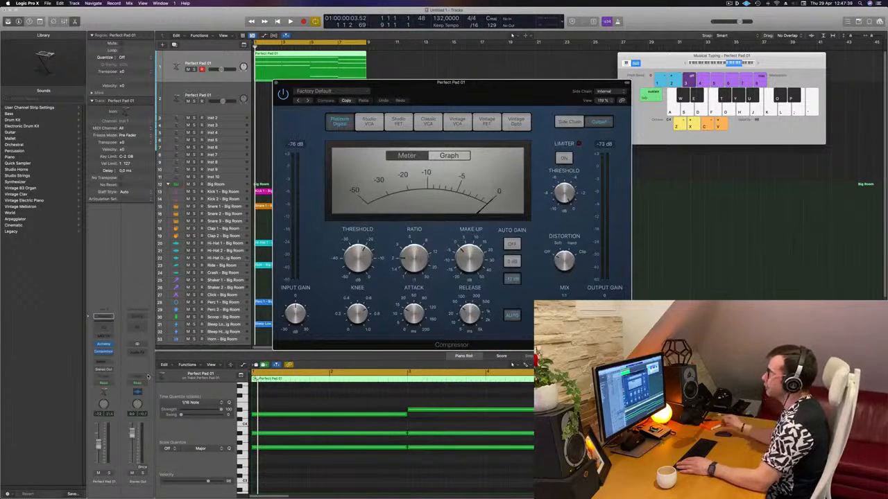
# - Set the pad compressor's side-chain source to the Kick 1 - Big Room instrument channel (Inst 11)
pyautogui.moveTo(512, 91); pyautogui.dragTo(442, 95)
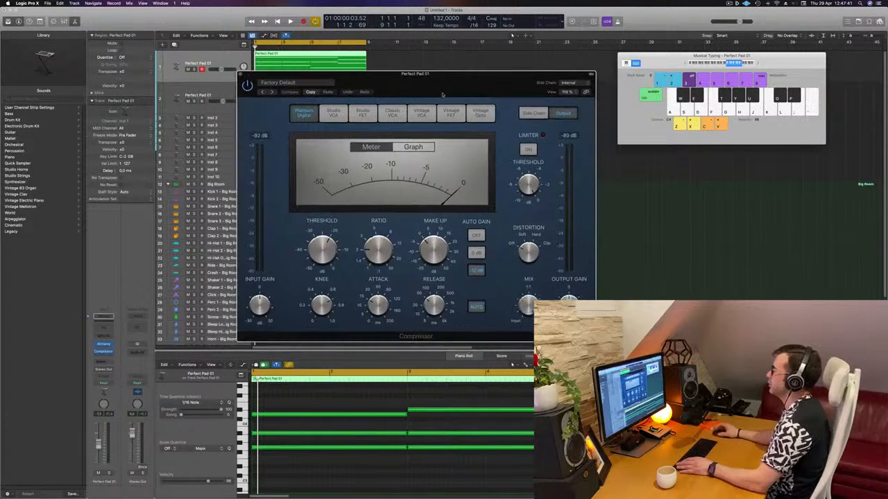
pyautogui.click(567, 83)
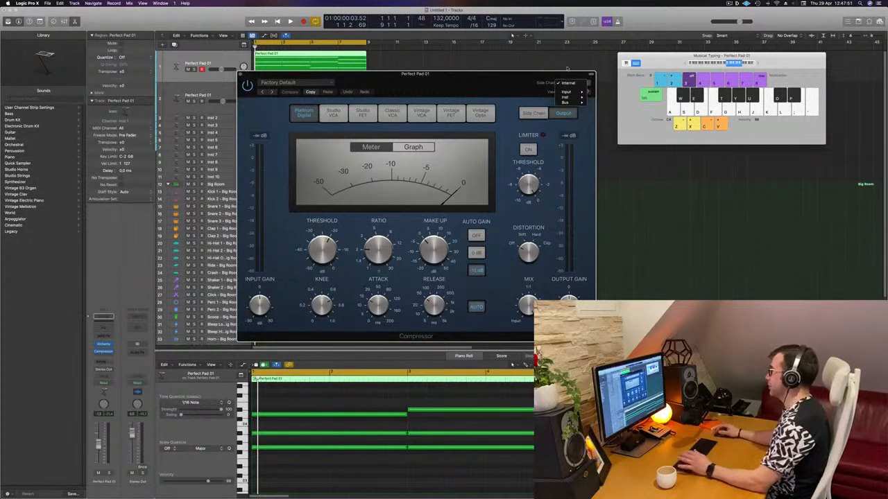
pyautogui.moveTo(575, 97)
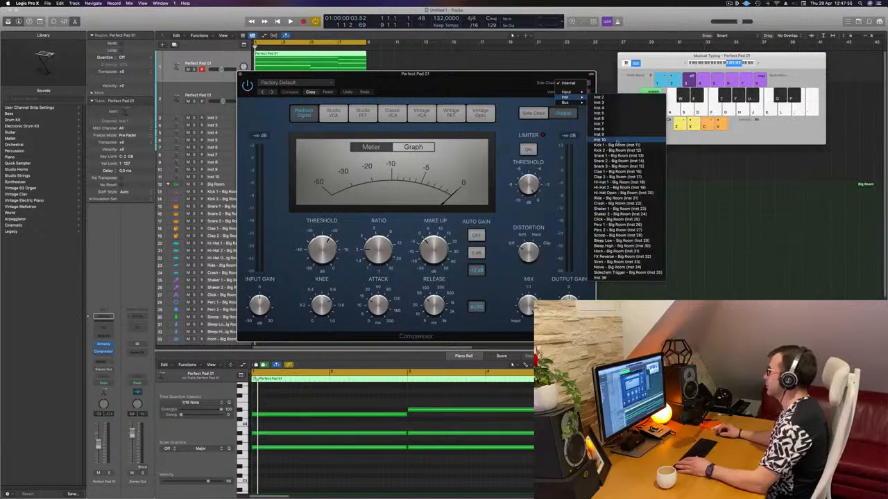
pyautogui.click(616, 145)
# - During playback, set the pad compressor's ratio to 3.6:1 and its threshold to -16 dB
pyautogui.press('space')
pyautogui.moveTo(507, 83); pyautogui.dragTo(673, 80)
pyautogui.moveTo(600, 305); pyautogui.dragTo(600, 325)
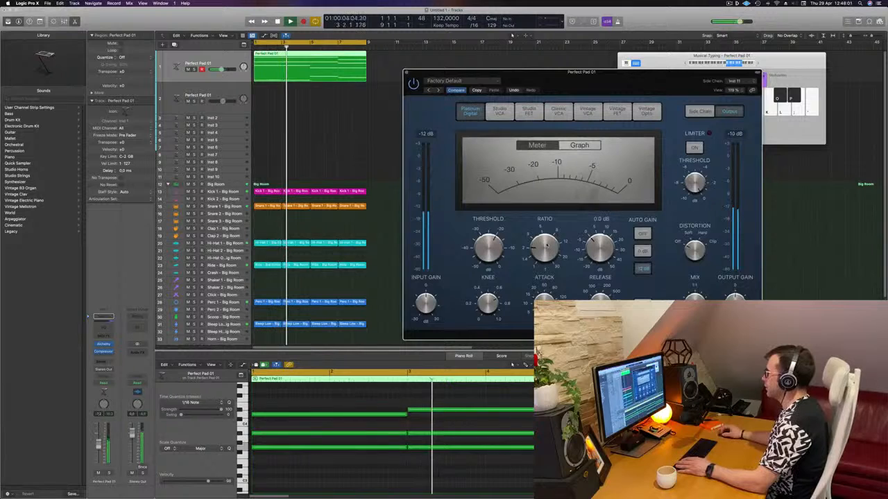
pyautogui.moveTo(551, 226)
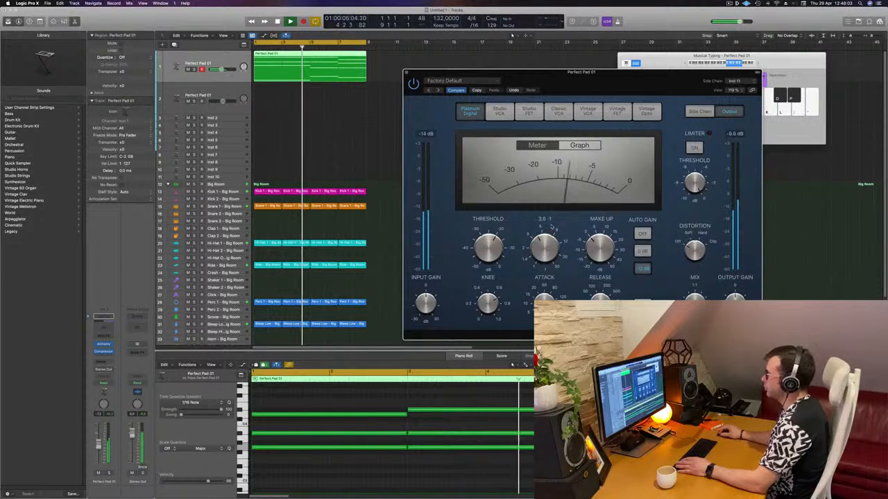
pyautogui.moveTo(495, 242)
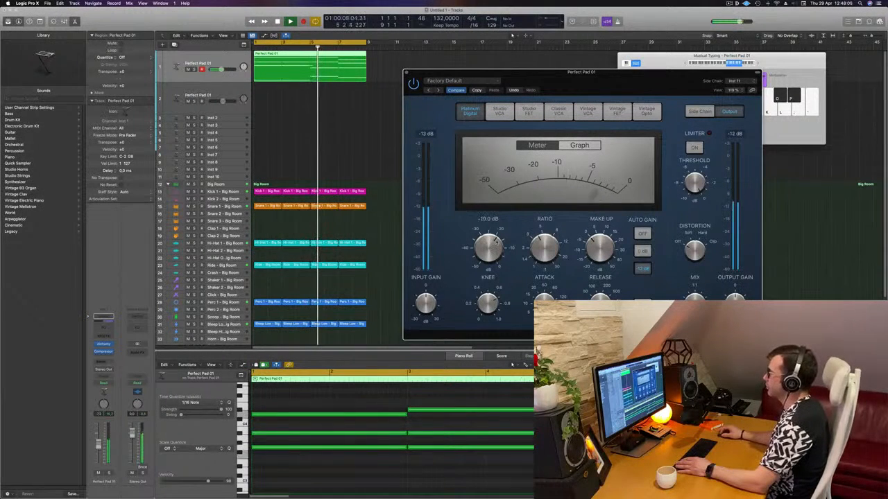
pyautogui.moveTo(495, 242); pyautogui.dragTo(495, 245)
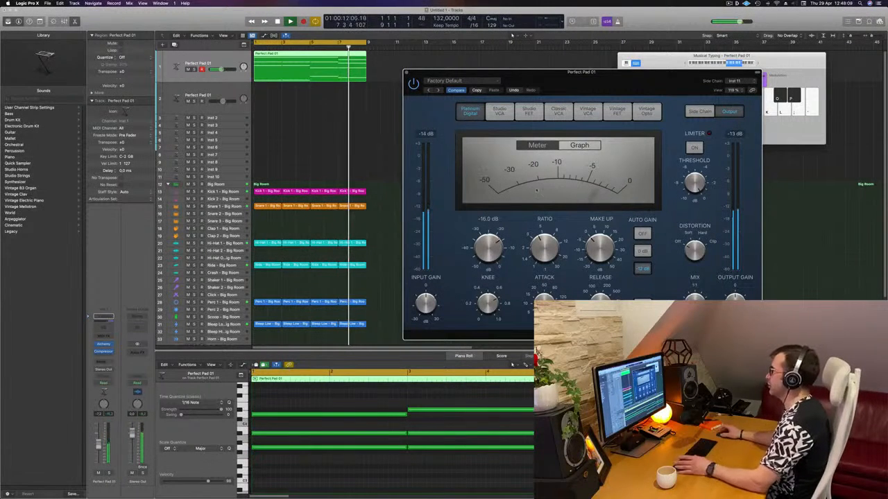
# - Replay the loop from the beginning to hear the side-chained pad, and close the compressor window
pyautogui.moveTo(633, 89); pyautogui.dragTo(583, 95)
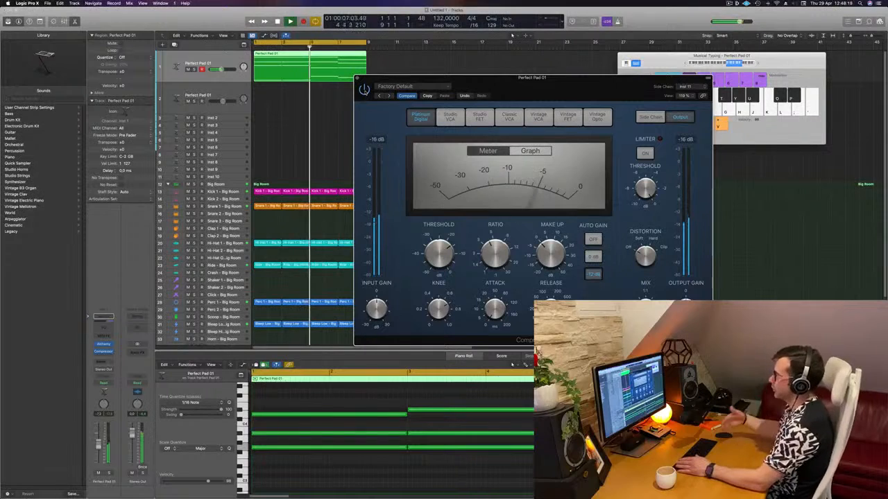
pyautogui.moveTo(369, 78); pyautogui.dragTo(363, 77)
pyautogui.press('space')
pyautogui.press('space')
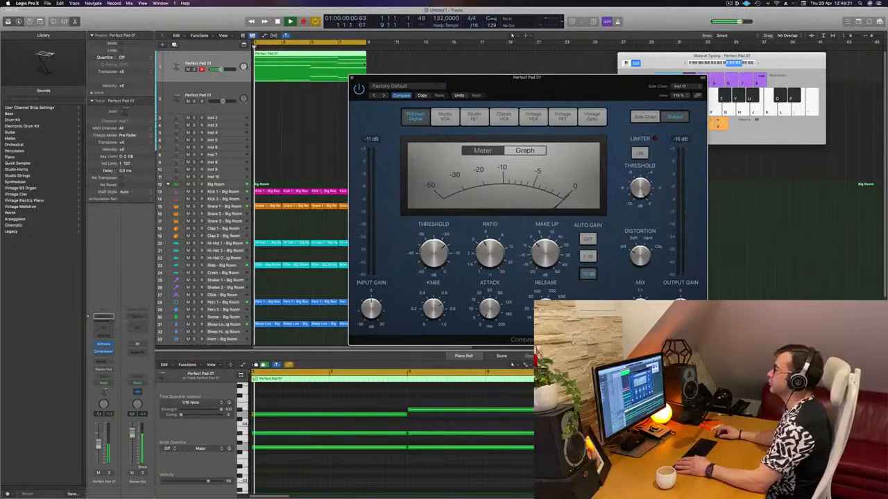
pyautogui.press('super+w')
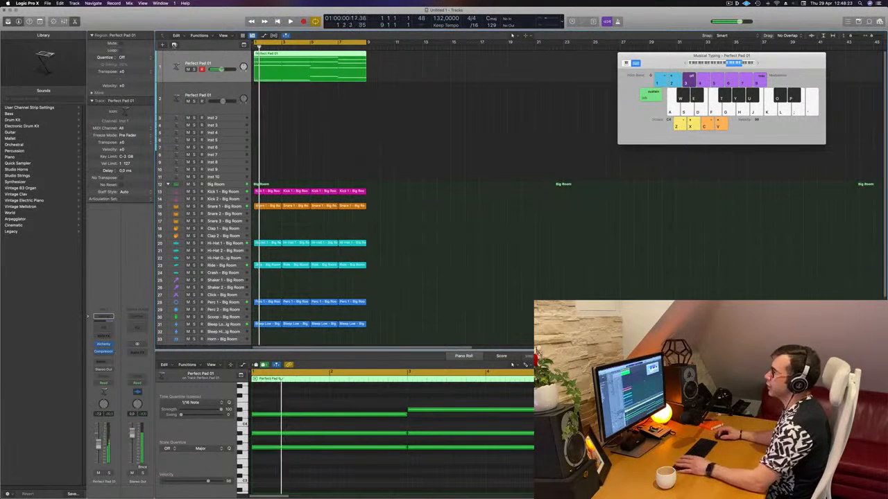
# - Duplicate the Perfect Pad 01 track with its region and delete the upper chord notes in the copy, keeping only the lowest notes
pyautogui.click(174, 44)
pyautogui.moveTo(298, 67); pyautogui.dragTo(297, 101)
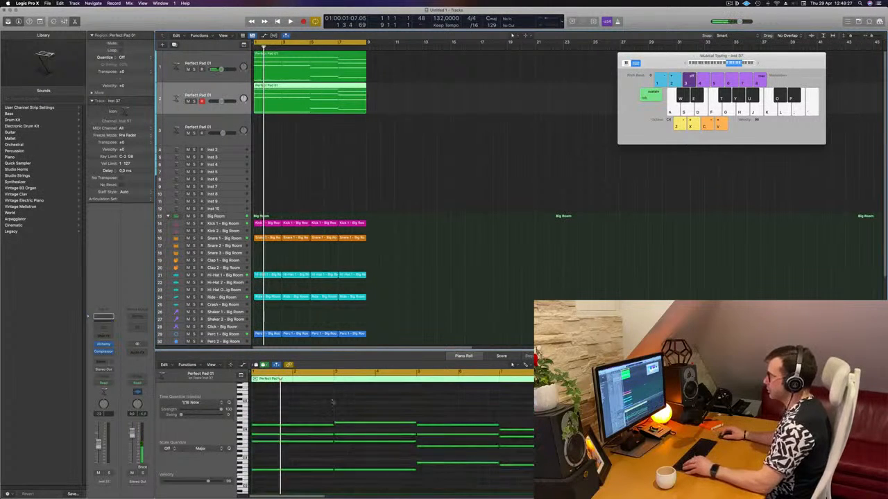
pyautogui.moveTo(332, 405); pyautogui.dragTo(548, 453)
pyautogui.press('Delete')
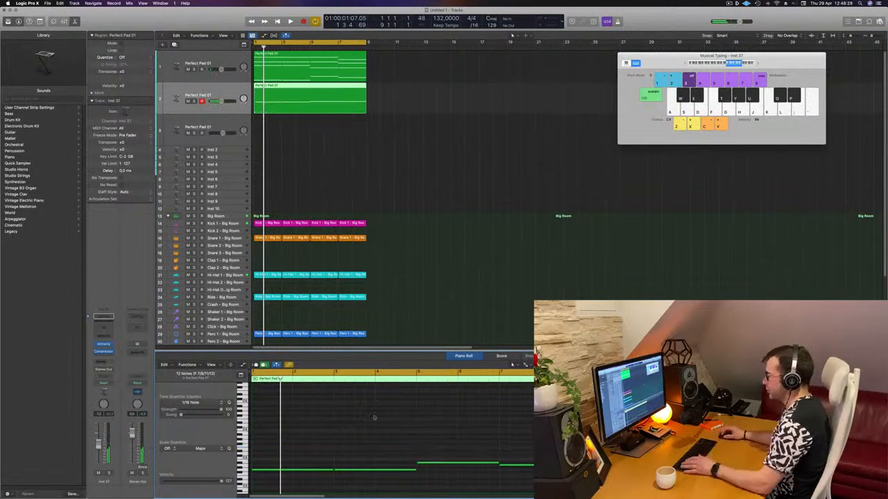
# - Shorten the four remaining bass notes together into brief stabs at the beginning of each chord
pyautogui.moveTo(301, 446); pyautogui.dragTo(548, 490)
pyautogui.press('super+Right')
pyautogui.press('super+Right')
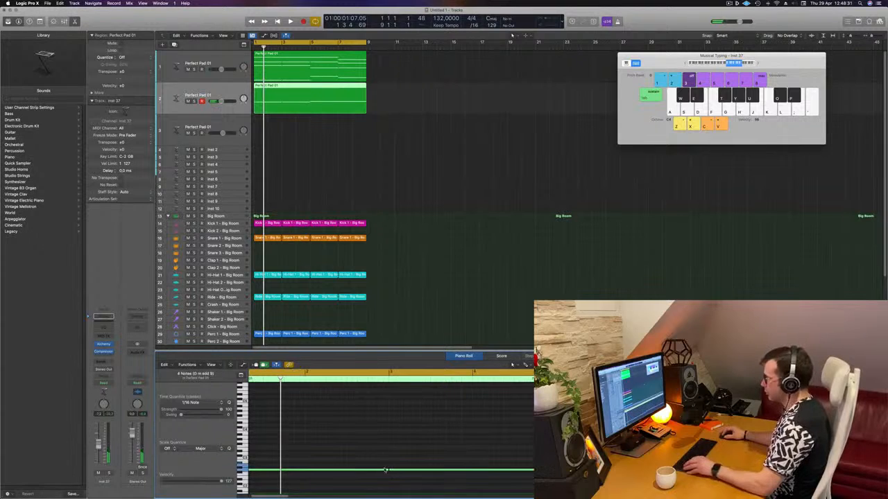
pyautogui.moveTo(386, 470); pyautogui.dragTo(262, 475)
pyautogui.hscroll(-2, 333, 471)
pyautogui.press('super+Right')
pyautogui.press('super+Right')
pyautogui.hscroll(-2, 333, 472)
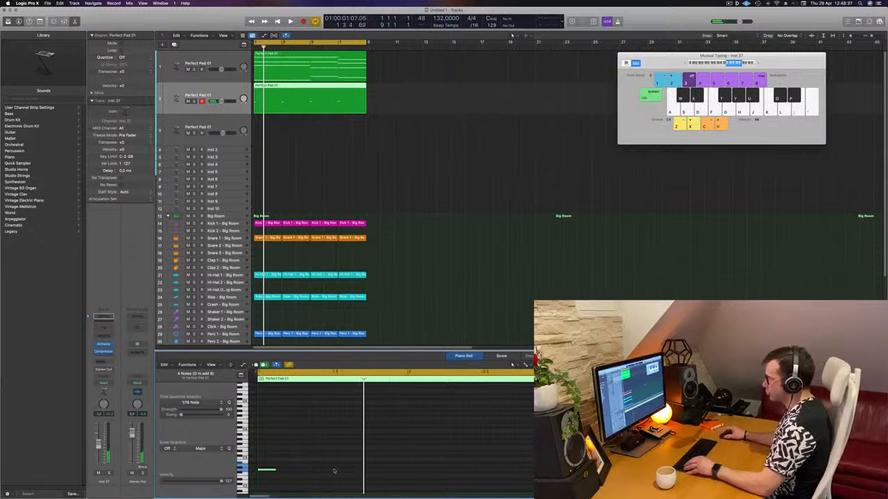
pyautogui.press('space')
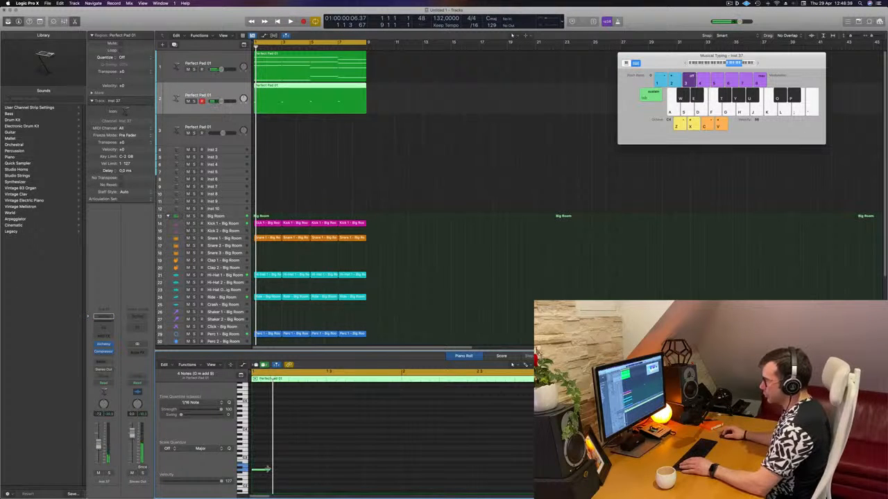
pyautogui.moveTo(268, 469); pyautogui.dragTo(263, 472)
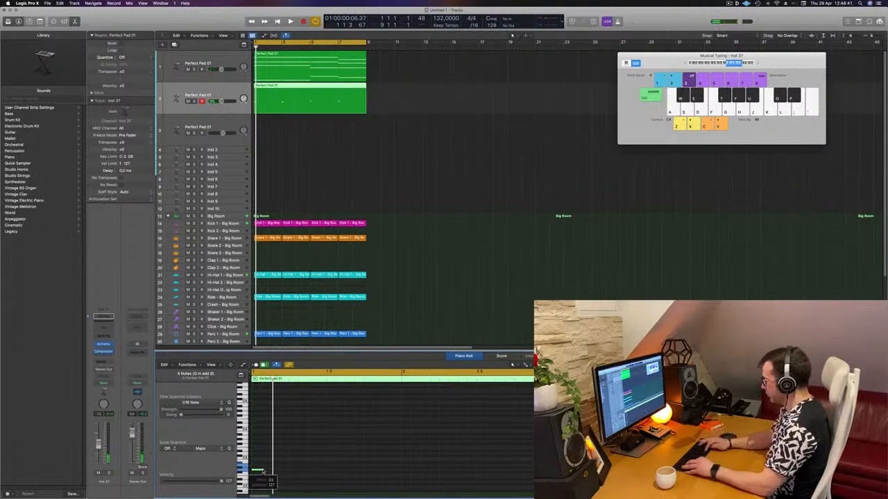
# - Copy the short bass notes in pairs to build a four-note rhythm at the start of each chord
pyautogui.scroll(-2, 312, 444)
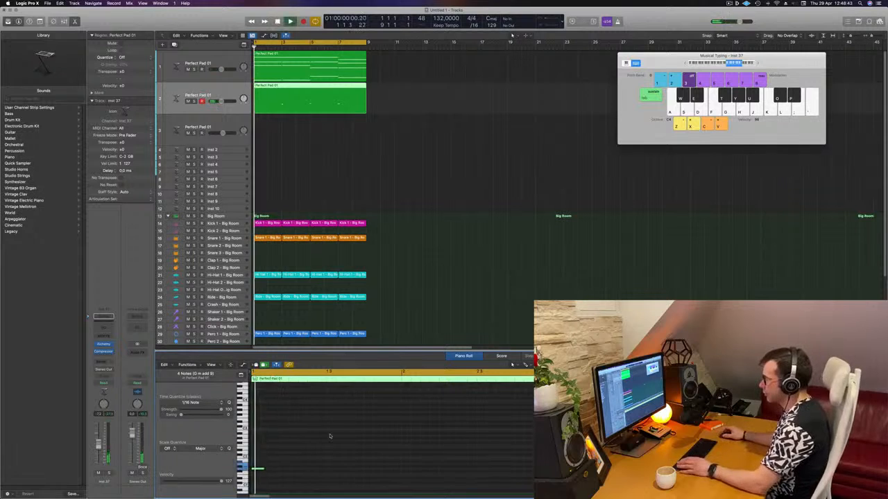
pyautogui.moveTo(262, 465); pyautogui.dragTo(263, 464)
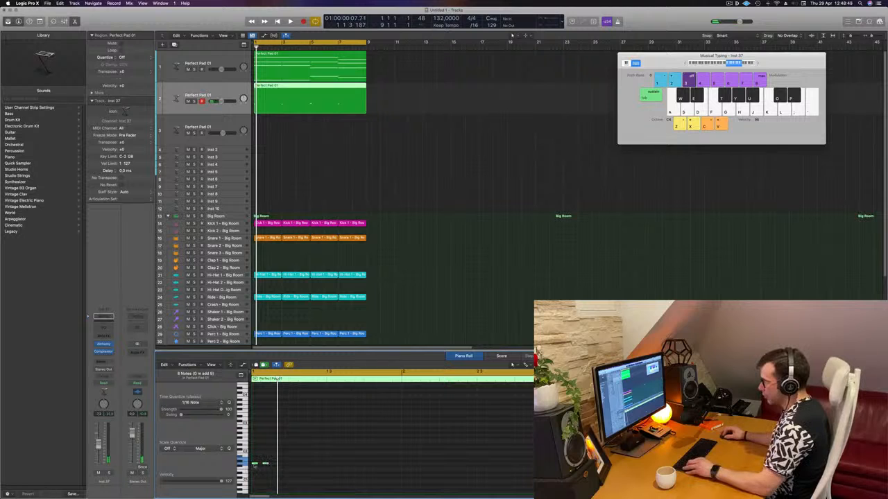
pyautogui.press('super+s')
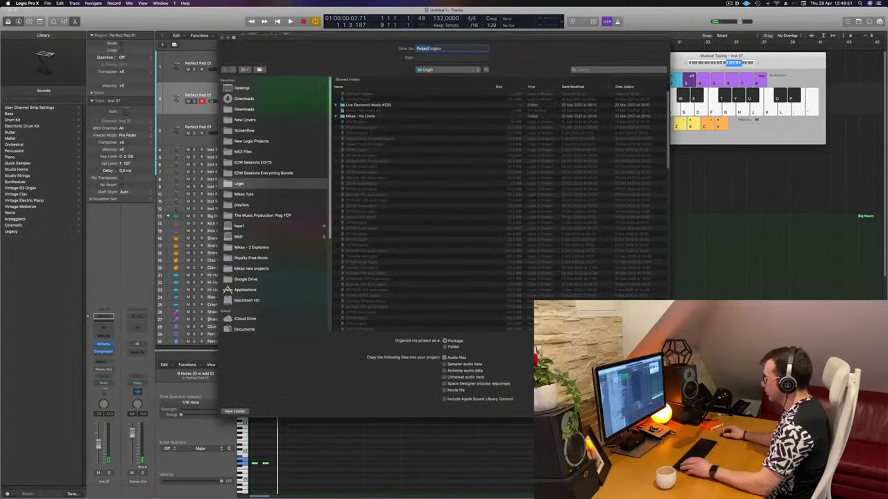
pyautogui.press('Escape')
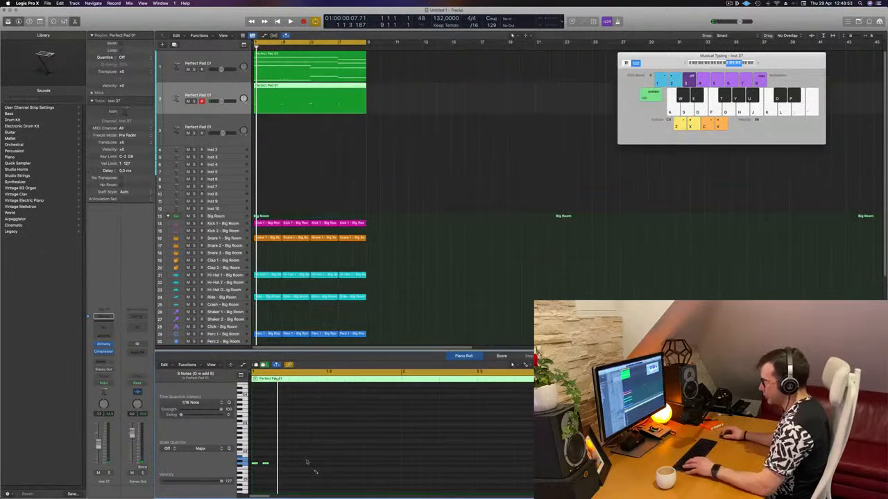
pyautogui.moveTo(256, 465); pyautogui.dragTo(285, 471)
pyautogui.press('space')
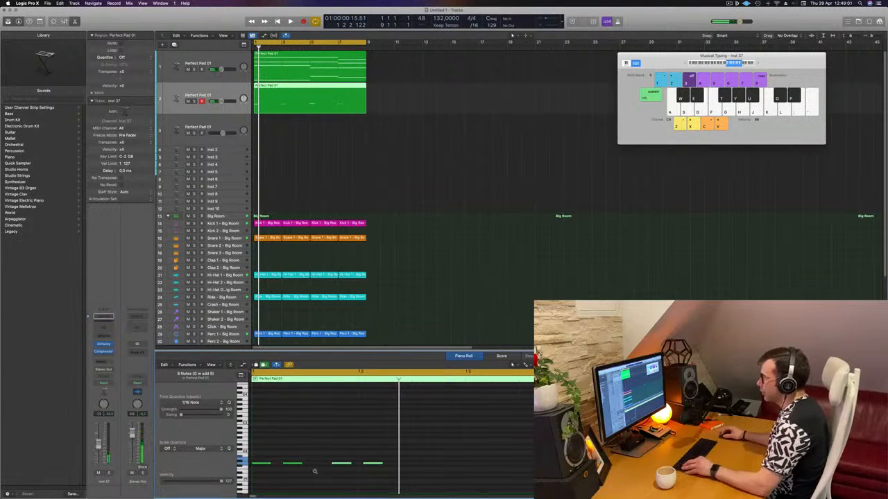
pyautogui.press('space')
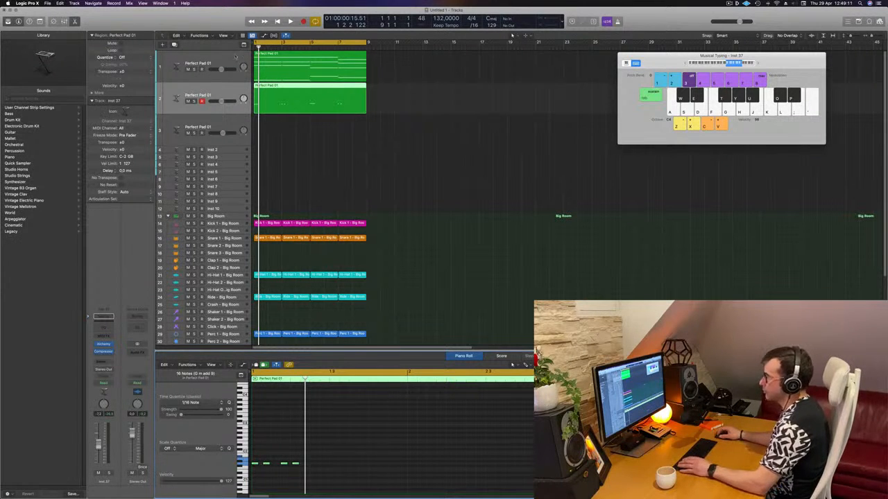
# - Audition presets in Alchemy's Bass category for the duplicated track and load 70s Classic Synth Bass
pyautogui.click(102, 344)
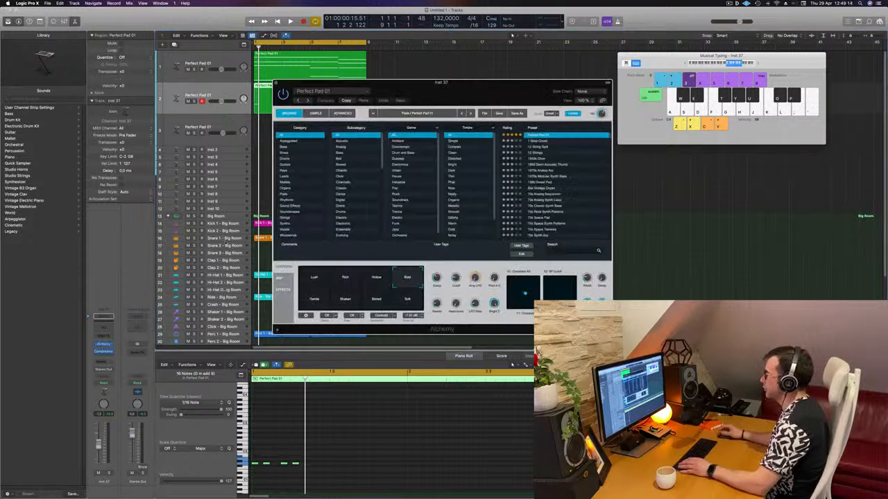
pyautogui.click(291, 146)
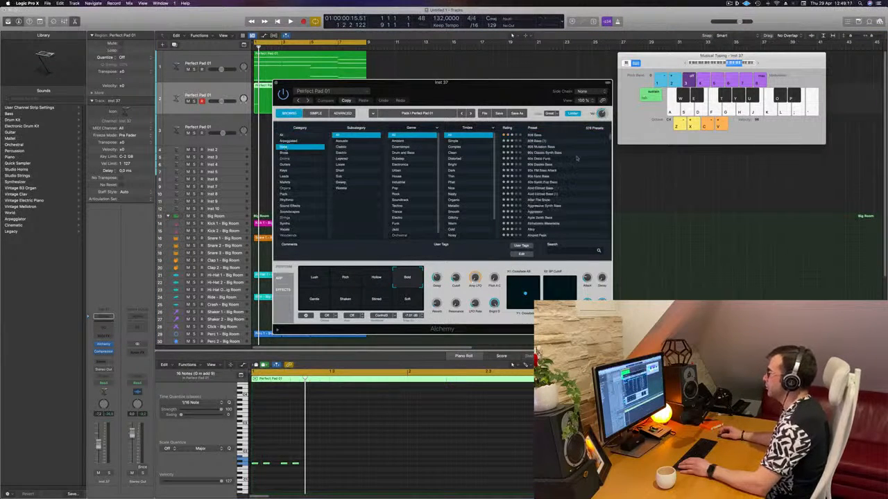
pyautogui.click(536, 136)
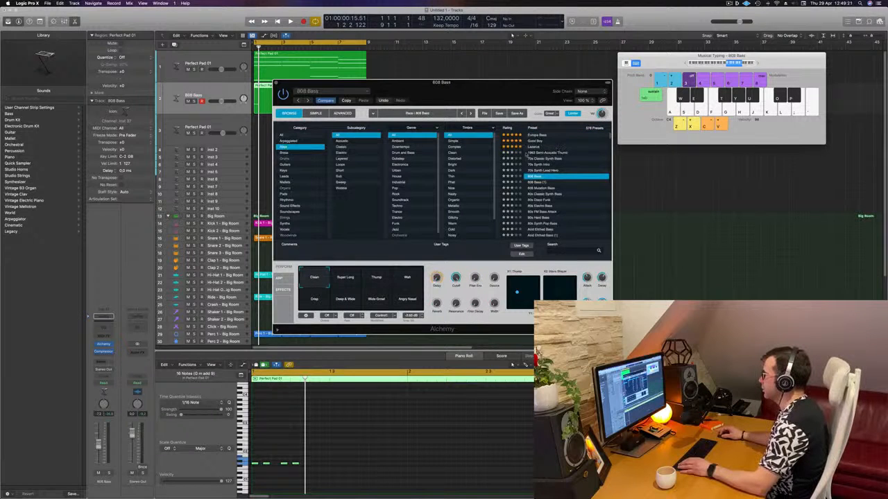
pyautogui.click(534, 154)
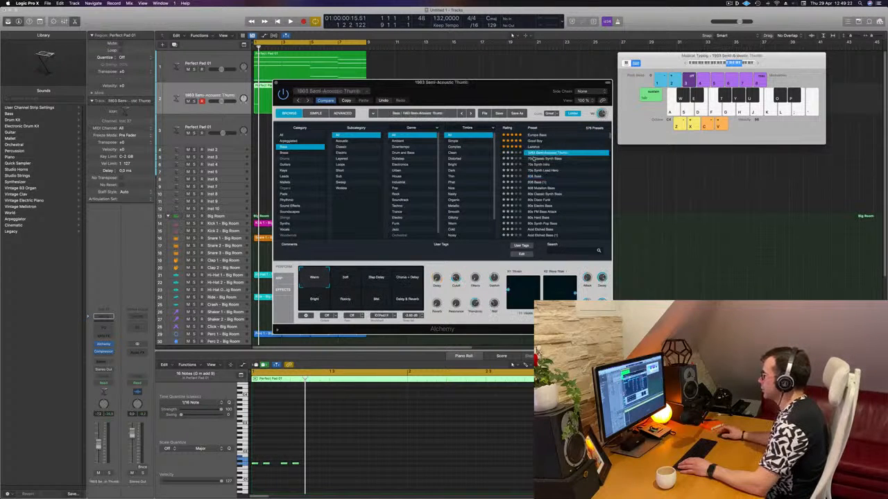
pyautogui.click(535, 160)
pyautogui.press('space')
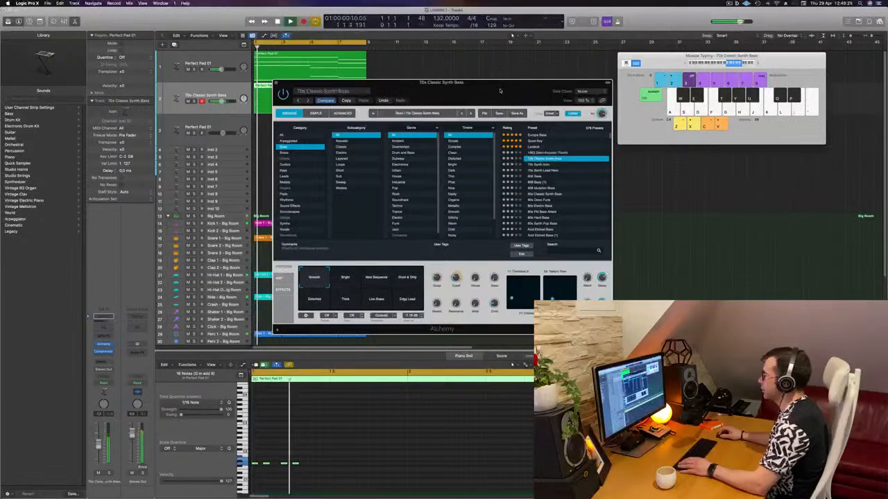
pyautogui.moveTo(480, 100); pyautogui.dragTo(611, 94)
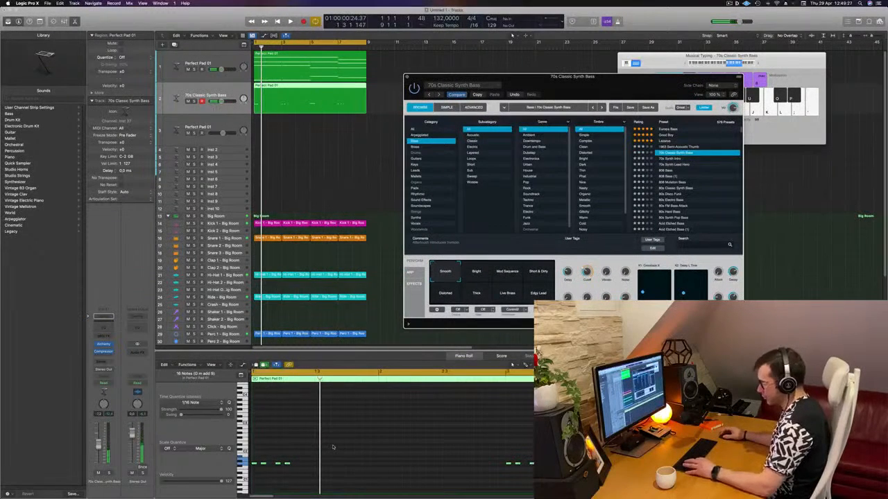
# - Extend the bass rhythm with further copies to twelve notes, filling the first bar of each chord
pyautogui.click(297, 466)
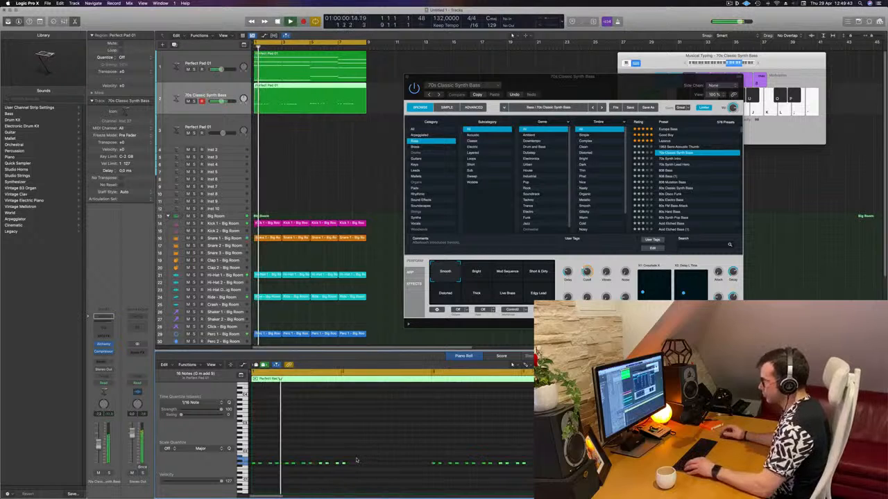
pyautogui.press('space')
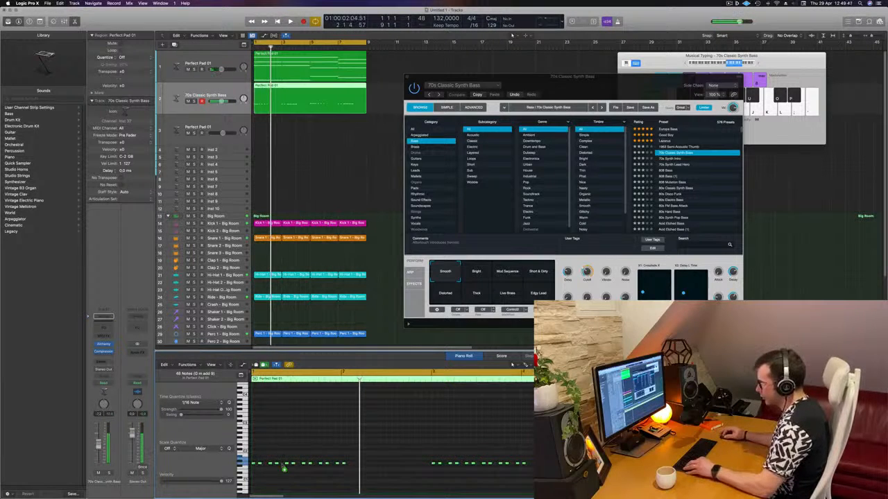
# - Try copying all the bass notes directly after themselves to fill the gaps, and undo the copy
pyautogui.moveTo(283, 469); pyautogui.dragTo(355, 470)
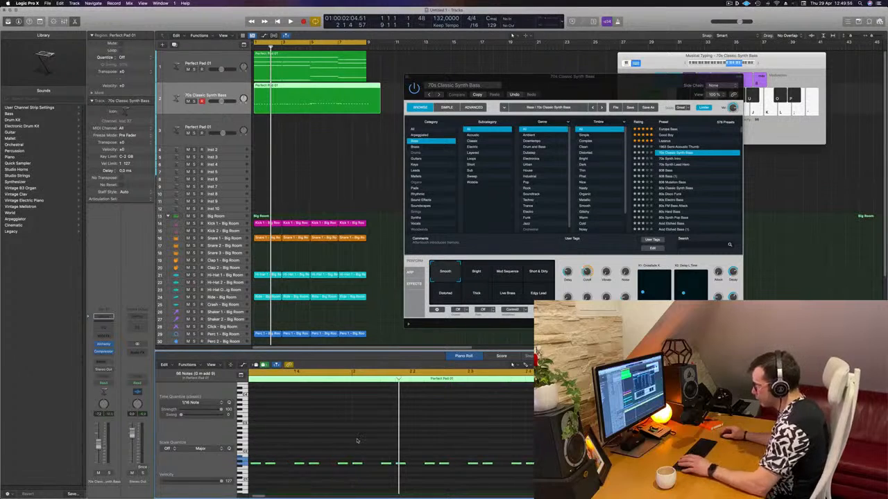
pyautogui.press('space')
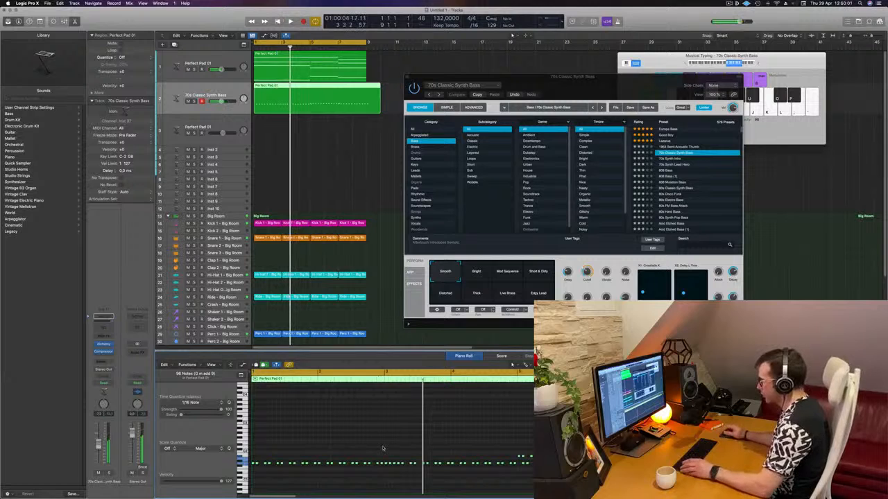
pyautogui.press('super+z')
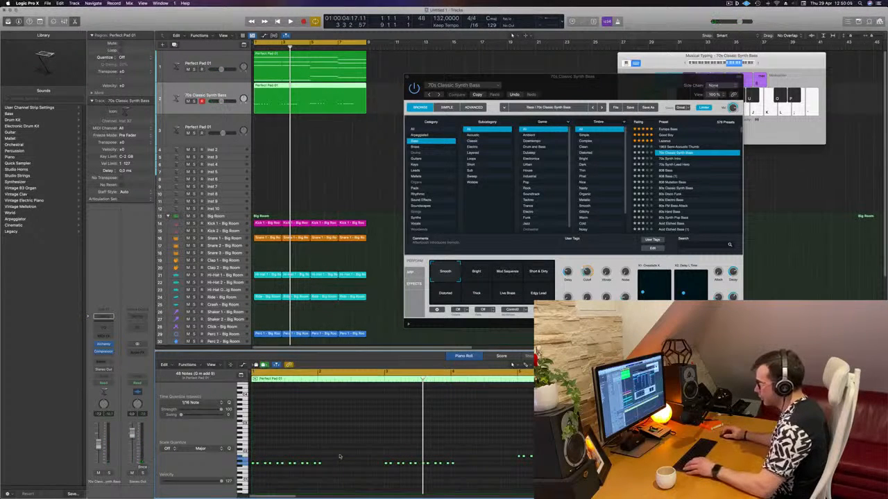
# - Copy eleven bass notes from the first bar into the empty second bar and play the result
pyautogui.moveTo(339, 456); pyautogui.dragTo(251, 473)
pyautogui.scroll(3, 263, 468)
pyautogui.hscroll(1, 263, 468)
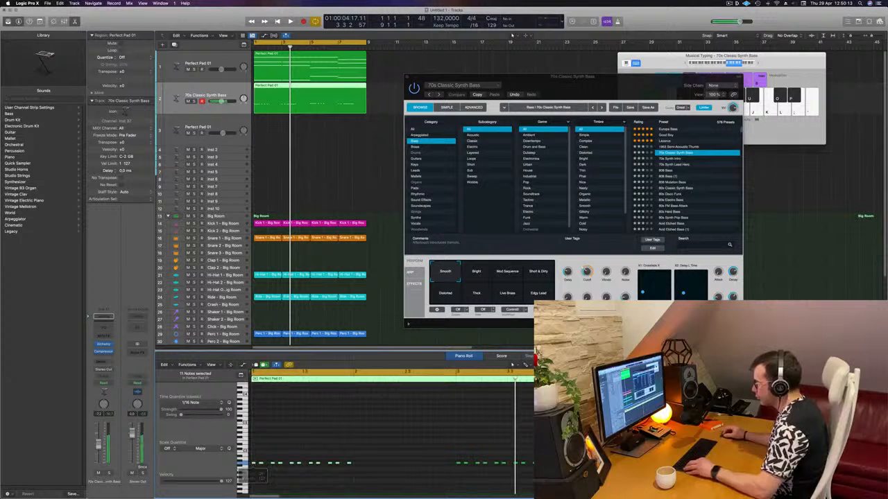
pyautogui.moveTo(253, 465); pyautogui.dragTo(357, 470)
pyautogui.press('space')
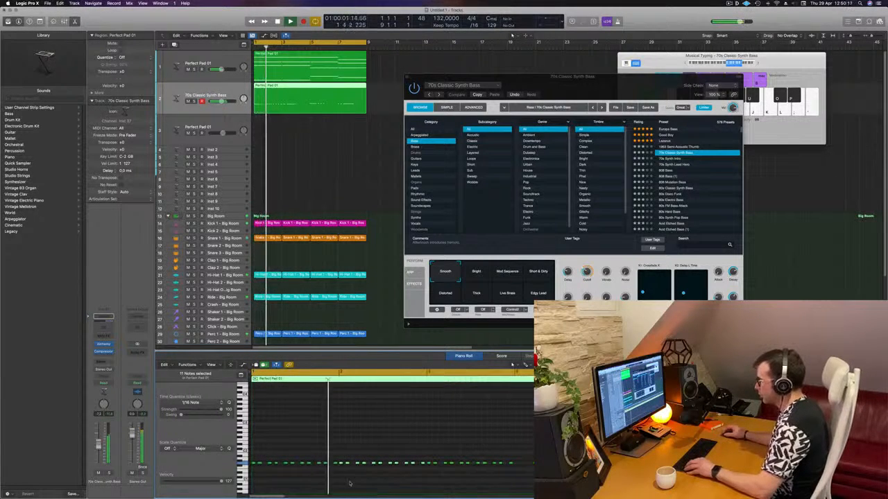
# - Copy the eleven-note bass pattern onward so it fills all the remaining bars of both chords in the bass region
pyautogui.click(322, 481)
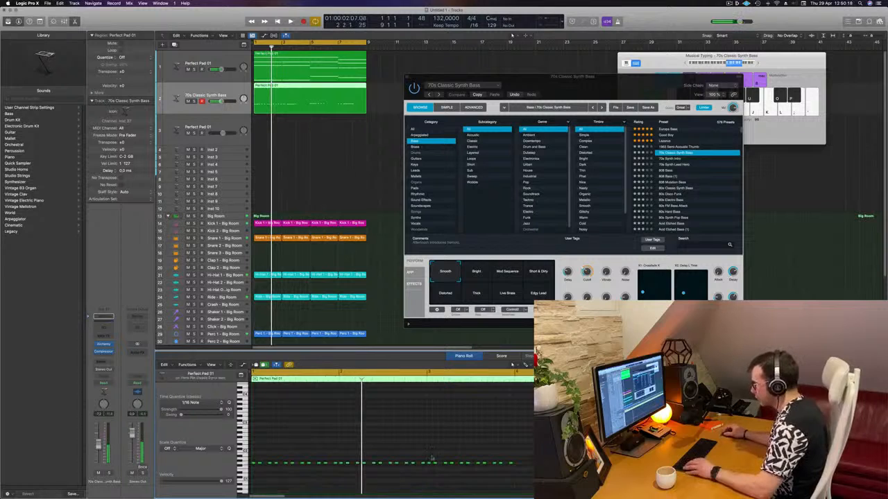
pyautogui.moveTo(429, 459); pyautogui.dragTo(531, 469)
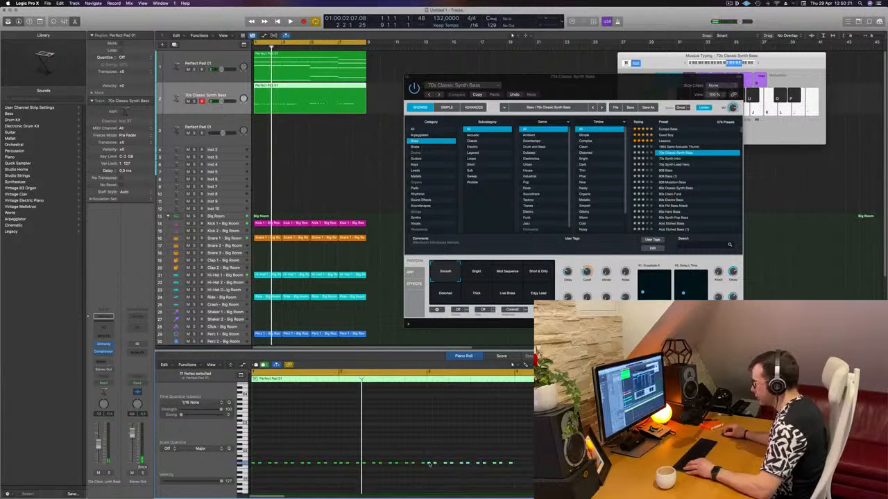
pyautogui.moveTo(464, 468); pyautogui.dragTo(522, 470)
pyautogui.click(555, 463)
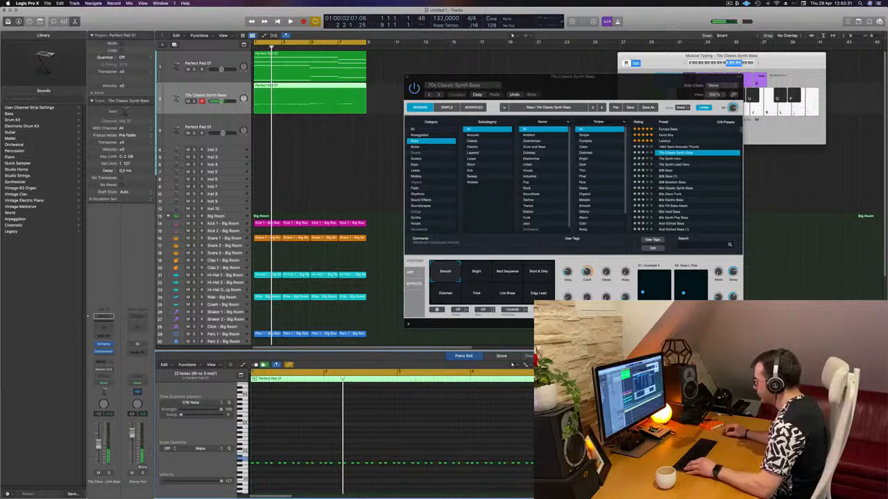
pyautogui.click(581, 463)
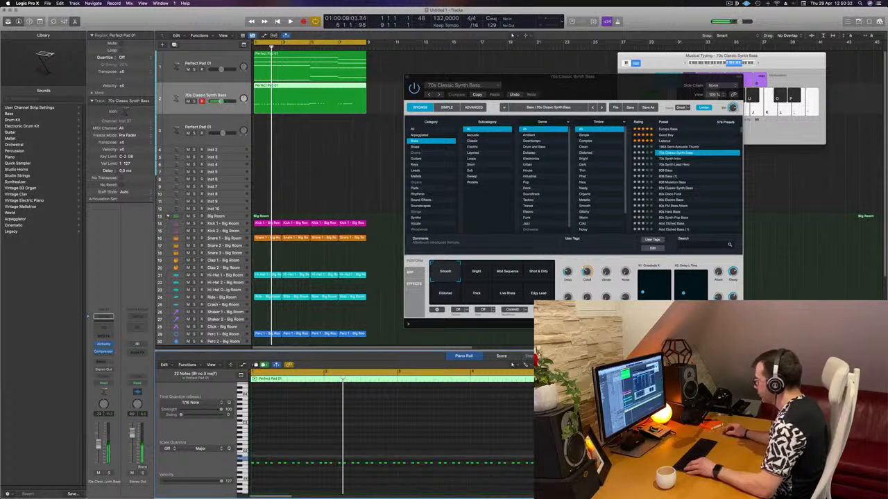
pyautogui.press('super+z')
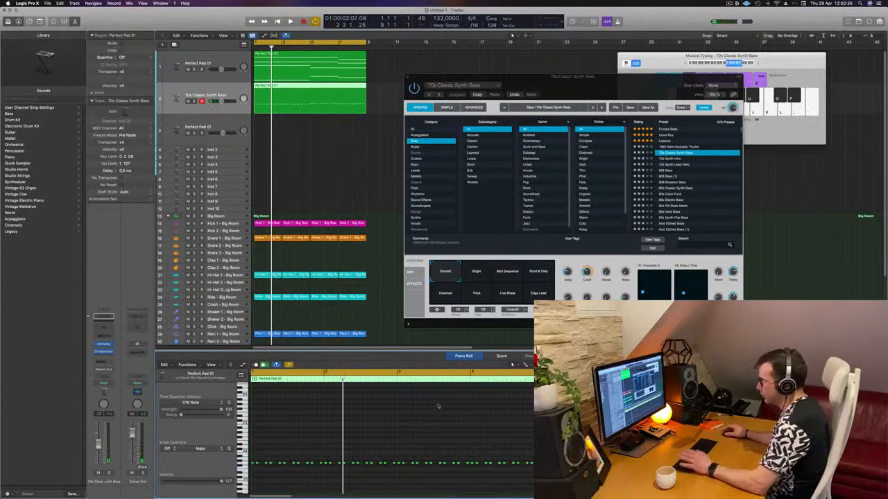
# - Play the completed bass line with the drums and pad from the start of the cycle
pyautogui.press('space')
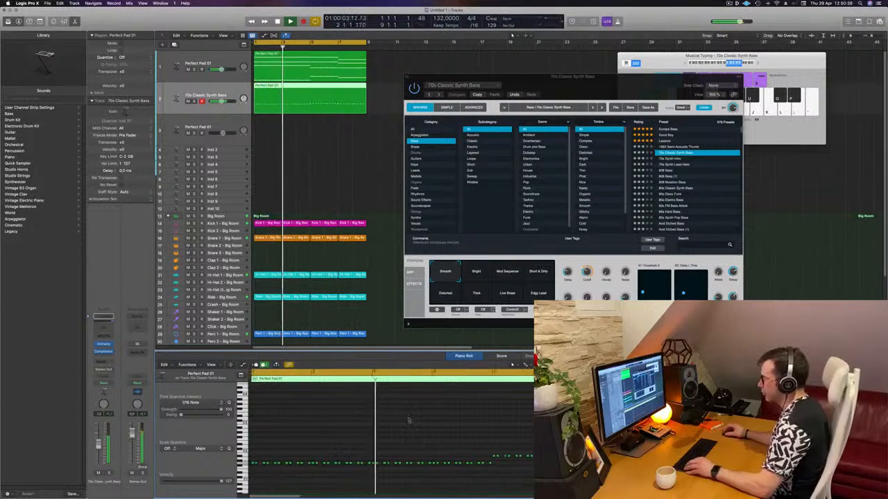
pyautogui.press('space')
pyautogui.press('space')
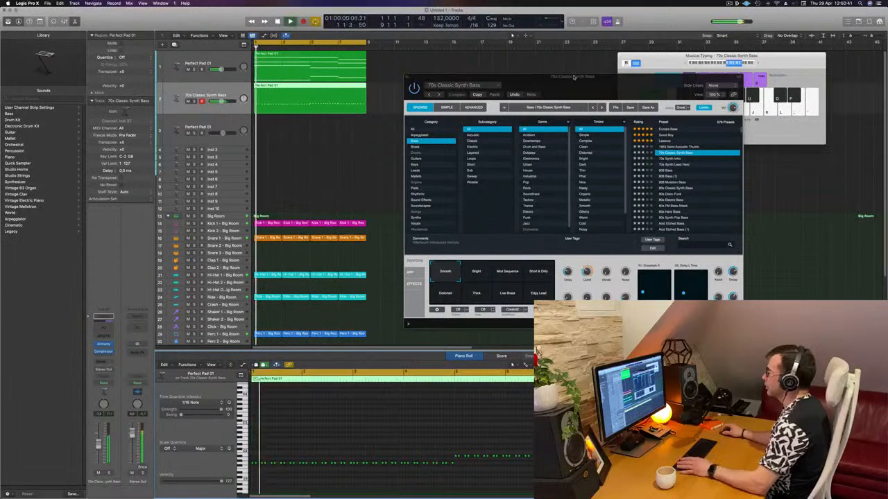
pyautogui.press('space')
pyautogui.press('space')
pyautogui.press('space')
# - Try all the bass notes one octave higher during playback and move them back down an octave
pyautogui.press('super+a')
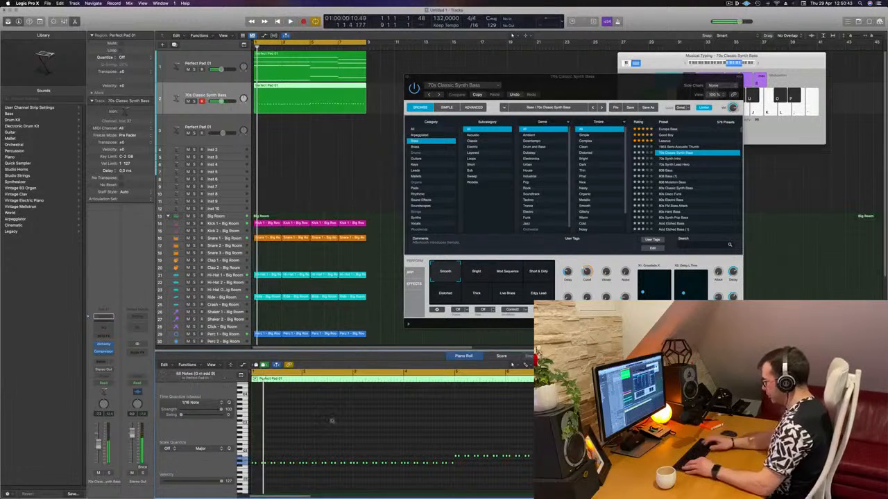
pyautogui.hotkey('alt', 'shift', 'Up')
pyautogui.press('space')
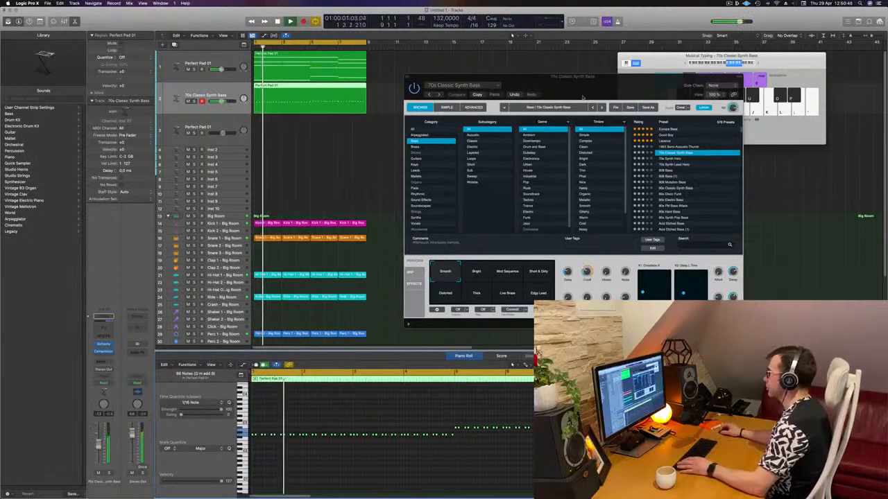
pyautogui.moveTo(601, 86); pyautogui.dragTo(564, 89)
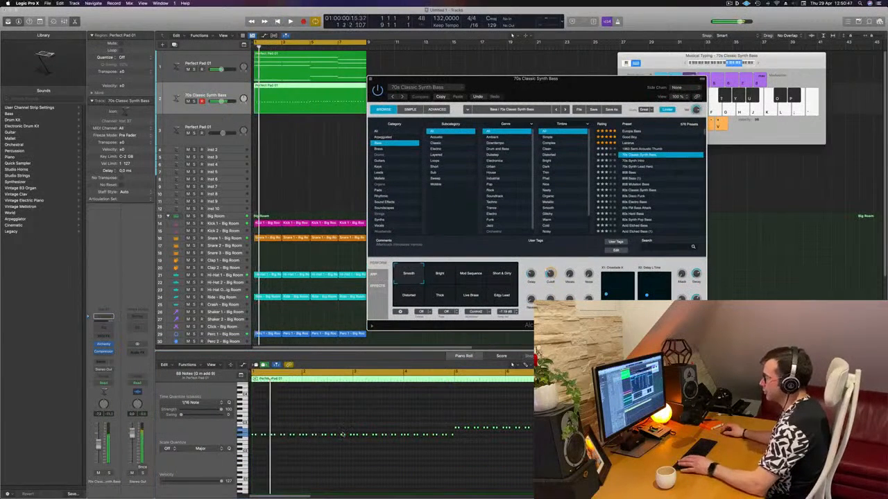
pyautogui.click(358, 418)
pyautogui.press('super+a')
pyautogui.hotkey('alt', 'shift', 'Down')
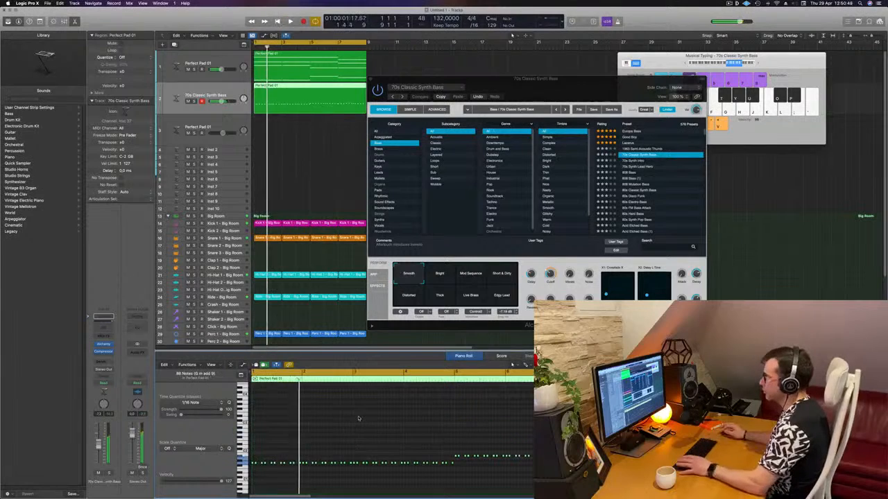
# - Audition Alchemy's Bright, Mod Sequence and Distorted performance snapshots against the track and choose Short & Dirty for the bass
pyautogui.moveTo(438, 75); pyautogui.dragTo(404, 71)
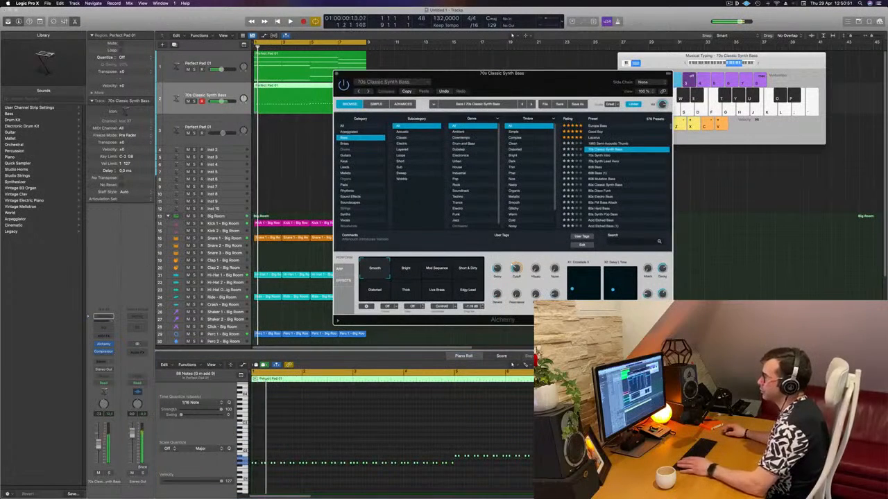
pyautogui.click(405, 268)
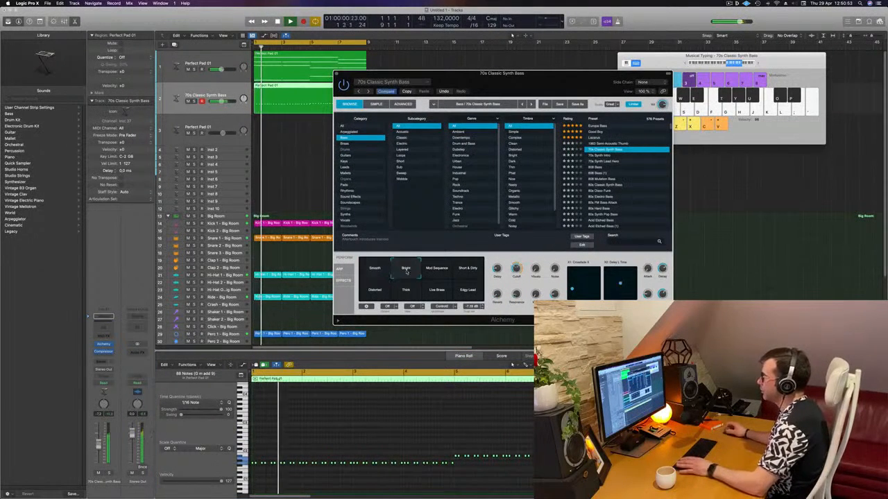
pyautogui.click(429, 273)
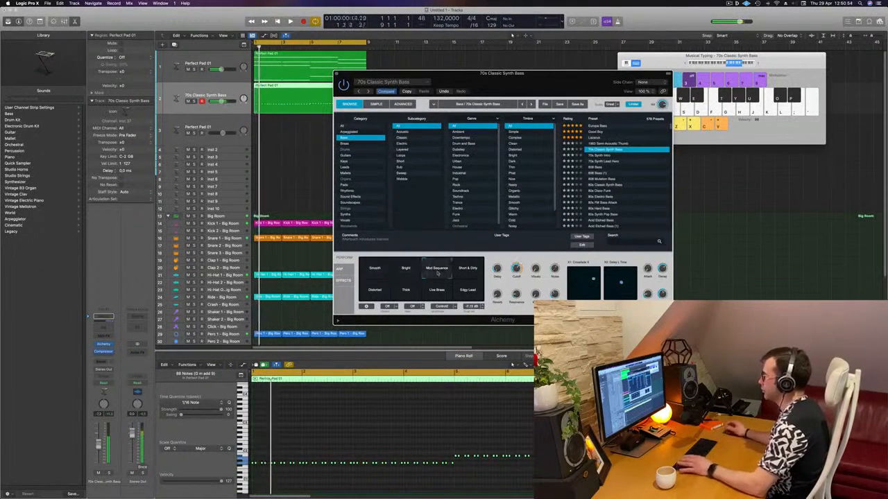
pyautogui.click(462, 273)
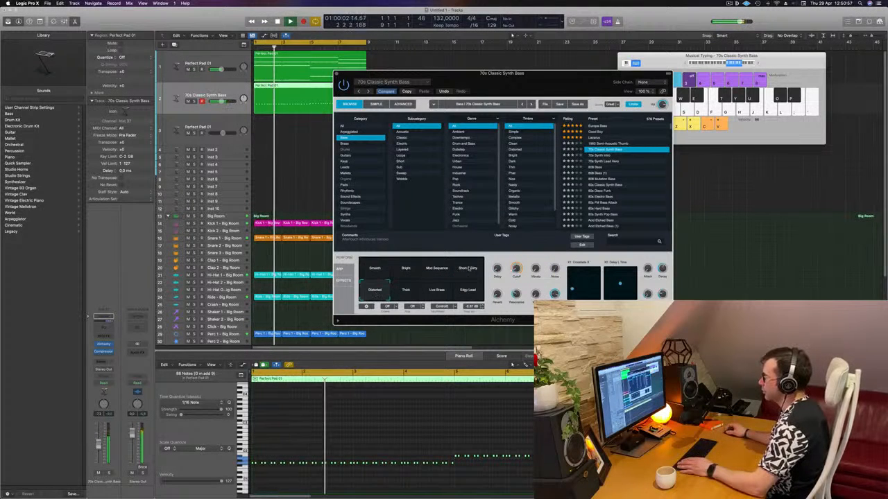
pyautogui.click(469, 269)
pyautogui.press('space')
pyautogui.press('space')
pyautogui.moveTo(528, 235); pyautogui.dragTo(547, 237)
pyautogui.press('space')
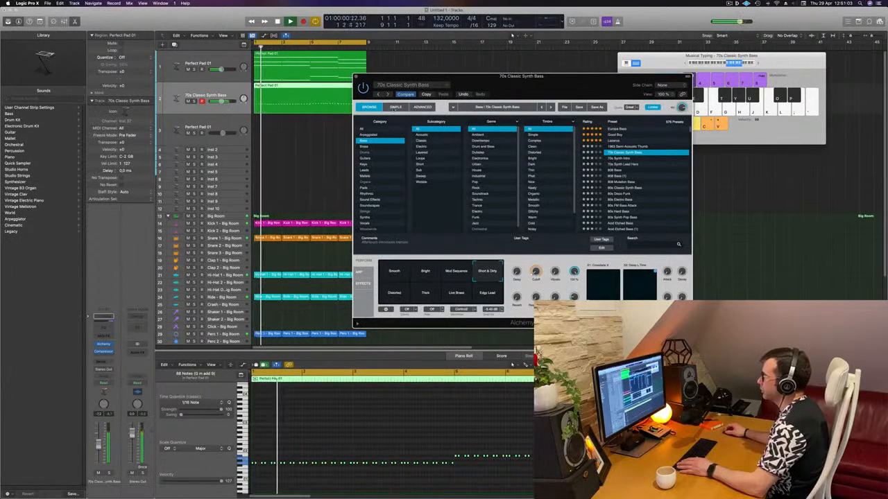
# - Lengthen the hold and decay of the bass sound's AHDSR envelope in Alchemy's advanced view while the loop plays
pyautogui.click(423, 107)
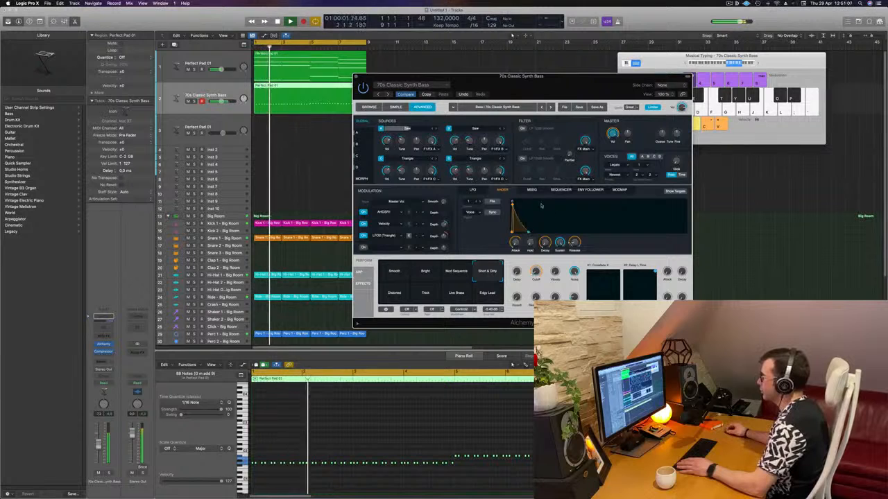
pyautogui.click(472, 191)
pyautogui.click(501, 190)
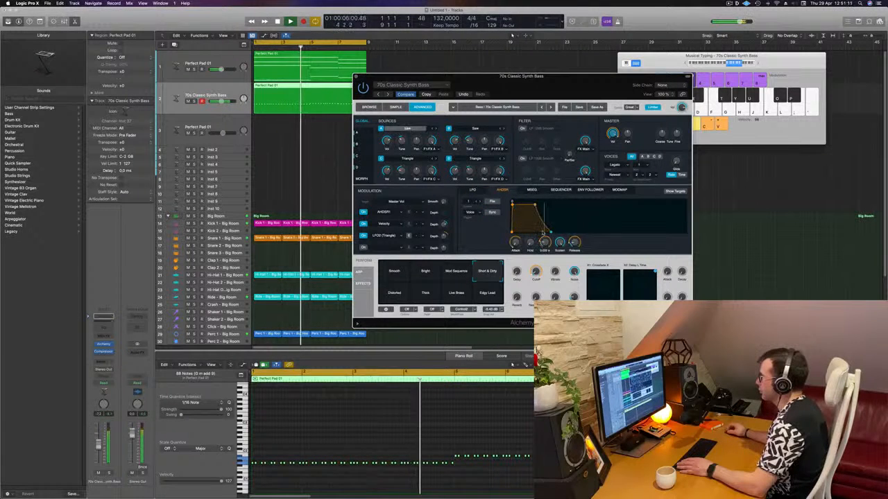
pyautogui.moveTo(546, 219); pyautogui.dragTo(575, 237)
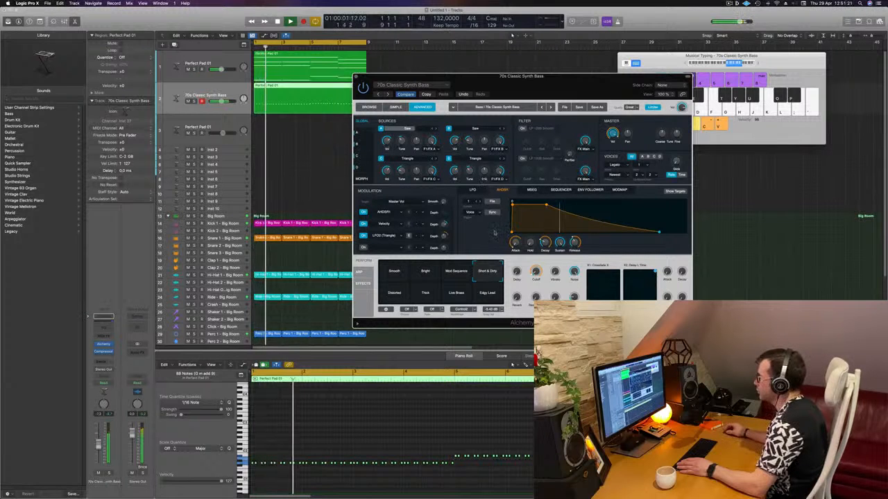
# - Look through Alchemy's MSEG, Sequencer, Env Follower, ModMap and LFO modulation settings for the bass sound
pyautogui.click(561, 190)
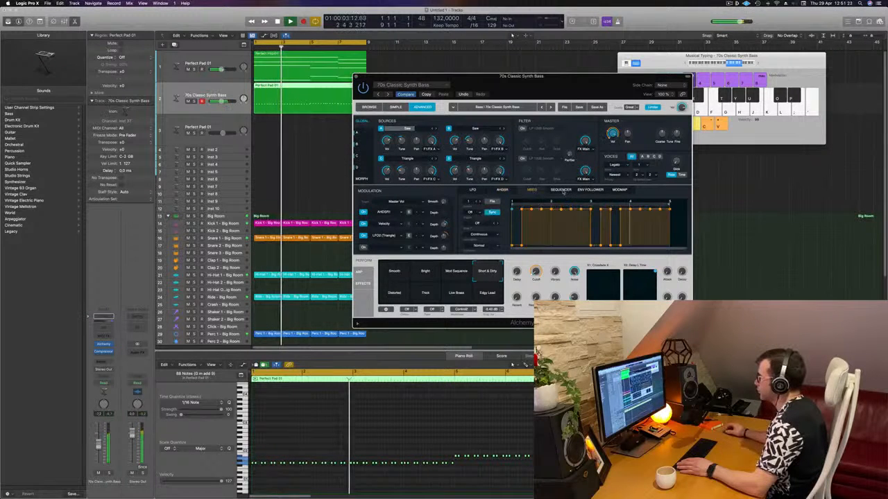
pyautogui.click(560, 190)
pyautogui.click(590, 190)
pyautogui.click(619, 190)
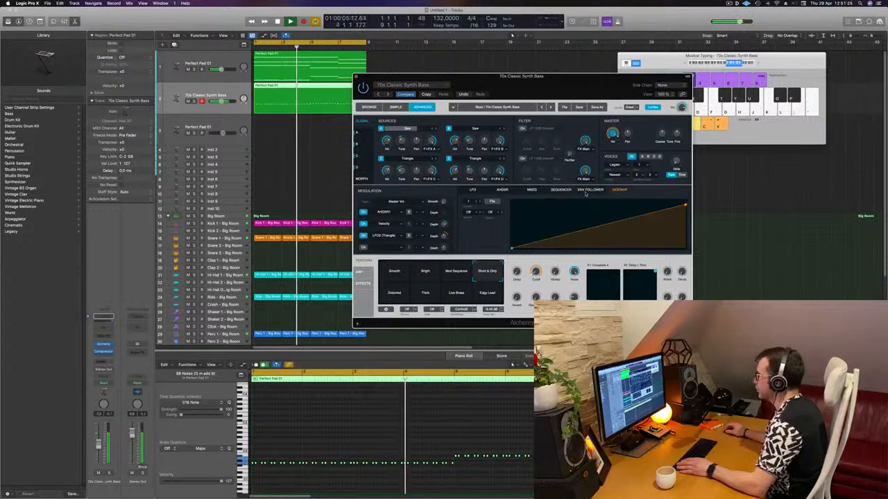
pyautogui.click(588, 191)
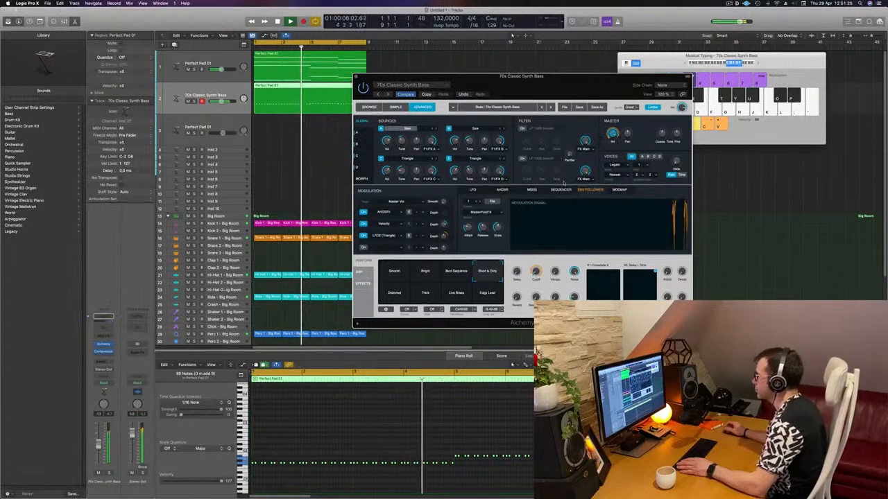
pyautogui.click(472, 189)
pyautogui.moveTo(348, 84); pyautogui.dragTo(326, 87)
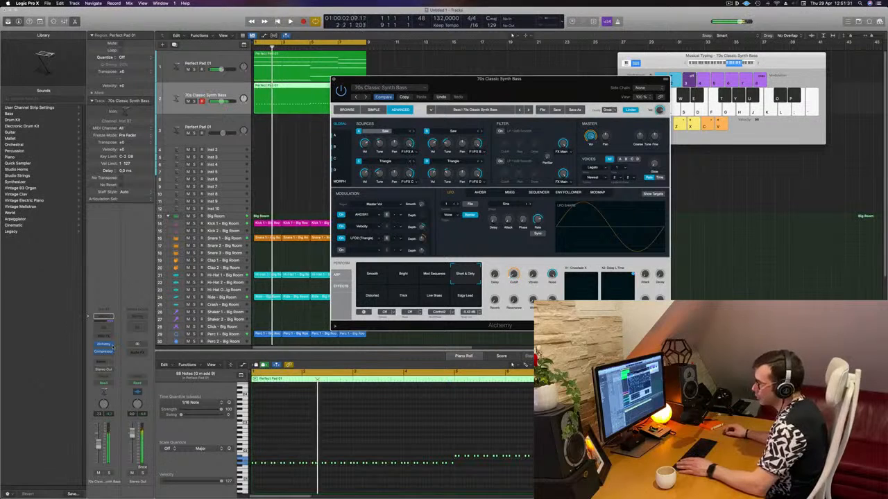
# - Adjust the bass sound's Decay and Cutoff in Alchemy's simple view and close the plug-in window
pyautogui.click(373, 109)
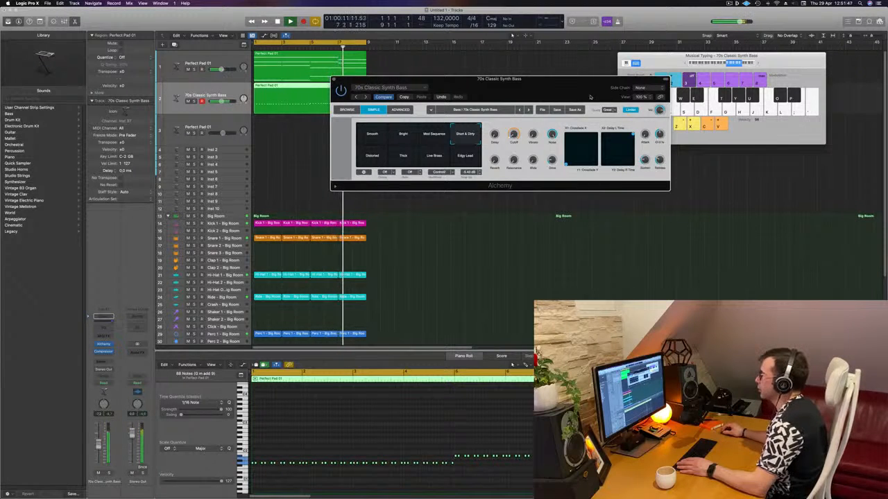
pyautogui.moveTo(590, 97); pyautogui.dragTo(623, 175)
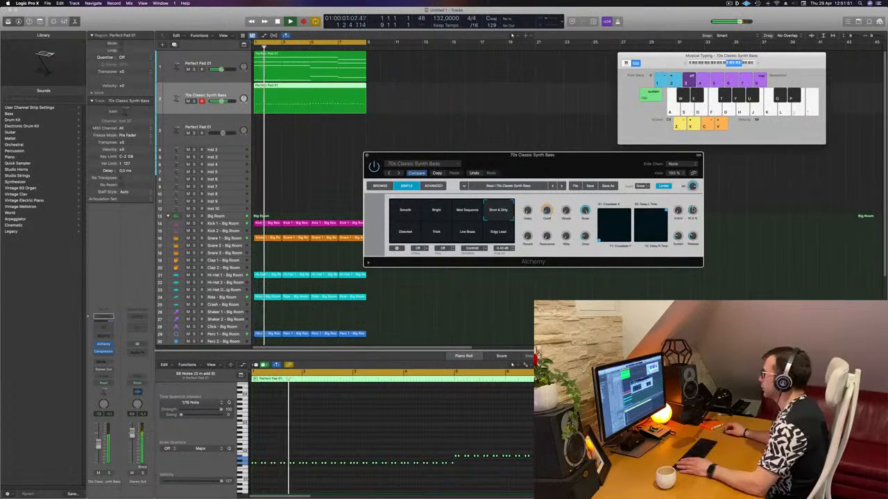
pyautogui.moveTo(693, 210); pyautogui.dragTo(696, 214)
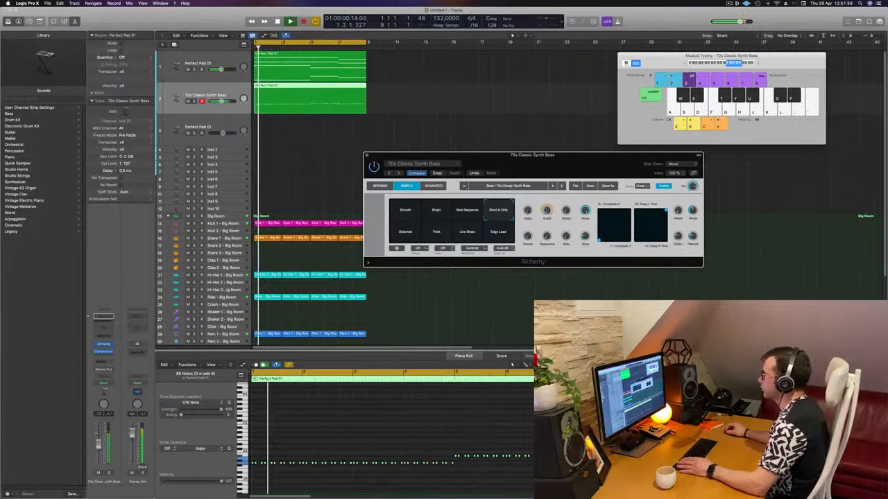
pyautogui.moveTo(546, 210); pyautogui.dragTo(546, 215)
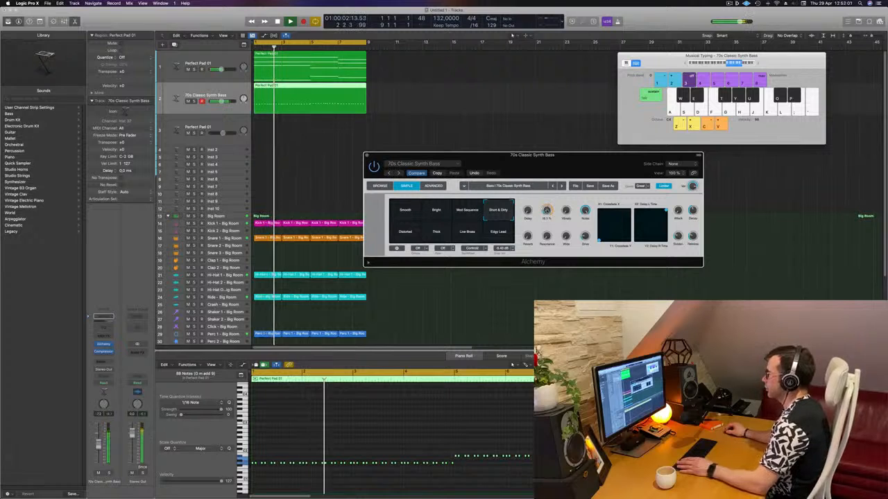
pyautogui.moveTo(389, 159); pyautogui.dragTo(373, 193)
pyautogui.click(351, 189)
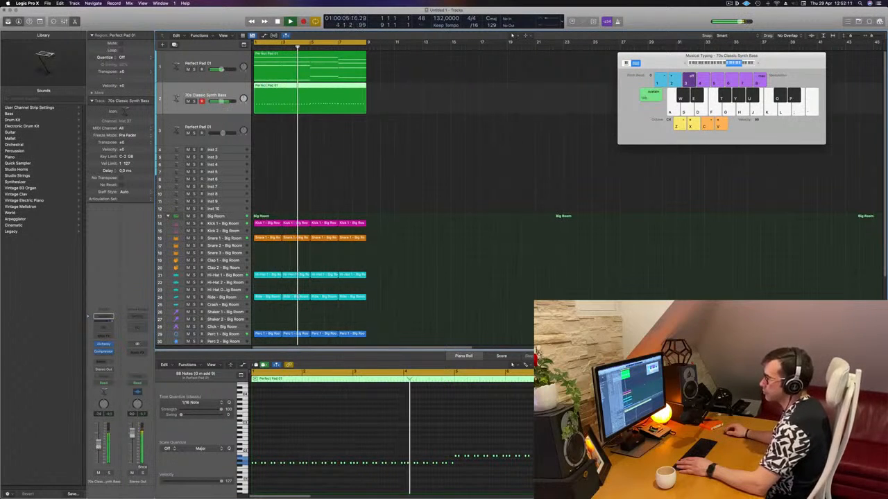
# - Play the arrangement from the start and check the Big Room drum tracks, selecting the Ride track
pyautogui.click(384, 148)
pyautogui.press('Return')
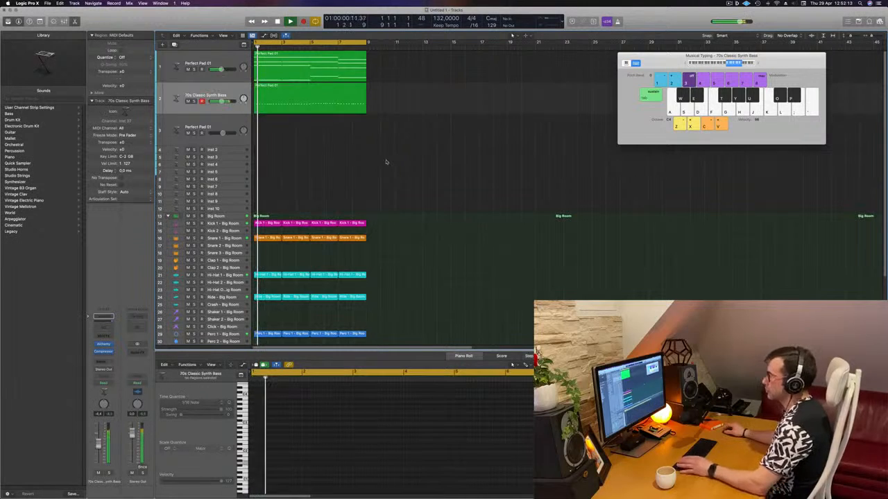
pyautogui.scroll(-5, 386, 162)
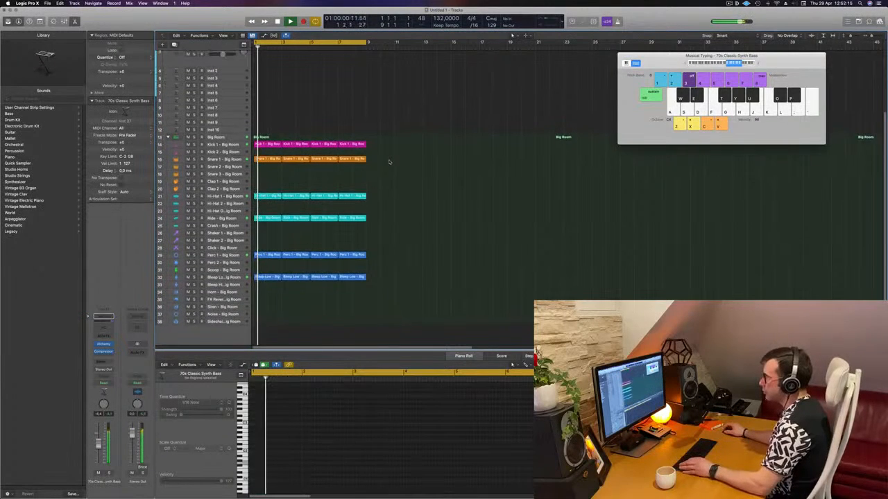
pyautogui.click(233, 223)
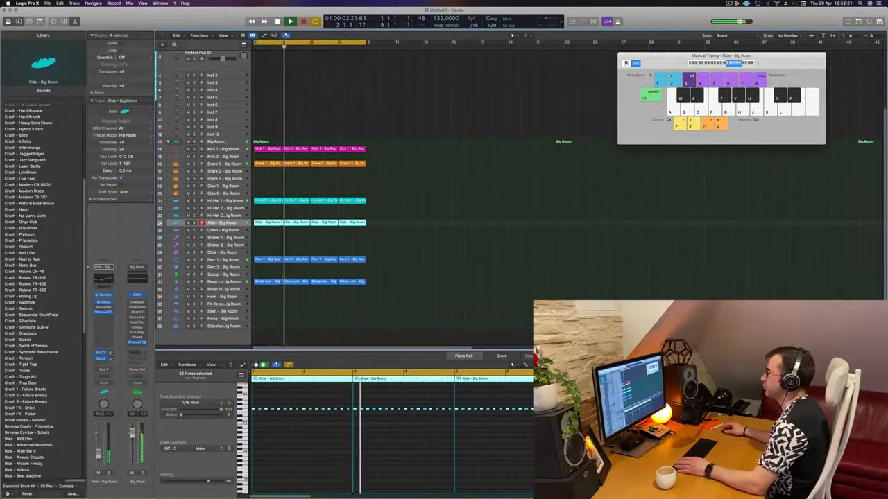
pyautogui.scroll(5, 402, 158)
pyautogui.press('Return')
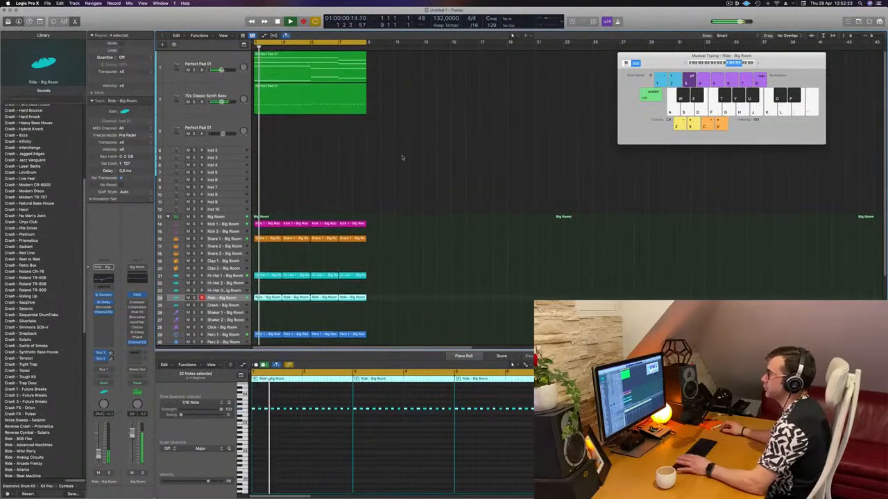
# - Repeat all regions once with the cycle range extended to bar 17, and select the 70s Classic Synth Bass track
pyautogui.click(329, 149)
pyautogui.press('super+a')
pyautogui.press('super+r')
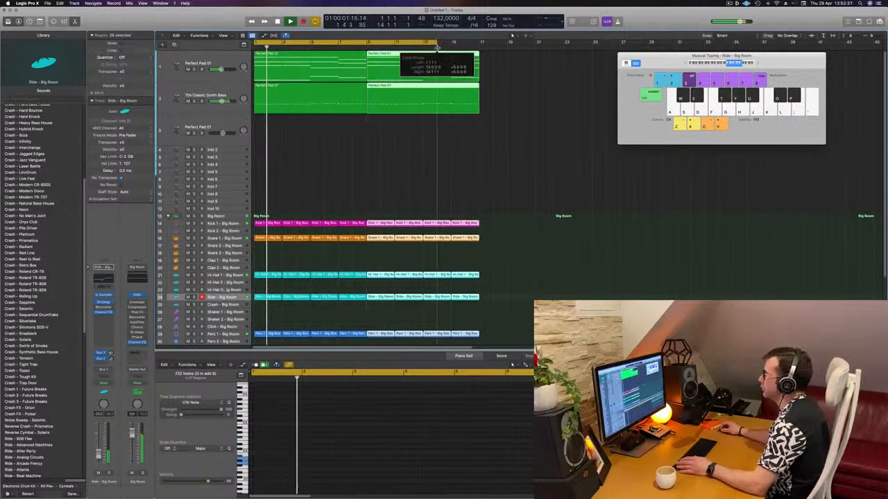
pyautogui.click(388, 140)
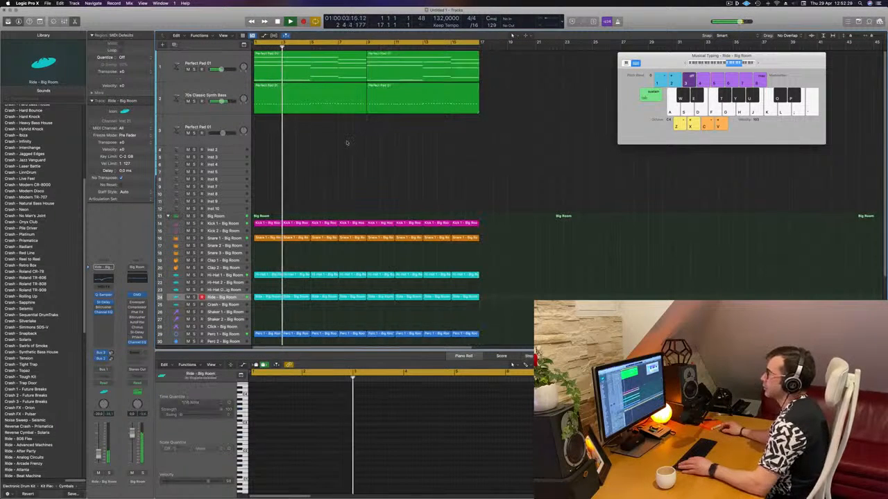
pyautogui.press('super+Left')
pyautogui.click(233, 89)
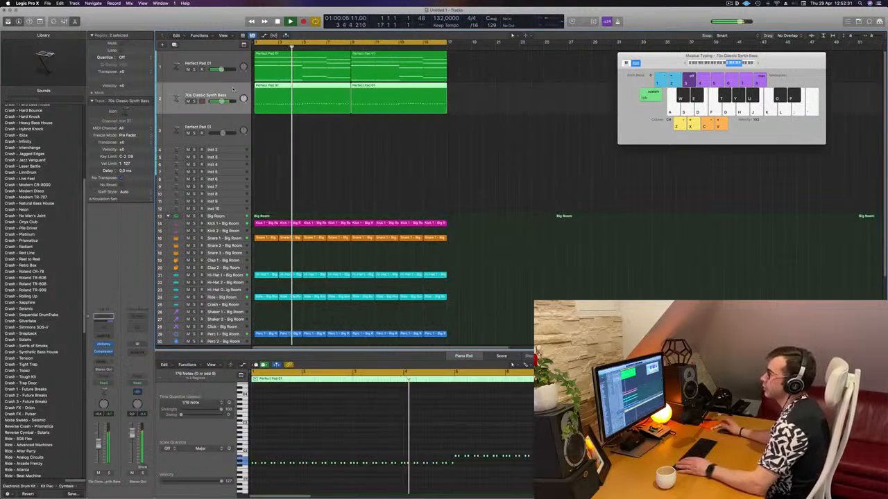
# - Duplicate the Perfect Pad 01 track with its sound settings and copy its first region onto the new track
pyautogui.click(224, 70)
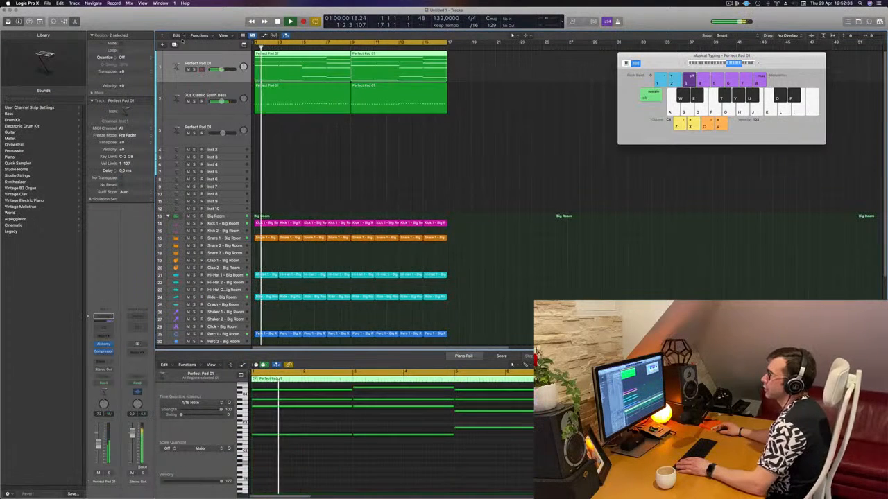
pyautogui.press('super+d')
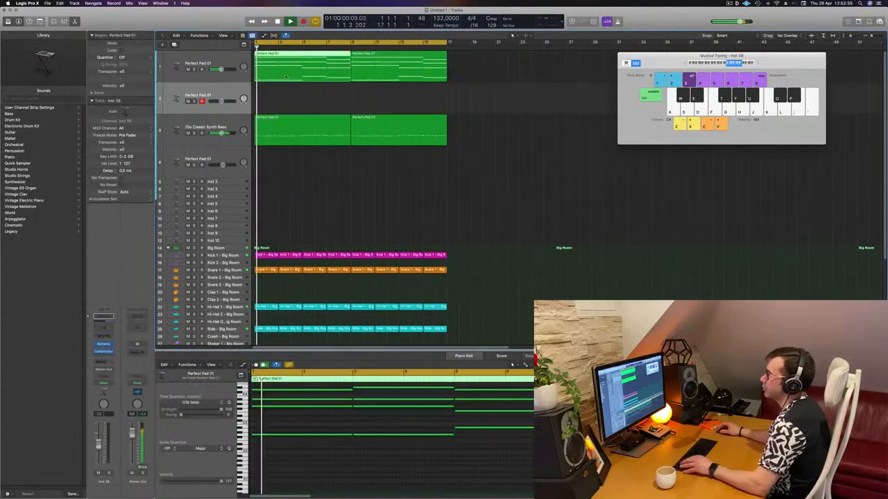
pyautogui.moveTo(275, 59); pyautogui.dragTo(274, 91)
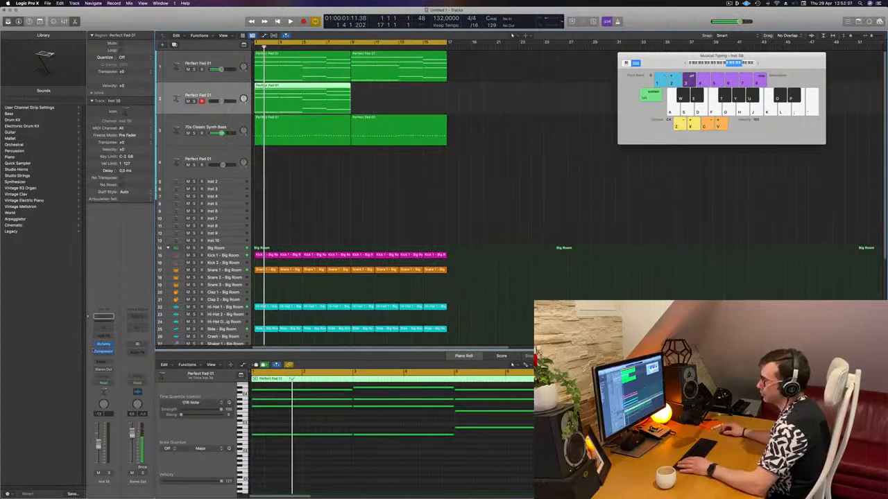
# - Open Alchemy on the duplicated pad track and filter its presets to the Brass category
pyautogui.click(103, 344)
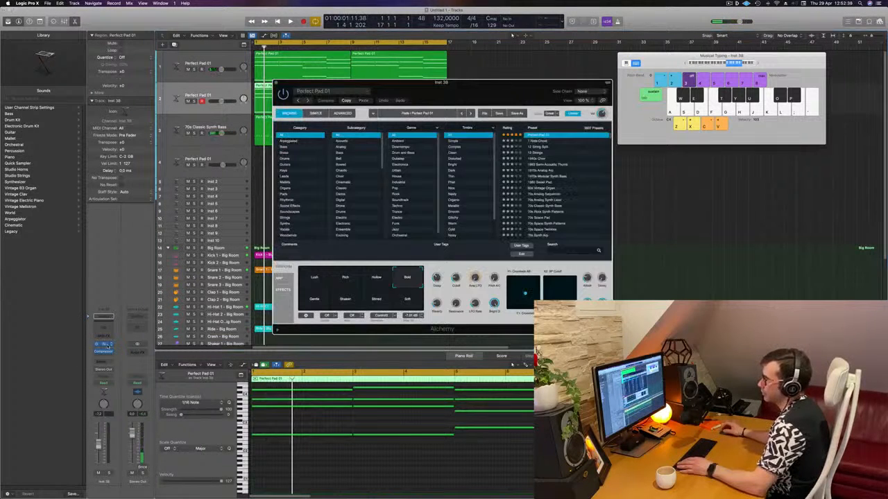
pyautogui.moveTo(443, 88); pyautogui.dragTo(559, 87)
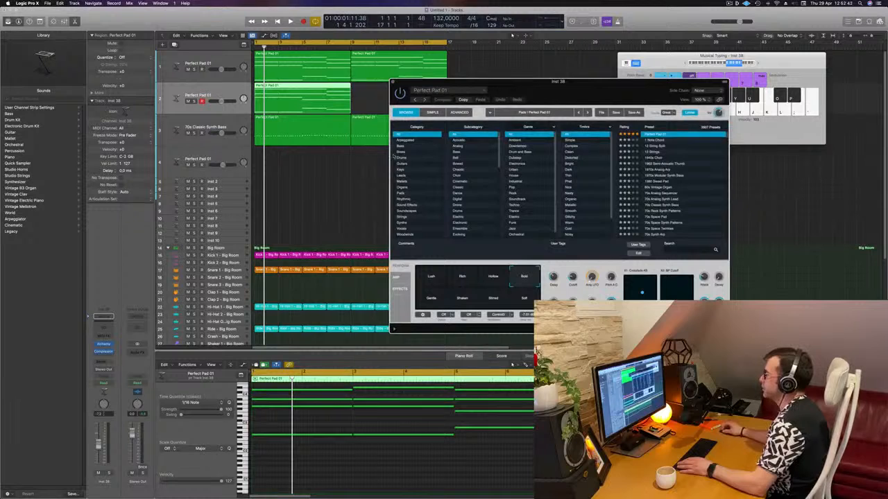
pyautogui.click(401, 151)
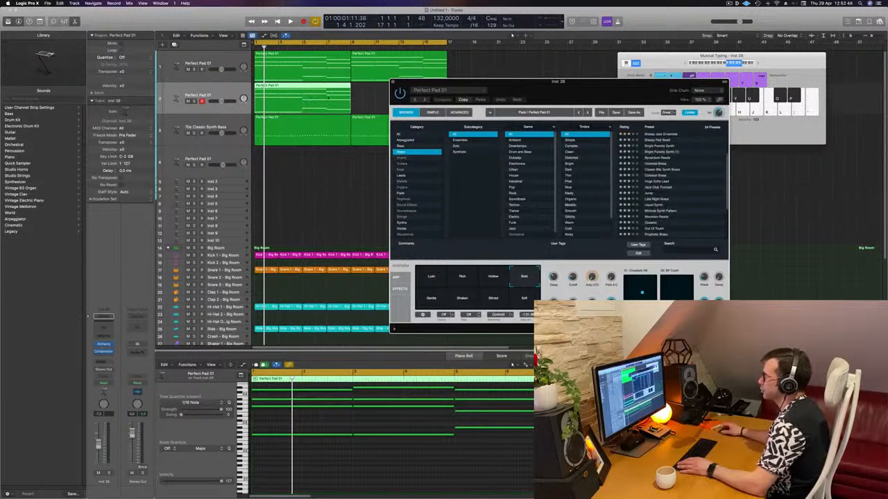
# - Shorten all the chord notes in the copied region to short stabs and play from the start
pyautogui.moveTo(321, 468); pyautogui.dragTo(572, 389)
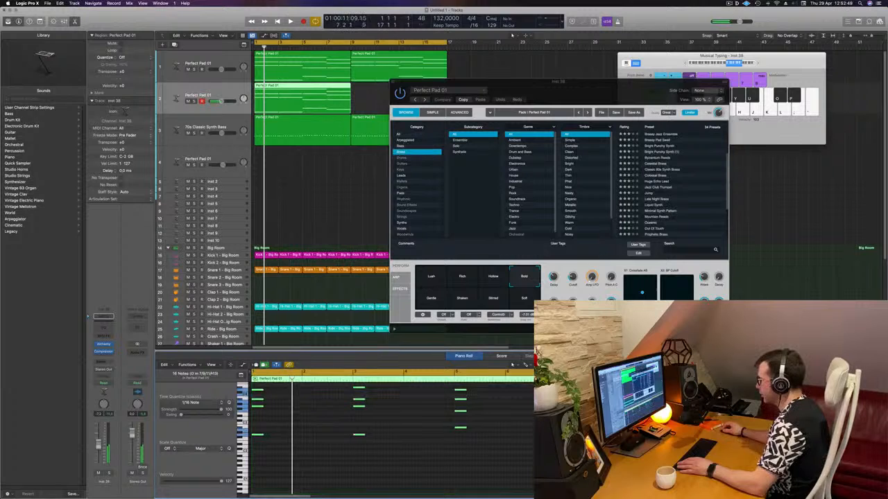
pyautogui.press('Return')
# - Load the Brassy Jazz Ensemble preset in Alchemy and listen to the stabs from the start of the arrangement
pyautogui.click(464, 142)
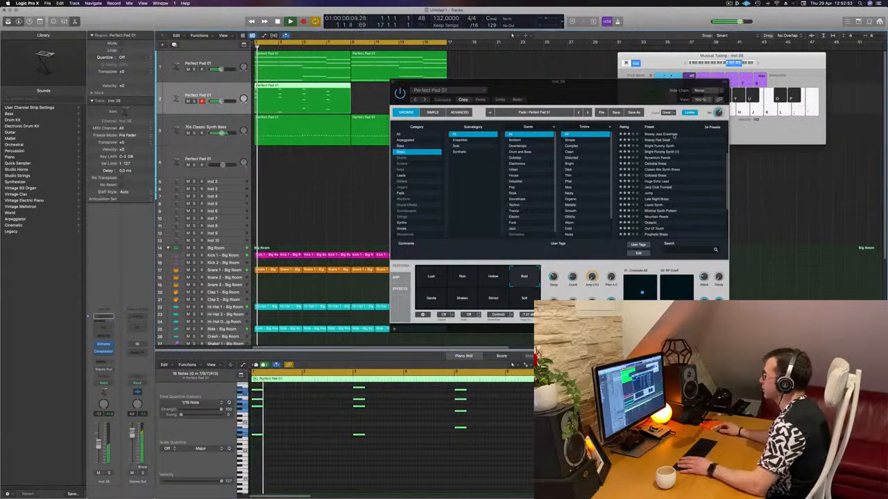
pyautogui.click(662, 134)
pyautogui.moveTo(595, 94); pyautogui.dragTo(676, 66)
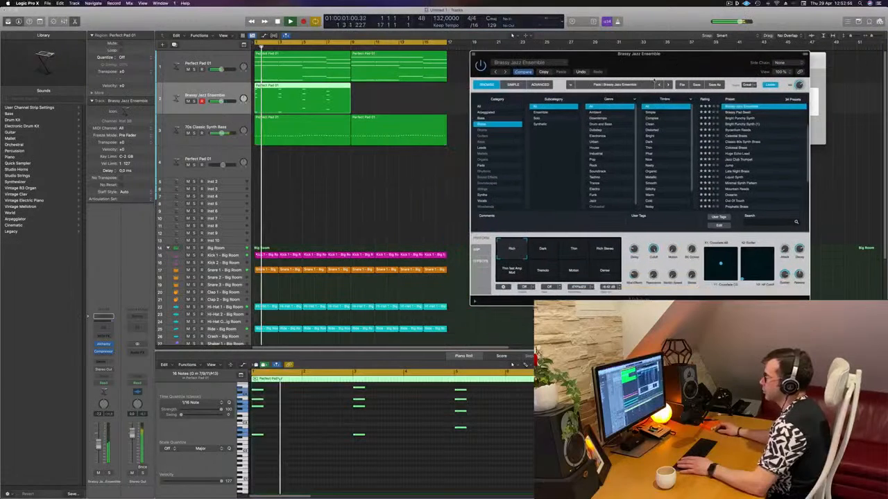
pyautogui.click(163, 200)
pyautogui.press('Return')
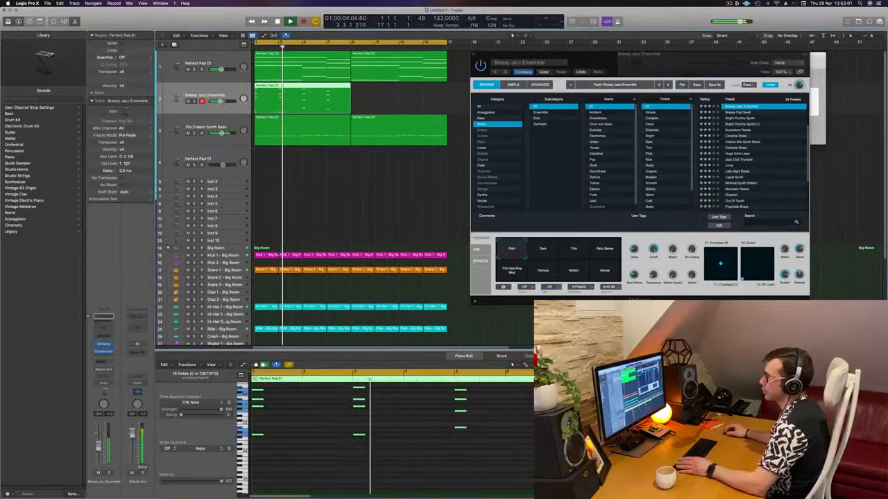
pyautogui.moveTo(621, 62); pyautogui.dragTo(567, 53)
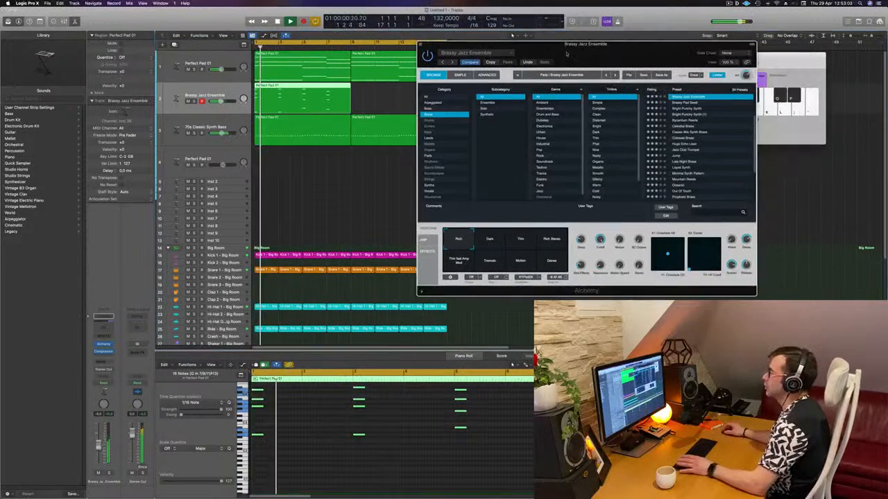
# - Add a send to Bus 5 on the Brassy Jazz Ensemble track
pyautogui.click(201, 95)
pyautogui.click(97, 362)
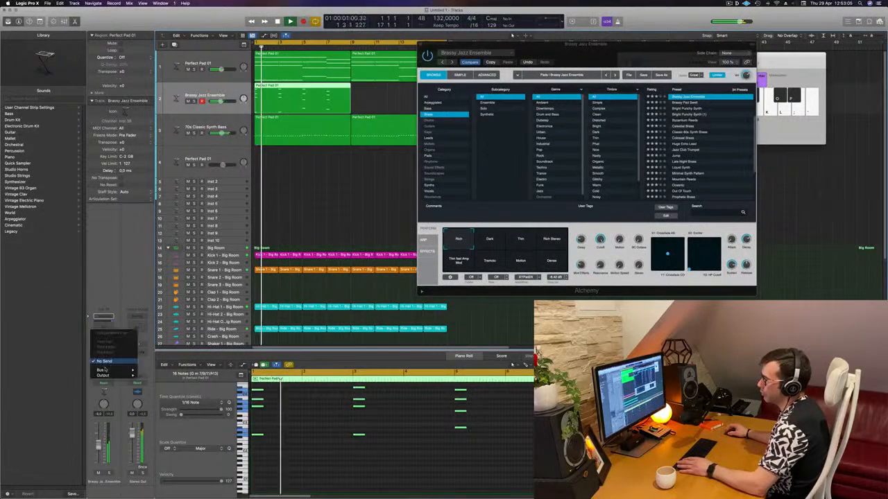
pyautogui.moveTo(113, 370)
pyautogui.click(156, 310)
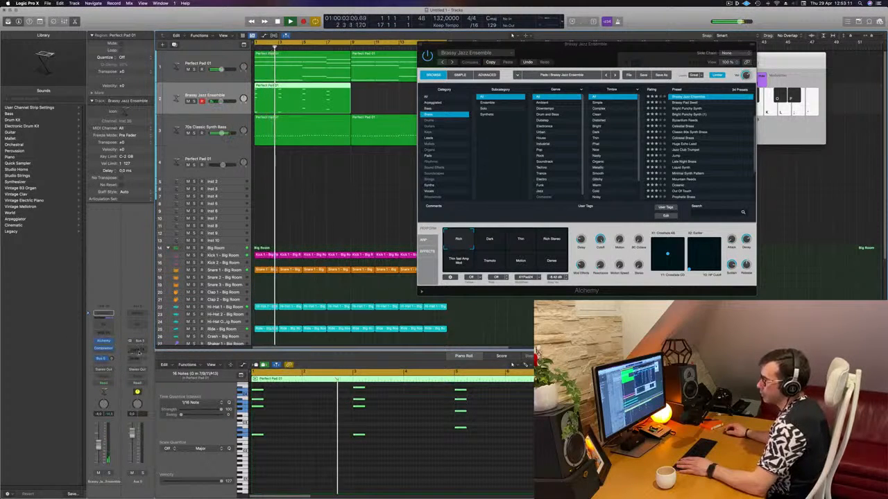
# - Insert a stereo SilverVerb reverb on the Aux 5 channel
pyautogui.click(139, 349)
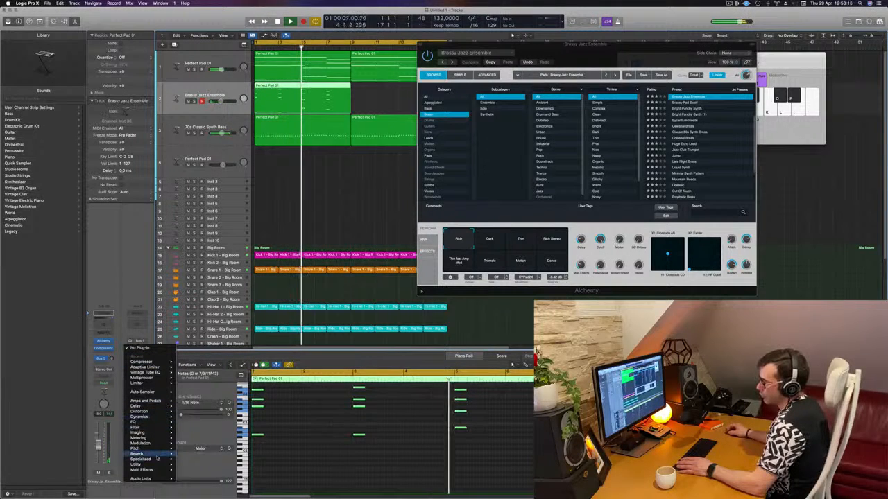
pyautogui.moveTo(156, 453)
pyautogui.moveTo(208, 465)
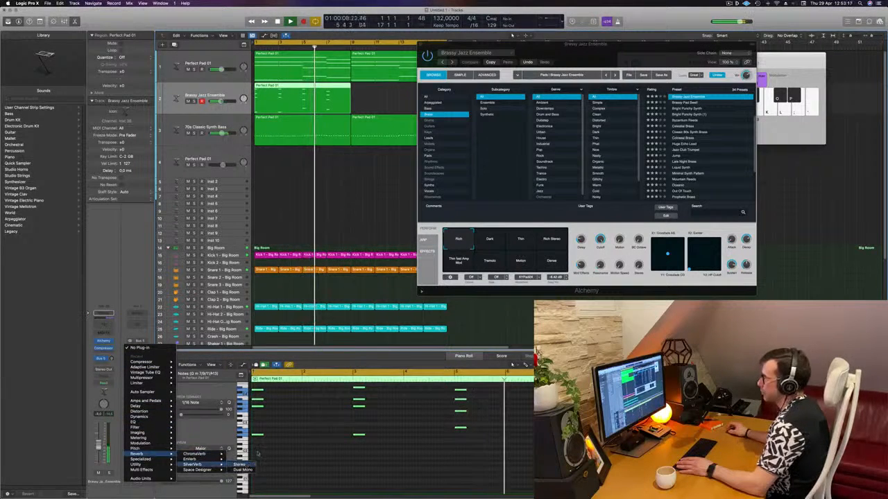
pyautogui.click(237, 465)
pyautogui.moveTo(403, 82); pyautogui.dragTo(378, 81)
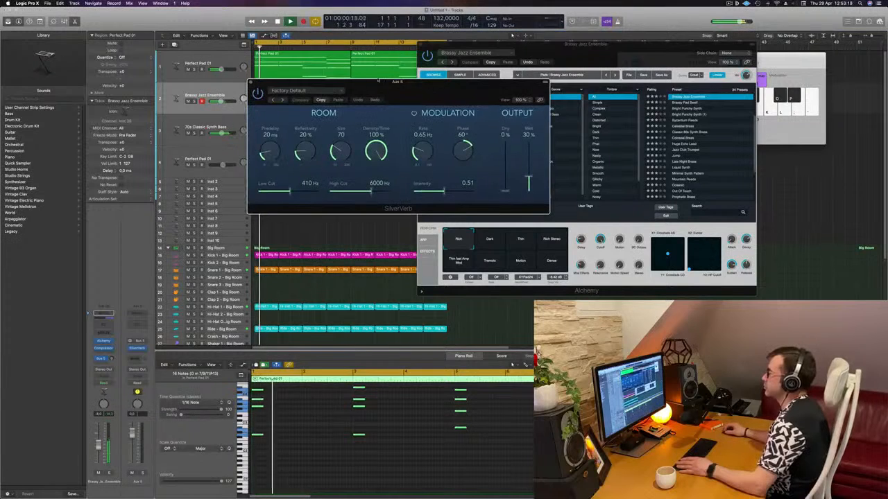
# - Load the grandiose preset in SilverVerb and move its window off the regions
pyautogui.click(322, 91)
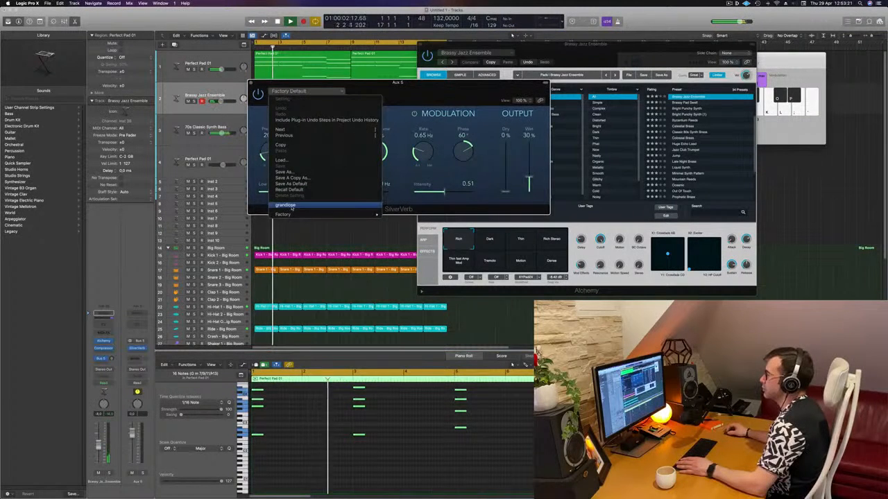
pyautogui.click(484, 169)
pyautogui.moveTo(473, 84); pyautogui.dragTo(682, 79)
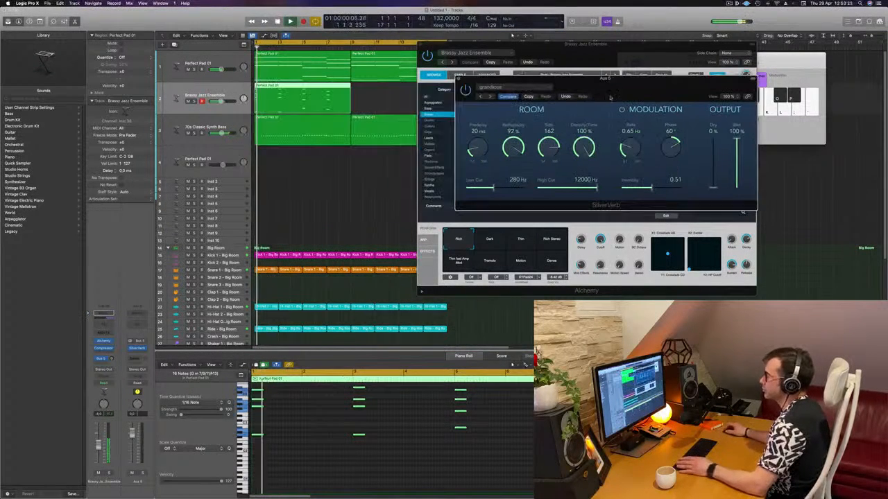
# - Adjust the brass track's Bus 5 send level and copy its Compressor onto Aux 5 after the SilverVerb
pyautogui.click(110, 359)
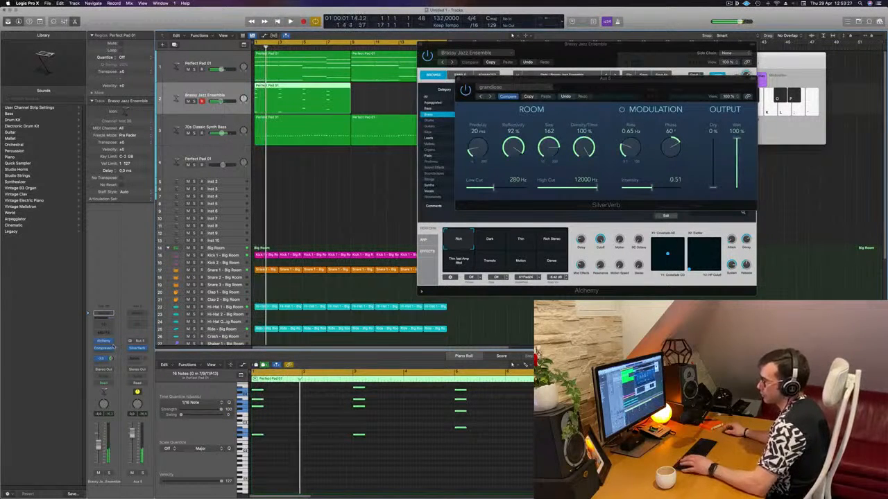
pyautogui.moveTo(111, 349); pyautogui.dragTo(142, 353)
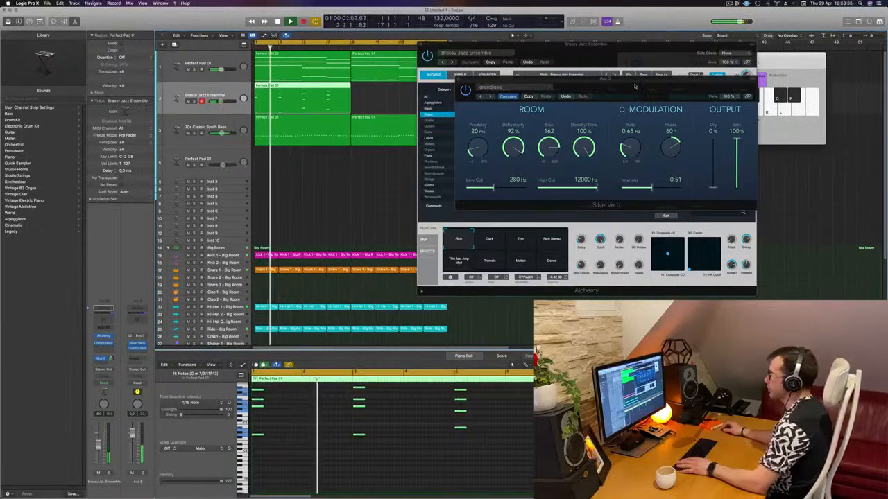
pyautogui.moveTo(634, 88); pyautogui.dragTo(521, 191)
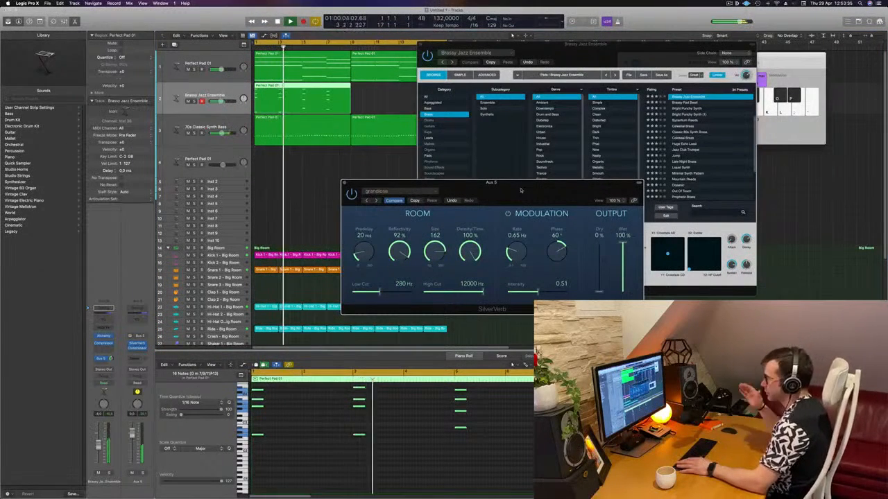
pyautogui.moveTo(521, 190); pyautogui.dragTo(562, 182)
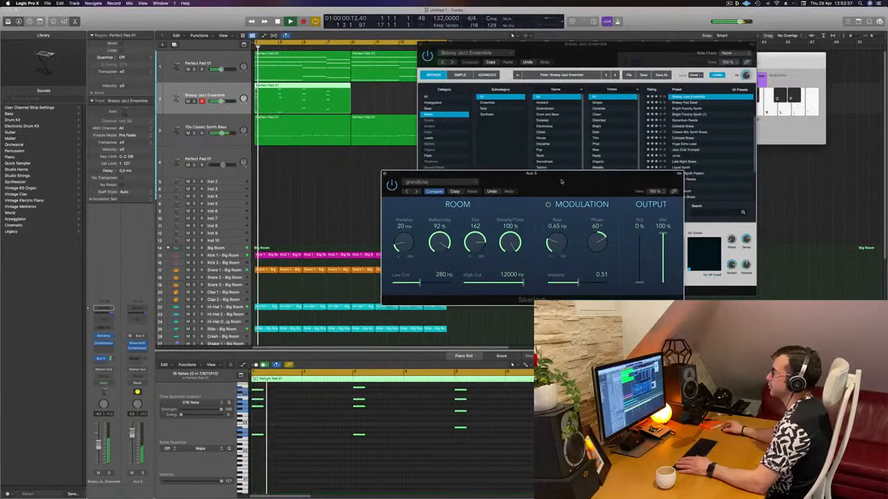
# - Close the Alchemy window and copy the Brassy Jazz Ensemble region to bar 9
pyautogui.moveTo(619, 54); pyautogui.dragTo(679, 69)
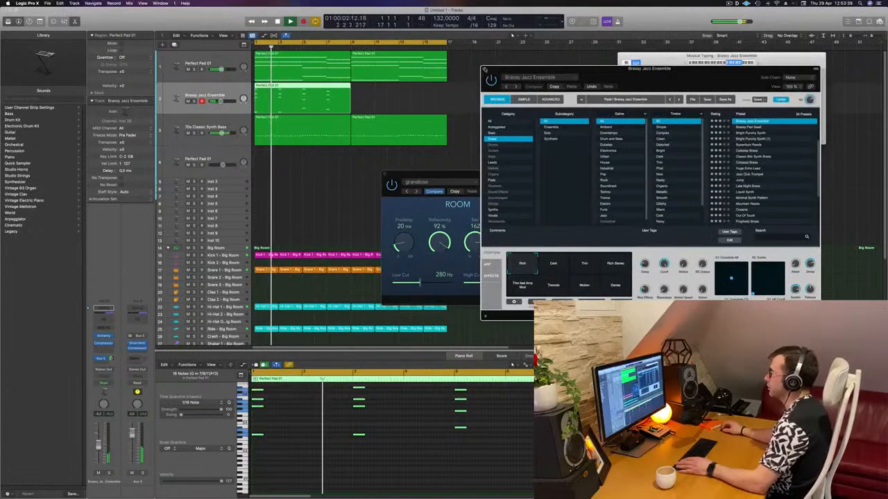
pyautogui.click(375, 96)
pyautogui.moveTo(314, 90); pyautogui.dragTo(410, 90)
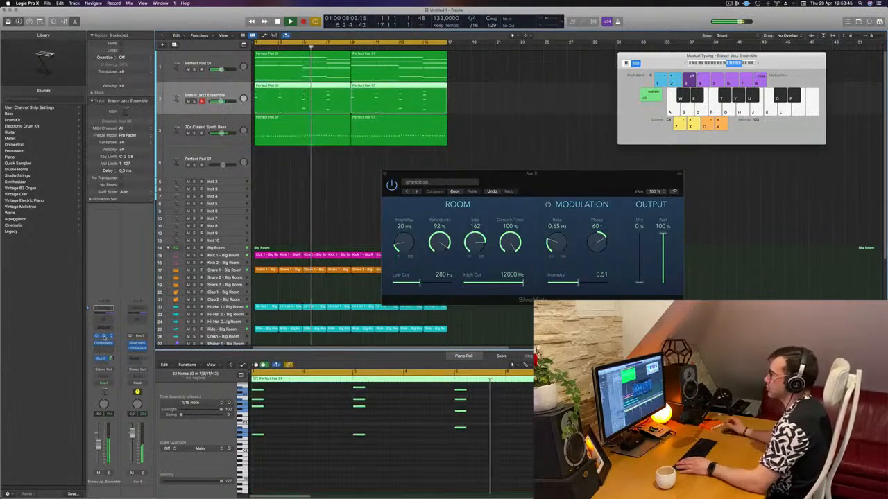
# - Audition Alchemy's performance variations for the brass sound, including Dark, Thin, Motion and Dense, and choose Rich Stereo
pyautogui.click(103, 336)
pyautogui.moveTo(674, 80); pyautogui.dragTo(527, 105)
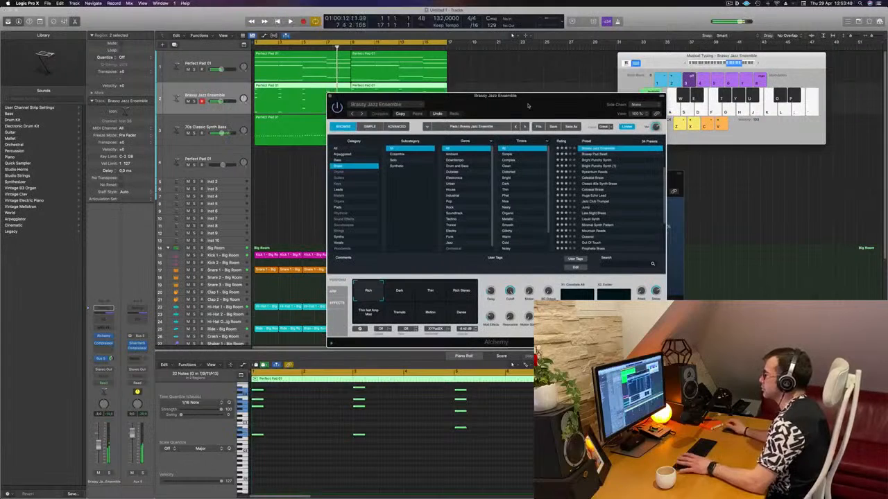
pyautogui.click(401, 292)
pyautogui.click(426, 292)
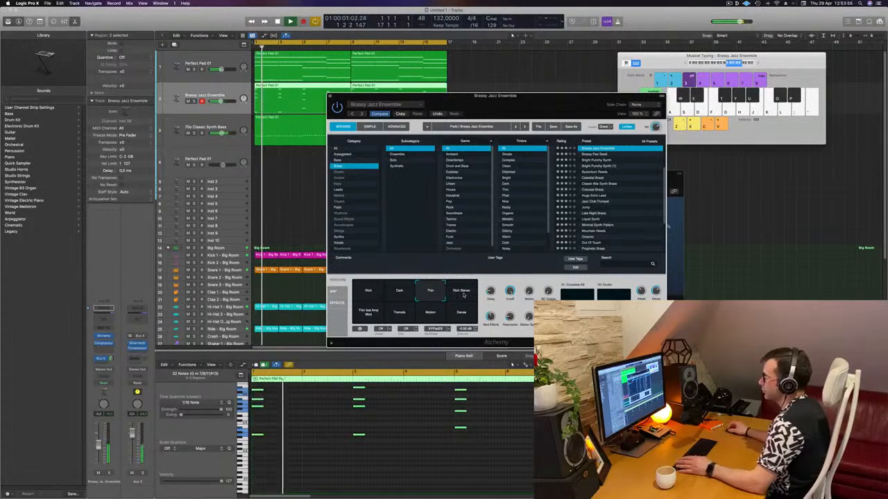
pyautogui.click(463, 294)
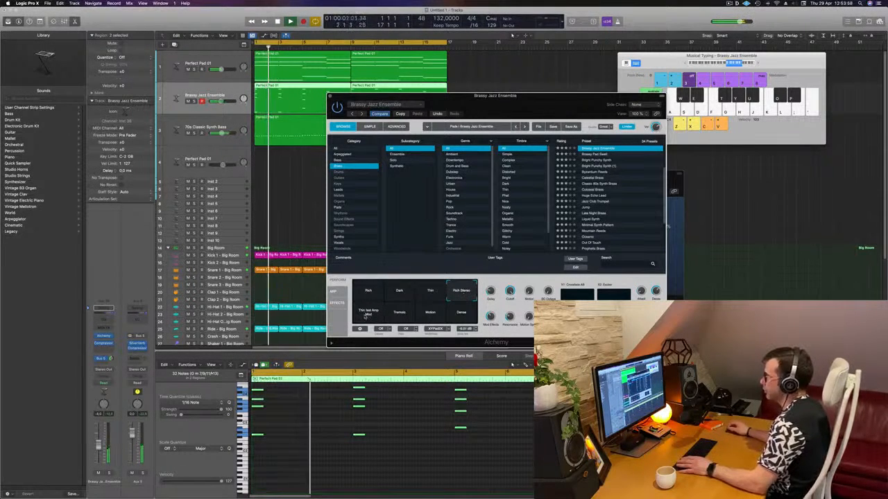
pyautogui.click(435, 316)
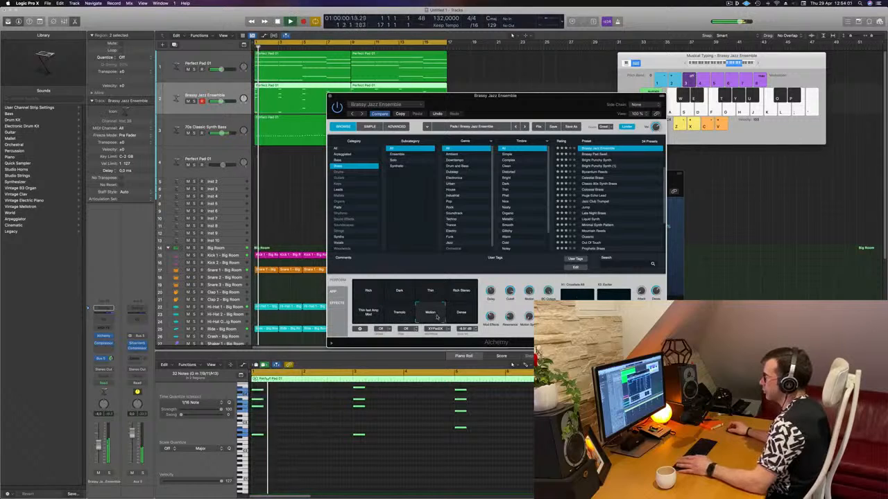
pyautogui.click(466, 313)
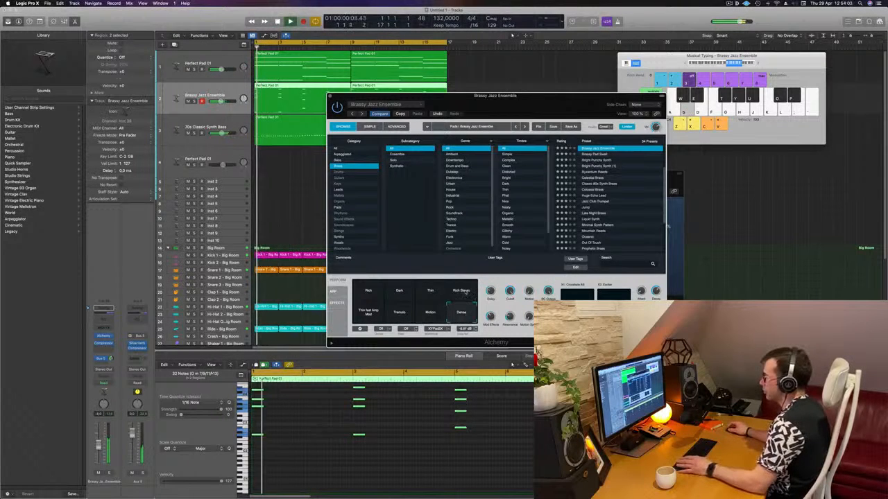
pyautogui.click(463, 292)
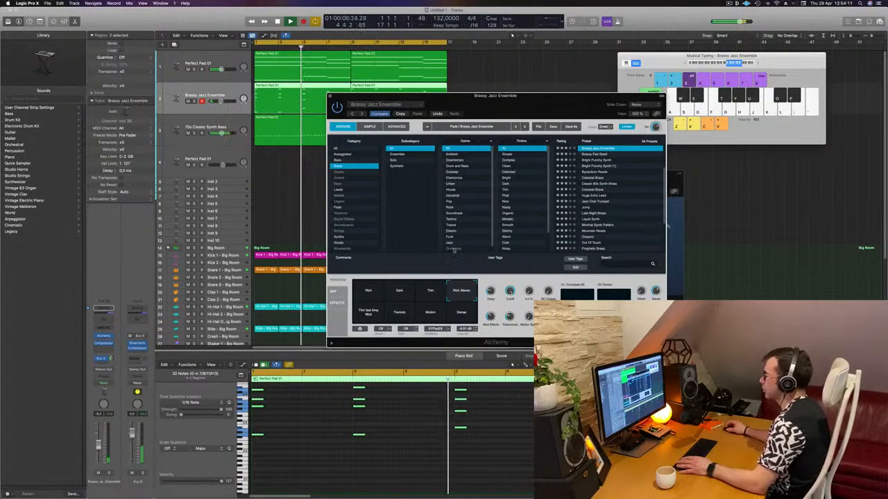
# - Clear the Alchemy and SilverVerb windows away from the arrangement, select the Perfect Pad 01 track and deselect all regions
pyautogui.moveTo(507, 96); pyautogui.dragTo(583, 103)
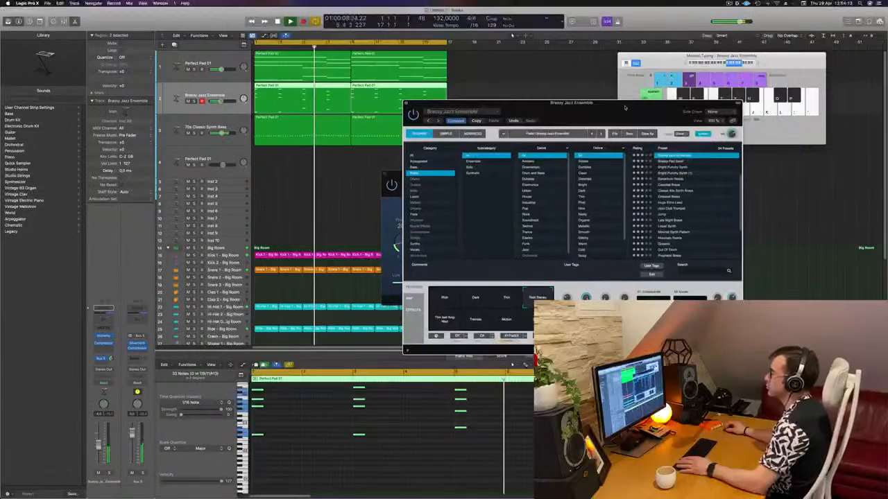
pyautogui.moveTo(641, 110); pyautogui.dragTo(619, 148)
pyautogui.click(385, 143)
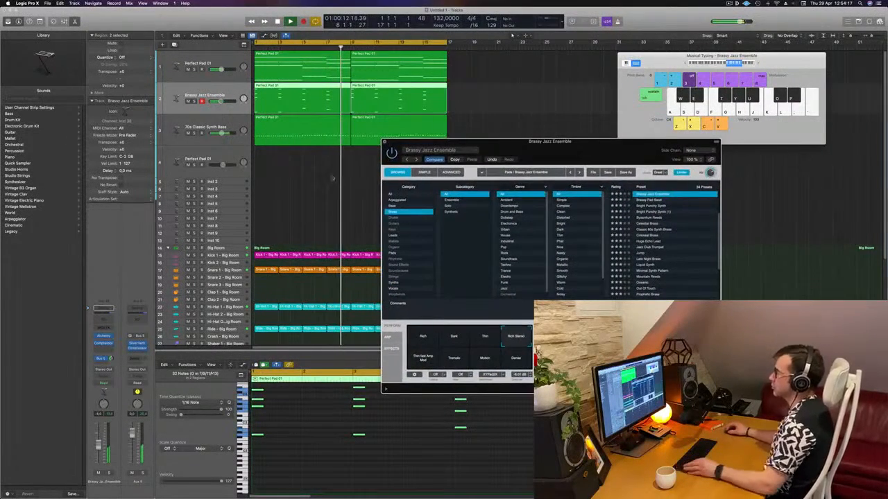
pyautogui.press('super+Left')
pyautogui.press('super+Left')
pyautogui.press('super+Left')
pyautogui.moveTo(485, 181); pyautogui.dragTo(752, 147)
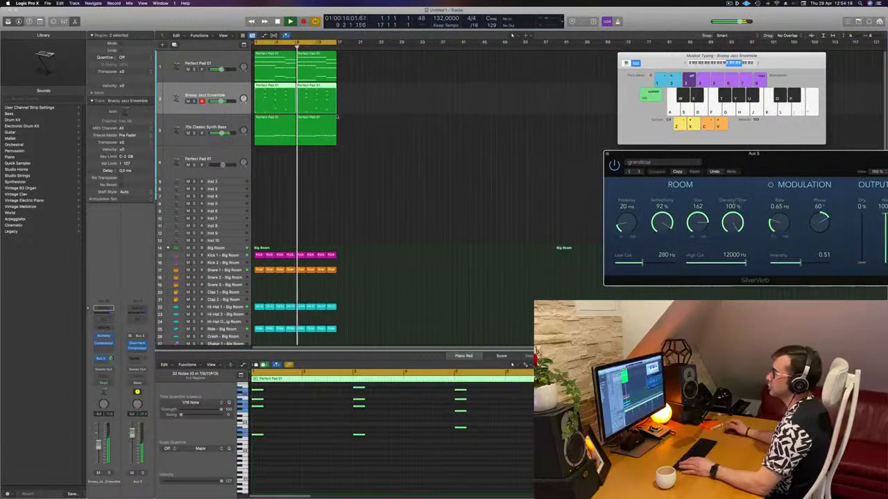
pyautogui.click(211, 61)
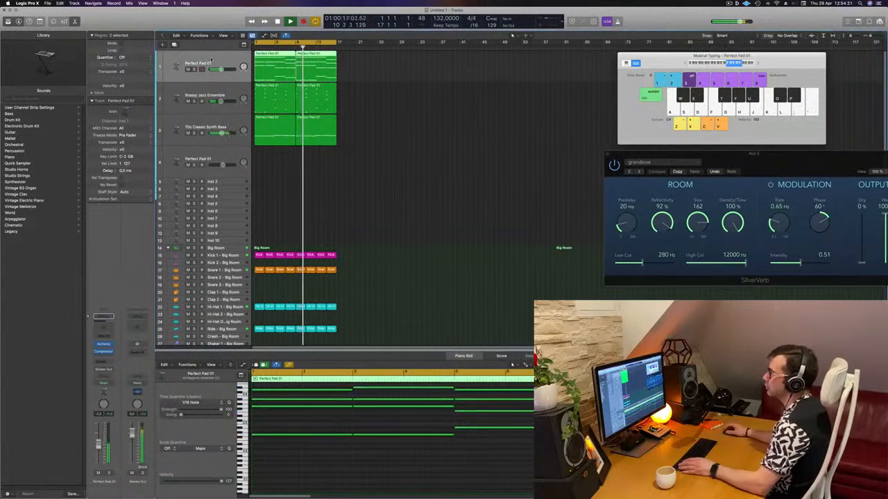
pyautogui.click(382, 169)
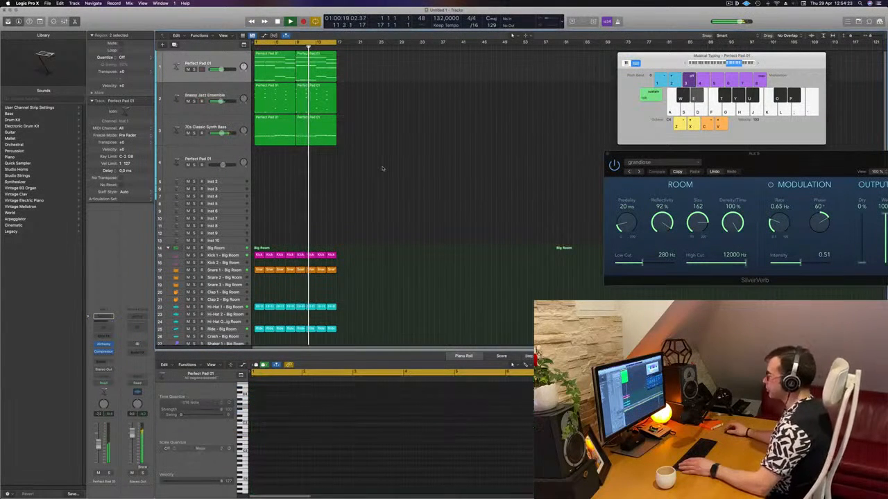
# - Duplicate the Perfect Pad 01 track and copy its first region to the start of the new track
pyautogui.click(280, 67)
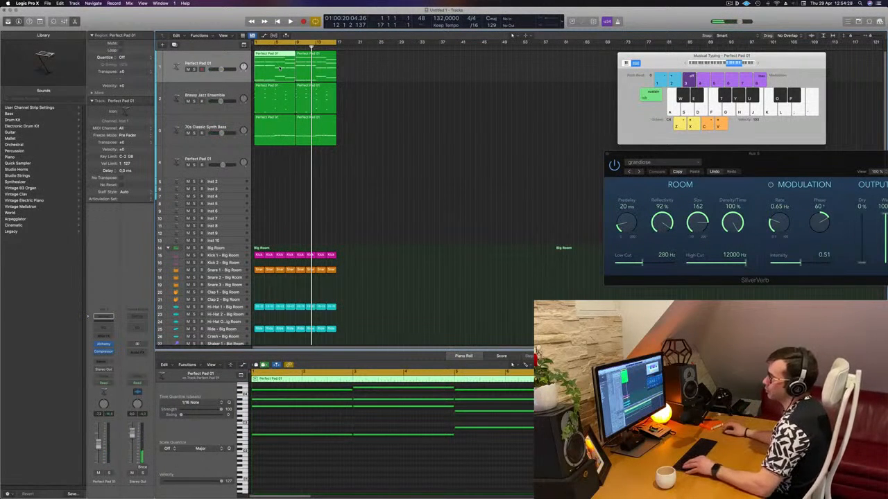
pyautogui.moveTo(279, 68)
pyautogui.mouseDown()
pyautogui.moveTo(269, 167)
pyautogui.moveTo(273, 70)
pyautogui.mouseUp()
pyautogui.click(216, 61)
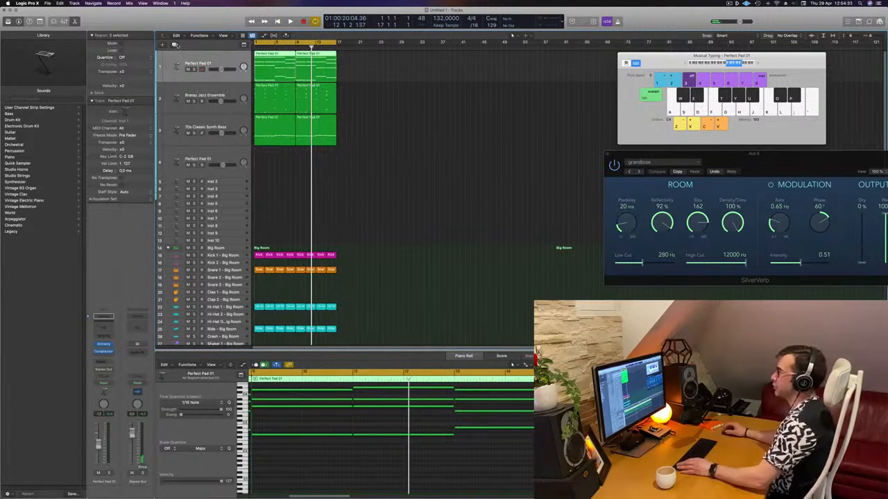
pyautogui.click(174, 44)
pyautogui.click(278, 71)
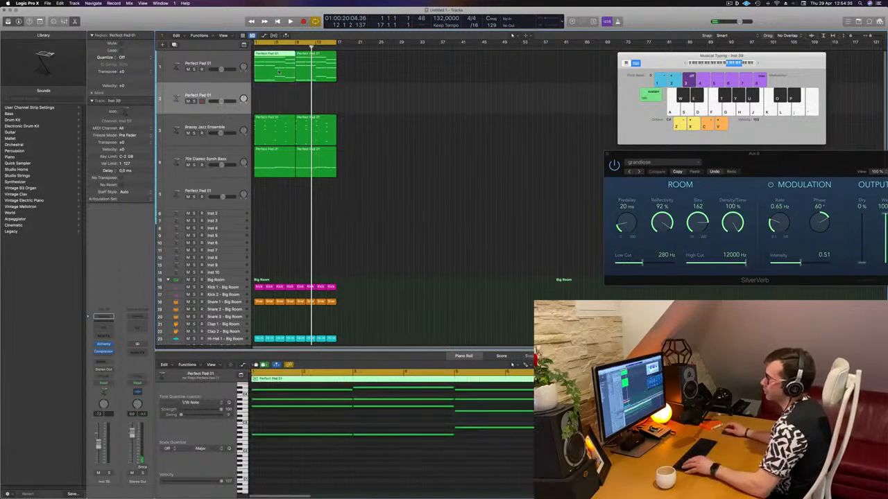
pyautogui.moveTo(278, 71); pyautogui.dragTo(278, 98)
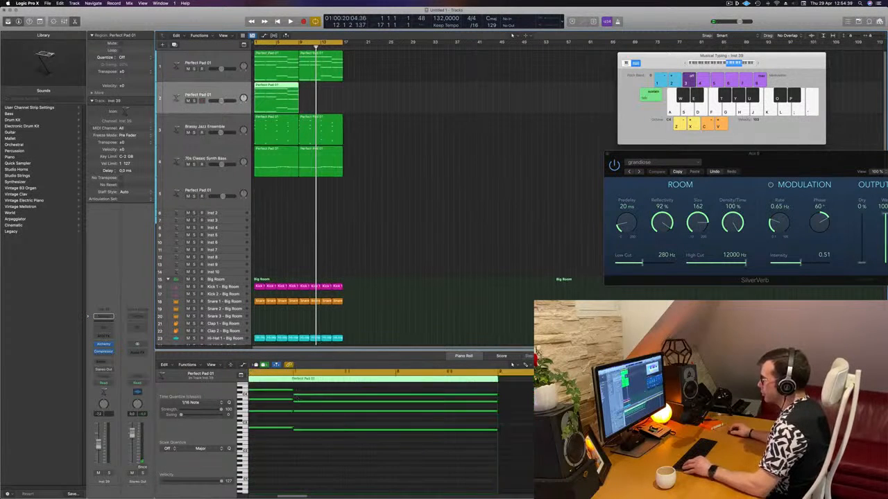
# - Shorten the four notes of the first chord in the copied pad region to about one beat
pyautogui.scroll(-3, 292, 405)
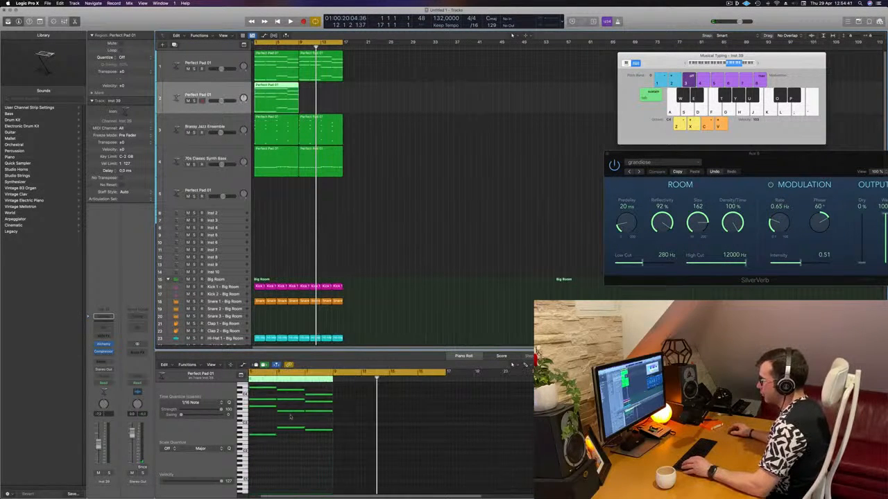
pyautogui.hscroll(-3, 291, 417)
pyautogui.click(264, 451)
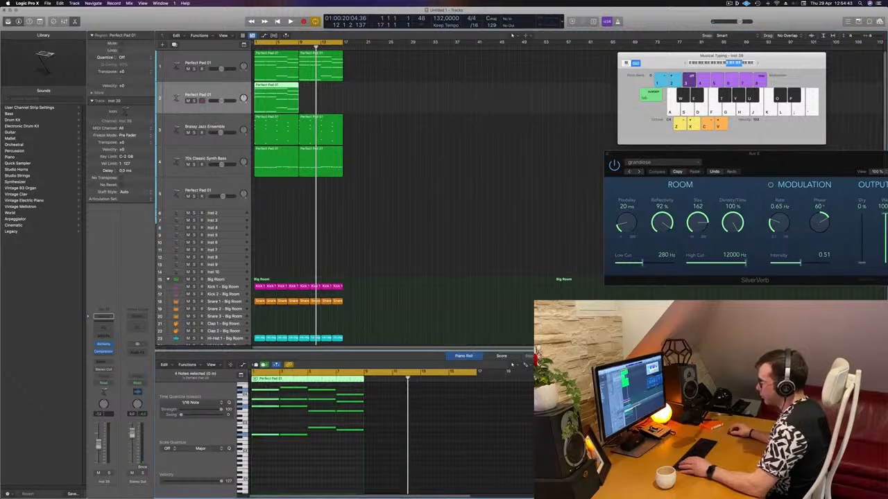
pyautogui.moveTo(279, 435); pyautogui.dragTo(256, 434)
pyautogui.scroll(2, 258, 435)
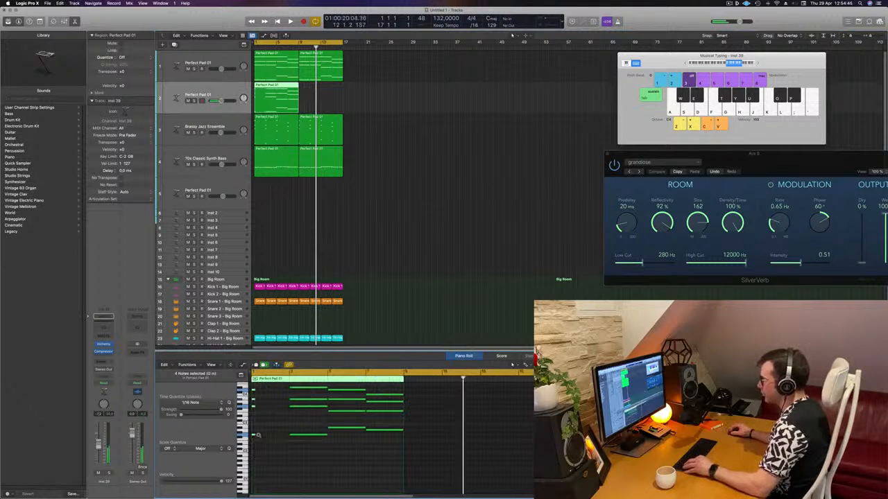
pyautogui.scroll(4, 256, 435)
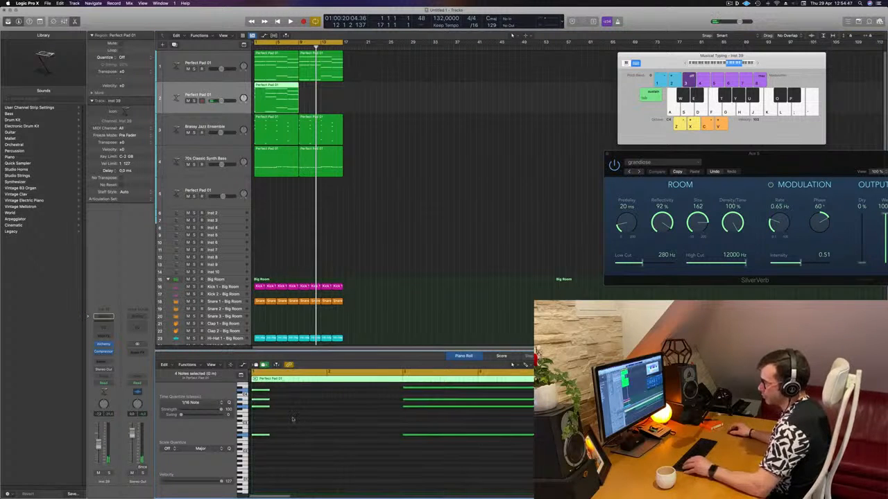
# - Audition the shortened chord and stagger its notes upward by a sixteenth each to form a rising arpeggio
pyautogui.press('Return')
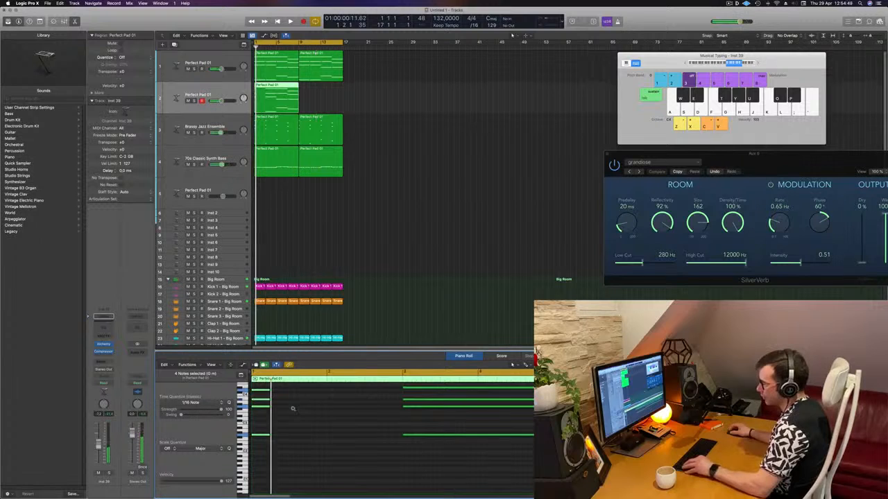
pyautogui.scroll(2, 292, 409)
pyautogui.click(272, 412)
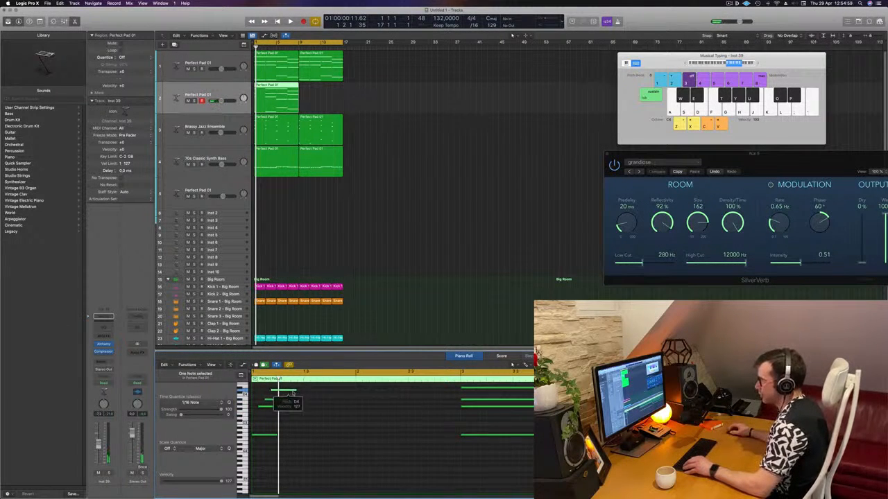
# - Shorten all four arpeggio notes to sixteenths and copy the group five sixteenths further on
pyautogui.moveTo(266, 387); pyautogui.dragTo(305, 454)
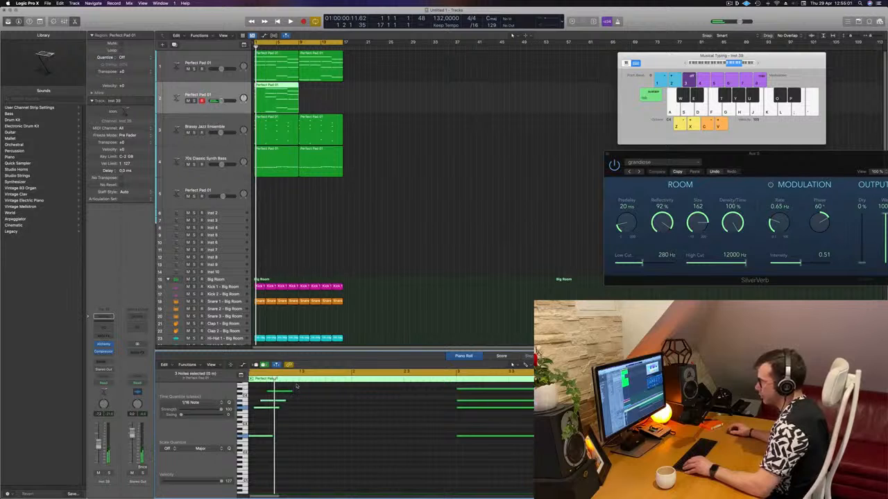
pyautogui.keyDown('shift'); pyautogui.click(275, 435); pyautogui.keyUp('shift')
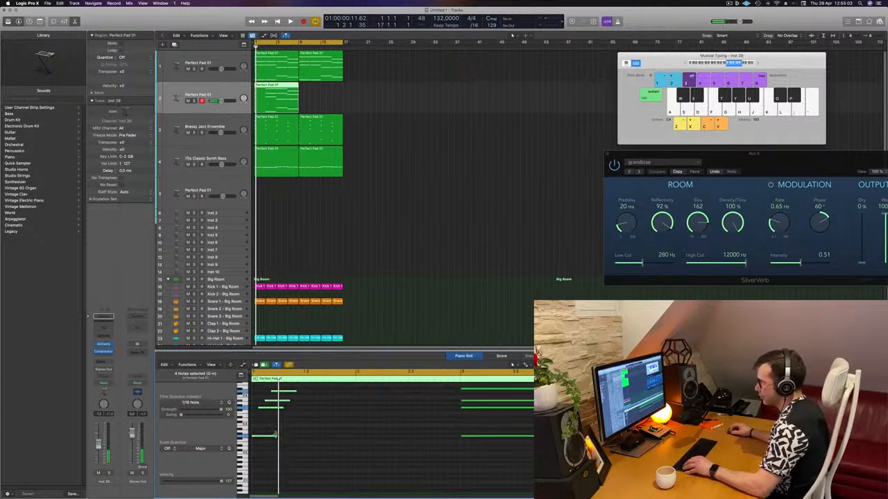
pyautogui.moveTo(274, 435); pyautogui.dragTo(255, 435)
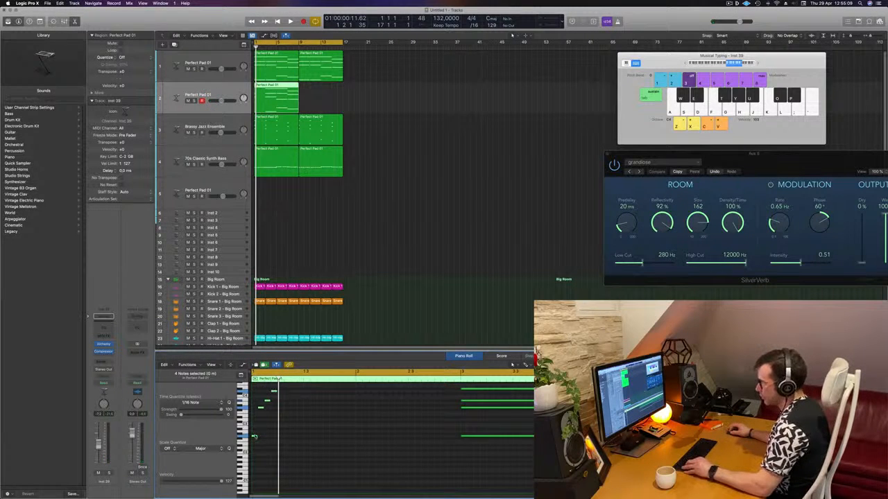
pyautogui.moveTo(255, 437); pyautogui.dragTo(285, 437)
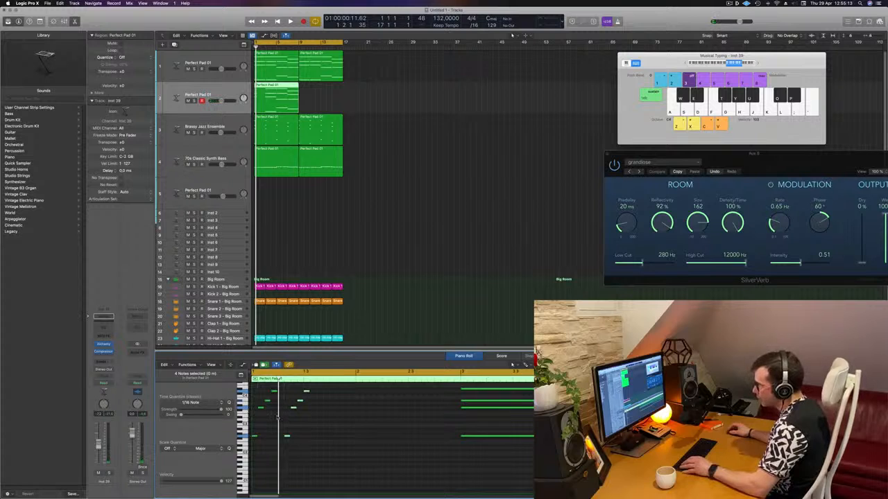
# - Try filling the gap between the two arpeggio groups with a copy of the second note, audition it and try placing it after them
pyautogui.scroll(3, 278, 418)
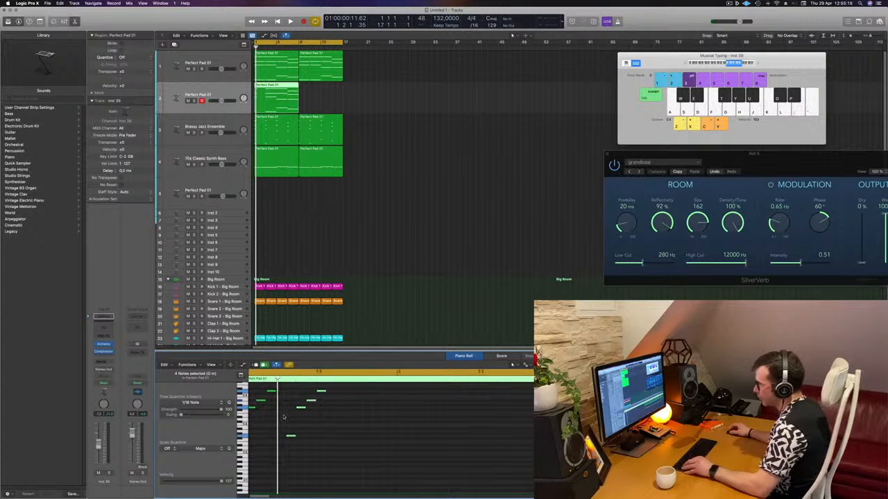
pyautogui.hscroll(-2, 284, 416)
pyautogui.click(264, 409)
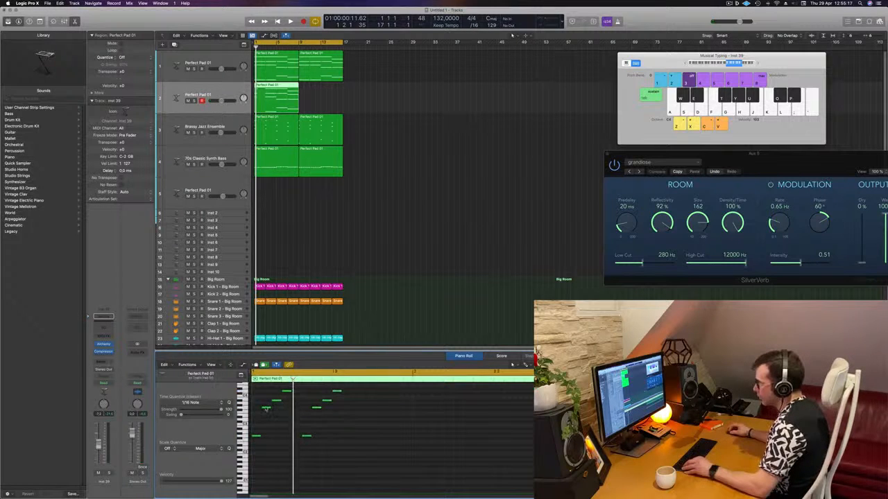
pyautogui.moveTo(266, 408); pyautogui.dragTo(300, 414)
pyautogui.press('space')
pyautogui.hscroll(-2, 371, 431)
pyautogui.press('space')
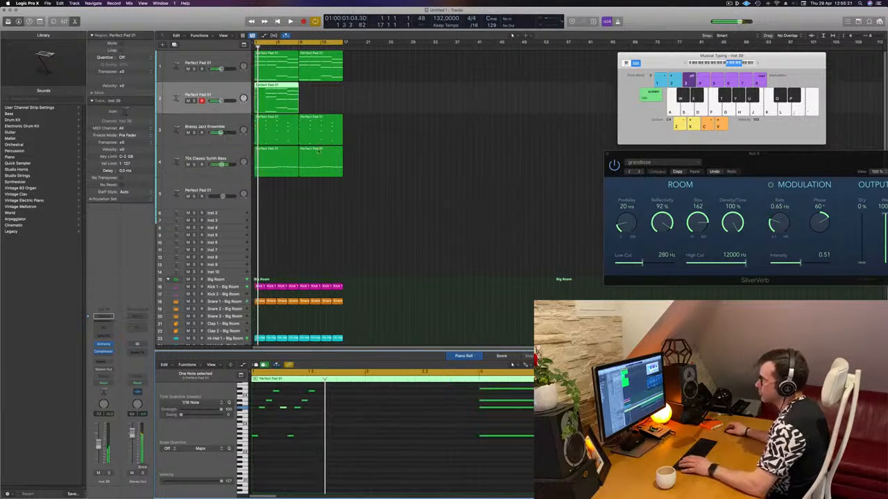
pyautogui.press('space')
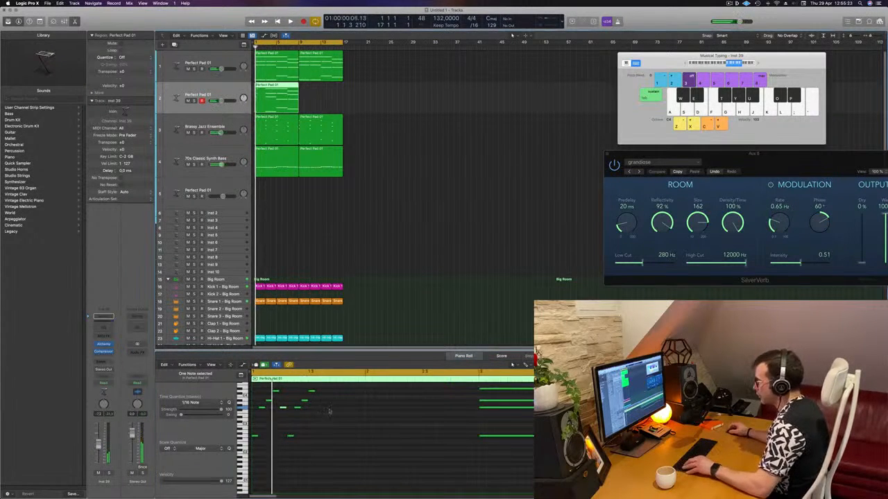
pyautogui.scroll(2, 340, 419)
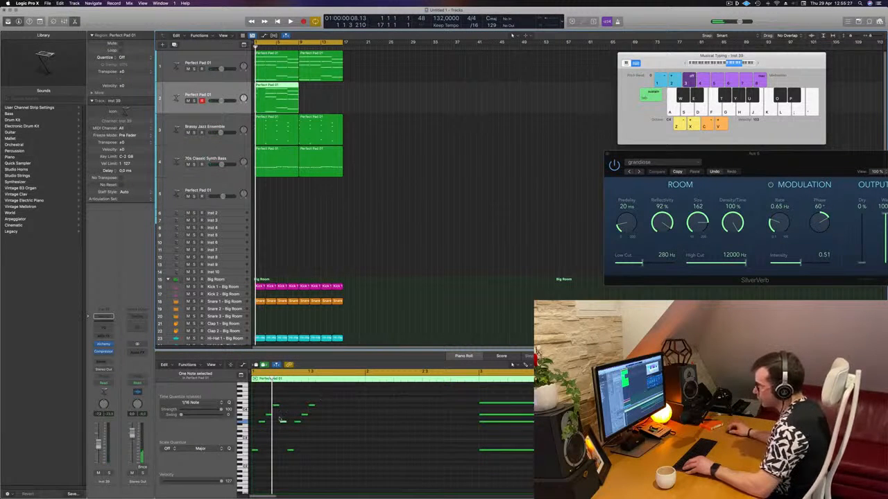
pyautogui.moveTo(283, 423); pyautogui.dragTo(318, 424)
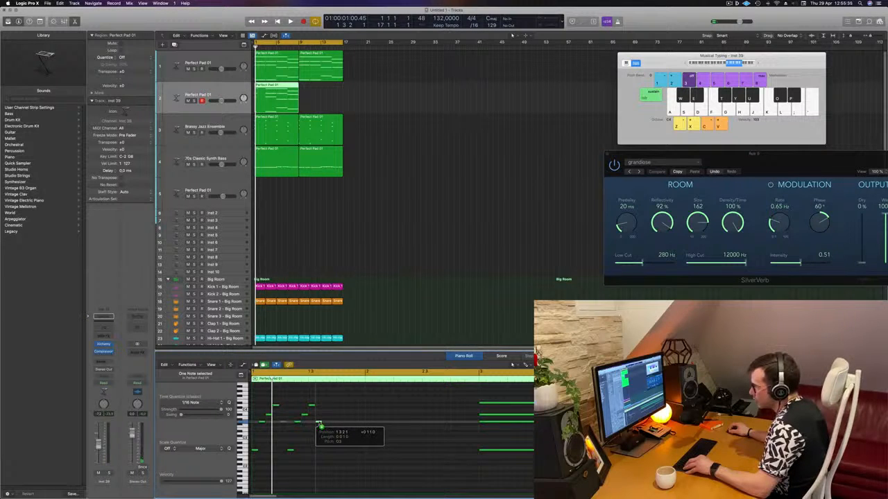
# - Move the second four-note group one sixteenth earlier to start on beat 2 and audition the pattern
pyautogui.moveTo(318, 424); pyautogui.dragTo(317, 473)
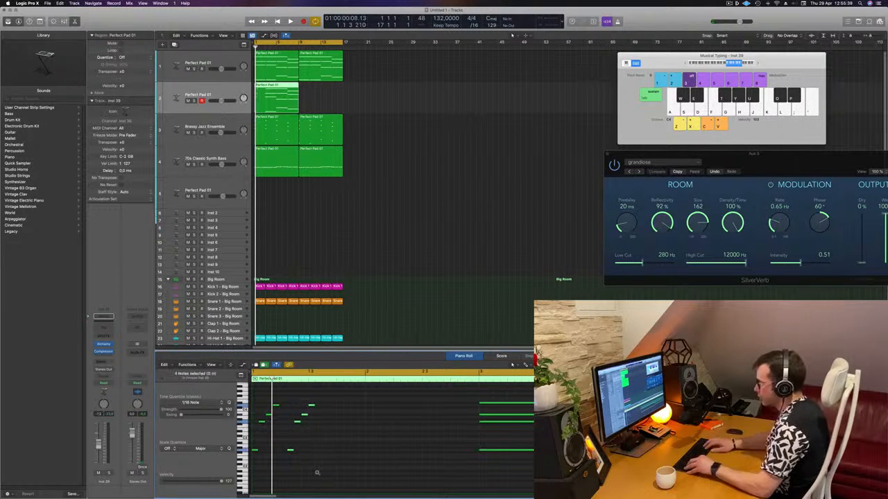
pyautogui.press('space')
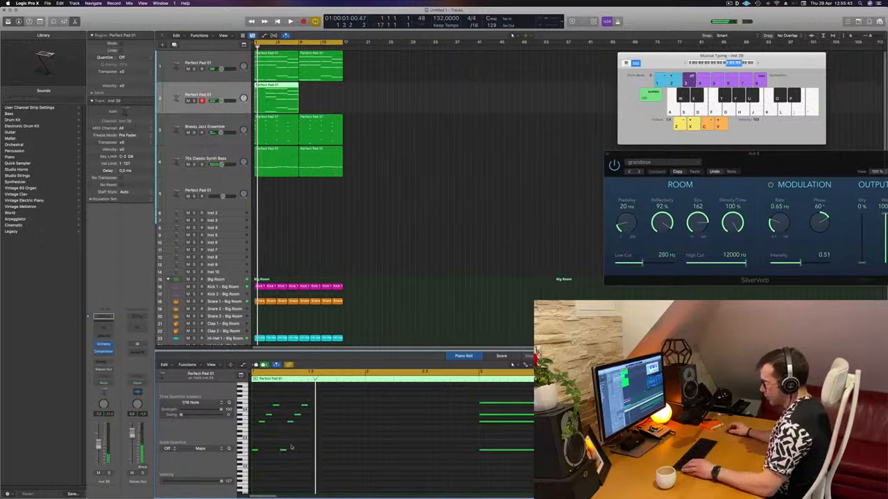
# - Try twice to repeat all the notes of the copied pad region and undo the repeats
pyautogui.press('super+a')
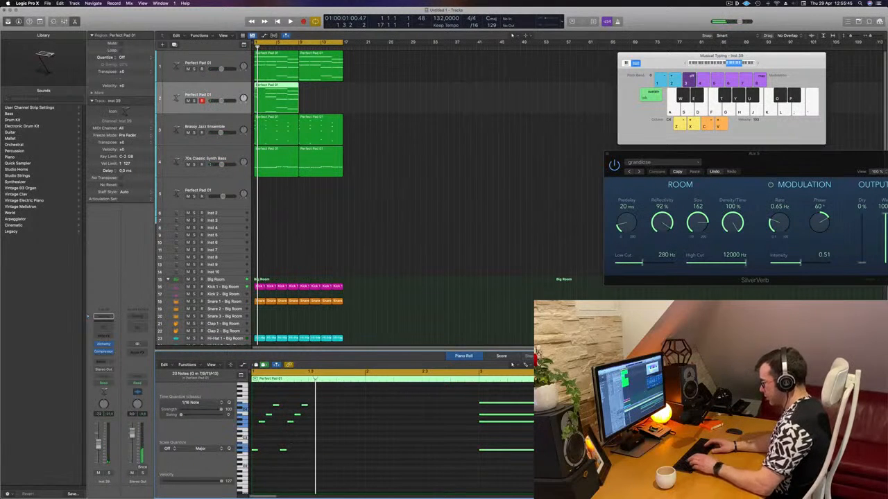
pyautogui.hotkey('alt', 'r')
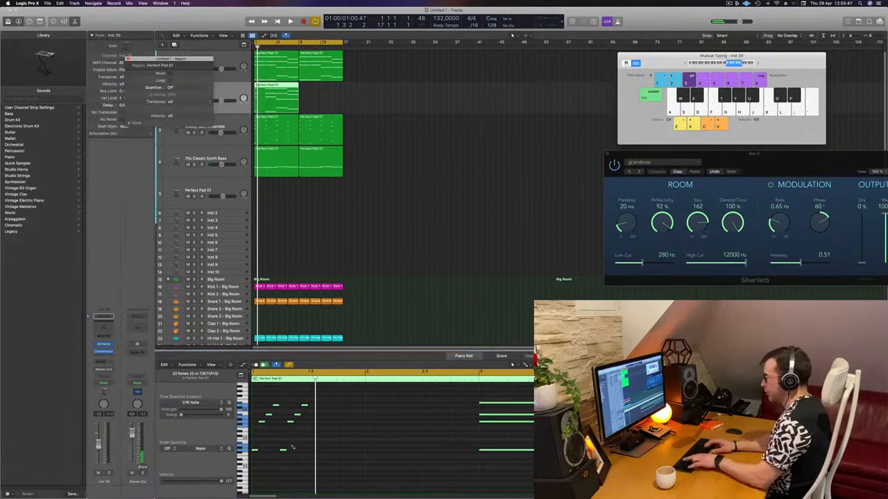
pyautogui.press('super+r')
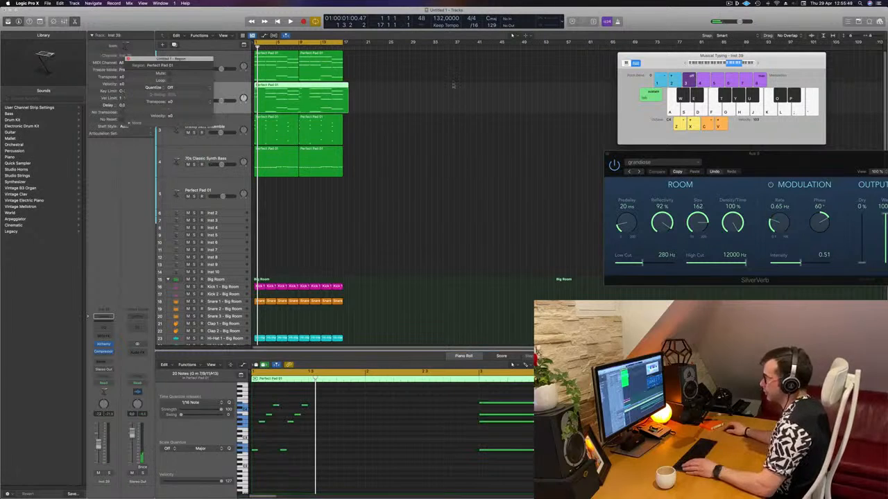
pyautogui.click(402, 159)
pyautogui.press('super+z')
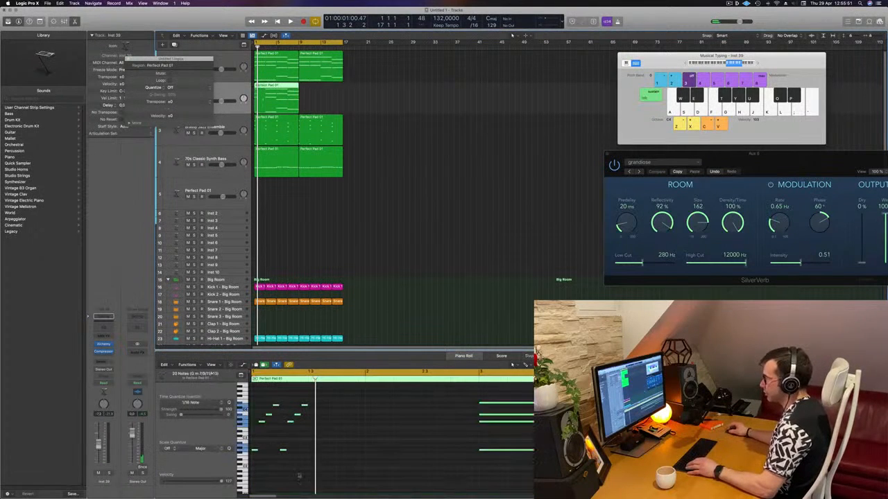
pyautogui.click(260, 448)
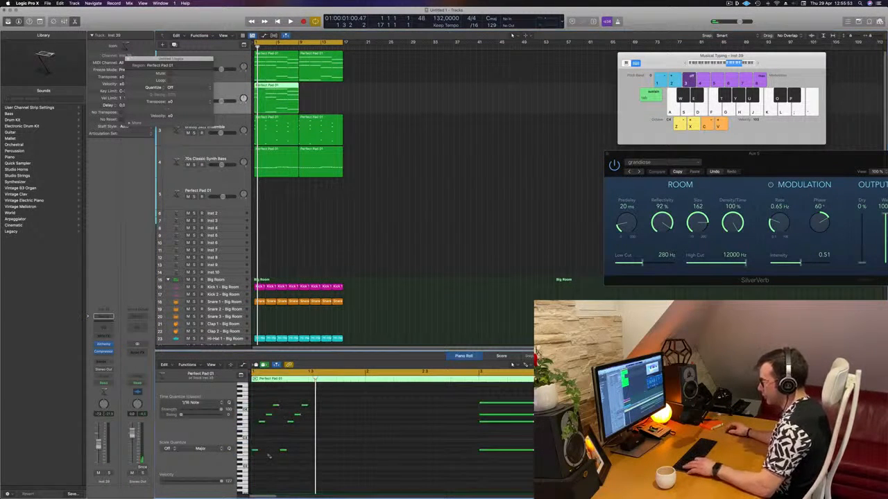
pyautogui.press('super+a')
pyautogui.press('super+r')
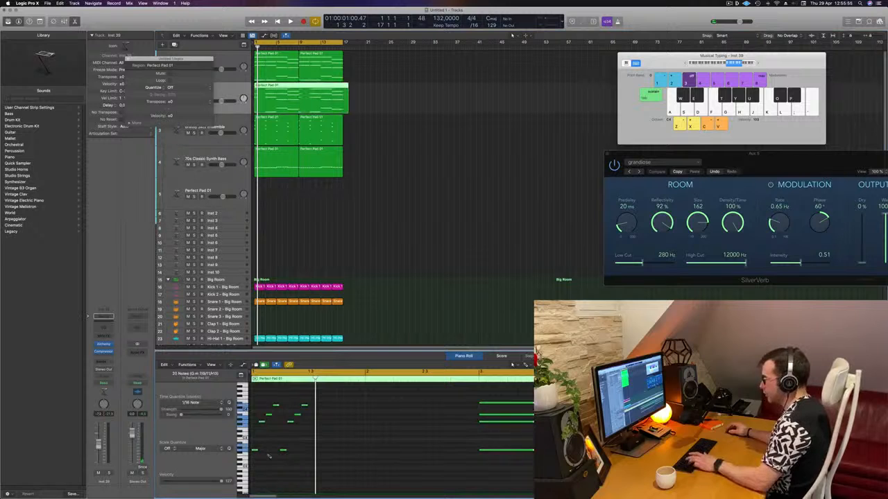
pyautogui.press('super+z')
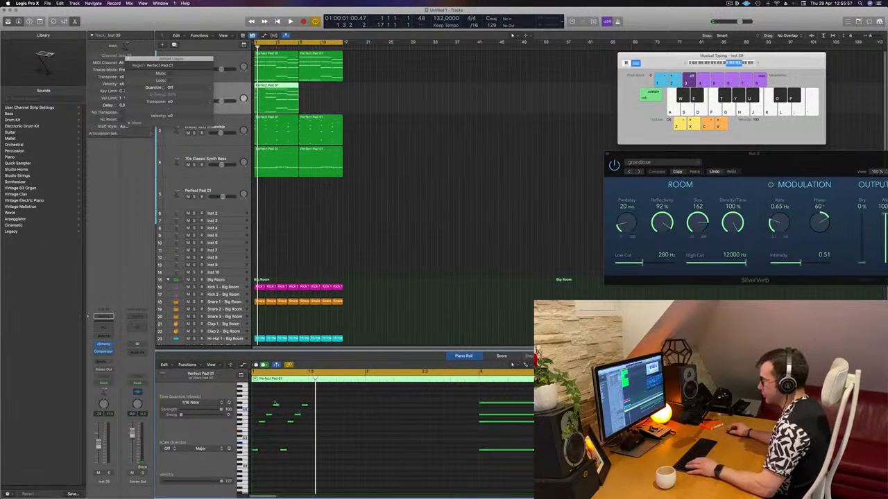
# - Copy the eight arpeggio notes to beat 3, copy the full bar of sixteen notes to bar 2 and play the result
pyautogui.moveTo(254, 417); pyautogui.dragTo(315, 455)
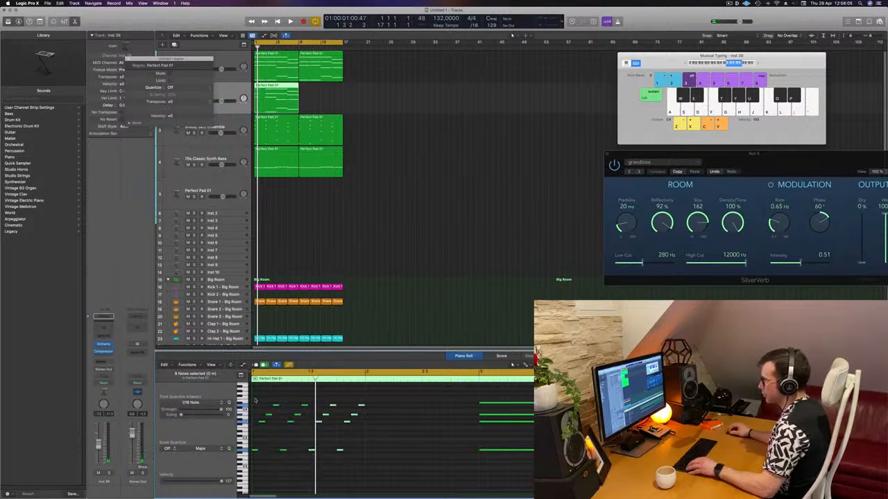
pyautogui.click(260, 441)
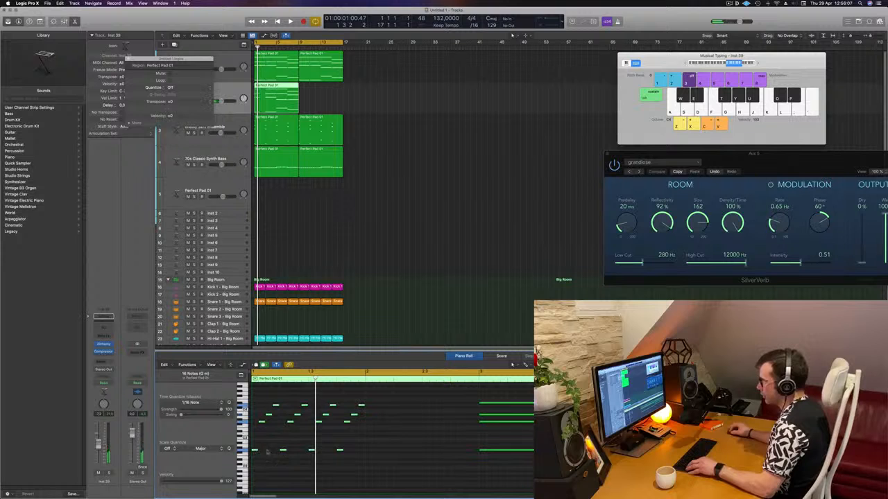
pyautogui.moveTo(268, 453); pyautogui.dragTo(369, 456)
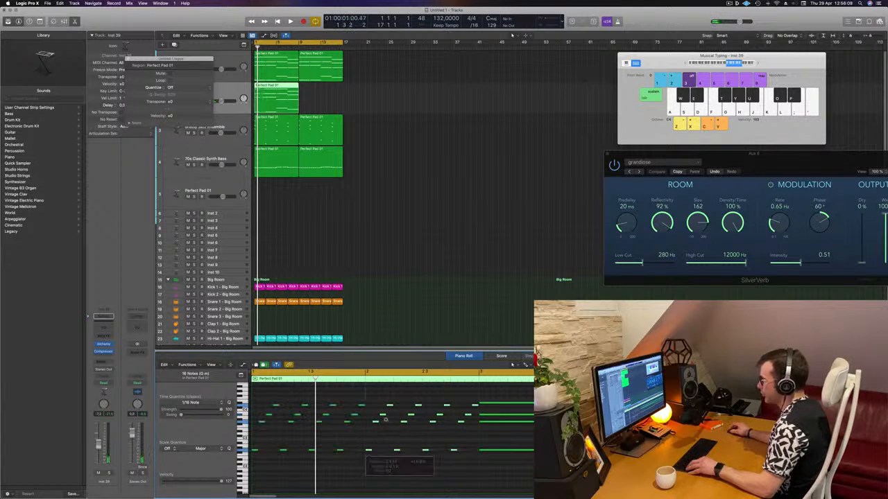
pyautogui.scroll(2, 388, 406)
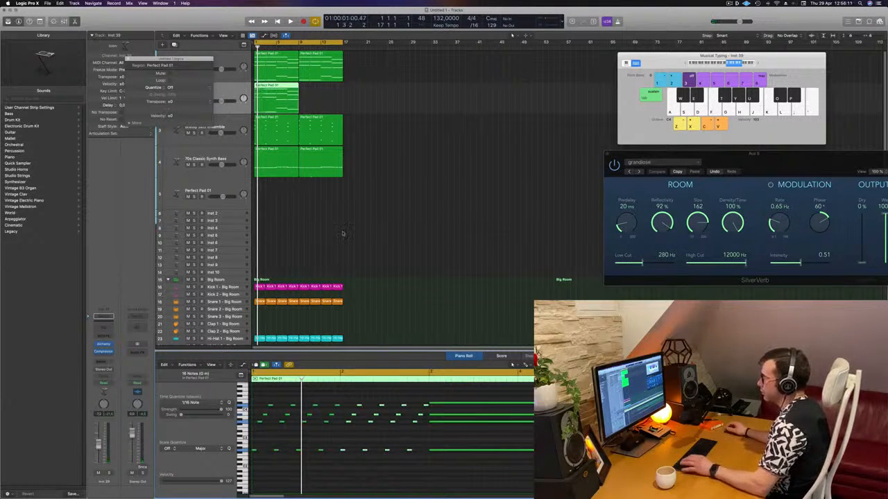
pyautogui.press('space')
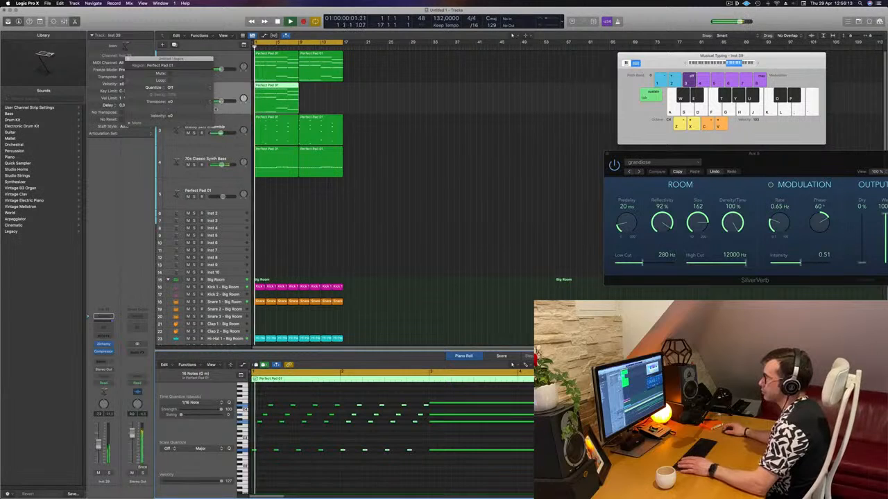
pyautogui.click(233, 87)
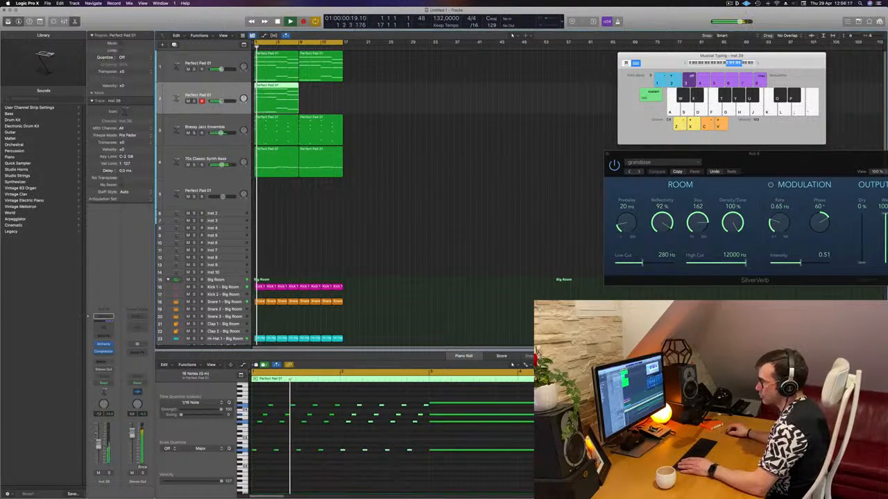
# - Solo the arpeggio track, open its Alchemy synth and list the Leads presets
pyautogui.click(107, 472)
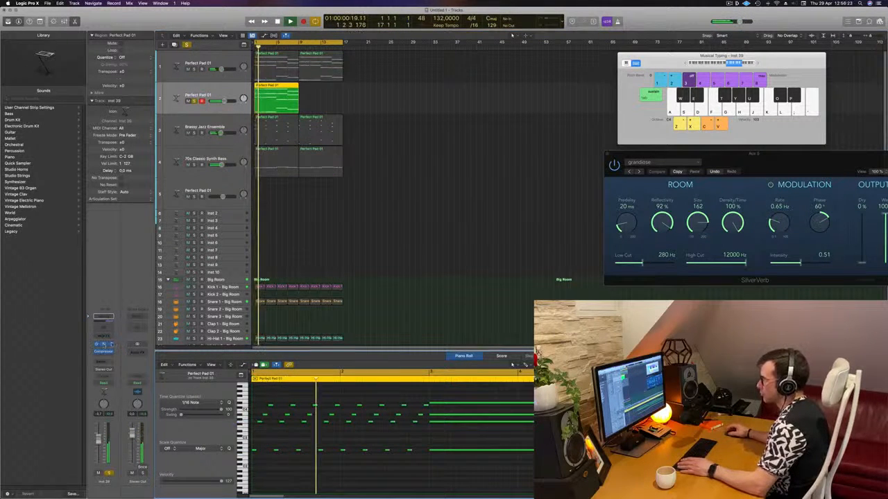
pyautogui.click(103, 344)
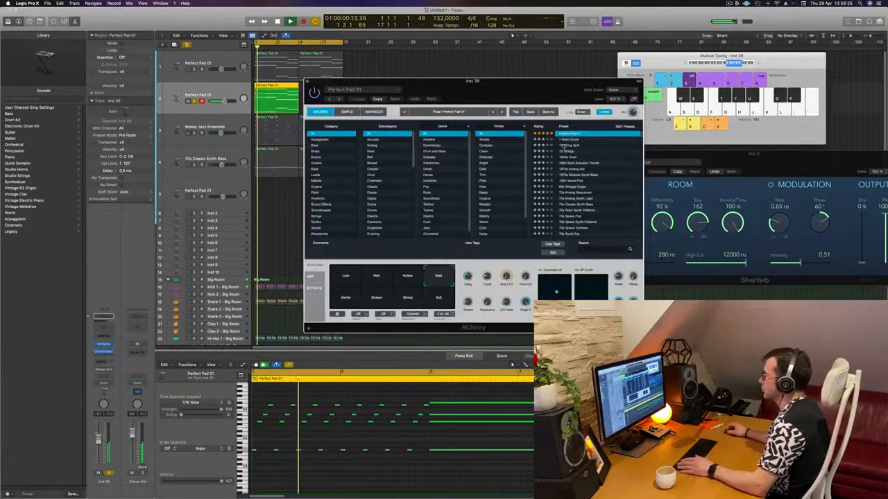
pyautogui.click(570, 139)
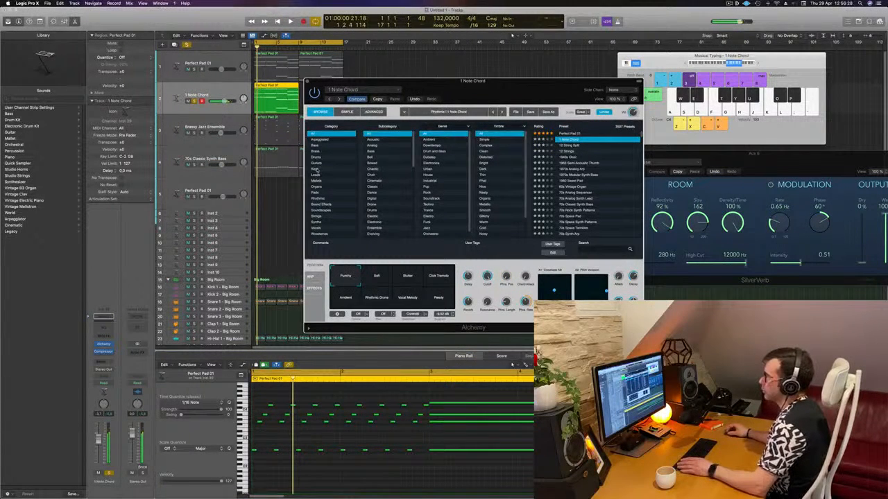
pyautogui.press('Down')
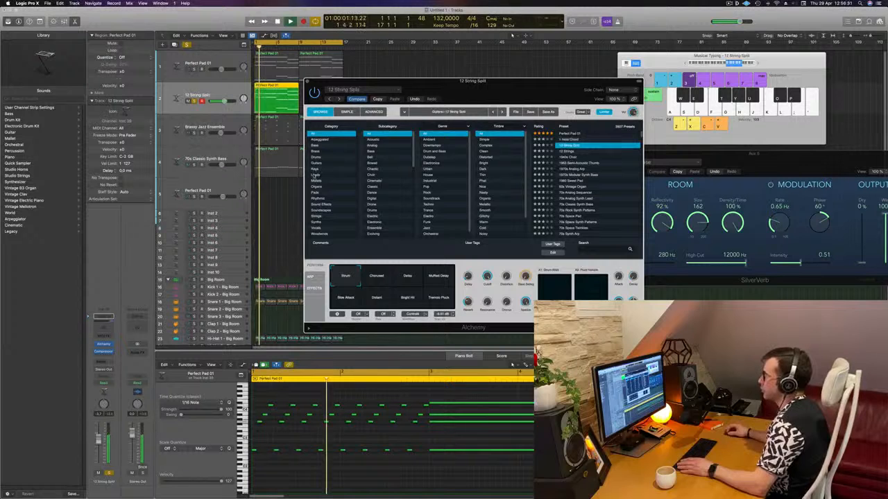
pyautogui.click(316, 174)
# - Audition the Analog Glide Lead and Analog Sync Decay Lead presets, trying the latter's performance snapshots up to Smooth
pyautogui.click(571, 154)
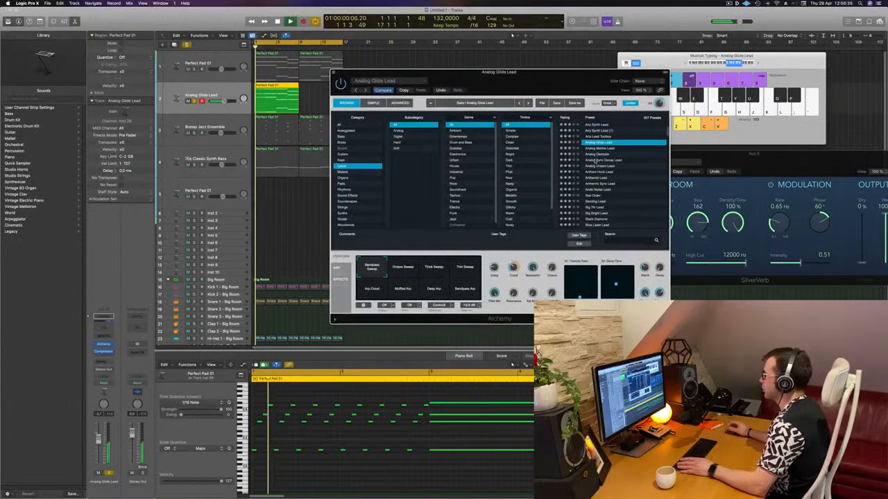
pyautogui.click(595, 160)
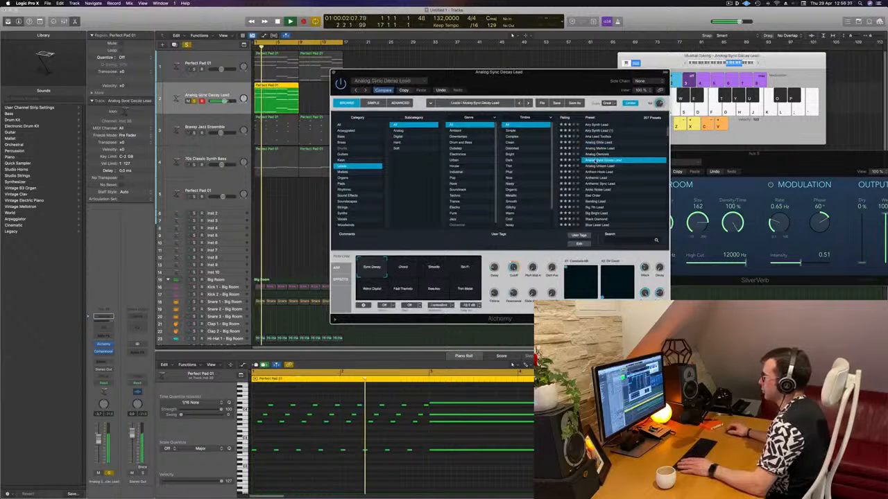
pyautogui.moveTo(562, 68); pyautogui.dragTo(604, 48)
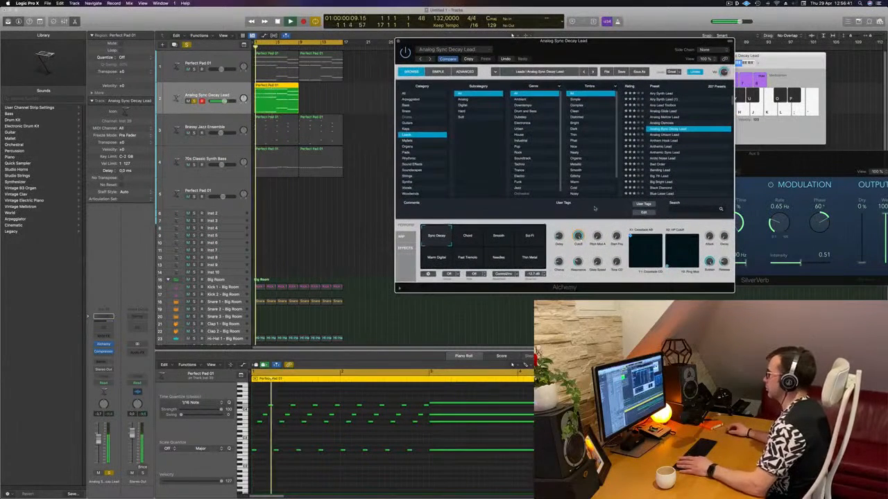
pyautogui.moveTo(458, 235); pyautogui.dragTo(533, 241)
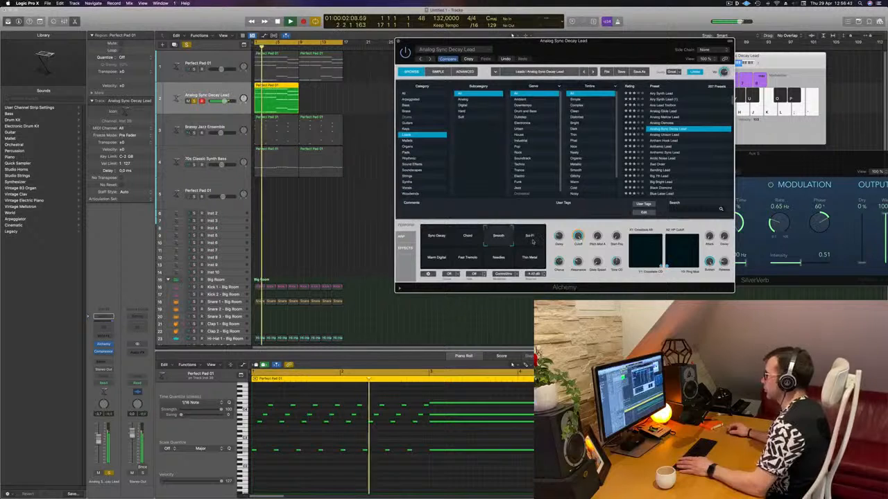
# - Audition the following lead presets, including Anthemic Lead and Bending Lead, while the arpeggio plays
pyautogui.press('Down')
pyautogui.press('Down')
pyautogui.press('Down')
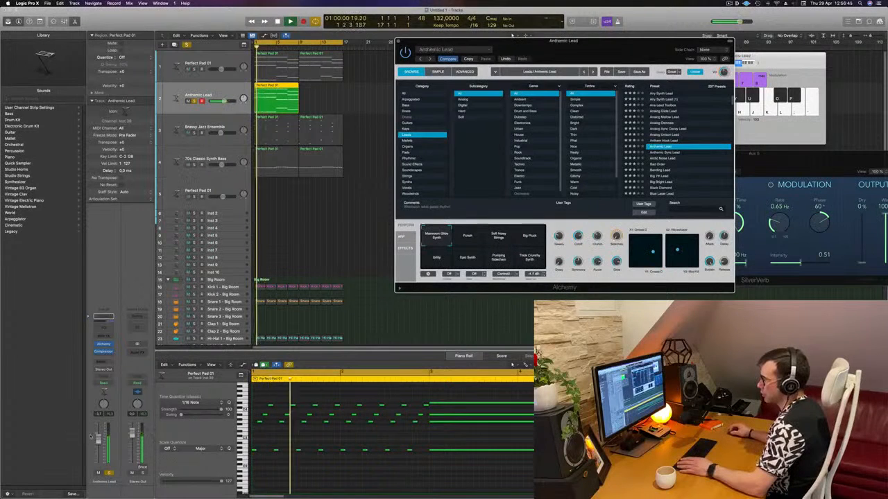
pyautogui.click(667, 170)
pyautogui.press('Down')
pyautogui.press('Down')
pyautogui.press('Down')
pyautogui.press('Down')
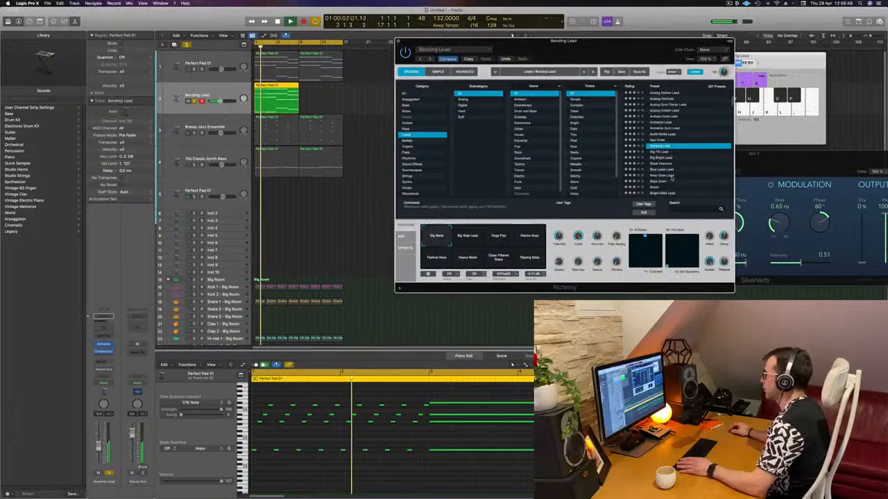
# - Audition further leads such as Blue Laser Lead, Bright Saw Anthem Lead and Butter Cut Saw, trying its Chip Sweep snapshot
pyautogui.press('Down')
pyautogui.press('Down')
pyautogui.press('Down')
pyautogui.press('Down')
pyautogui.press('Down')
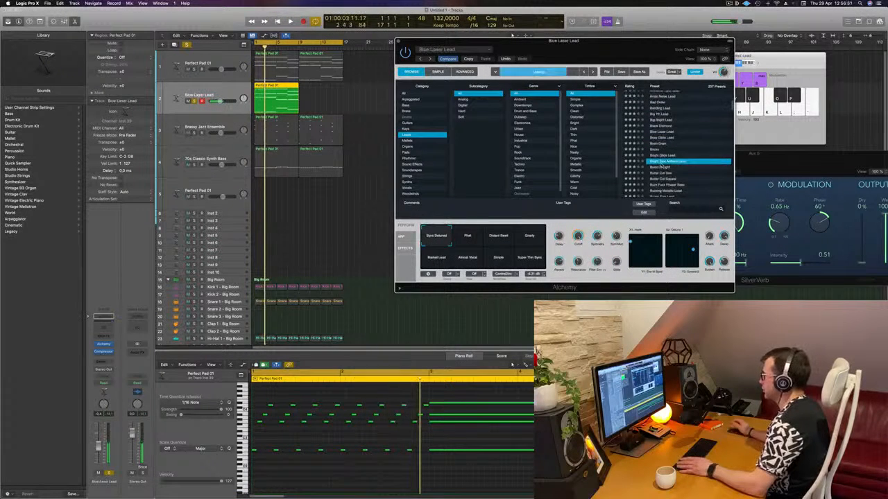
pyautogui.press('Down')
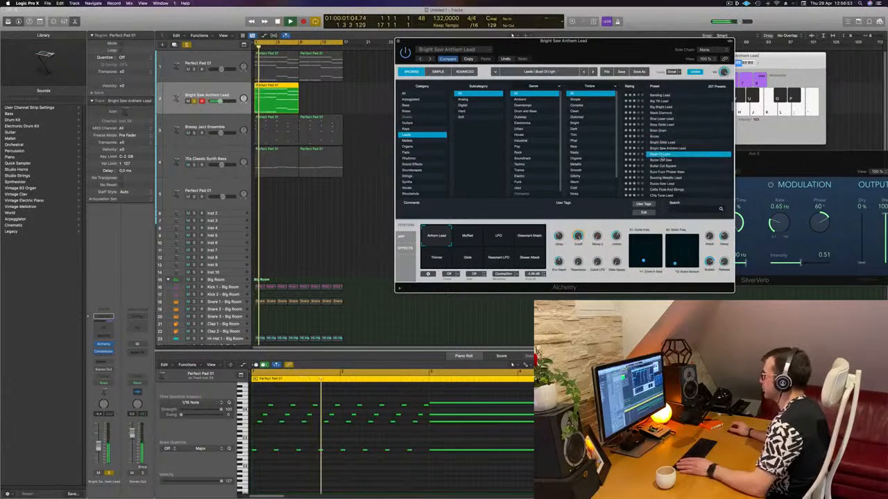
pyautogui.press('Down')
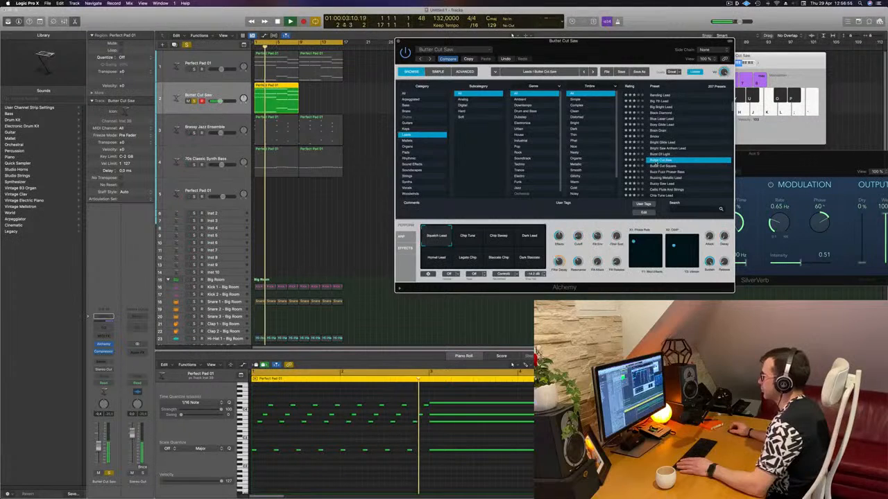
pyautogui.click(513, 239)
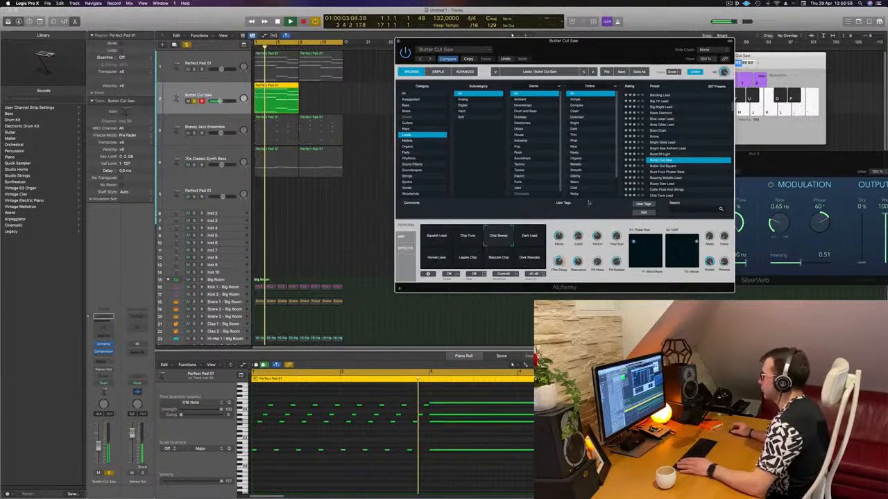
# - Audition the lead presets from Butter Cut Square through Buzzy Saw Lead
pyautogui.click(677, 167)
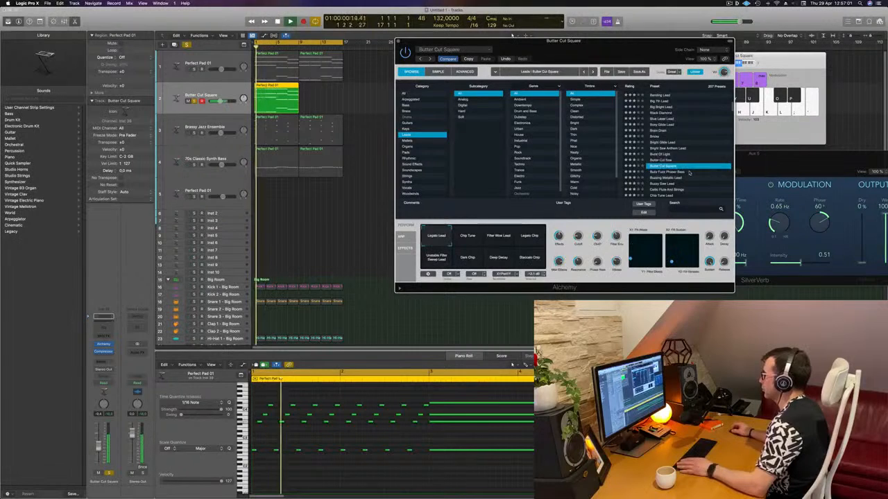
pyautogui.press('Down')
pyautogui.press('Down')
pyautogui.press('Down')
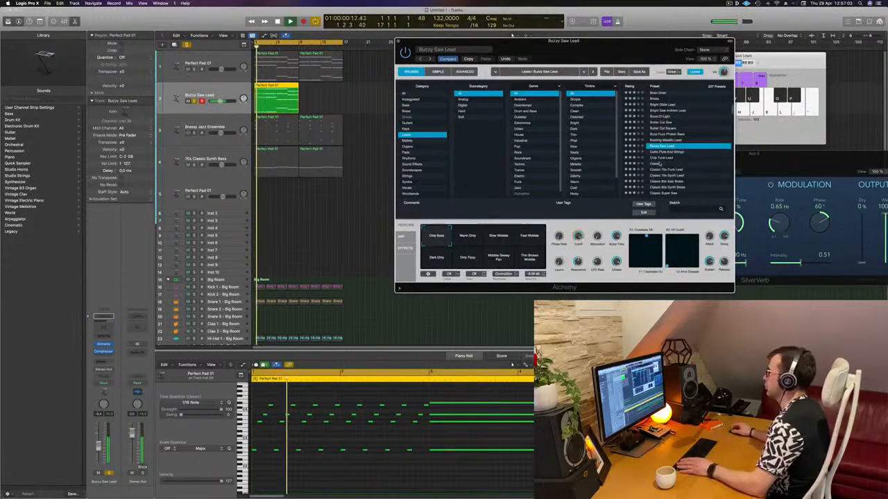
# - Load the Classic lead preset with its Muffled snapshot and move the synth window clear of the track regions
pyautogui.press('Down')
pyautogui.press('Down')
pyautogui.press('Down')
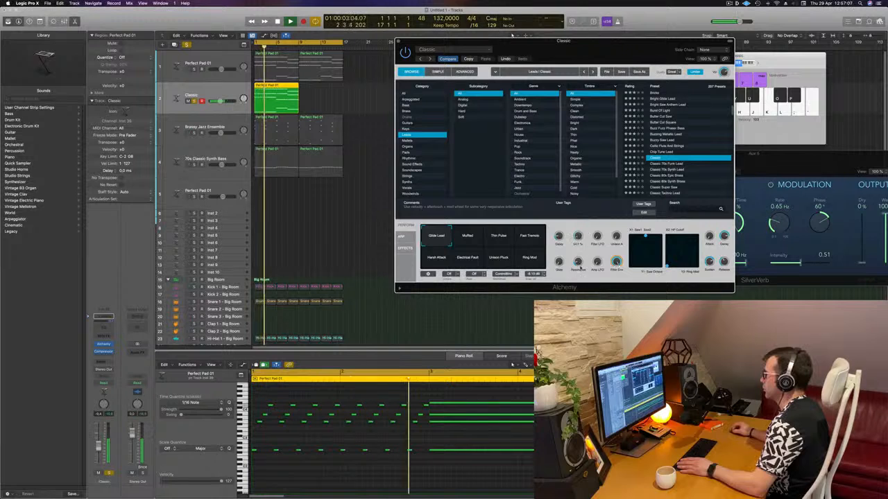
pyautogui.click(467, 237)
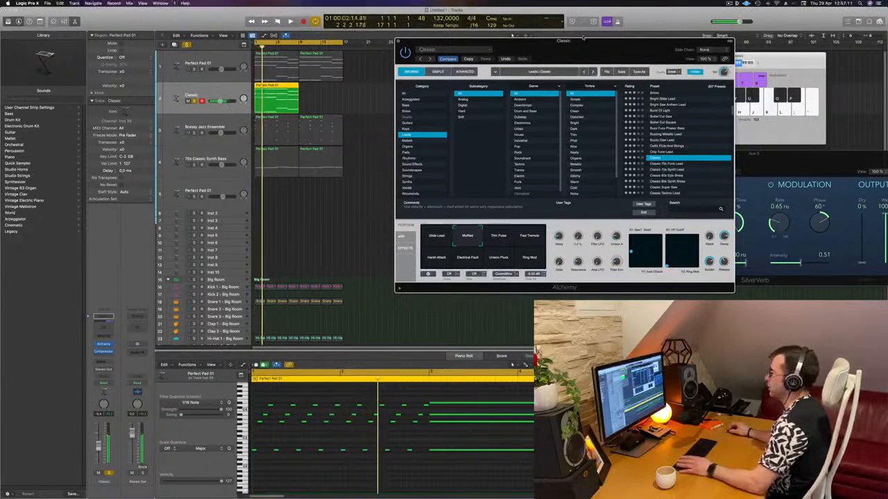
pyautogui.moveTo(584, 37); pyautogui.dragTo(763, 8)
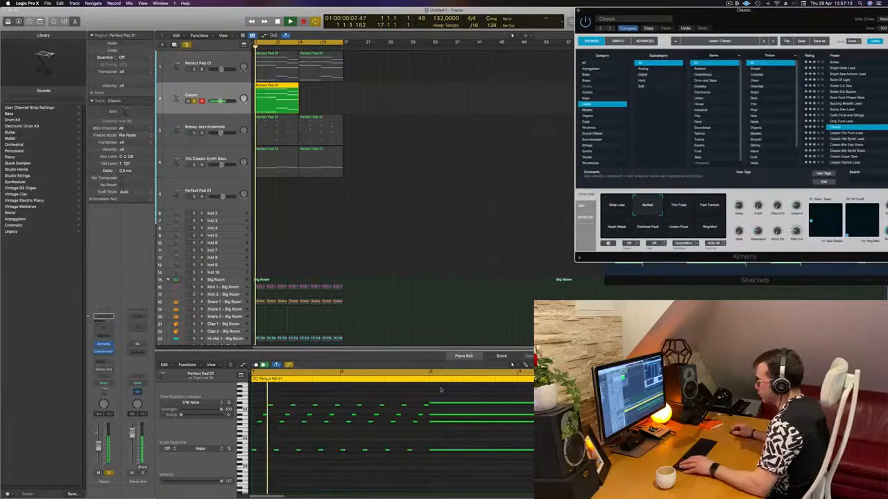
# - Delete the four sustained notes in bars 3 and 4 and copy the two-bar arpeggio into their place
pyautogui.scroll(-2, 417, 392)
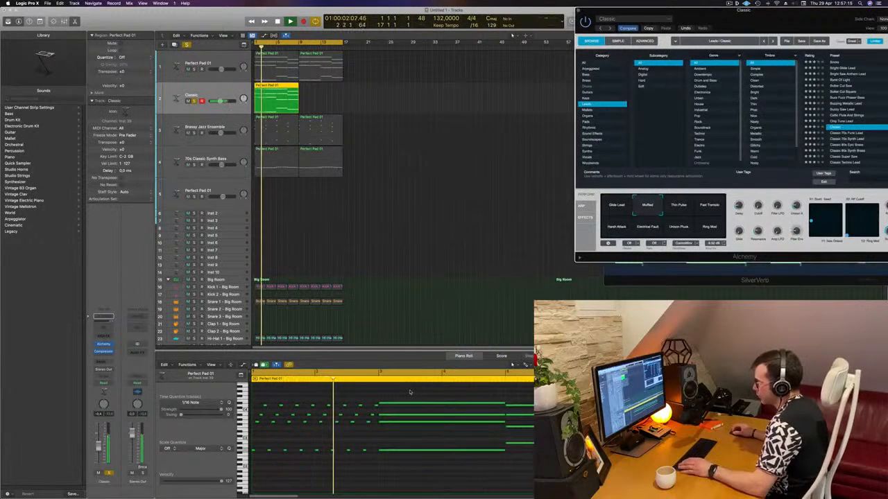
pyautogui.click(408, 469)
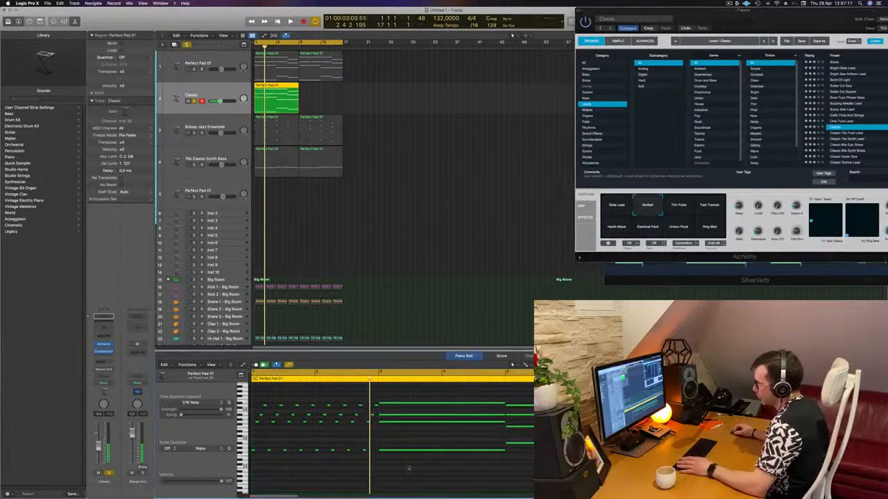
pyautogui.press('super+a')
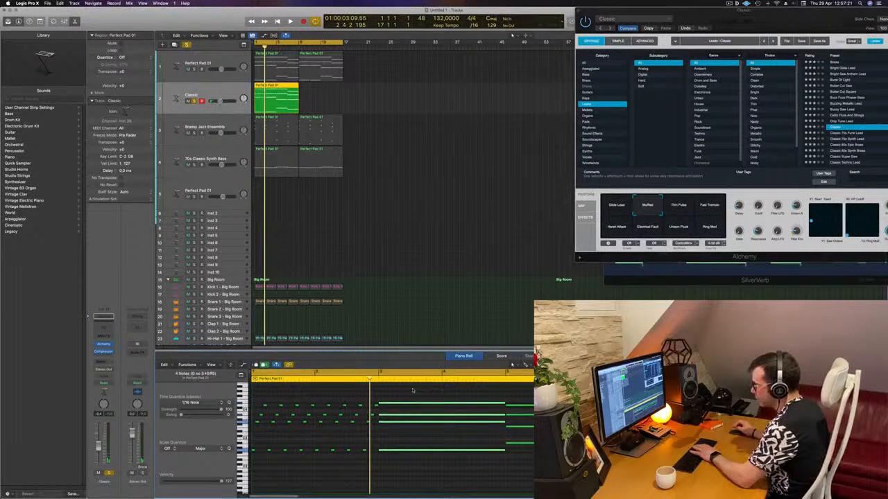
pyautogui.press('Delete')
pyautogui.press('super+a')
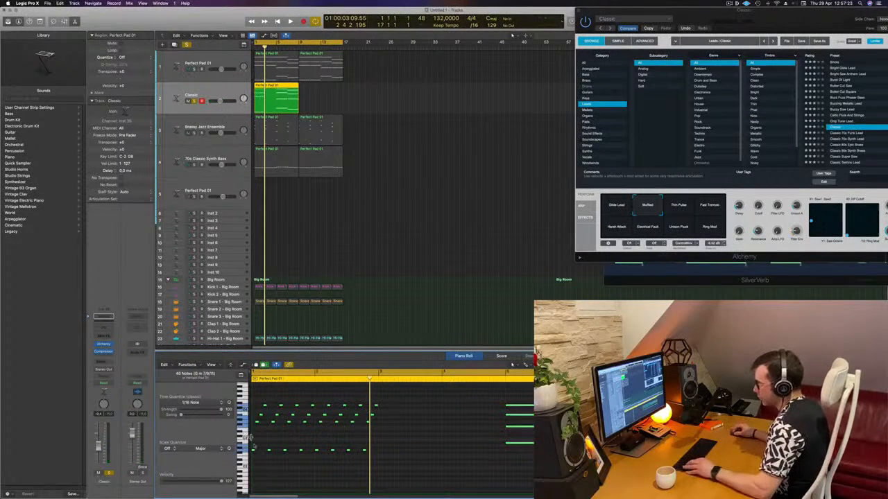
pyautogui.moveTo(412, 390); pyautogui.dragTo(382, 454)
# - Raise the eight highest arpeggio notes in bars 3 and 4 to the pad chord's top pitch and play the result
pyautogui.moveTo(386, 399); pyautogui.dragTo(503, 409)
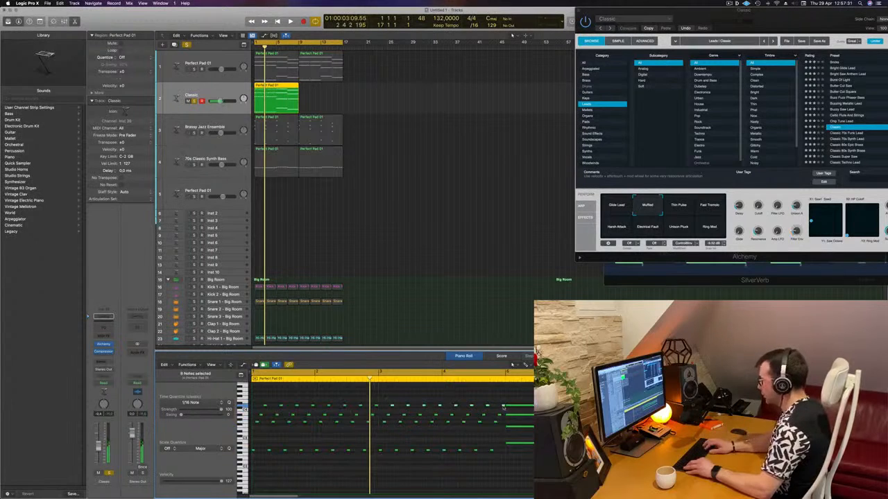
pyautogui.press('Delete')
pyautogui.press('super+z')
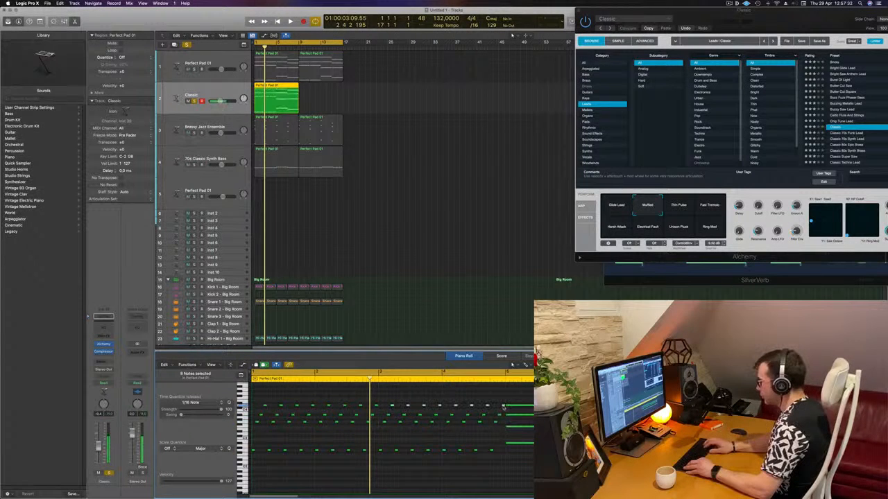
pyautogui.hotkey('alt', 'Up')
pyautogui.hotkey('alt', 'Up')
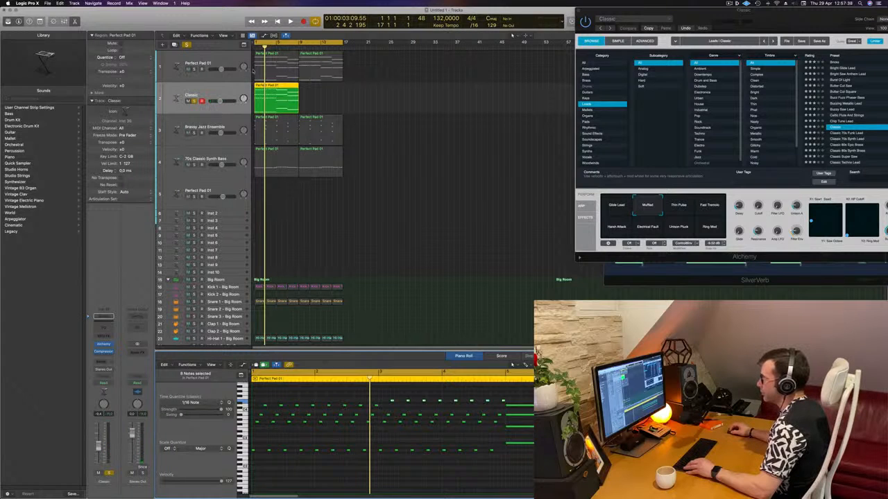
pyautogui.moveTo(253, 72); pyautogui.dragTo(267, 88)
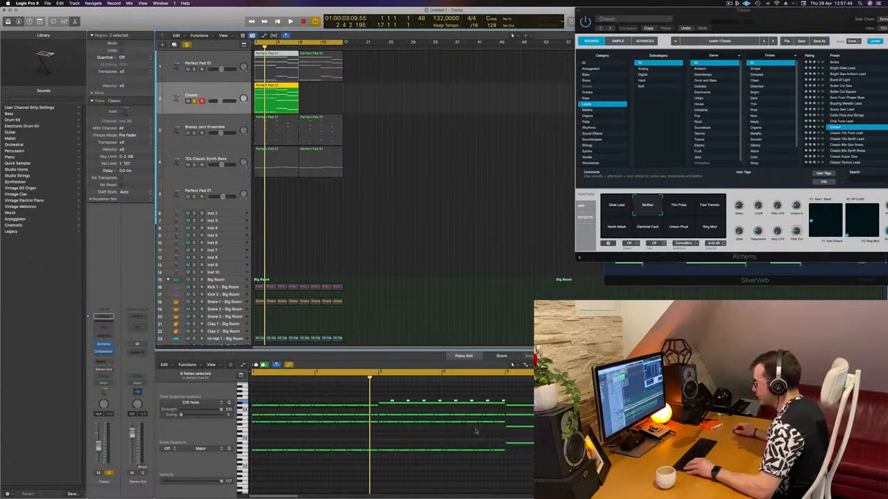
pyautogui.click(345, 301)
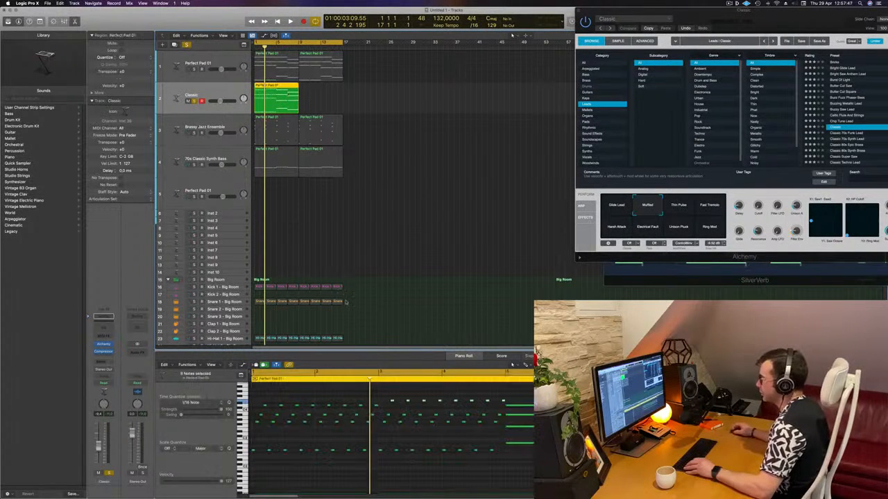
pyautogui.moveTo(390, 397); pyautogui.dragTo(502, 403)
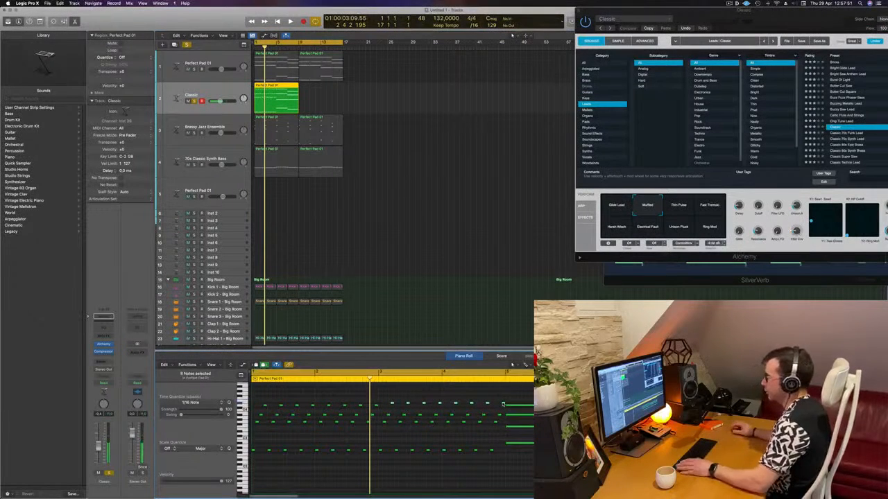
pyautogui.press('space')
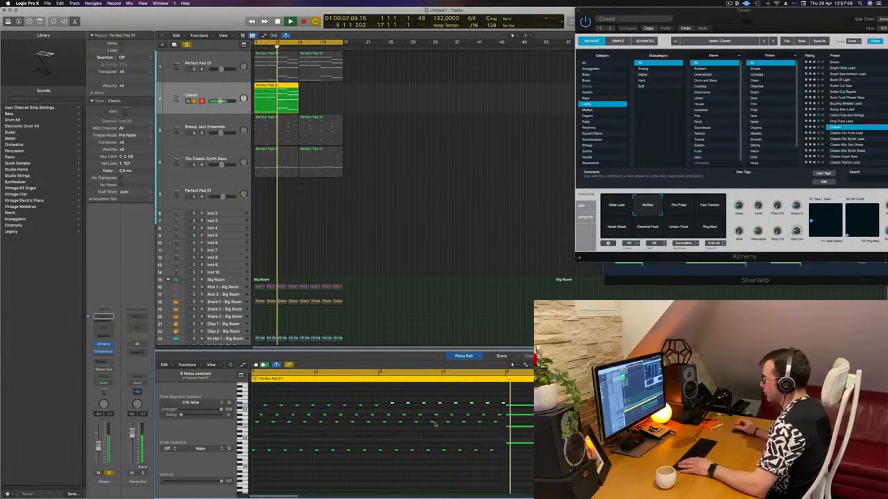
# - Replace the two lowest sustained notes at bar 5 with copies of the matching arpeggio rows from bars 3 and 4, shifted to their pitches
pyautogui.moveTo(379, 446); pyautogui.dragTo(505, 456)
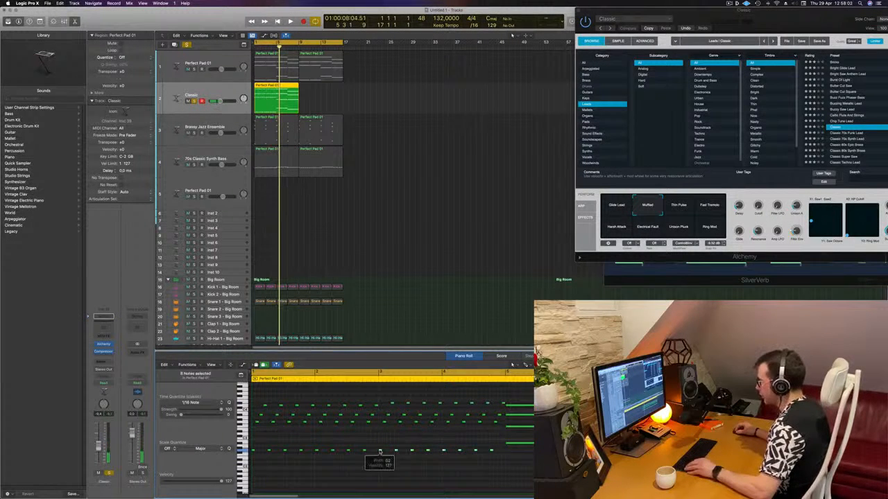
pyautogui.moveTo(380, 452); pyautogui.dragTo(511, 444)
pyautogui.click(513, 443)
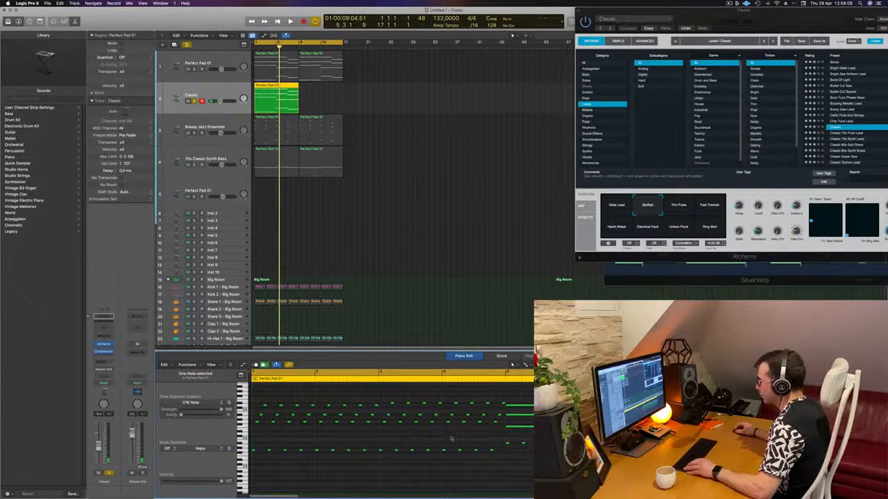
pyautogui.moveTo(477, 428); pyautogui.dragTo(499, 426)
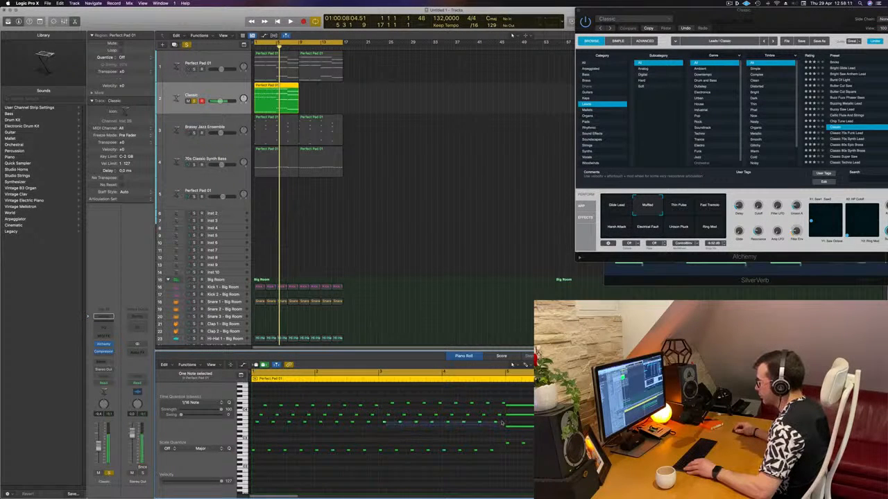
pyautogui.moveTo(384, 422); pyautogui.dragTo(515, 429)
pyautogui.click(515, 429)
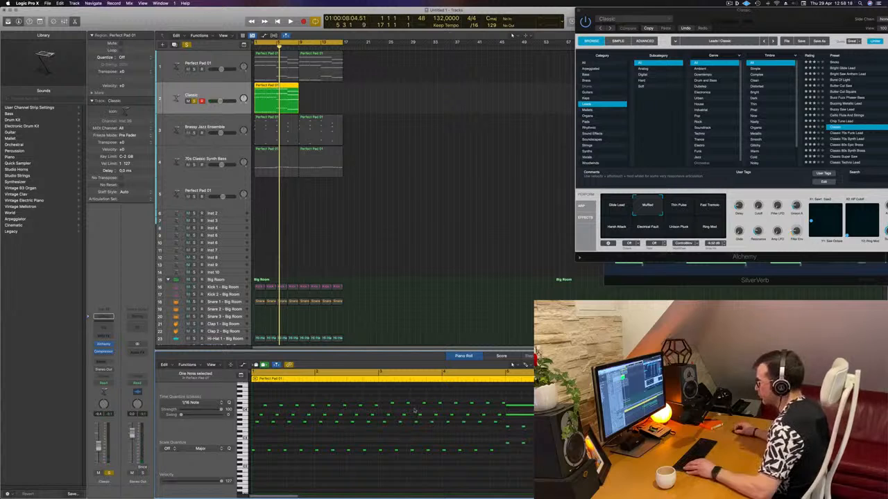
# - Try to copy the two upper arpeggio rows from bars 3 and 4 over the sustained notes at bar 5
pyautogui.moveTo(482, 415); pyautogui.dragTo(499, 419)
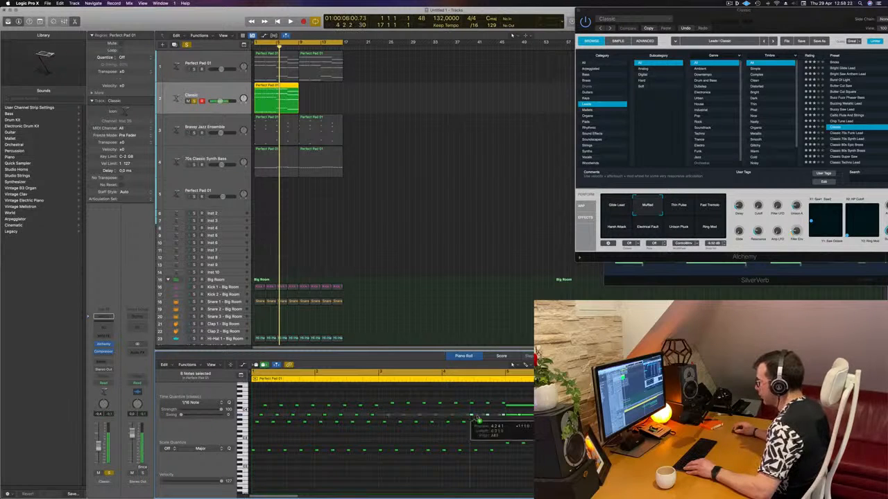
pyautogui.click(516, 416)
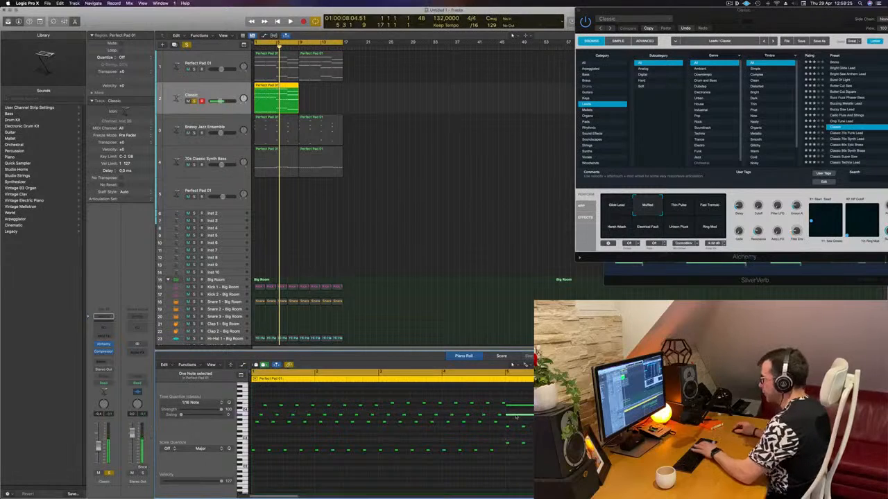
pyautogui.moveTo(446, 407); pyautogui.dragTo(494, 409)
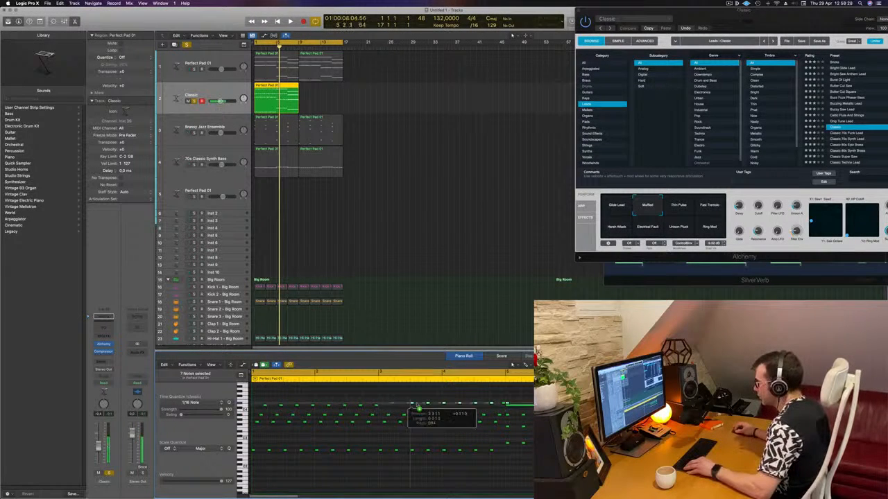
pyautogui.click(500, 407)
pyautogui.moveTo(508, 408); pyautogui.dragTo(508, 408)
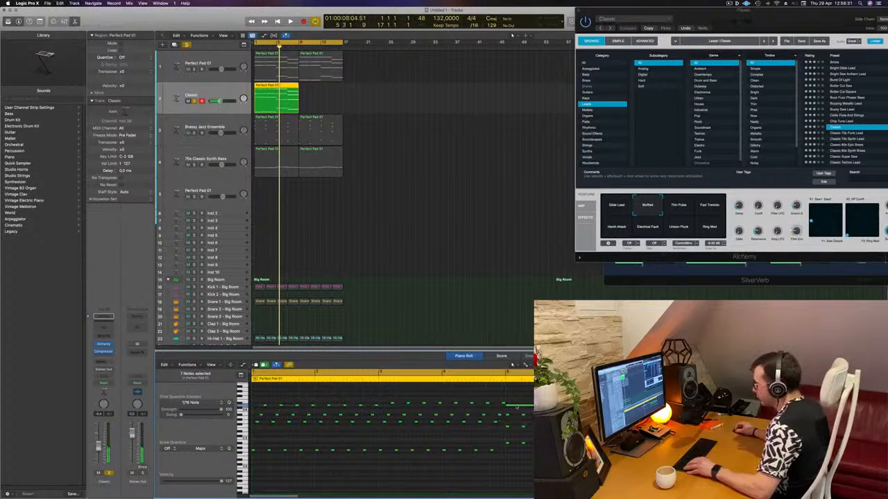
# - Replace the three upper sustained notes at bar 5 with staggered copies of the matching arpeggio rows from bars 3 and 4
pyautogui.click(516, 406)
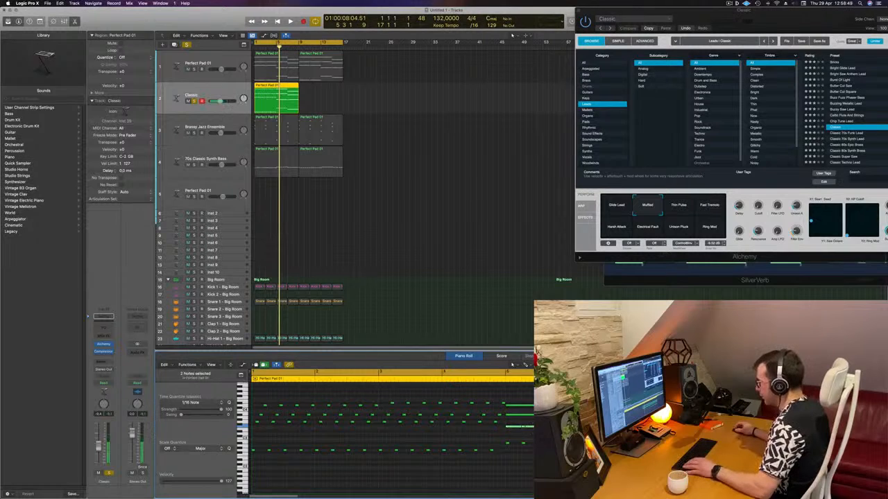
pyautogui.click(530, 428)
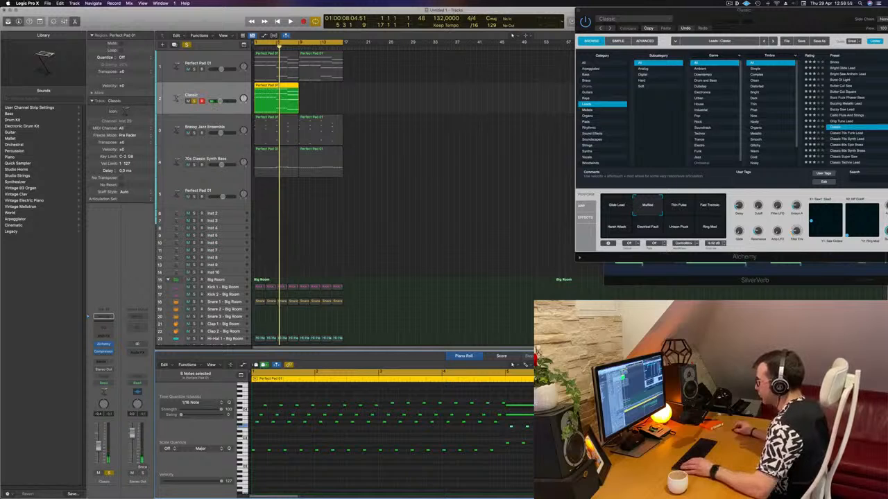
pyautogui.click(415, 404)
pyautogui.moveTo(382, 411); pyautogui.dragTo(505, 419)
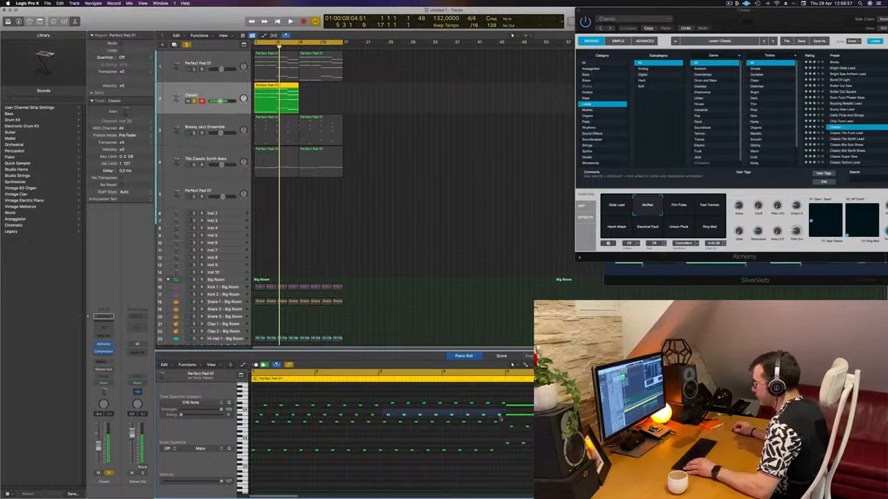
pyautogui.moveTo(406, 413); pyautogui.dragTo(511, 417)
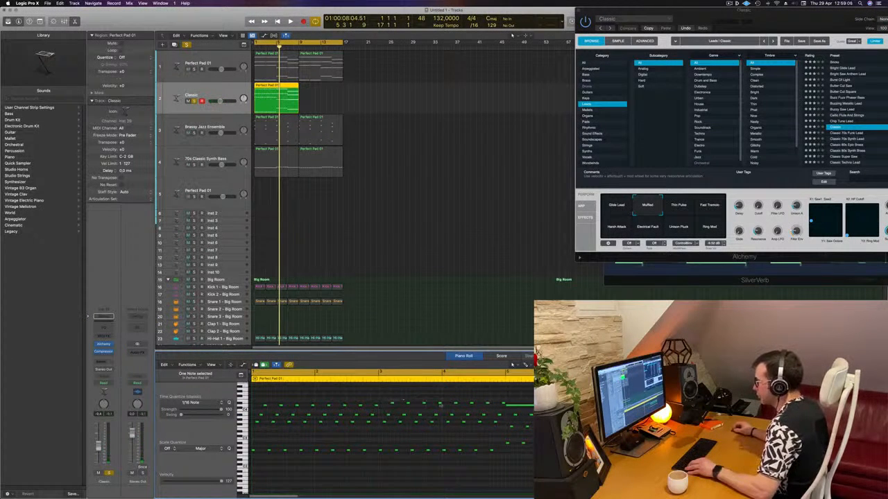
pyautogui.moveTo(503, 404)
pyautogui.mouseDown()
pyautogui.moveTo(519, 411)
pyautogui.moveTo(512, 407)
pyautogui.mouseUp()
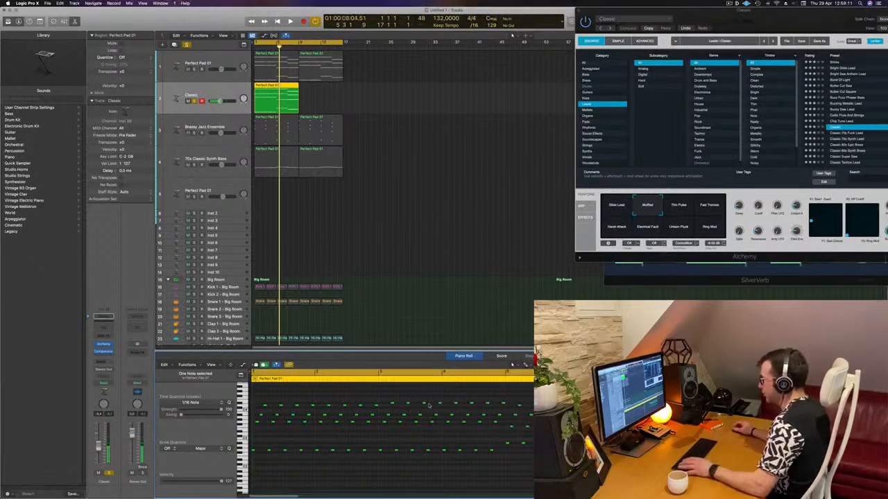
pyautogui.press('space')
# - Copy the arpeggio rows from bars 5 and 6 into bars 7 and 8 to replace the remaining sustained notes
pyautogui.scroll(-1, 424, 407)
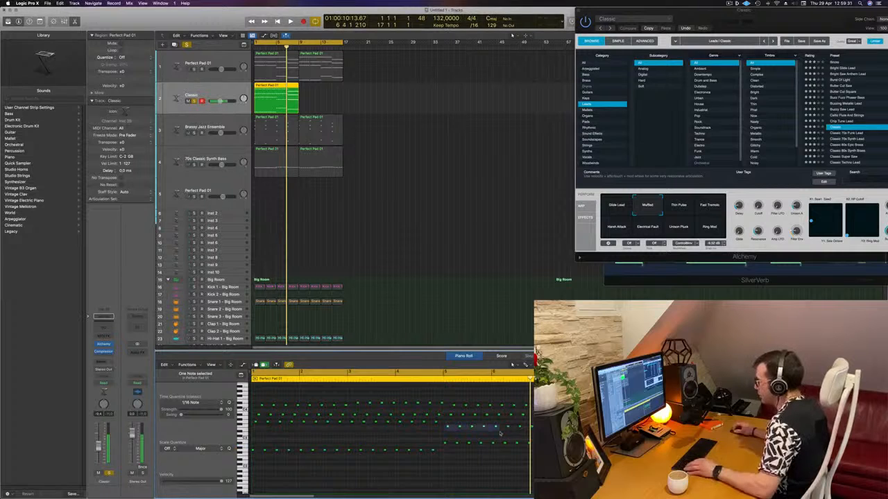
pyautogui.moveTo(509, 430); pyautogui.dragTo(440, 428)
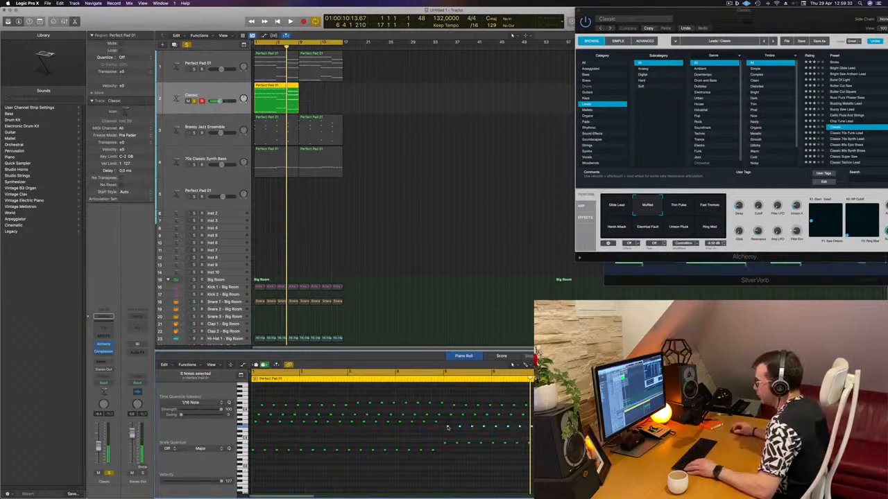
pyautogui.click(494, 427)
pyautogui.hotkey('ctrl', 'm')
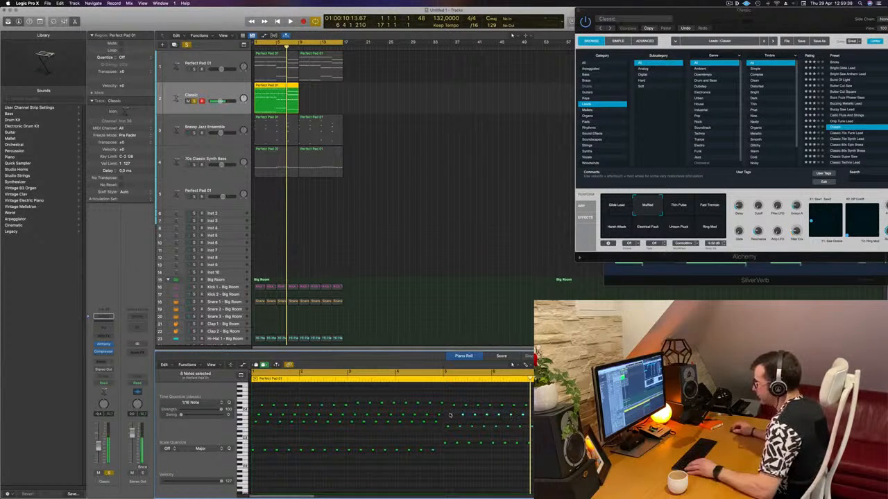
pyautogui.moveTo(451, 416); pyautogui.dragTo(451, 419)
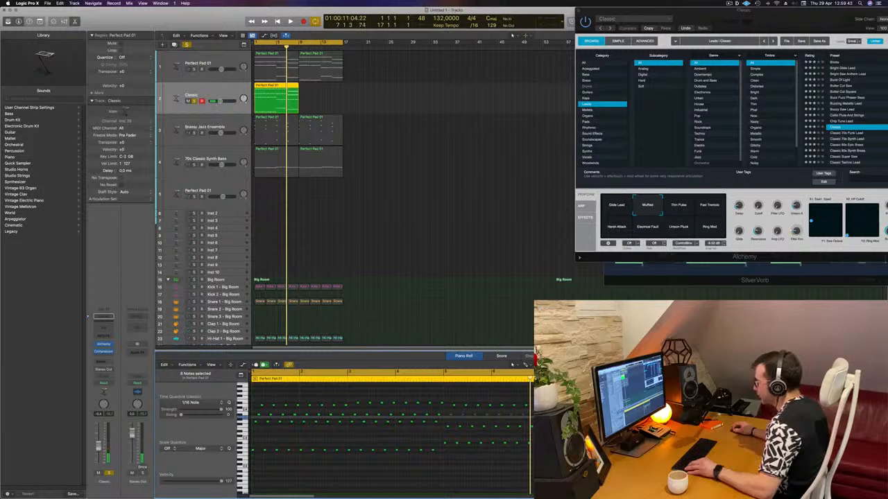
pyautogui.click(523, 415)
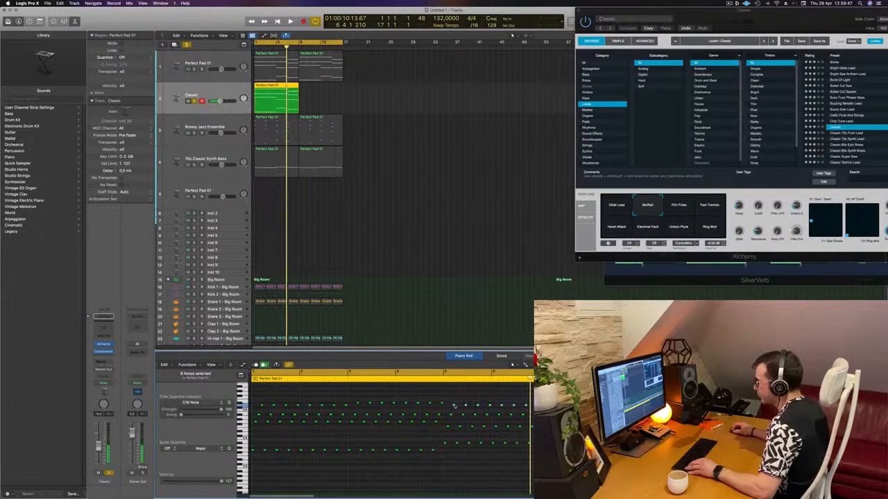
pyautogui.moveTo(490, 406); pyautogui.dragTo(491, 405)
pyautogui.click(490, 406)
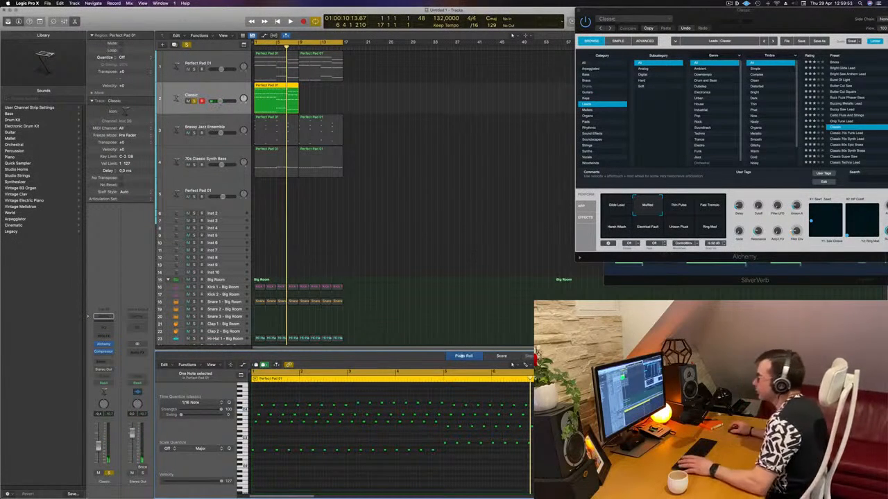
# - Play the duplicated arpeggio regions and send the Classic track to the Bus 5 reverb
pyautogui.press('space')
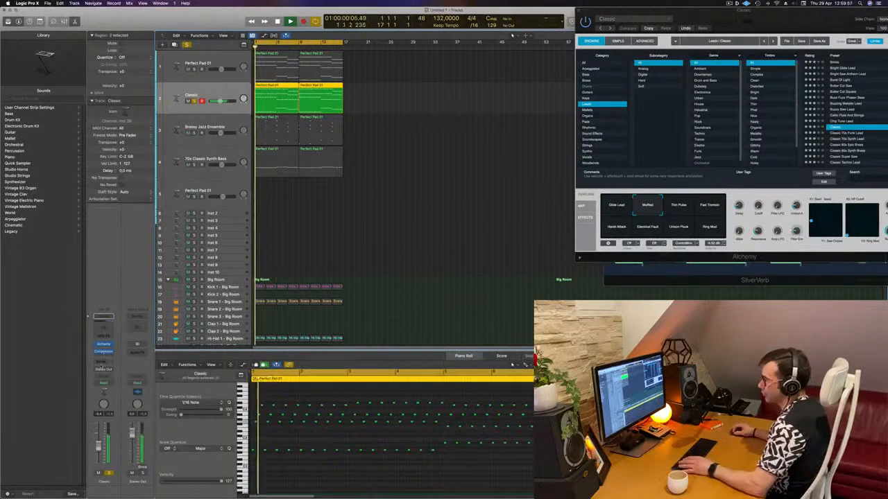
pyautogui.click(103, 361)
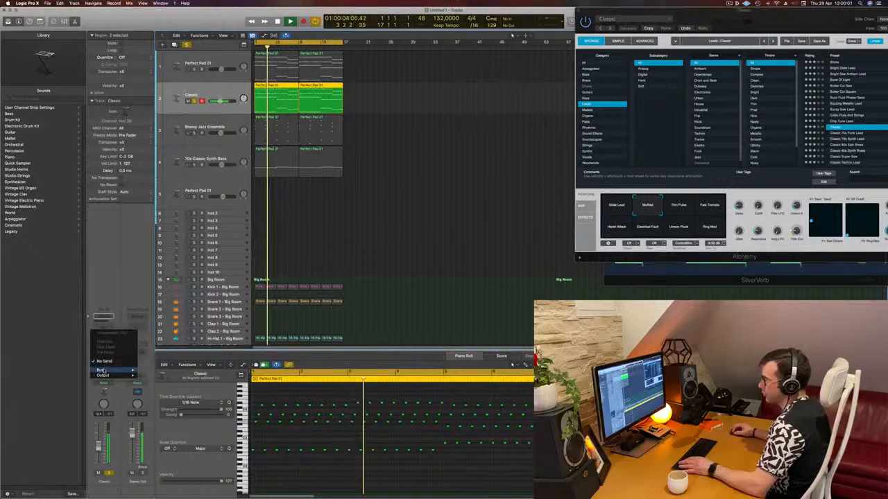
pyautogui.moveTo(101, 369)
pyautogui.press('Return')
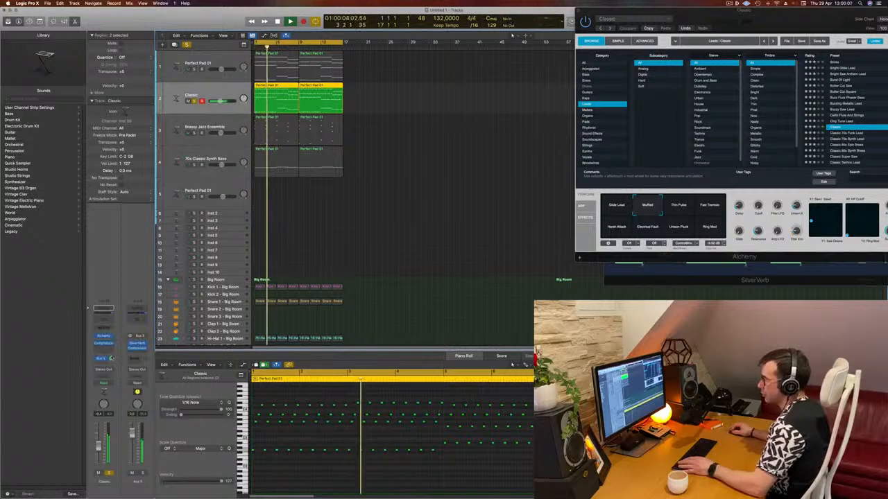
pyautogui.press('Return')
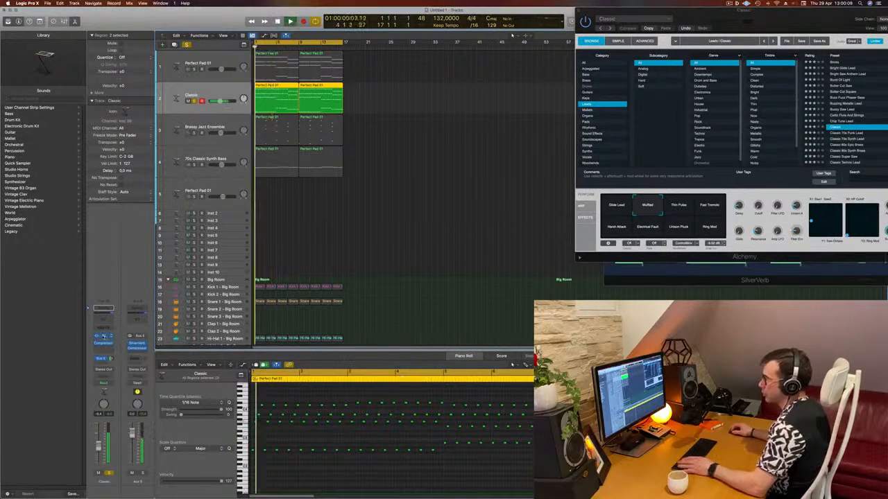
# - Reopen the Classic track's Alchemy window and nudge its first X/Y pad while the soloed arpeggio plays
pyautogui.press('super+w')
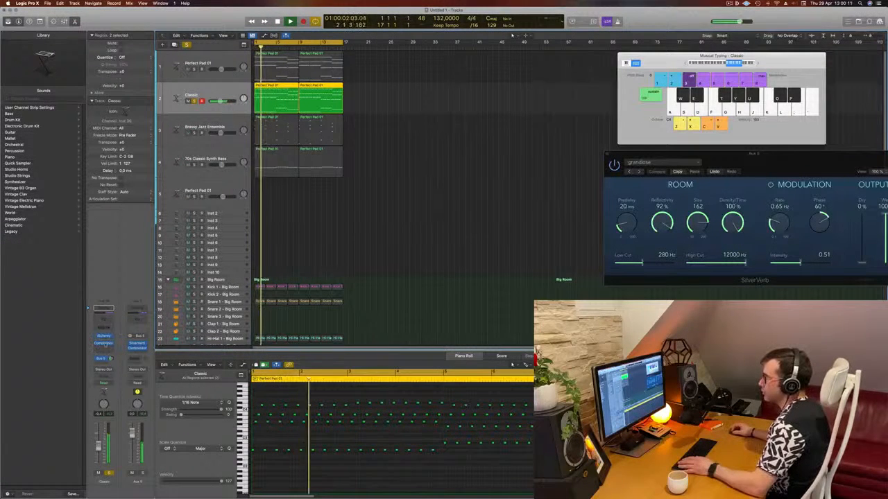
pyautogui.click(103, 336)
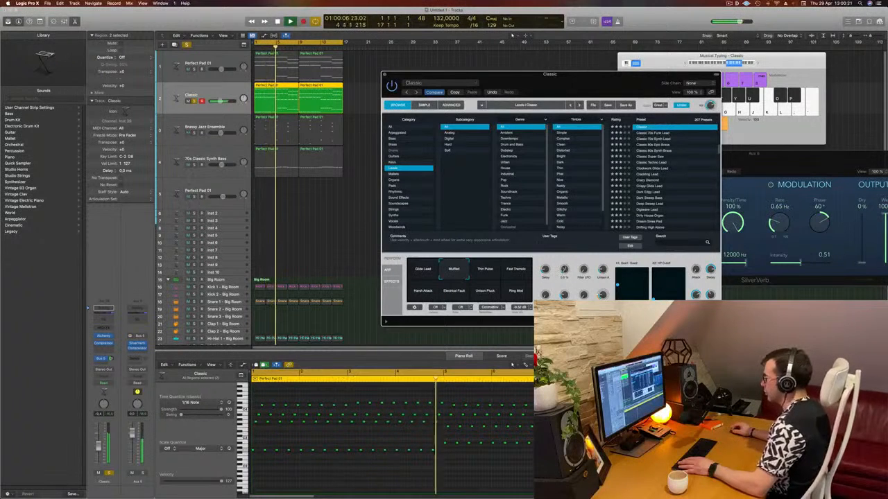
pyautogui.moveTo(564, 268)
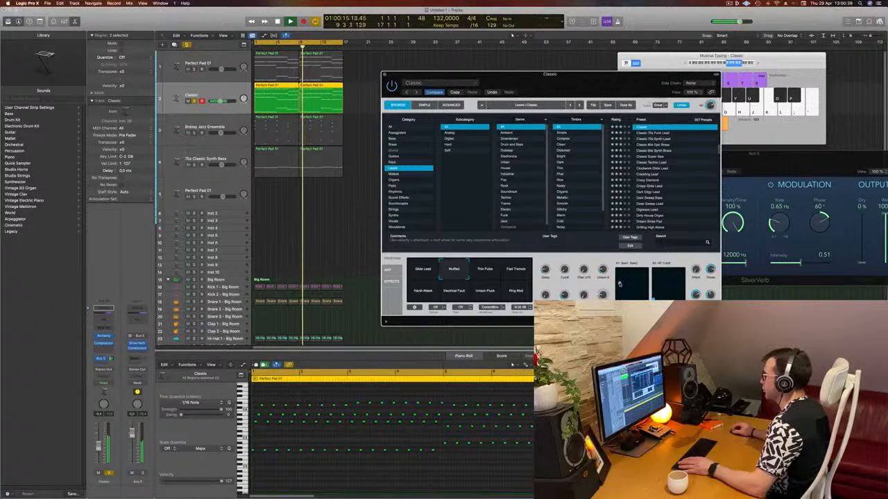
pyautogui.press('space')
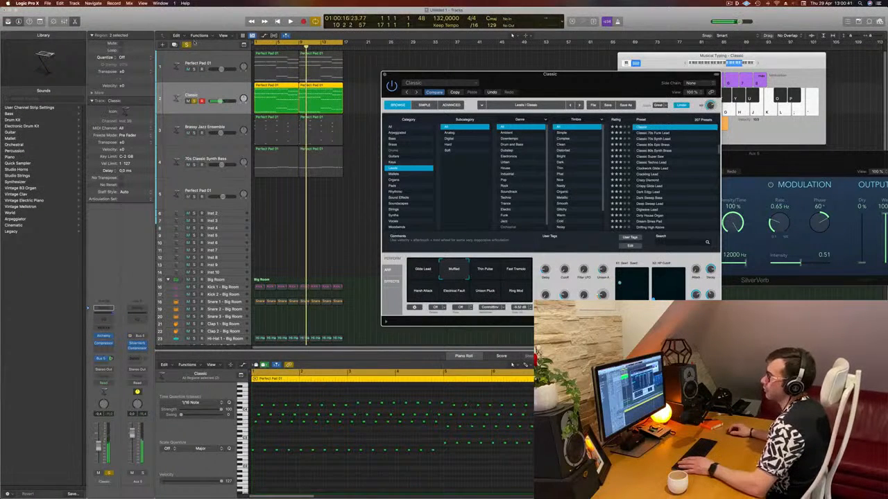
# - Unsolo the Classic track, play the full mix and fine-tune the track's volume with the synth window moved down
pyautogui.click(195, 102)
pyautogui.press('space')
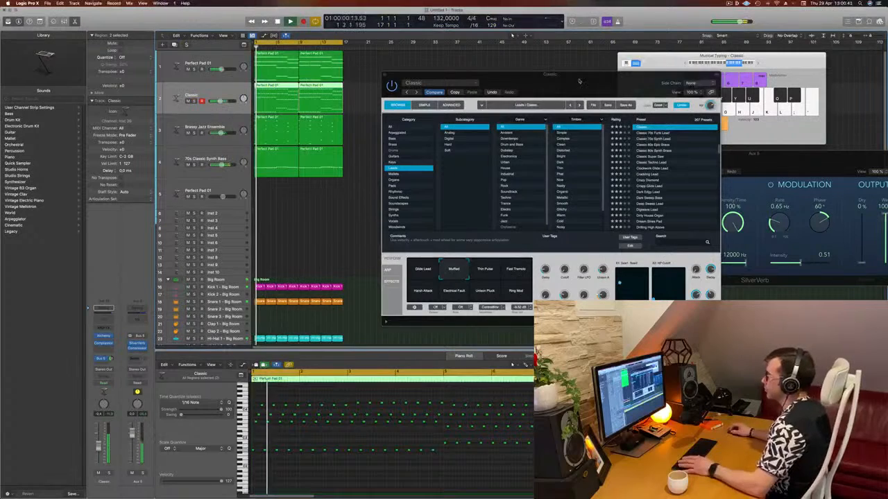
pyautogui.moveTo(560, 86); pyautogui.dragTo(585, 116)
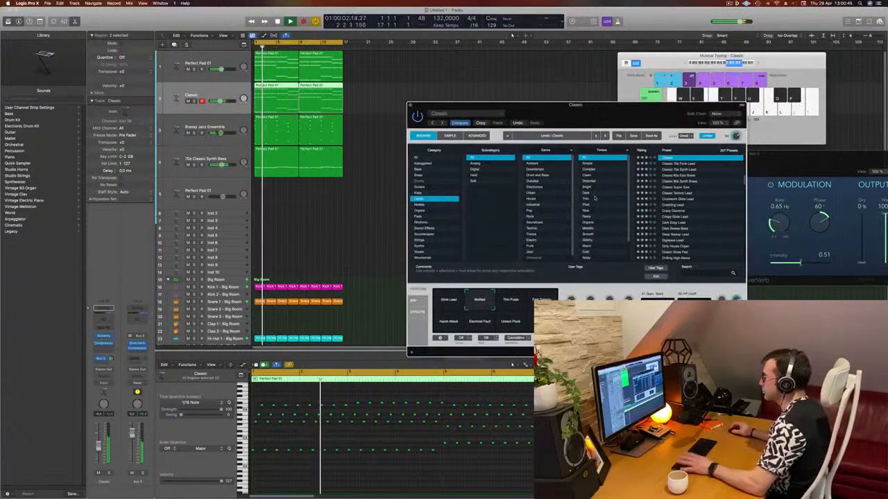
pyautogui.click(100, 447)
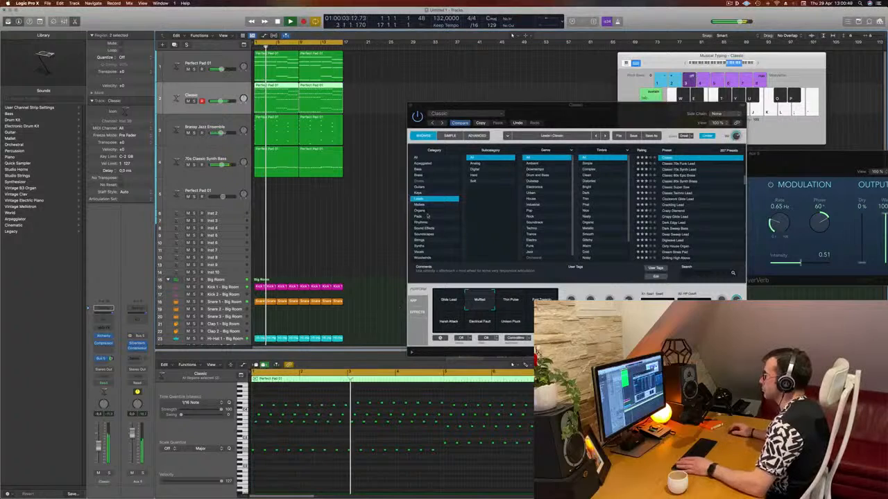
pyautogui.moveTo(620, 125); pyautogui.dragTo(594, 123)
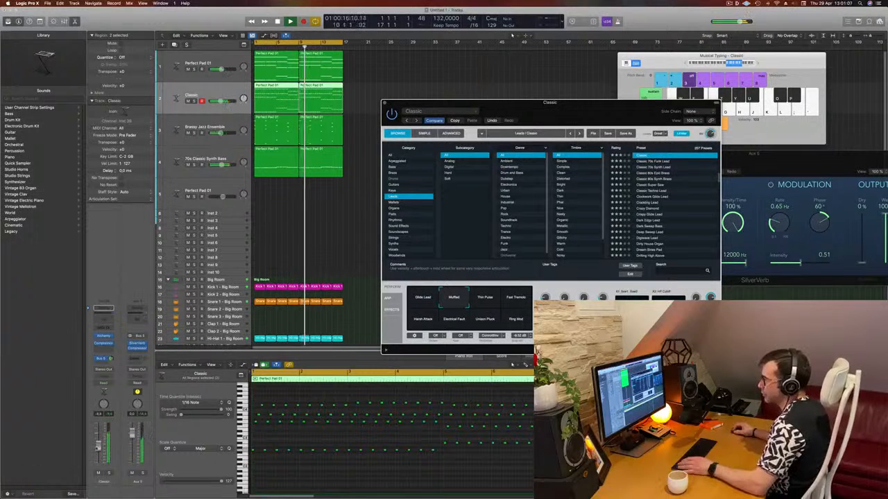
# - Add a Channel EQ to the Classic track and raise its low-cut frequency to between 200 and 300 Hz
pyautogui.click(106, 321)
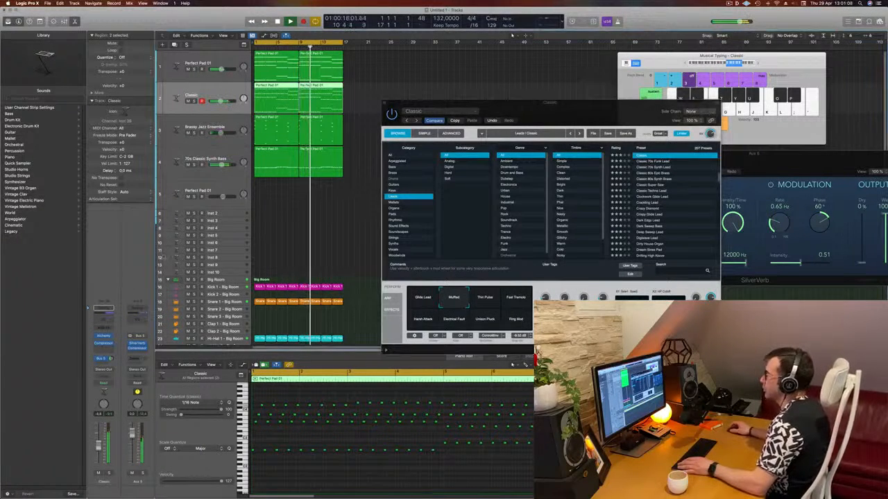
pyautogui.click(104, 310)
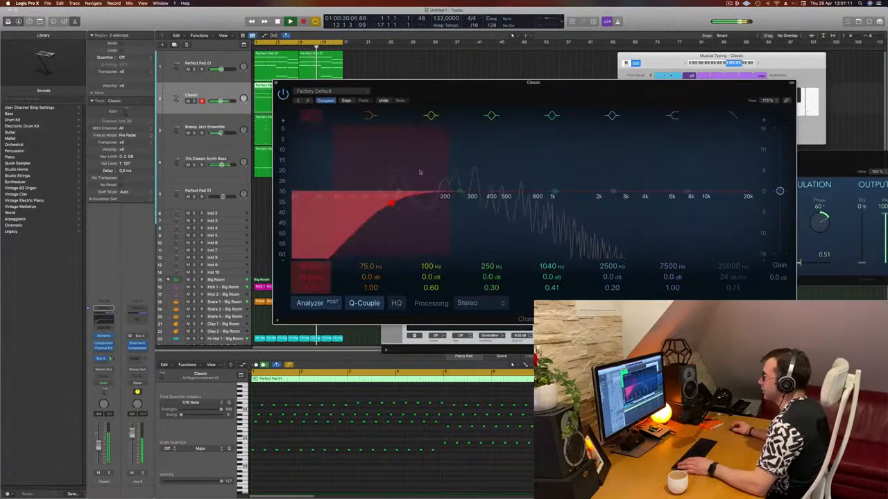
pyautogui.moveTo(420, 172); pyautogui.dragTo(458, 168)
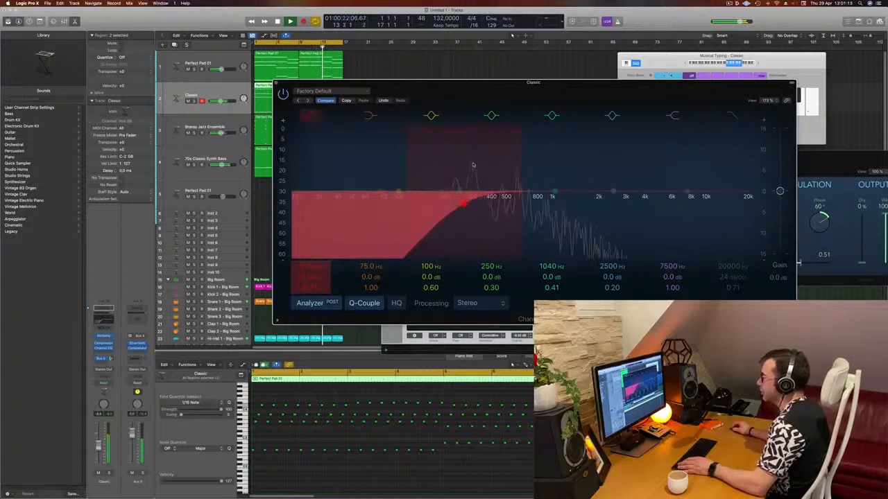
pyautogui.click(275, 84)
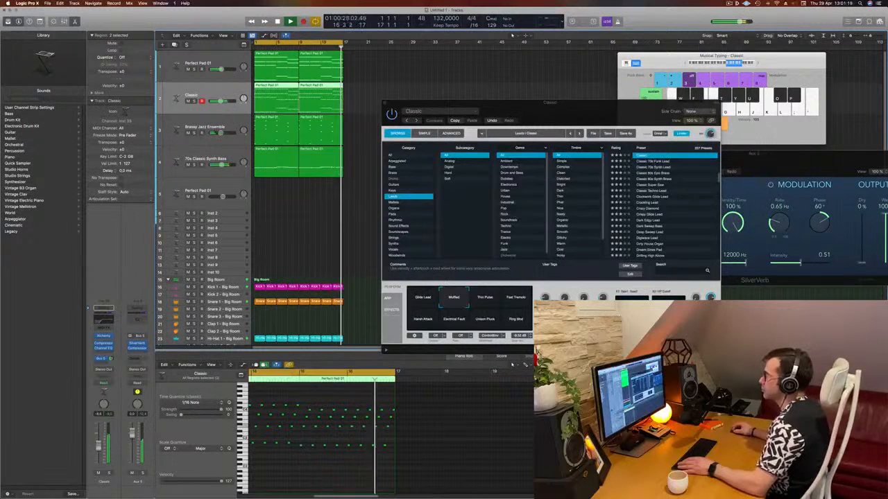
# - Move the synth window farther from the track regions and readjust the Classic track's volume against the full mix
pyautogui.moveTo(592, 111)
pyautogui.mouseDown()
pyautogui.moveTo(584, 111)
pyautogui.moveTo(596, 111)
pyautogui.mouseUp()
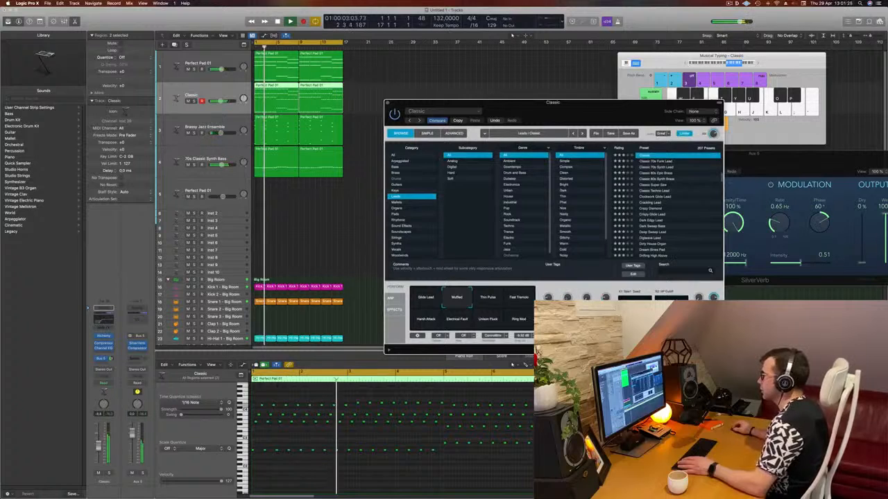
pyautogui.moveTo(554, 111); pyautogui.dragTo(603, 113)
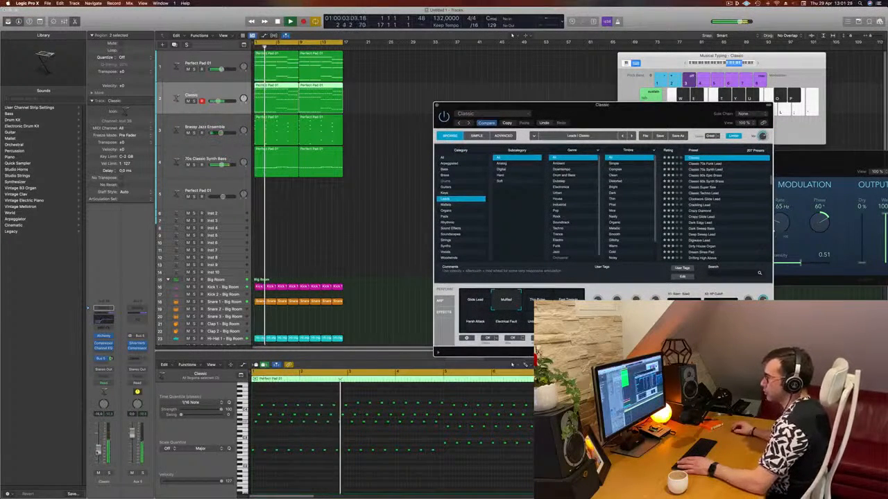
pyautogui.moveTo(98, 447); pyautogui.dragTo(99, 451)
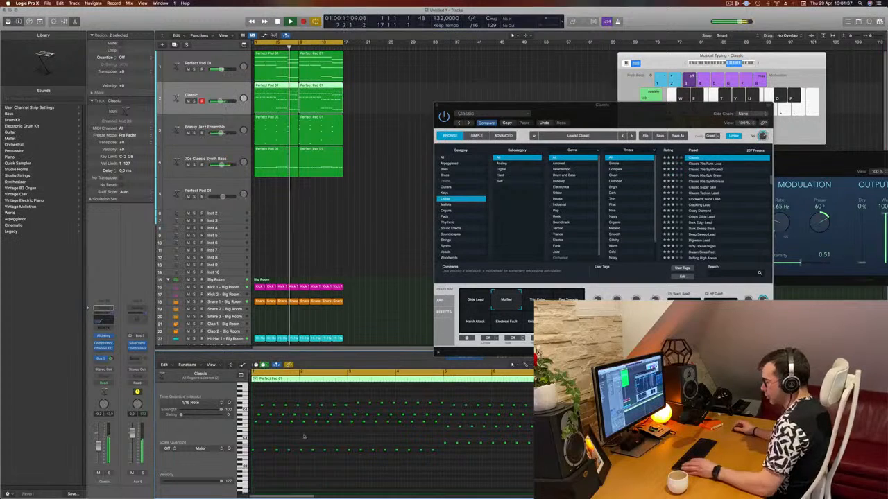
# - Try to duplicate the Classic arpeggio's lowest note row into the gaps between its notes in both regions
pyautogui.press('super+a')
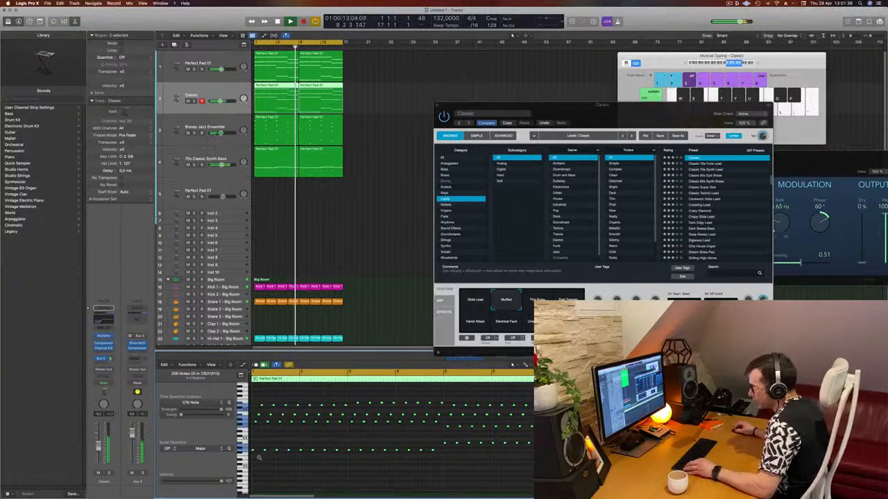
pyautogui.scroll(5, 259, 458)
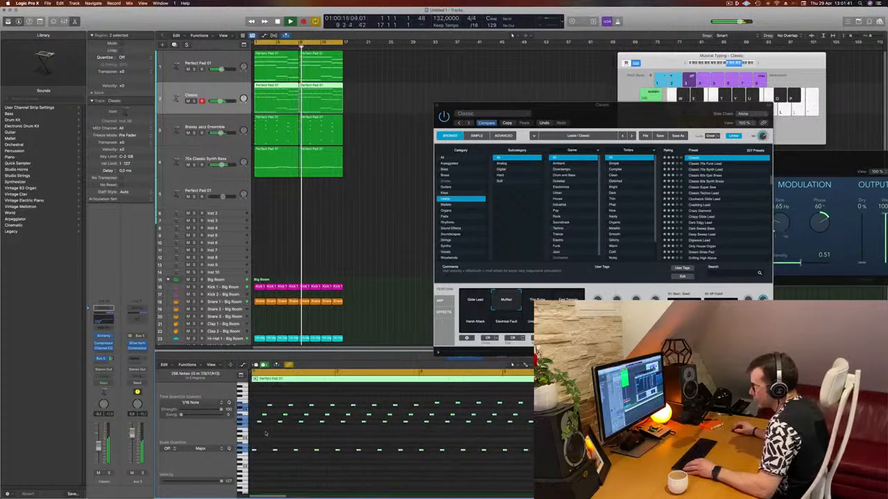
pyautogui.moveTo(254, 450); pyautogui.dragTo(266, 456)
pyautogui.click(265, 460)
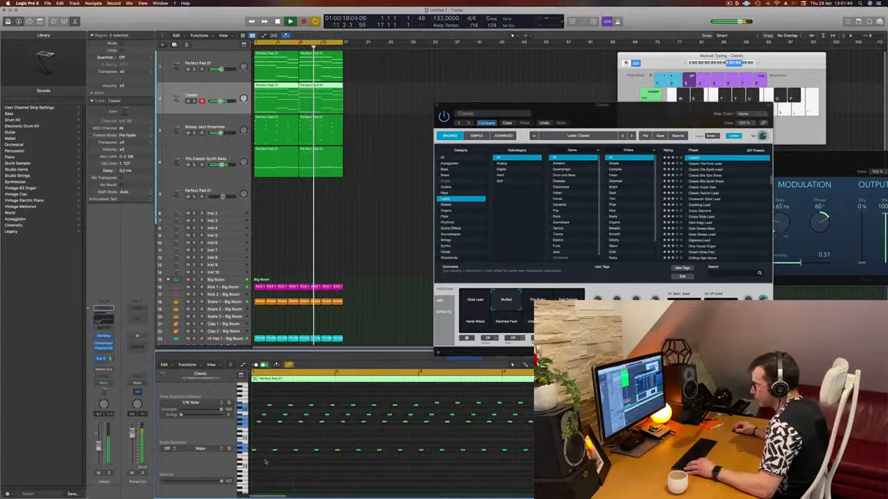
pyautogui.scroll(-5, 265, 460)
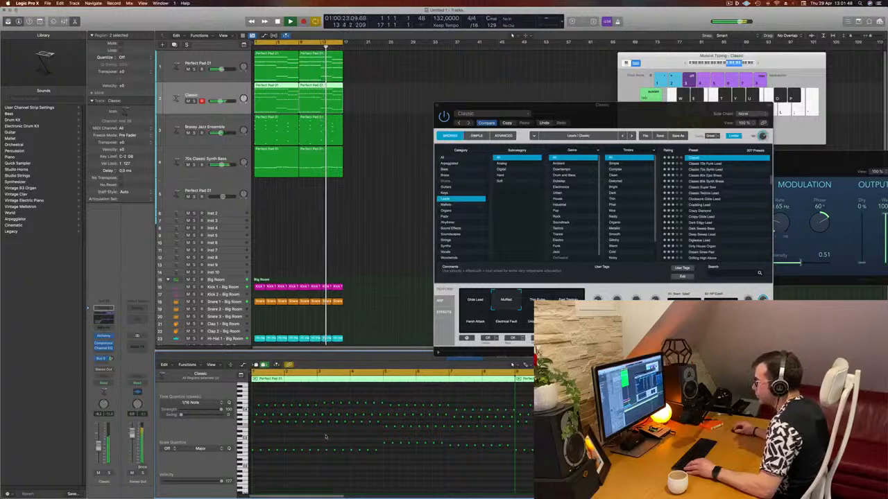
pyautogui.moveTo(252, 442); pyautogui.dragTo(532, 473)
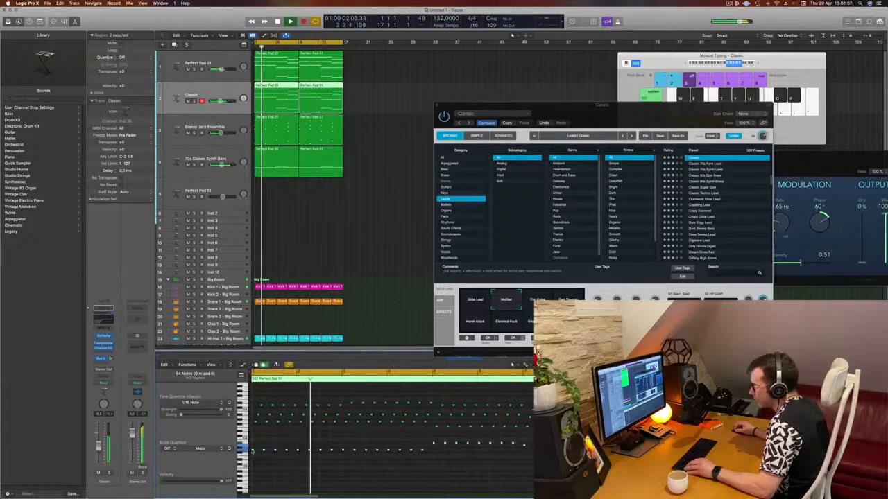
pyautogui.moveTo(254, 452); pyautogui.dragTo(261, 466)
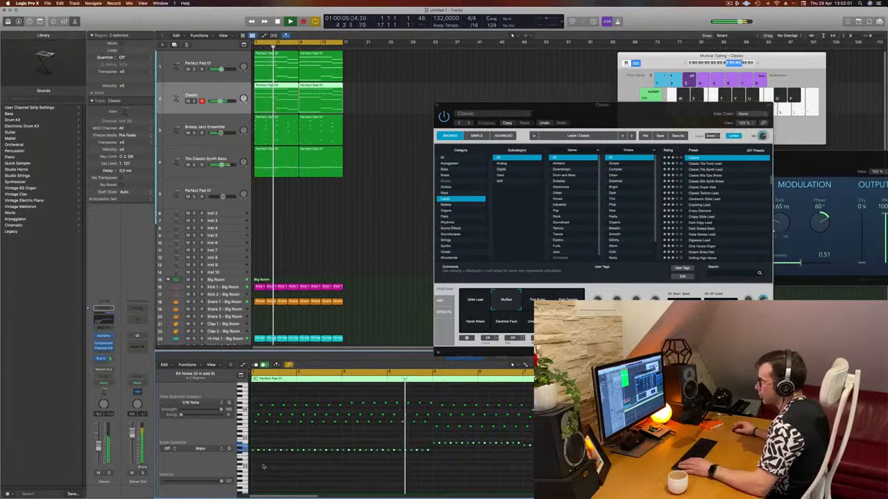
# - Solo and unsolo the 70s Classic Synth Bass, Perfect Pad 01 and Classic tracks in turn to compare their parts during playback
pyautogui.click(193, 165)
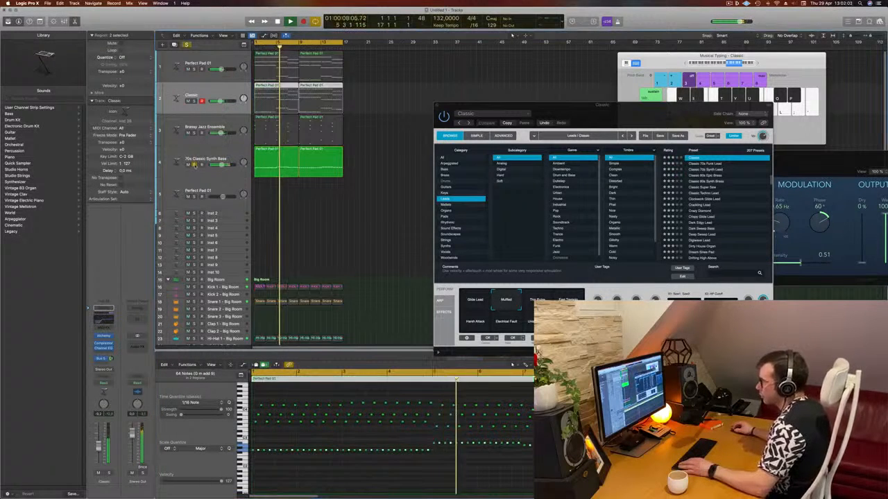
pyautogui.click(194, 165)
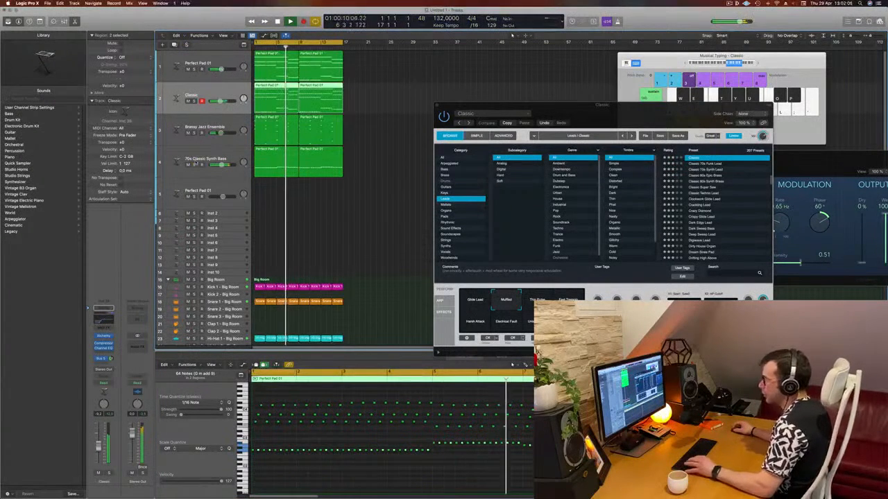
pyautogui.click(378, 165)
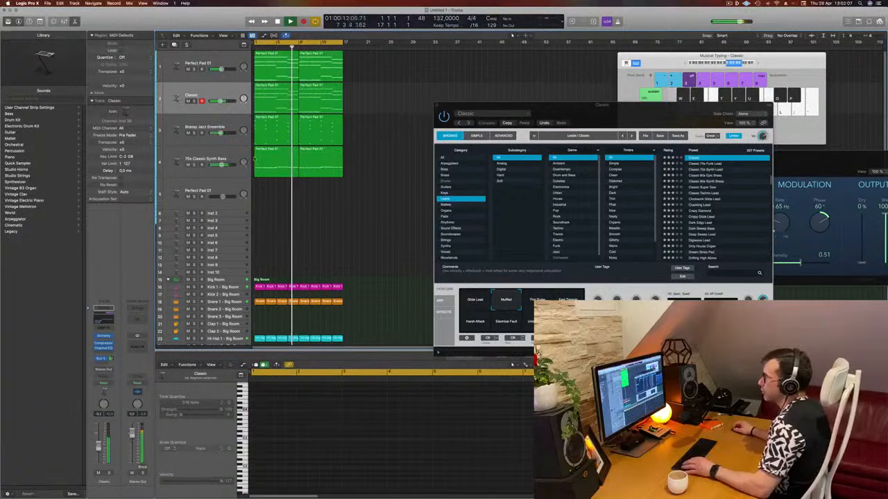
pyautogui.click(225, 155)
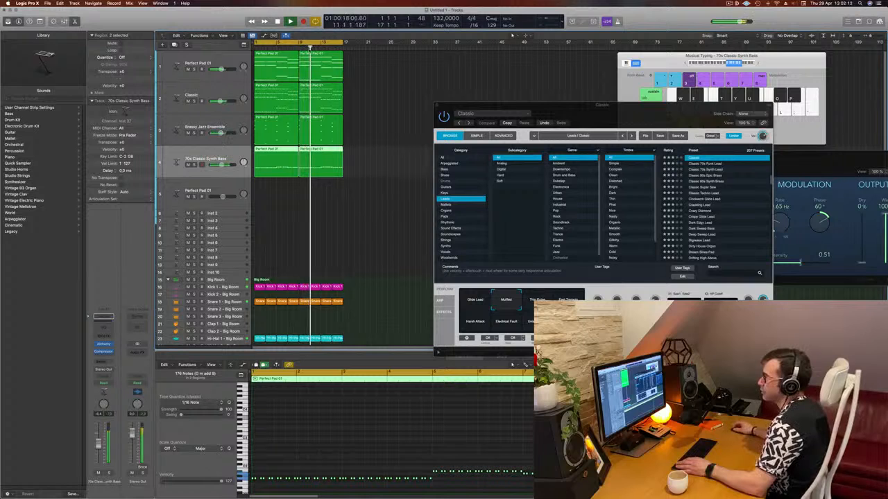
pyautogui.click(194, 74)
pyautogui.click(194, 70)
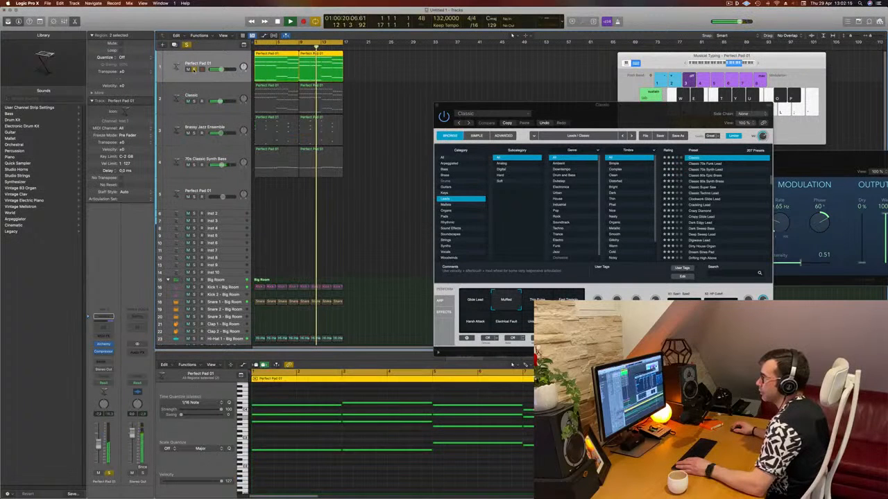
pyautogui.click(193, 69)
pyautogui.click(194, 102)
pyautogui.click(194, 101)
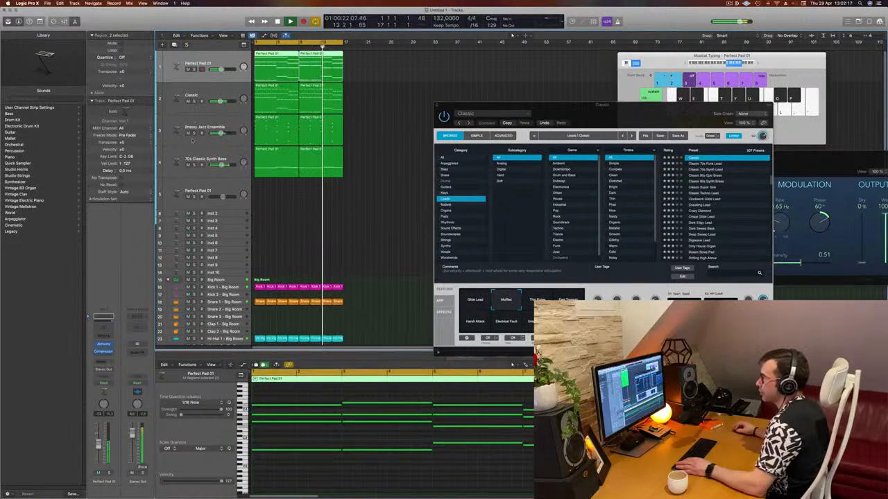
pyautogui.click(194, 165)
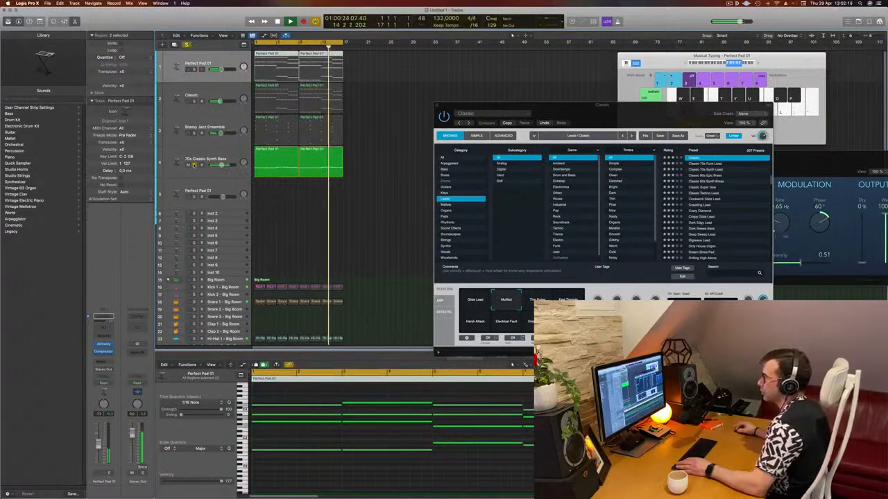
pyautogui.click(195, 165)
# - Duplicate the Classic track with its settings and copy its first arpeggio region onto the new track
pyautogui.click(217, 88)
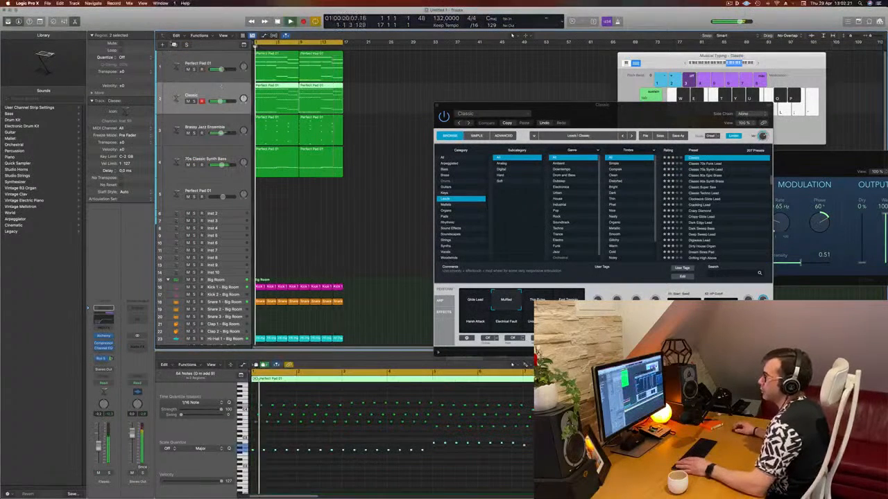
pyautogui.click(174, 44)
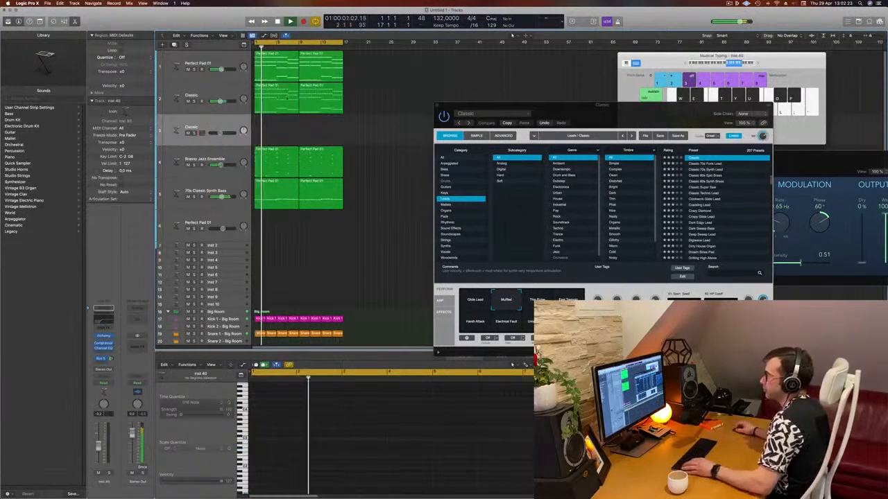
pyautogui.moveTo(279, 95); pyautogui.dragTo(277, 129)
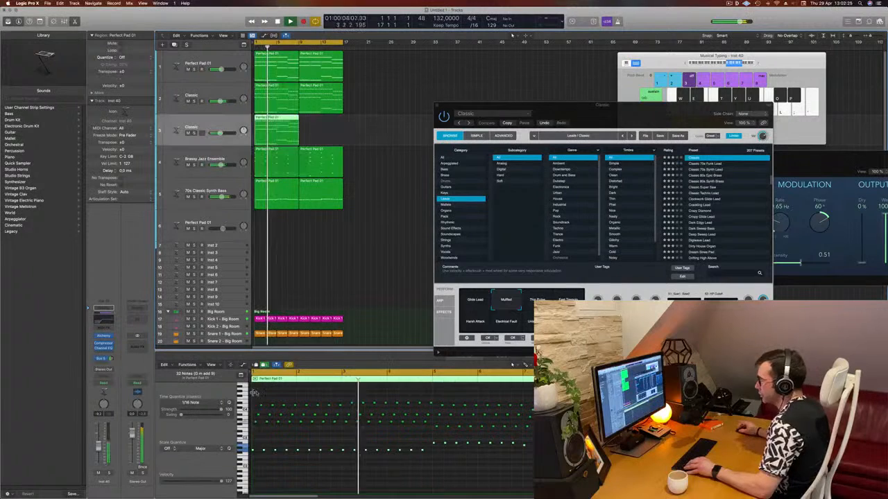
# - Delete the upper note rows from the copied region, leaving only the lowest line, and restart playback
pyautogui.moveTo(255, 398); pyautogui.dragTo(582, 436)
pyautogui.press('Delete')
pyautogui.press('space')
pyautogui.press('space')
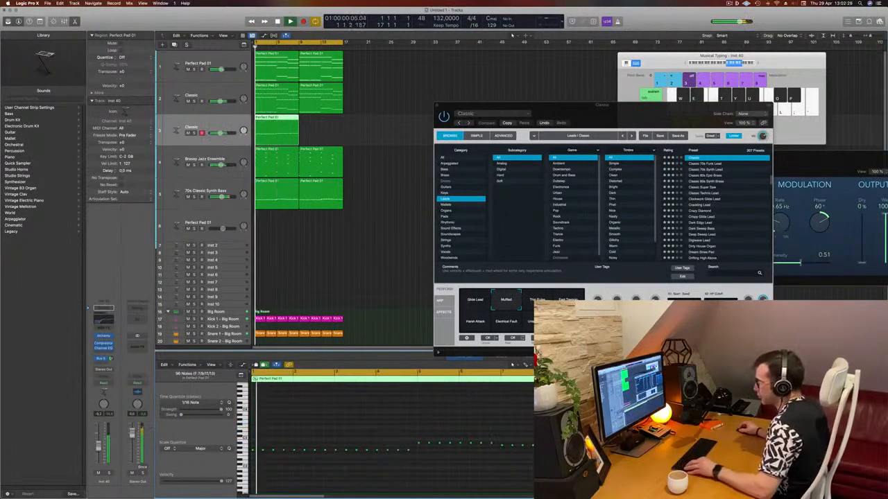
# - Fill the gaps in the copied region's low line by duplicating its notes between the existing ones
pyautogui.scroll(3, 340, 454)
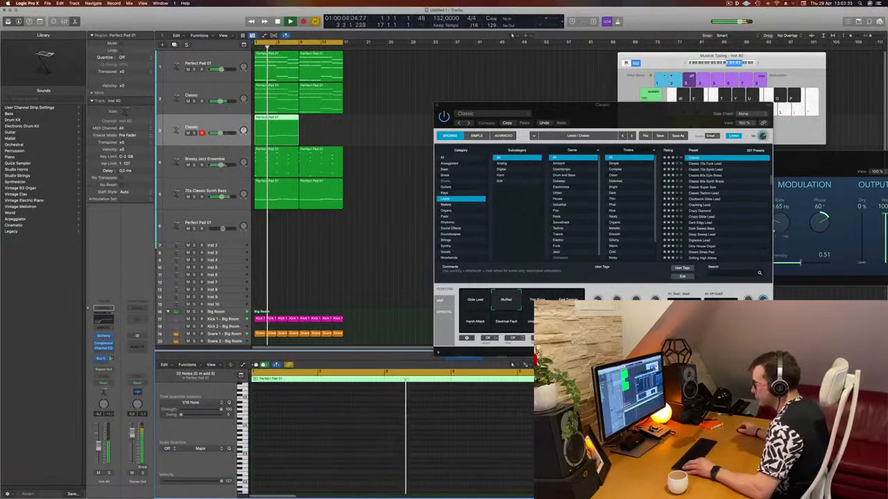
pyautogui.scroll(-3, 298, 469)
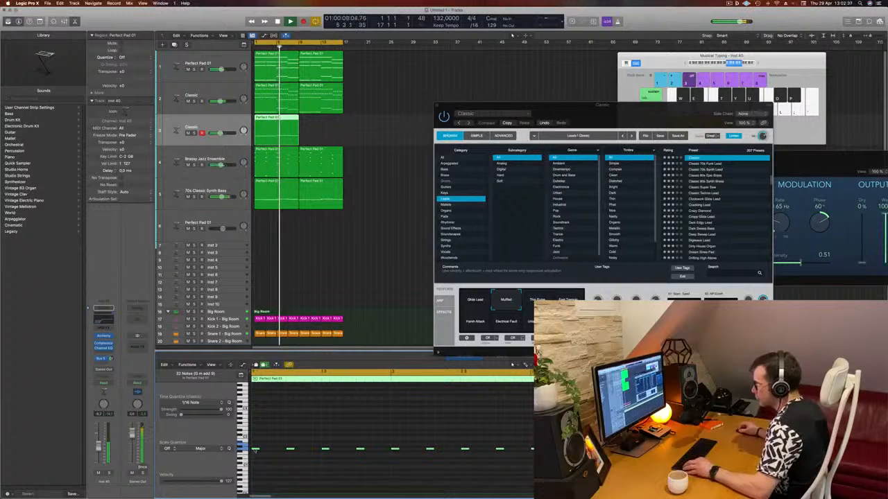
pyautogui.moveTo(255, 450); pyautogui.dragTo(273, 451)
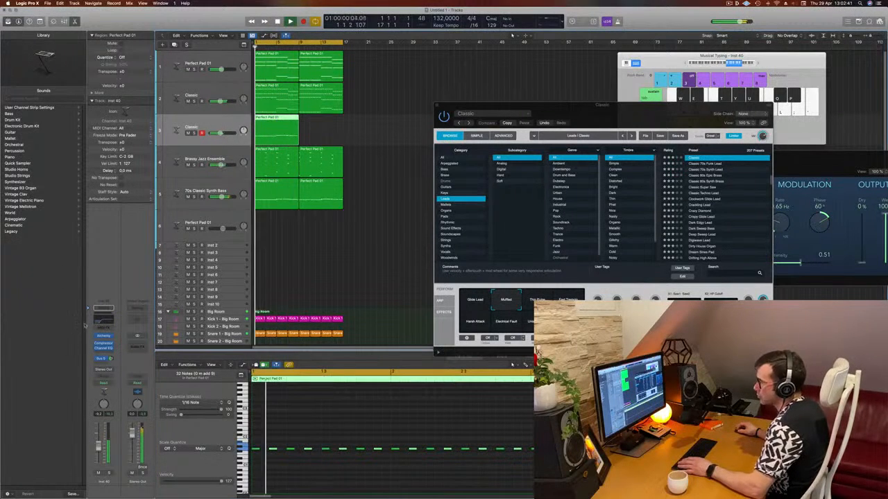
# - Lower the low-cut frequency in the duplicated track's Channel EQ to let more low end through
pyautogui.click(103, 318)
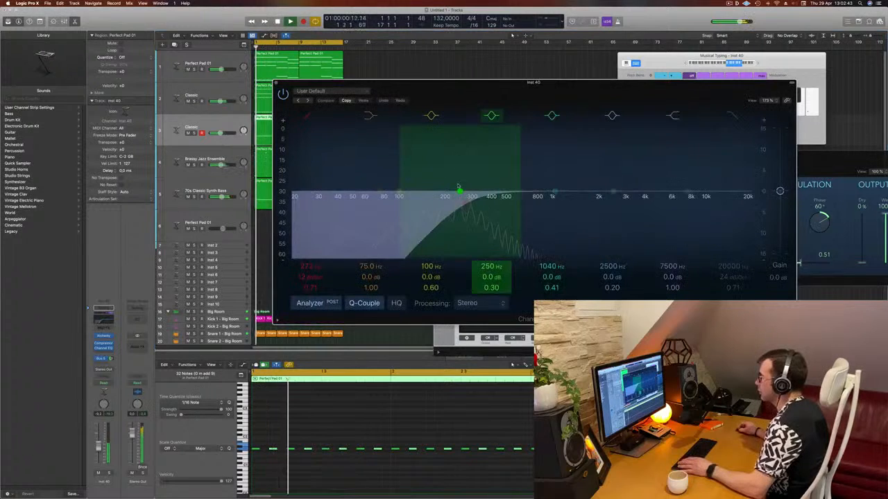
pyautogui.moveTo(372, 205); pyautogui.dragTo(344, 205)
pyautogui.click(103, 336)
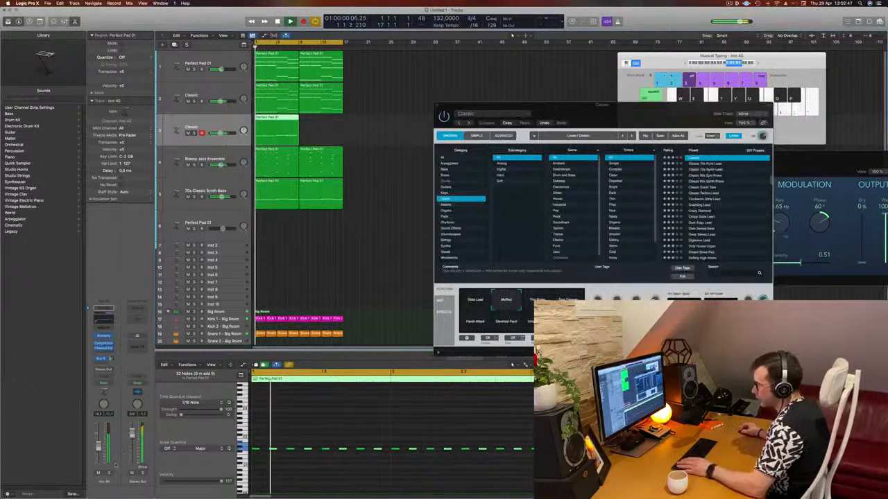
# - Load the Classic 70s Funk Lead preset in the duplicated track's Alchemy while soloed, with its window clear of the regions, and unsolo it
pyautogui.click(107, 473)
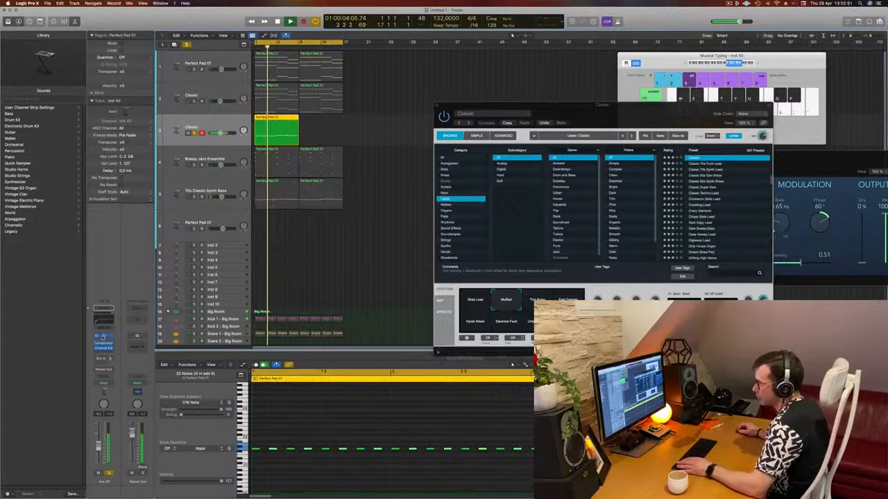
pyautogui.click(103, 337)
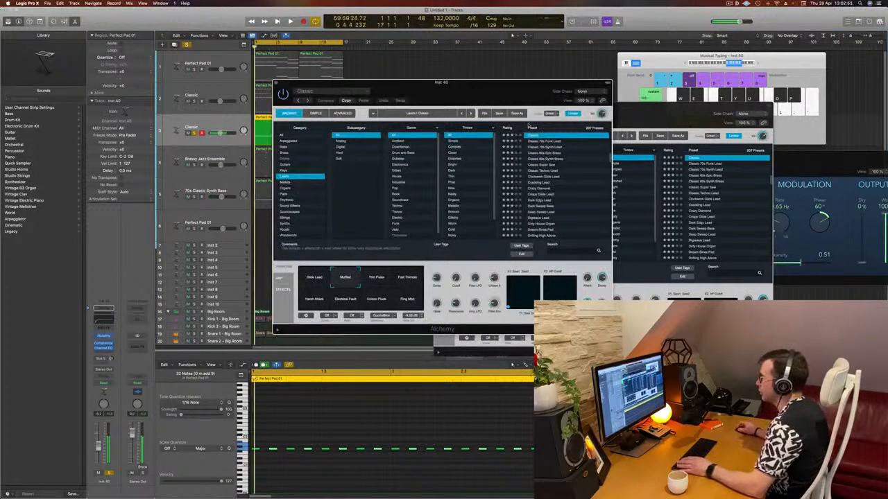
pyautogui.moveTo(512, 91); pyautogui.dragTo(560, 90)
pyautogui.click(590, 141)
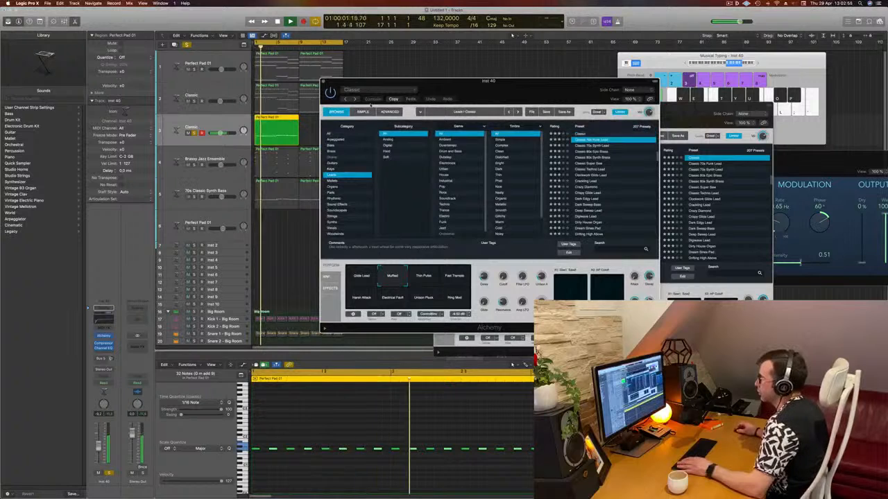
pyautogui.moveTo(489, 81); pyautogui.dragTo(520, 82)
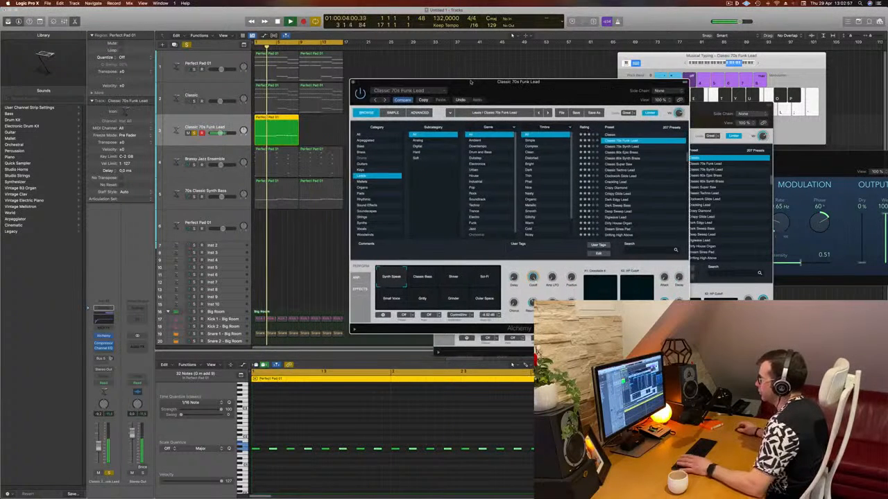
pyautogui.hotkey('ctrl', 's')
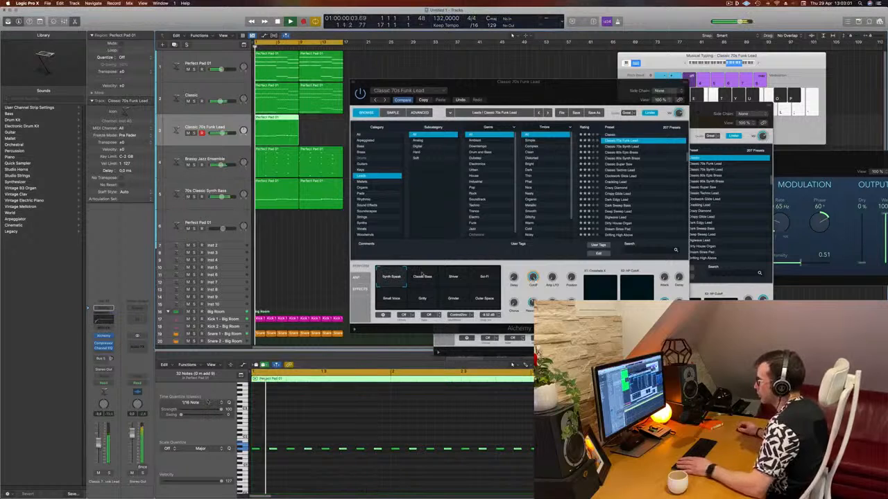
# - Audition the Classic 70s Funk Lead performance snapshots, from Classic Bass around to Small Voice, against the full mix
pyautogui.click(429, 279)
pyautogui.click(455, 279)
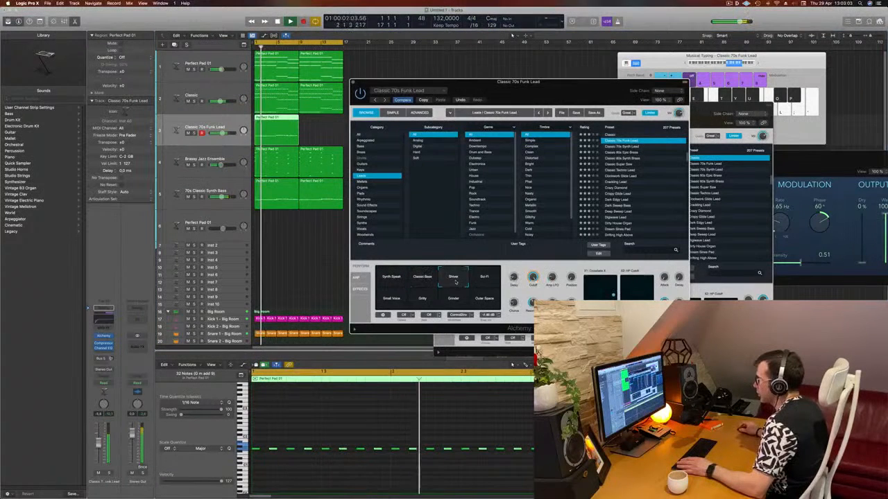
pyautogui.click(481, 280)
pyautogui.click(484, 299)
pyautogui.click(453, 300)
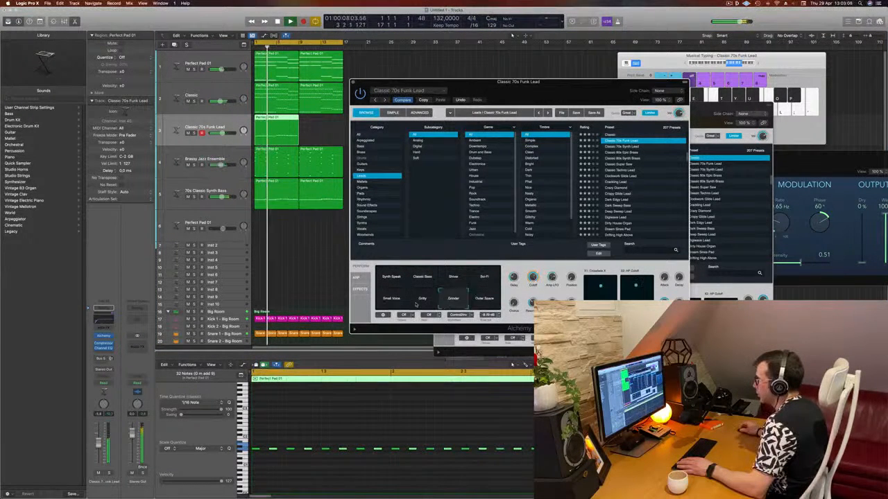
pyautogui.click(422, 300)
pyautogui.click(386, 301)
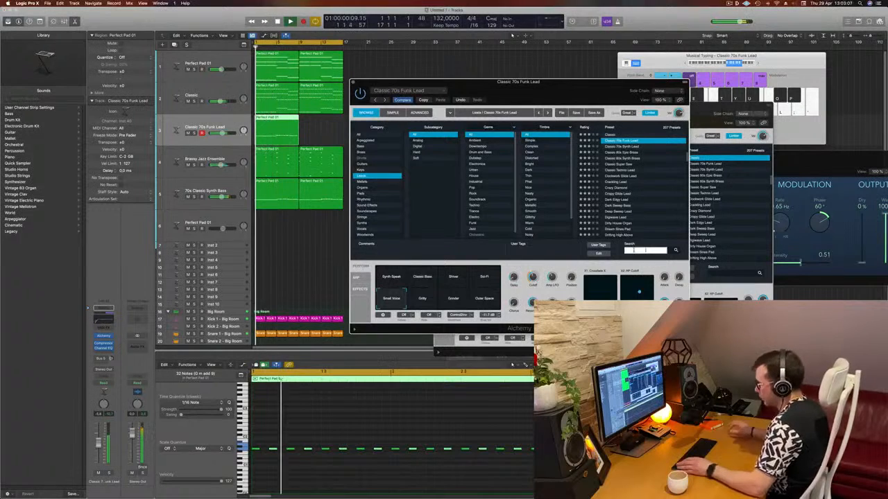
# - Search the Alchemy presets for "acid", audition Acid Etched Bass and Titanic Elevations, and return to Acid Etched Bass
pyautogui.write('acid')
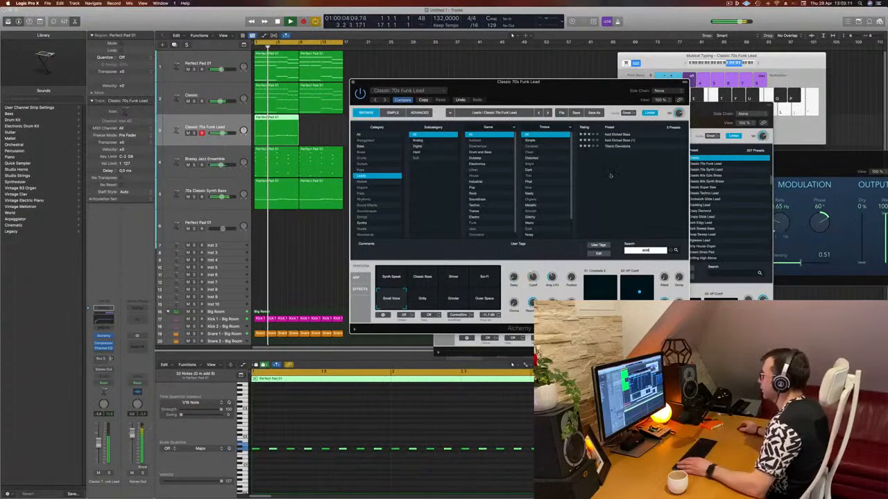
pyautogui.click(615, 136)
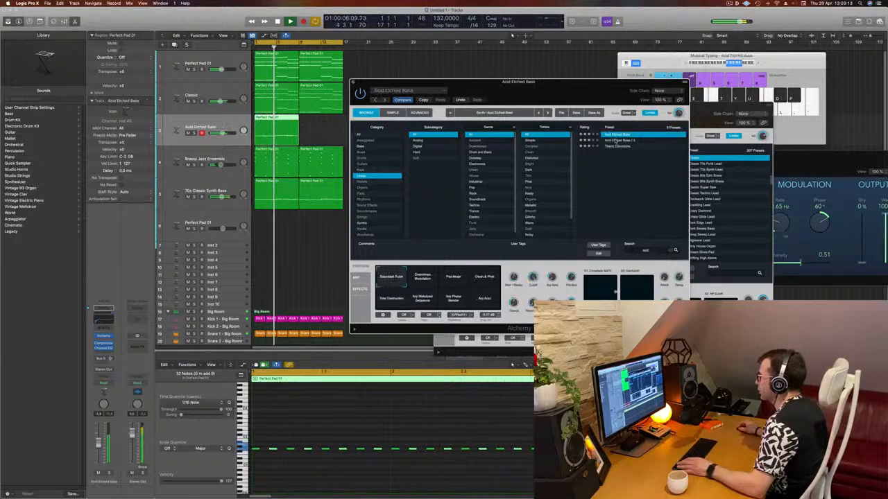
pyautogui.click(614, 147)
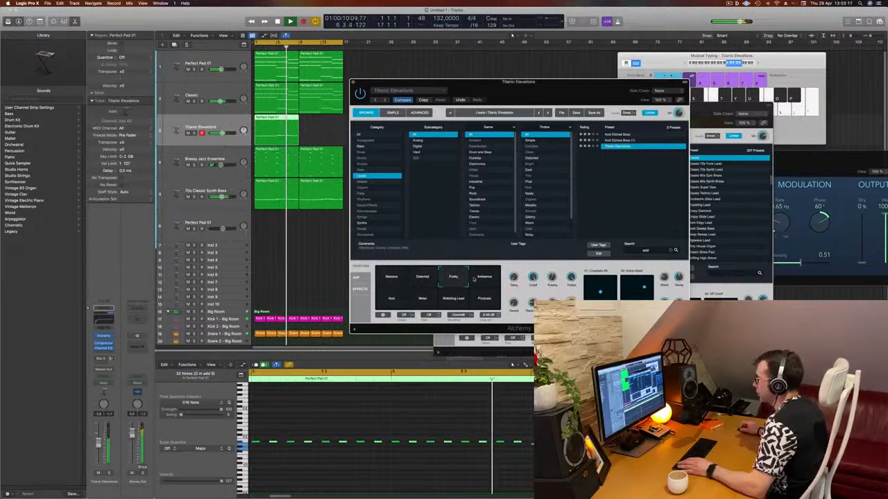
pyautogui.press('Up')
pyautogui.press('Up')
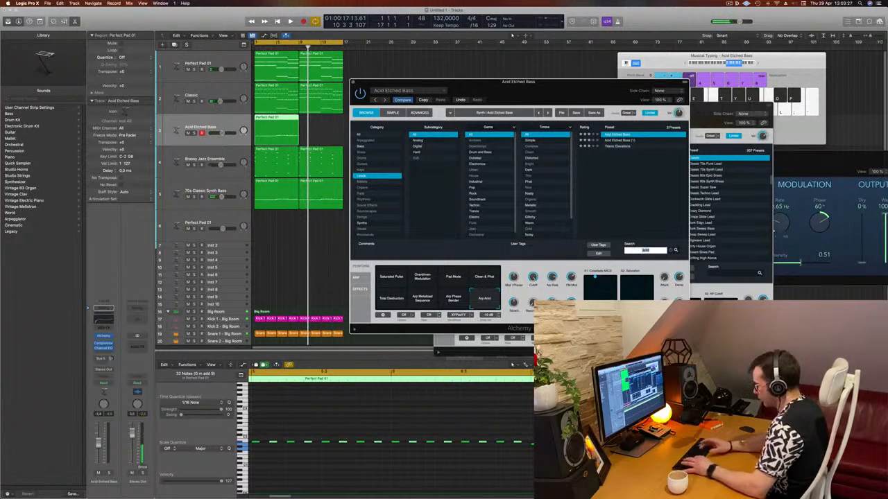
# - Search the duplicated track's Alchemy presets for "classic", look through the leads and audition 80s Synth Pop Lead and Airy Synth Lead during playback
pyautogui.write('classi')
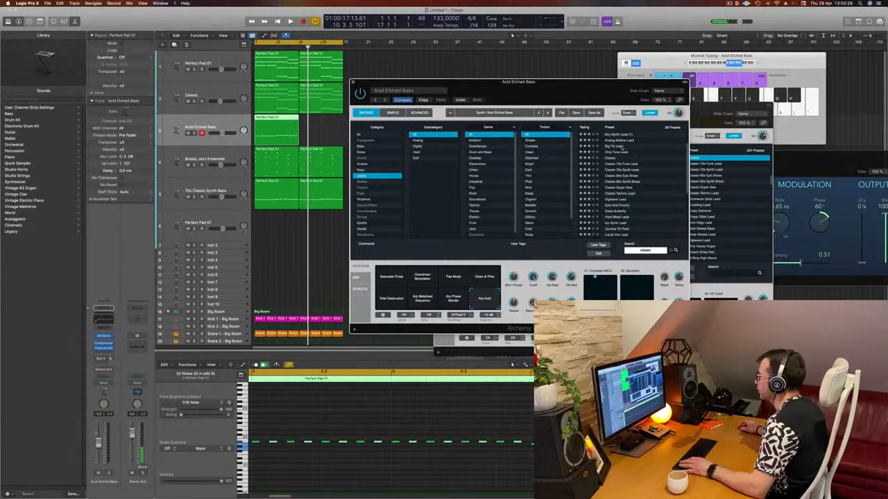
pyautogui.scroll(-1, 654, 157)
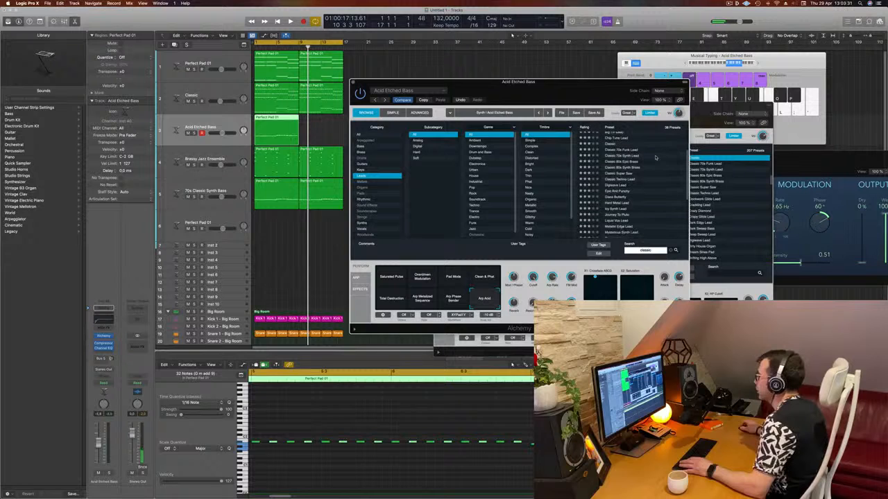
pyautogui.scroll(-2, 654, 157)
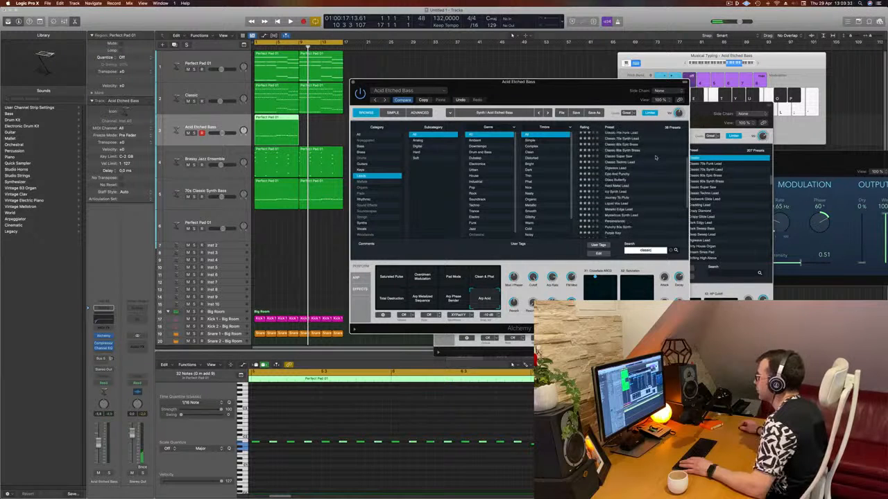
pyautogui.scroll(-2, 655, 158)
pyautogui.scroll(-3, 655, 157)
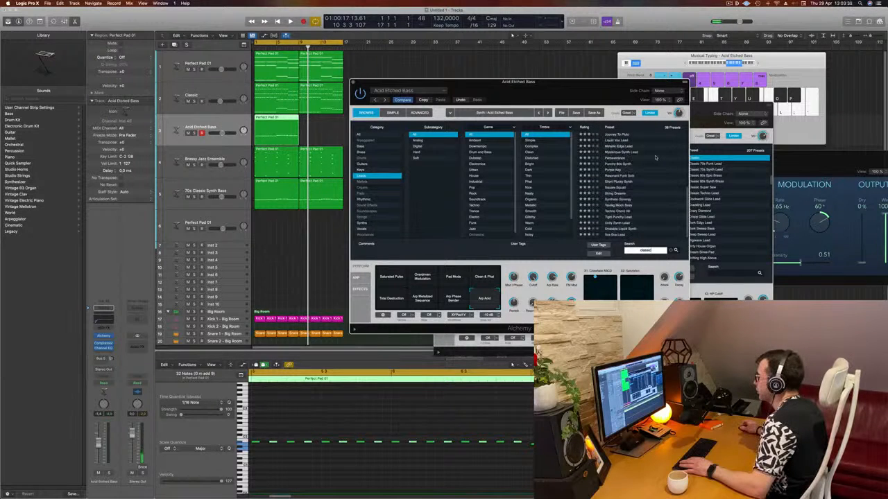
pyautogui.scroll(10, 655, 158)
pyautogui.click(617, 146)
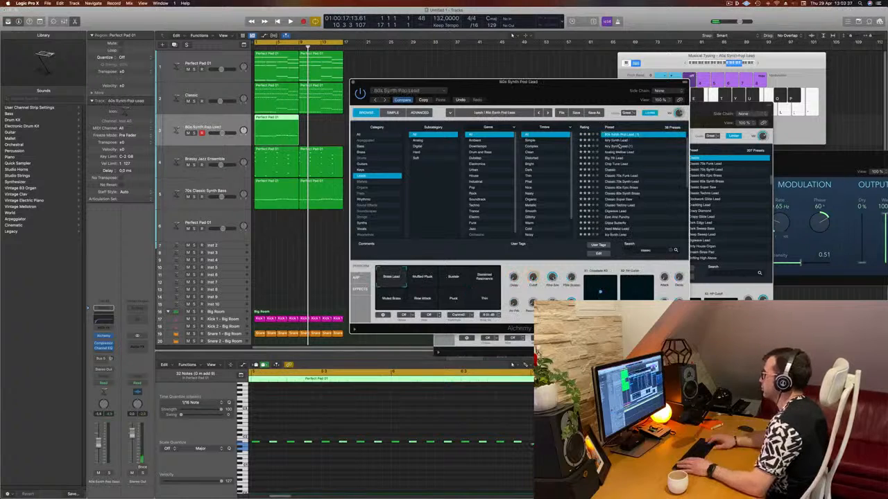
pyautogui.press('space')
pyautogui.click(619, 146)
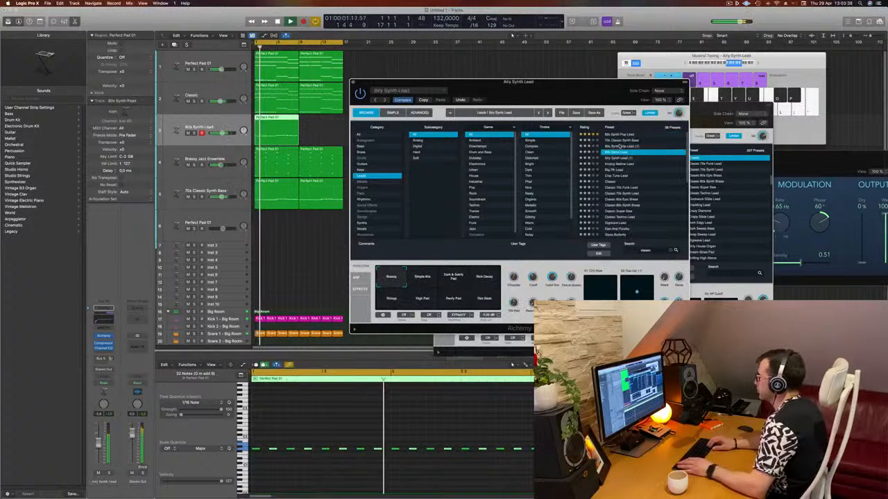
# - Audition the following "classic" lead presets one after another against the mix, from Airy Synth Lead (1) through Classic 70s Funk Lead to Classic Techno Lead
pyautogui.press('Down')
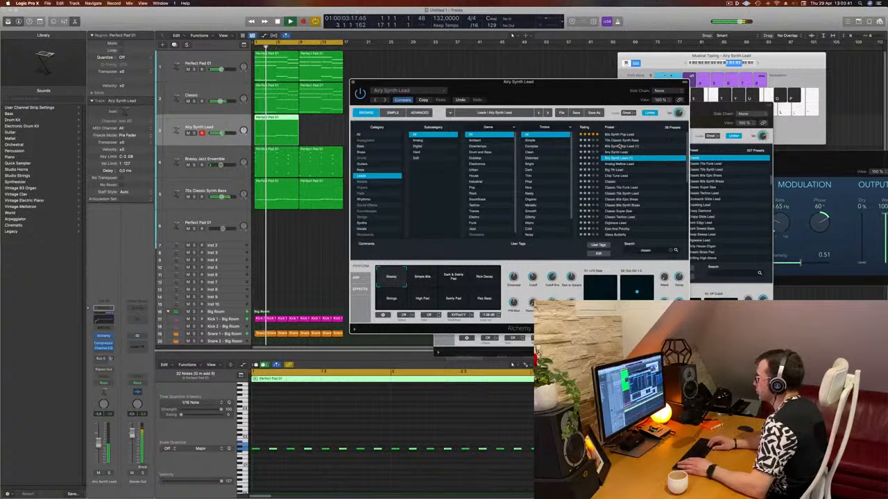
pyautogui.press('Down')
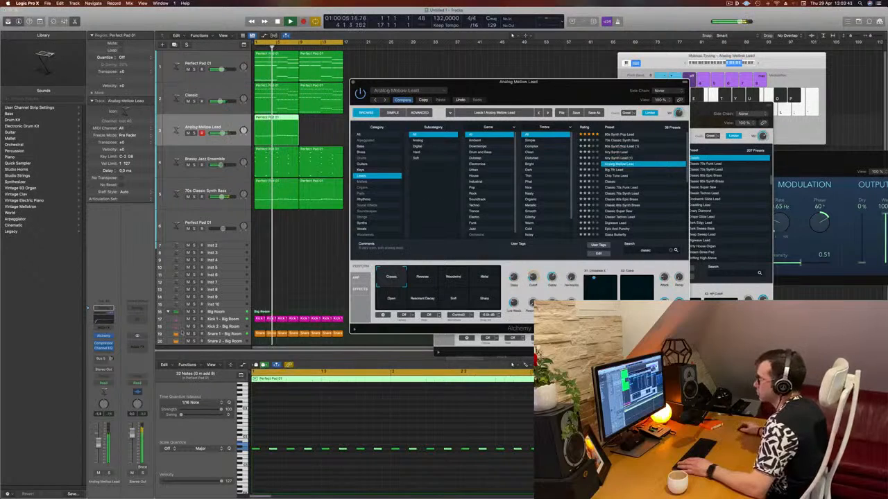
pyautogui.press('Down')
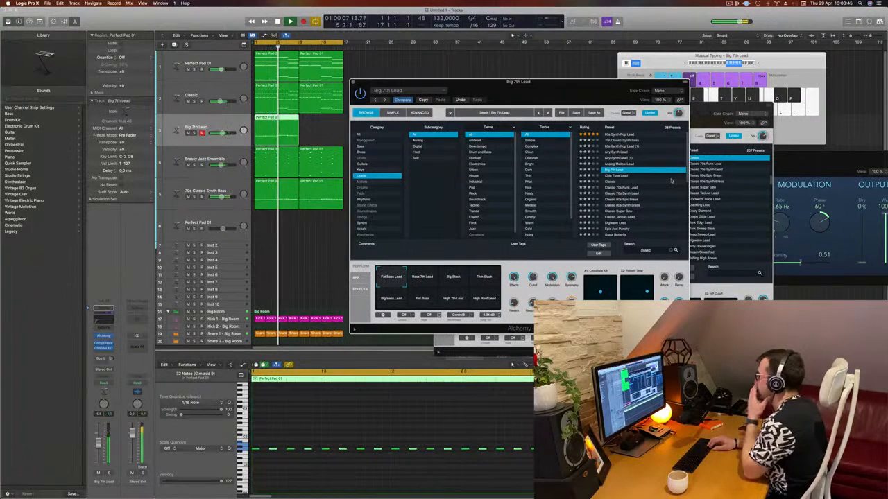
pyautogui.press('Down')
pyautogui.press('Down')
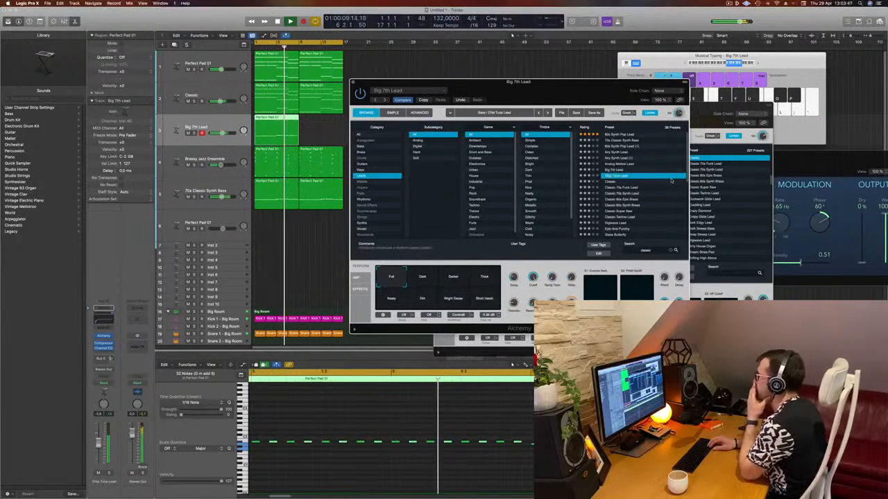
pyautogui.press('Down')
pyautogui.press('Down')
pyautogui.press('Down')
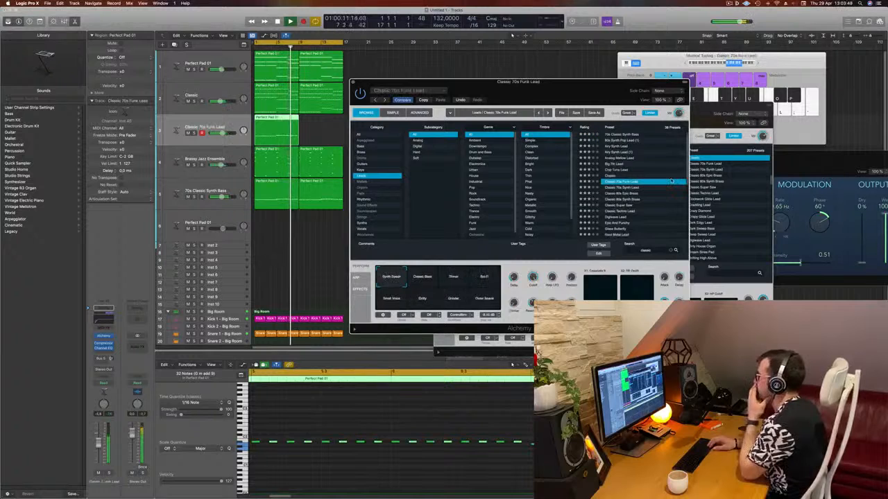
pyautogui.press('Down')
pyautogui.press('Down')
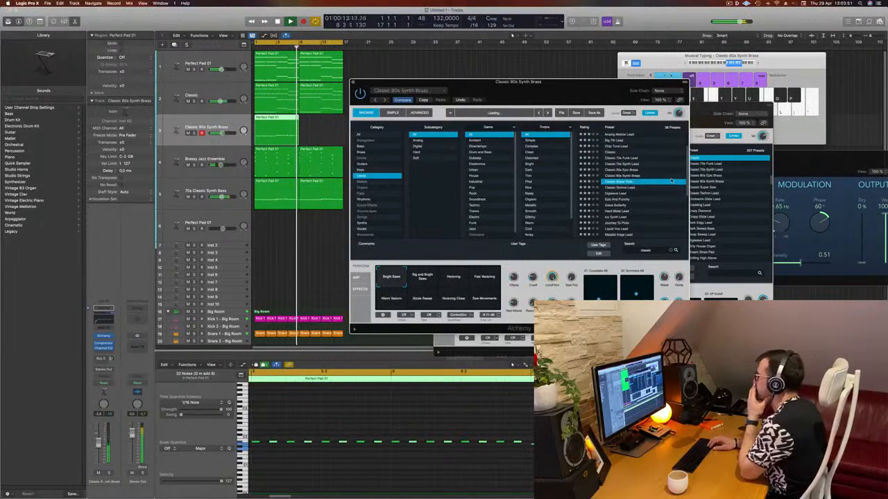
pyautogui.press('Down')
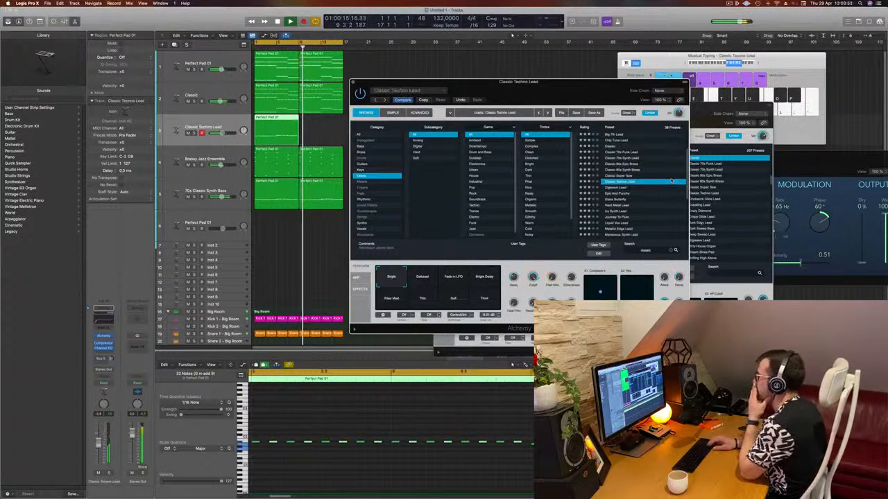
# - Continue auditioning the lead presets past Icy Synth Lead and Liquid Vox Lead, and load Square Squad
pyautogui.press('Down')
pyautogui.press('Down')
pyautogui.press('Down')
pyautogui.press('Down')
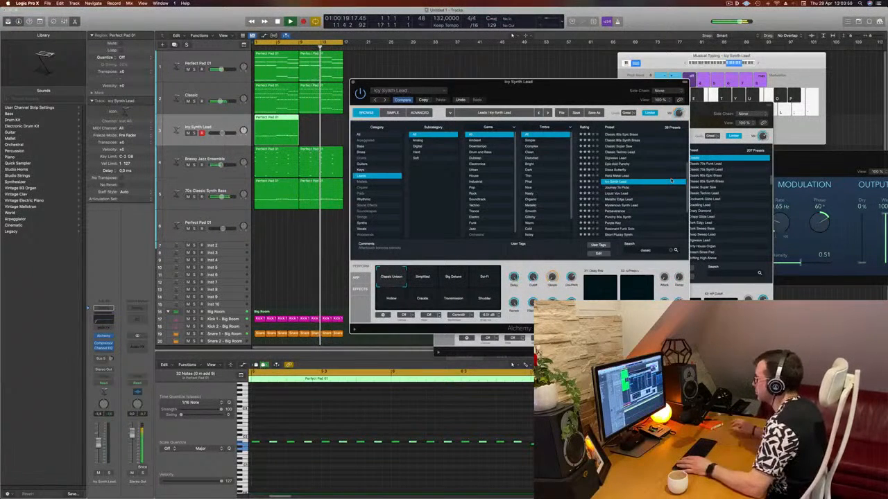
pyautogui.press('Down')
pyautogui.press('Down')
pyautogui.scroll(-5, 635, 210)
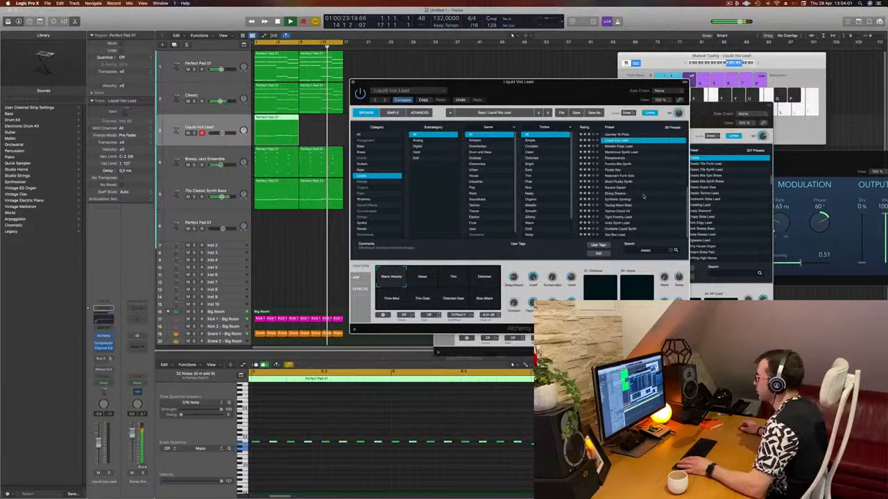
pyautogui.click(626, 189)
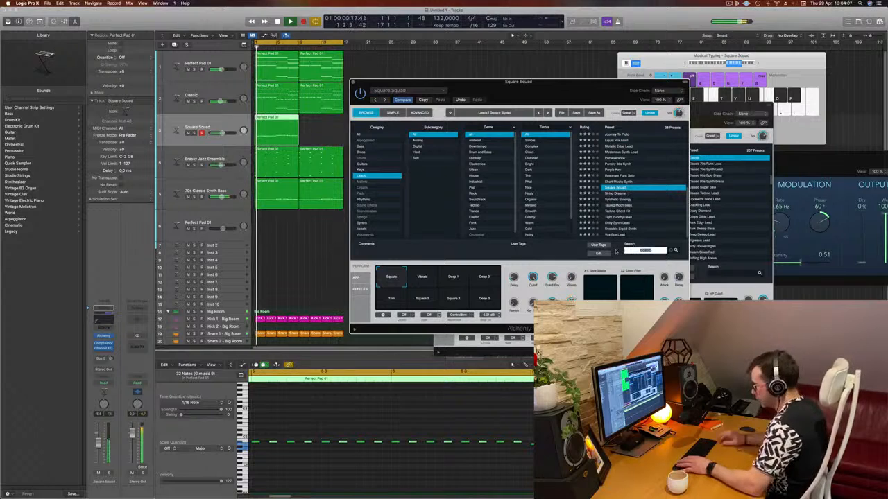
# - Search the lead presets for "303" and for "tb", and clear the search again
pyautogui.write('303')
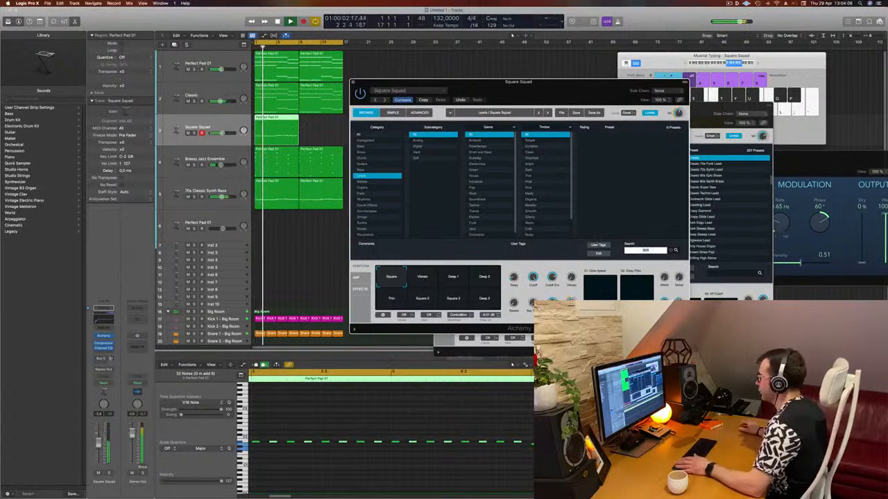
pyautogui.press('BackSpace')
pyautogui.press('BackSpace')
pyautogui.press('BackSpace')
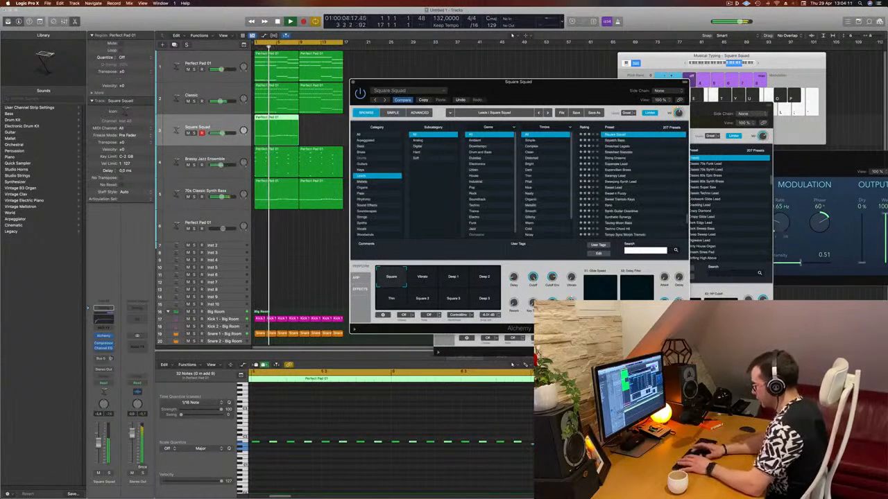
pyautogui.write('tb')
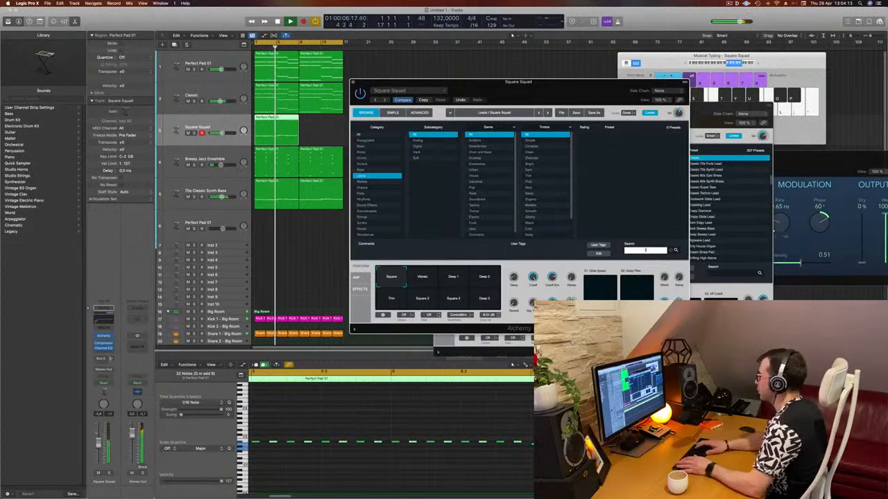
pyautogui.press('BackSpace')
pyautogui.press('BackSpace')
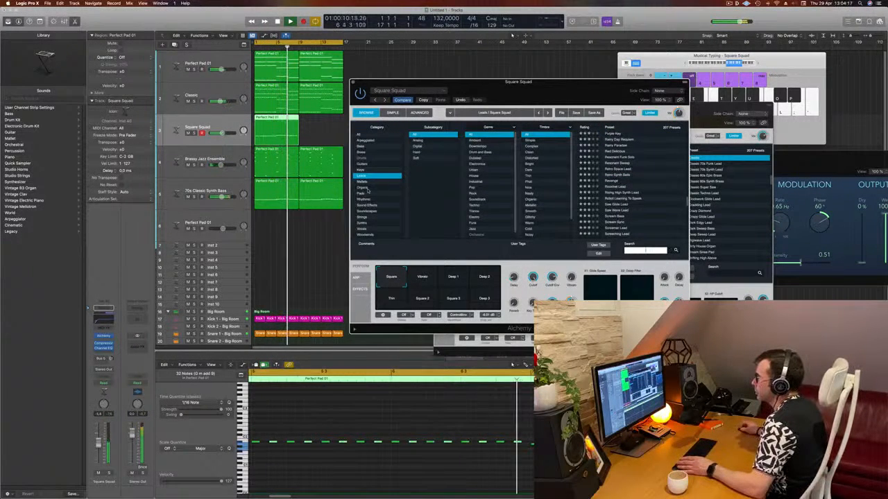
# - Switch the Alchemy preset category to Bass, search for "acid" and load the Classic Acid Patterns preset
pyautogui.click(360, 147)
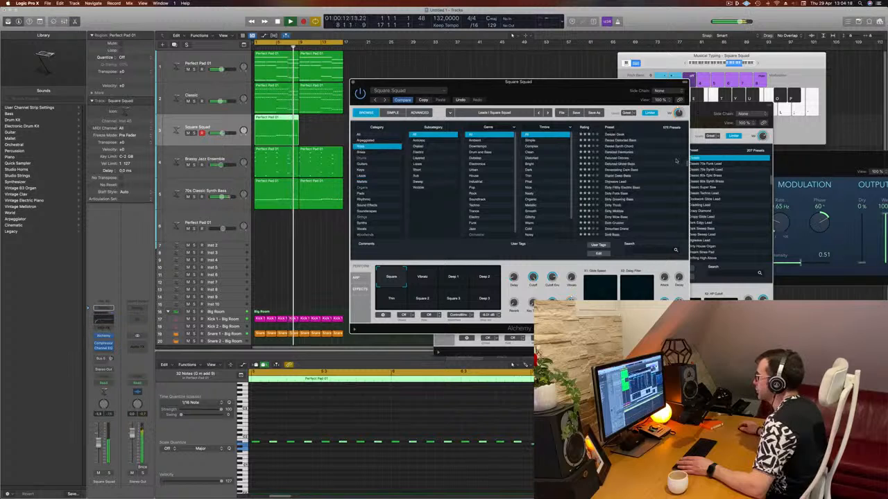
pyautogui.click(662, 127)
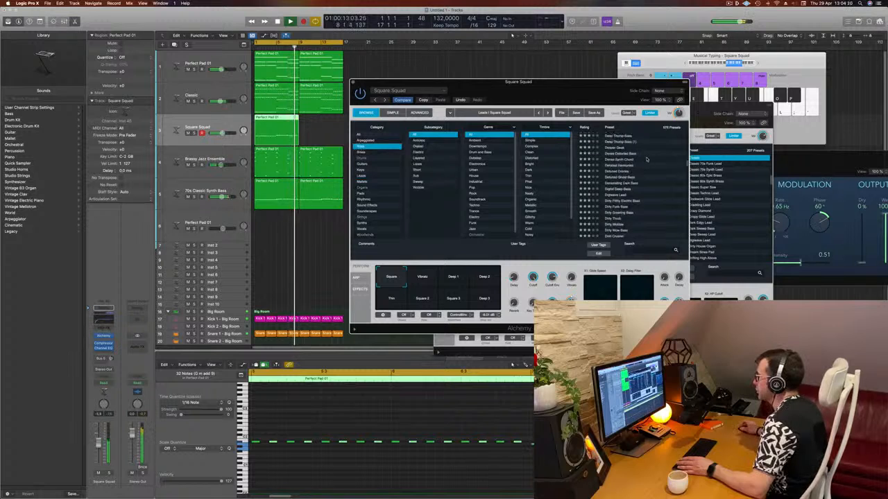
pyautogui.click(640, 249)
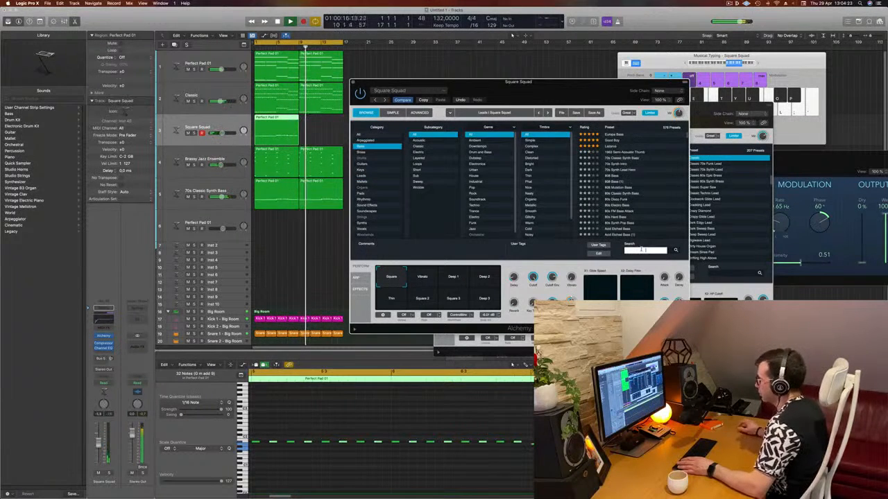
pyautogui.write('aci')
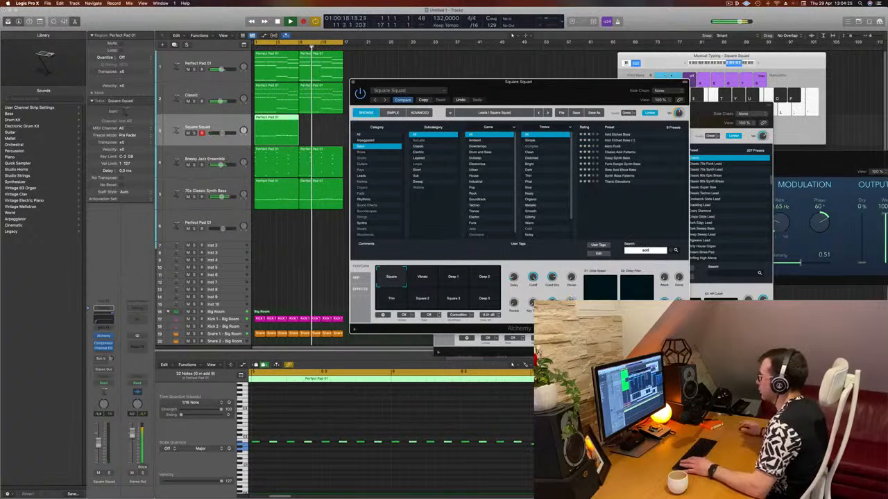
pyautogui.write('d')
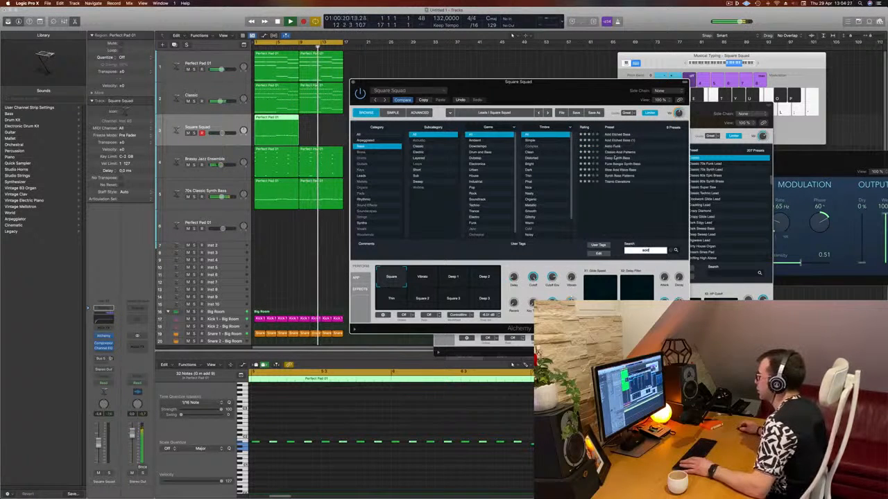
pyautogui.click(616, 152)
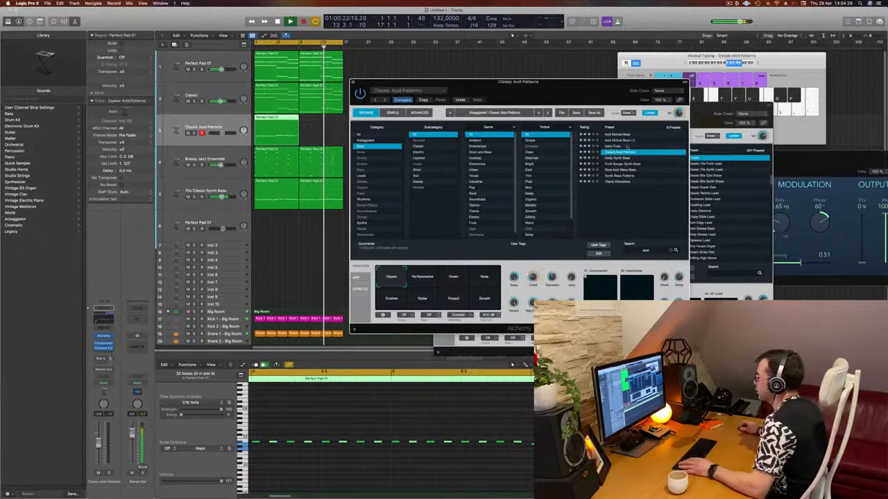
# - Inspect the Classic Acid Patterns arpeggiator, simple and advanced views from the start of the loop, with the Alchemy window clear of the regions
pyautogui.moveTo(587, 83); pyautogui.dragTo(614, 75)
pyautogui.press('Return')
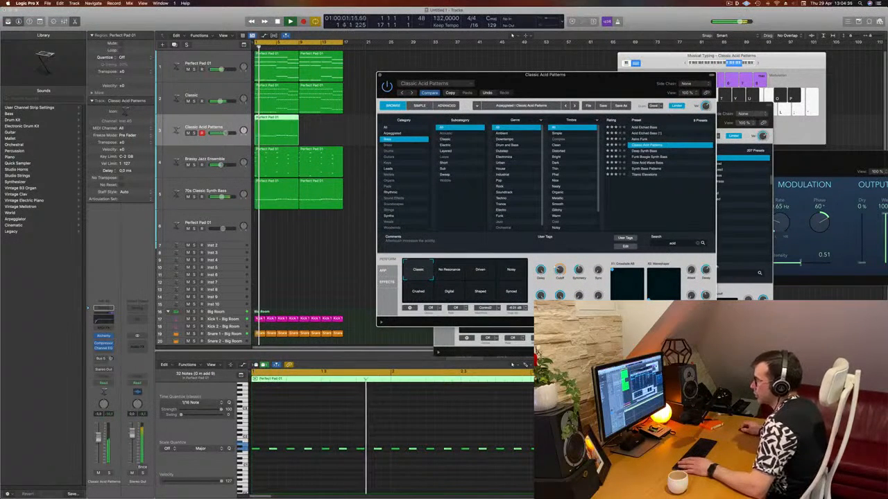
pyautogui.click(382, 271)
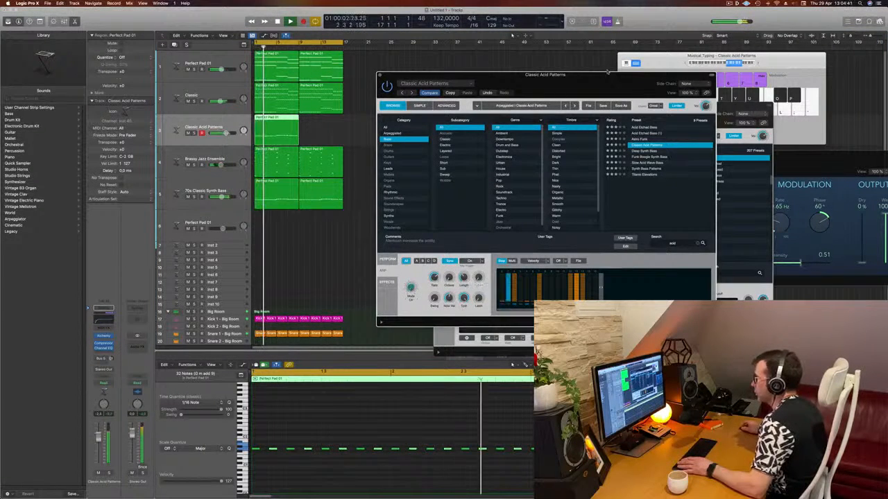
pyautogui.moveTo(607, 72); pyautogui.dragTo(607, 114)
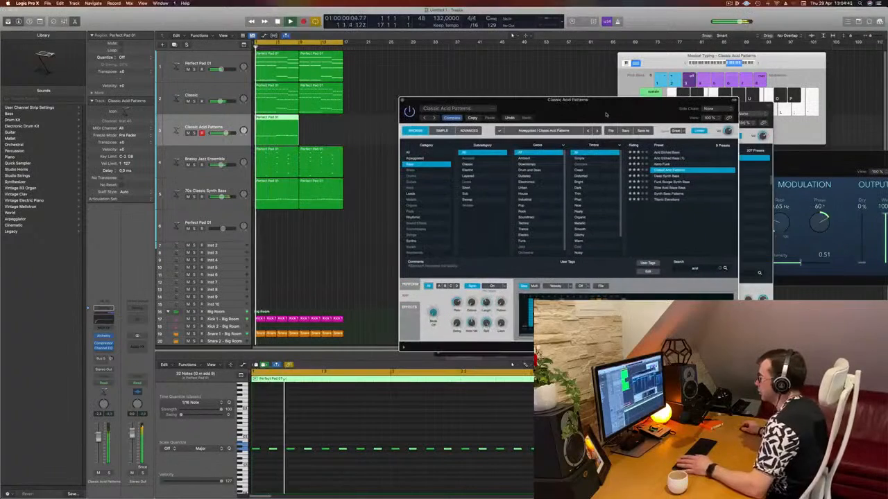
pyautogui.click(443, 132)
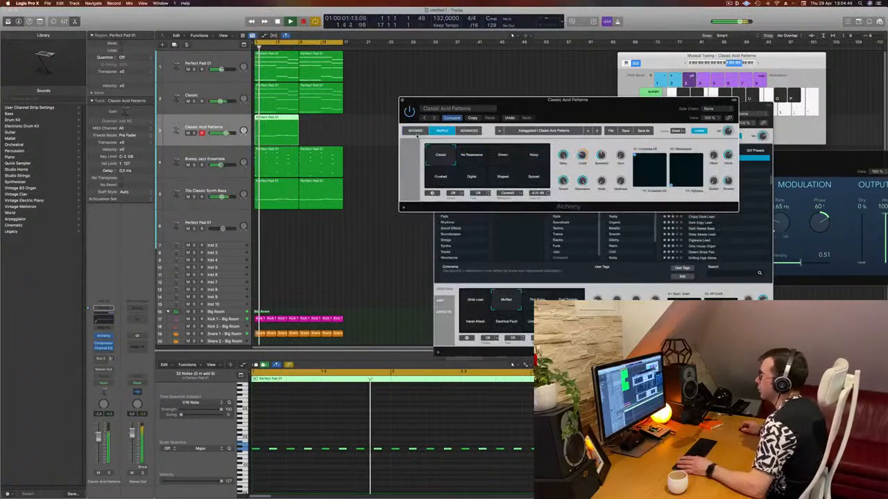
pyautogui.click(468, 130)
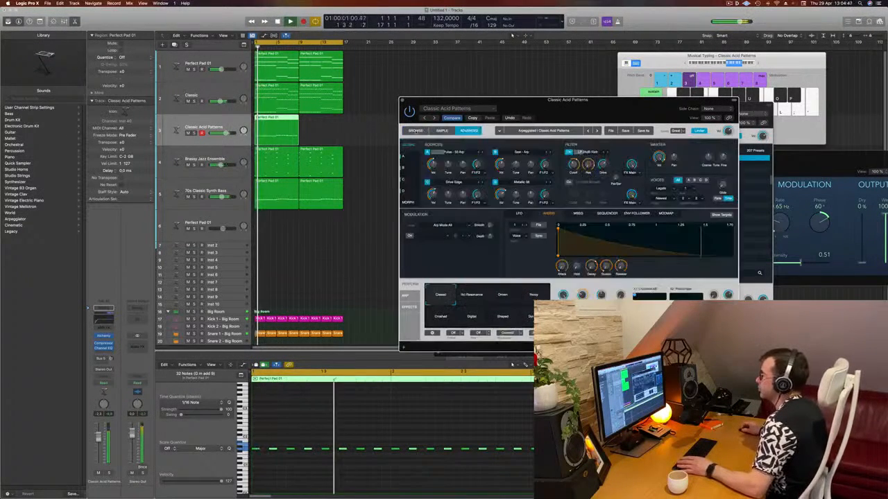
pyautogui.click(415, 130)
# - Audition the No Resonance snapshot of Classic Acid Patterns and switch to the Driven snapshot
pyautogui.click(466, 298)
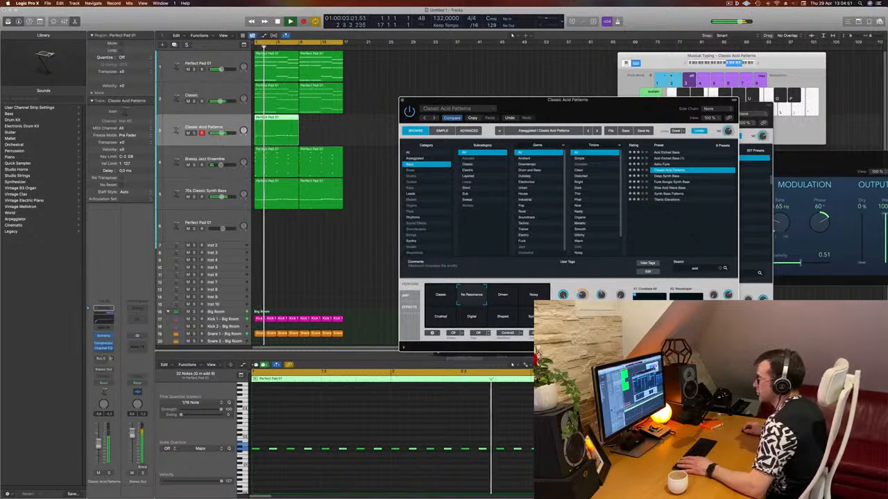
pyautogui.click(493, 294)
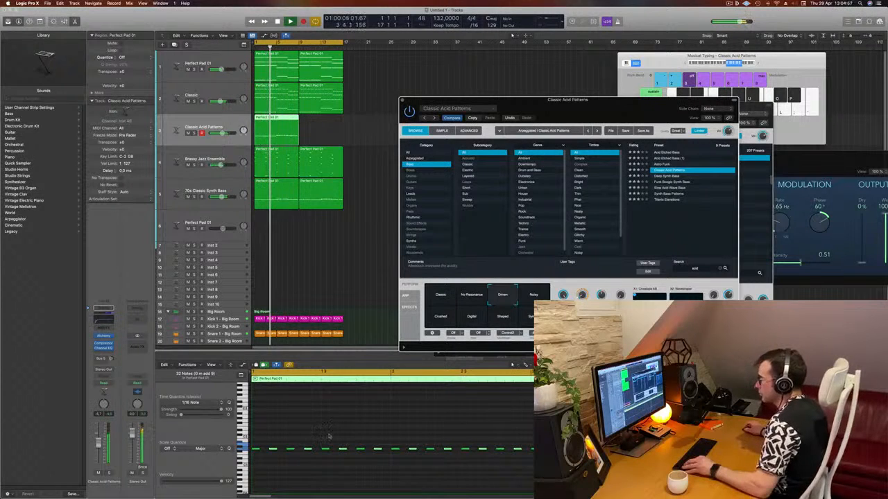
# - Select all notes in the Classic Acid Patterns region and copy them slightly later to fill the gaps between them
pyautogui.click(311, 479)
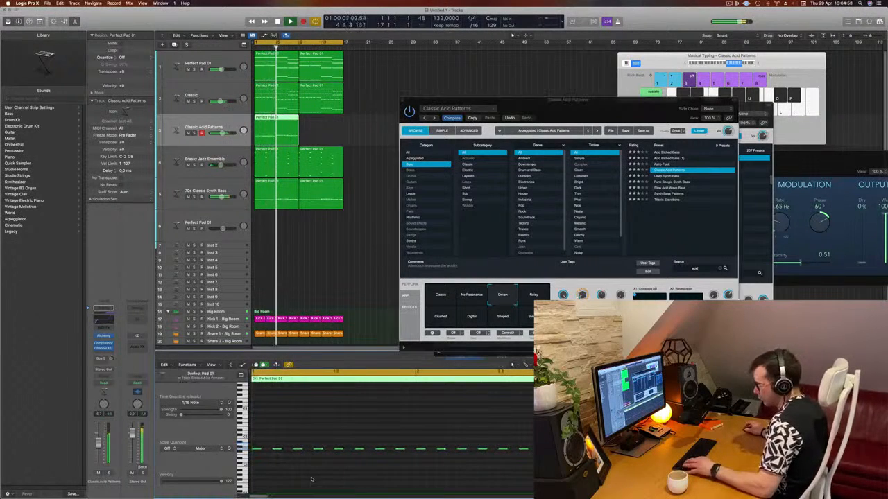
pyautogui.press('super+a')
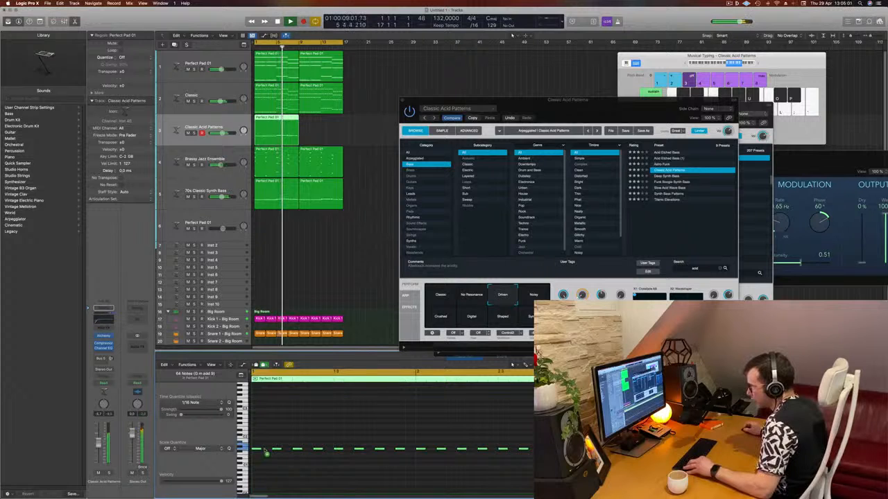
pyautogui.moveTo(264, 451); pyautogui.dragTo(269, 451)
pyautogui.hscroll(-4, 310, 423)
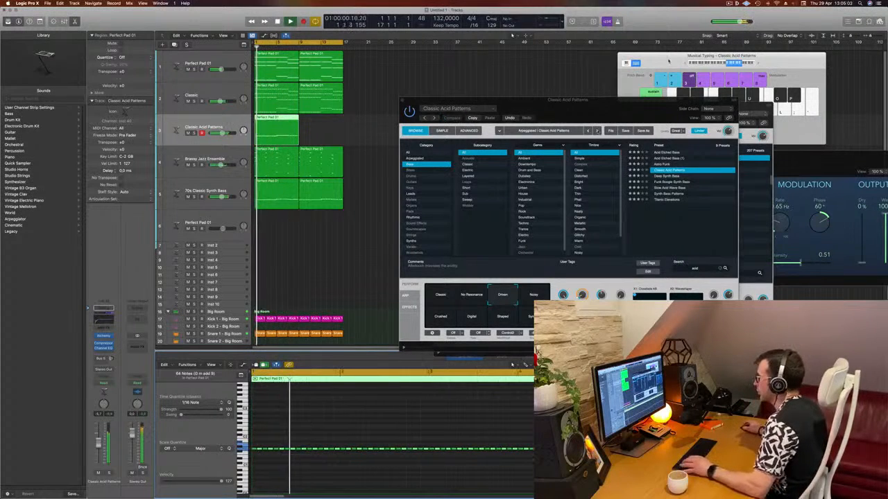
# - Move the Classic Acid Patterns window clear of the regions and adjust its Decay control during playback
pyautogui.moveTo(496, 100); pyautogui.dragTo(537, 58)
pyautogui.press('space')
pyautogui.press('space')
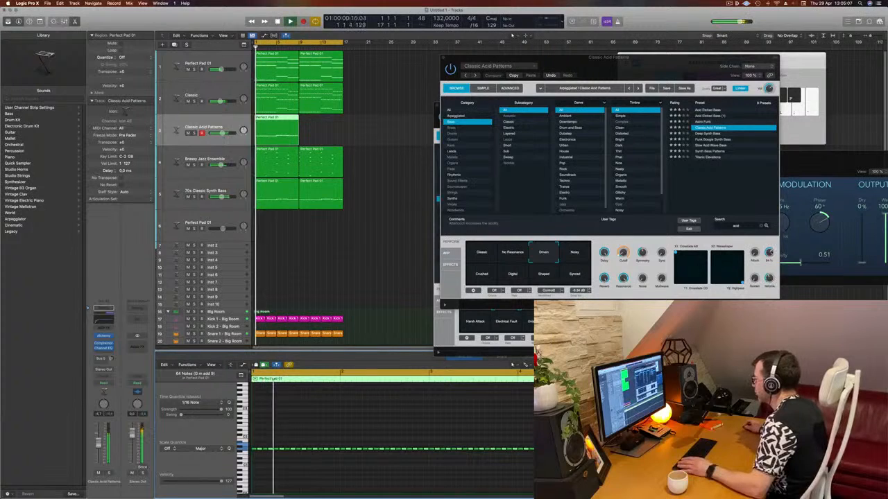
pyautogui.moveTo(769, 254); pyautogui.dragTo(770, 262)
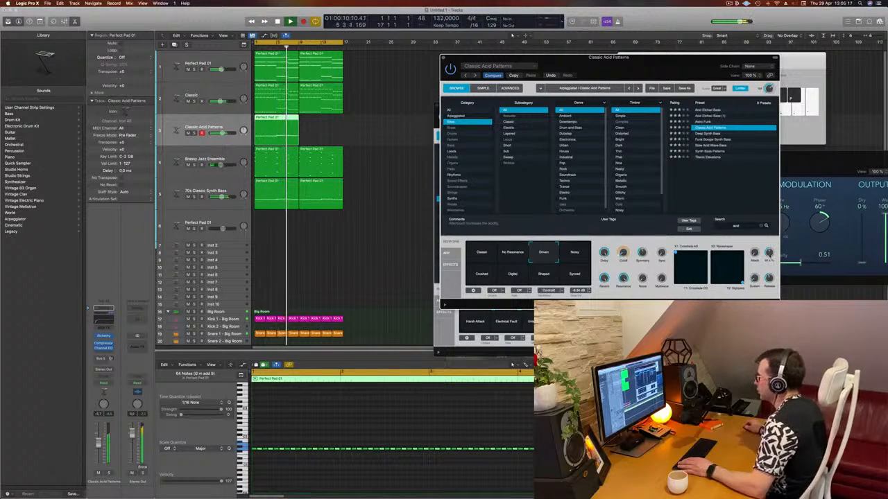
pyautogui.press('space')
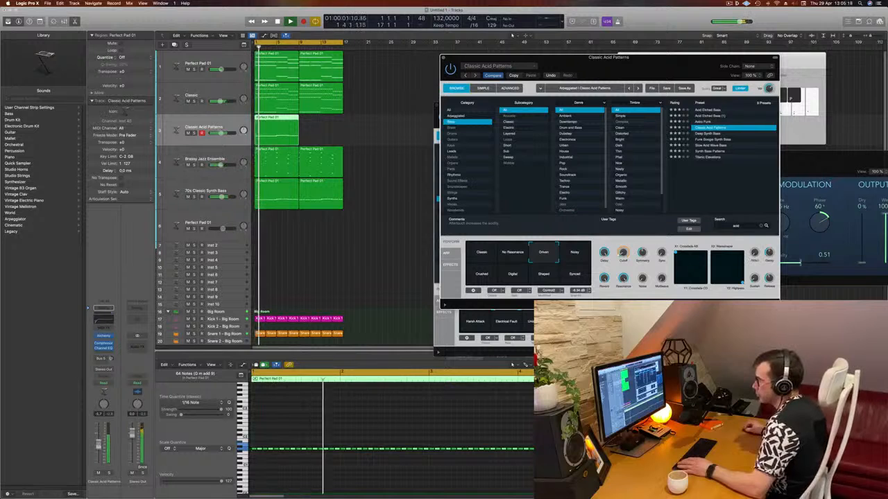
# - Audition the Noisy, Shaped, Crushed and No Resonance snapshots of Classic Acid Patterns and return to Driven
pyautogui.click(580, 258)
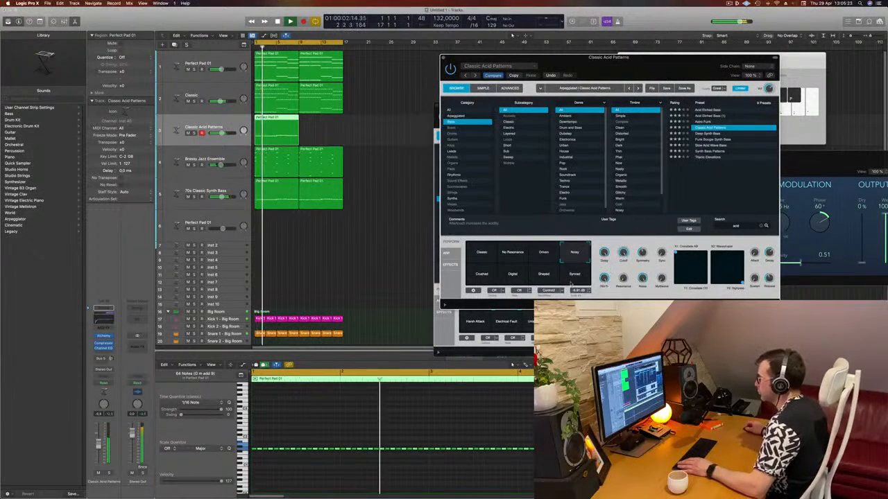
pyautogui.click(545, 275)
pyautogui.click(479, 281)
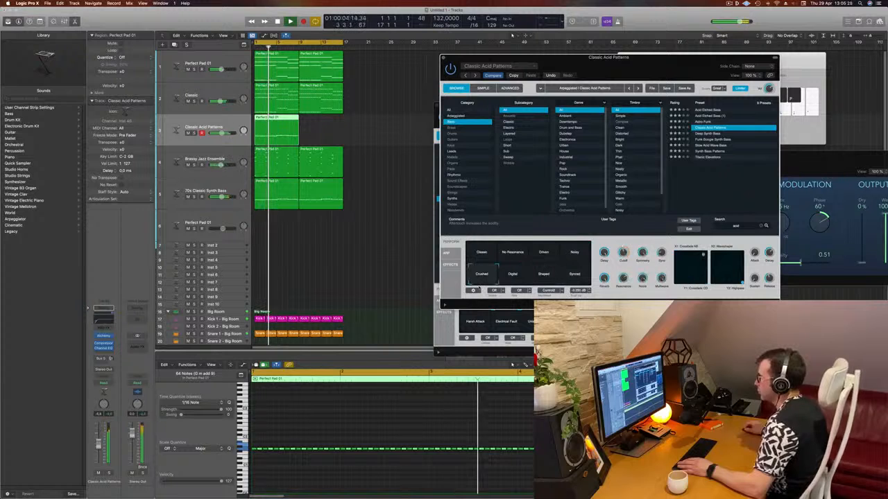
pyautogui.click(515, 252)
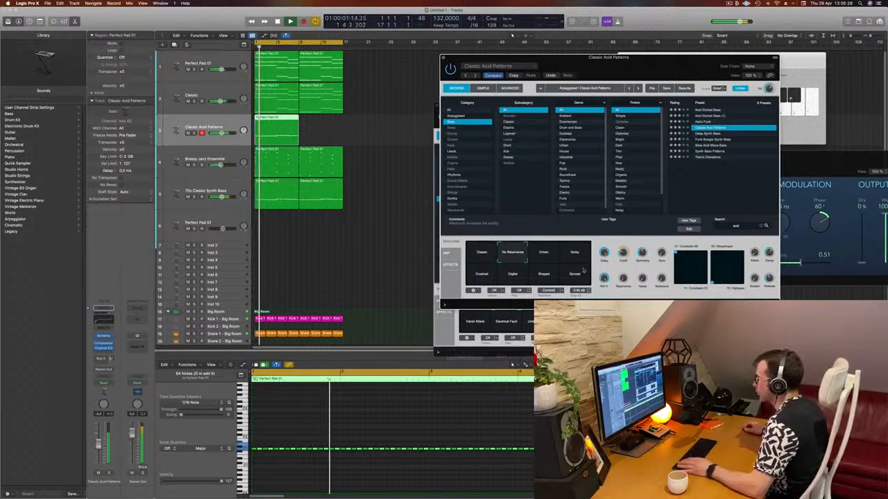
pyautogui.click(551, 253)
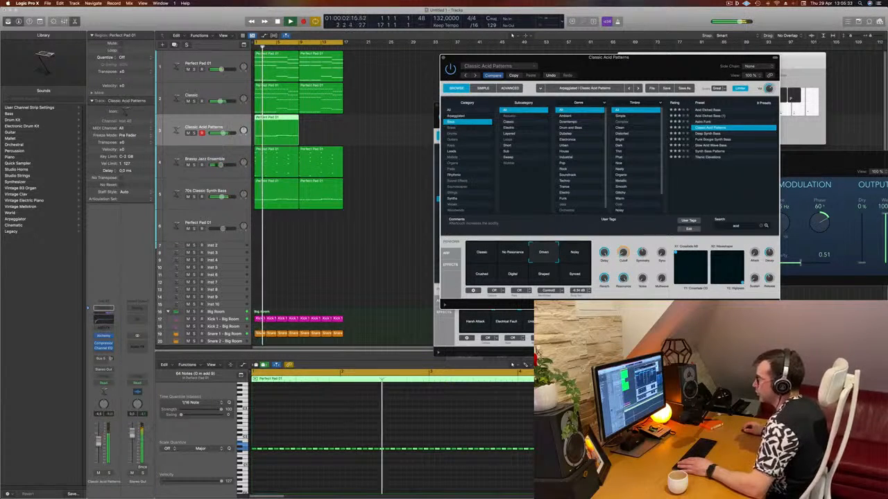
# - Lower the Cutoff control of the Driven snapshot and copy the Classic Acid Patterns region to start at bar 9
pyautogui.moveTo(645, 59); pyautogui.dragTo(305, 59)
pyautogui.moveTo(552, 92)
pyautogui.mouseDown()
pyautogui.moveTo(560, 112)
pyautogui.moveTo(657, 81)
pyautogui.moveTo(665, 88)
pyautogui.moveTo(552, 104)
pyautogui.mouseUp()
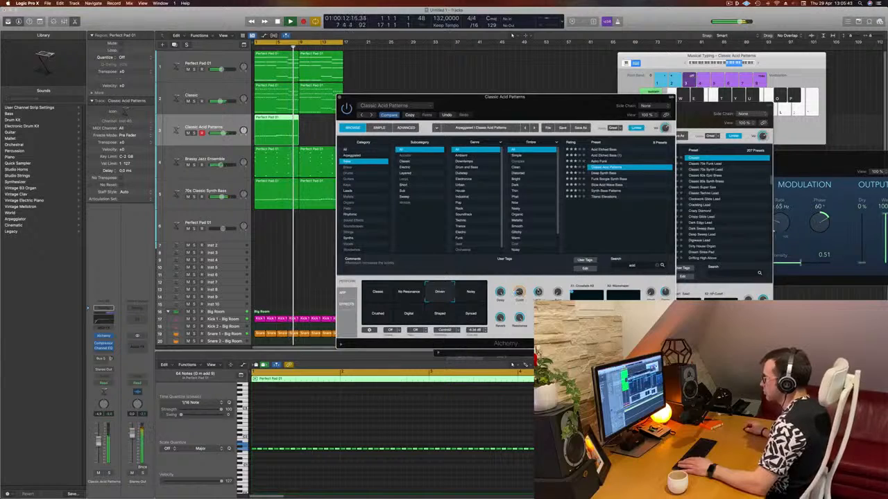
pyautogui.moveTo(521, 280); pyautogui.dragTo(521, 305)
pyautogui.press('Return')
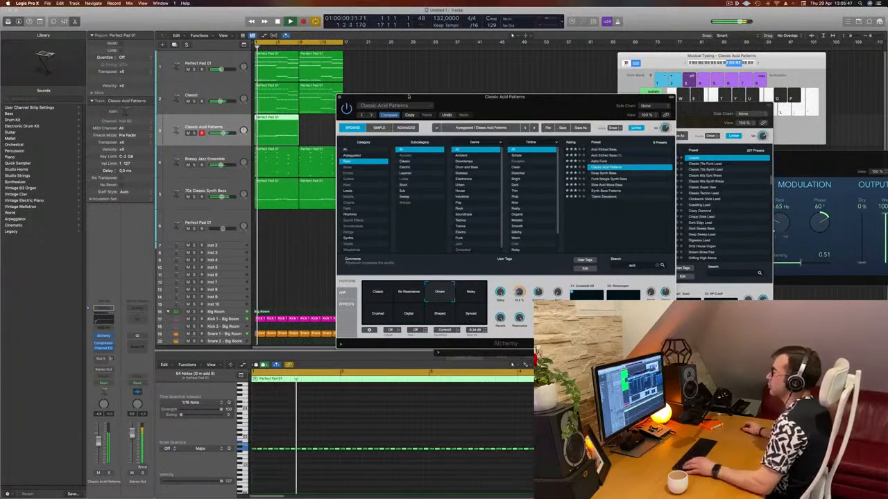
pyautogui.moveTo(505, 96); pyautogui.dragTo(795, 81)
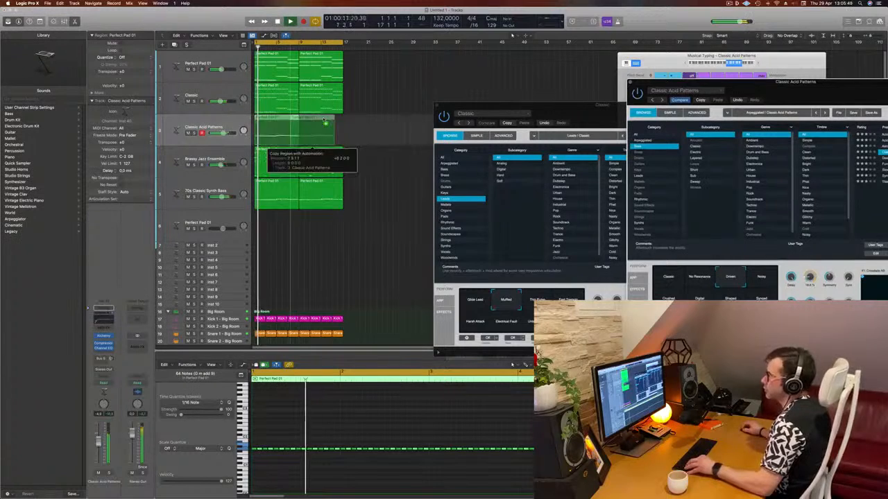
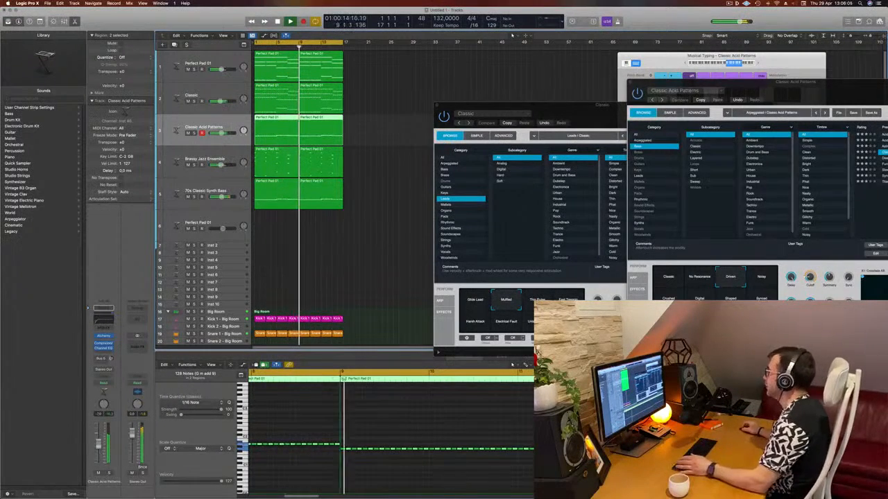
# - Rearrange the two Alchemy windows and fine-tune the Cutoff control of Classic Acid Patterns
pyautogui.moveTo(799, 85); pyautogui.dragTo(737, 52)
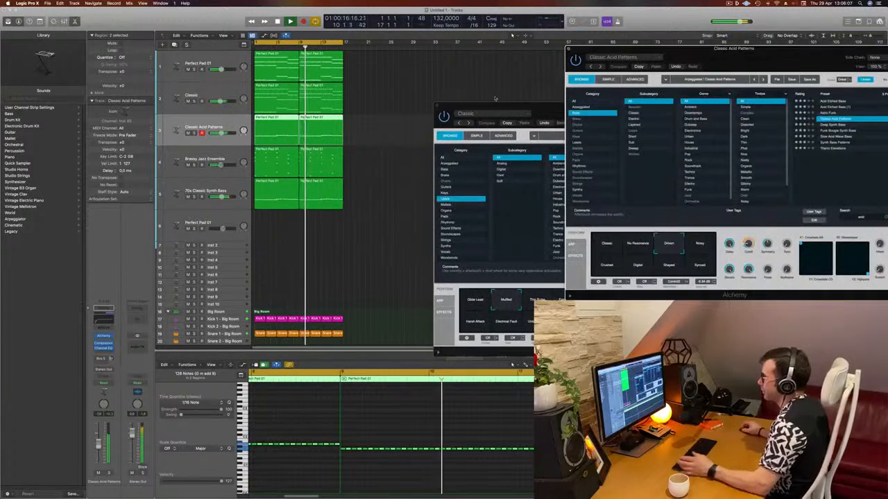
pyautogui.moveTo(508, 108); pyautogui.dragTo(362, 114)
pyautogui.moveTo(441, 121); pyautogui.dragTo(439, 122)
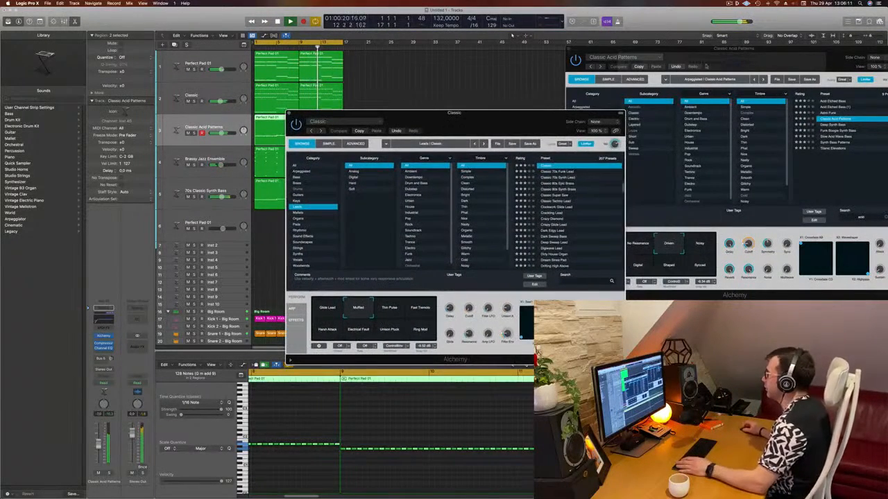
pyautogui.moveTo(771, 58); pyautogui.dragTo(639, 97)
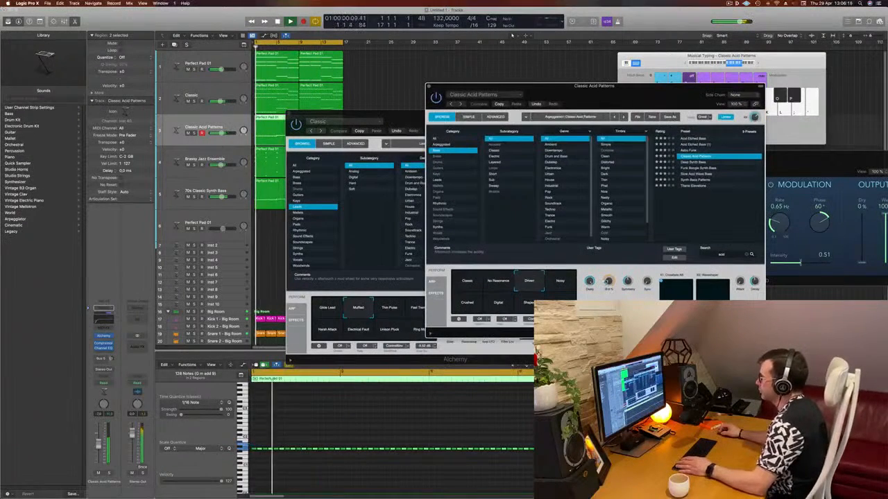
pyautogui.moveTo(608, 281); pyautogui.dragTo(609, 291)
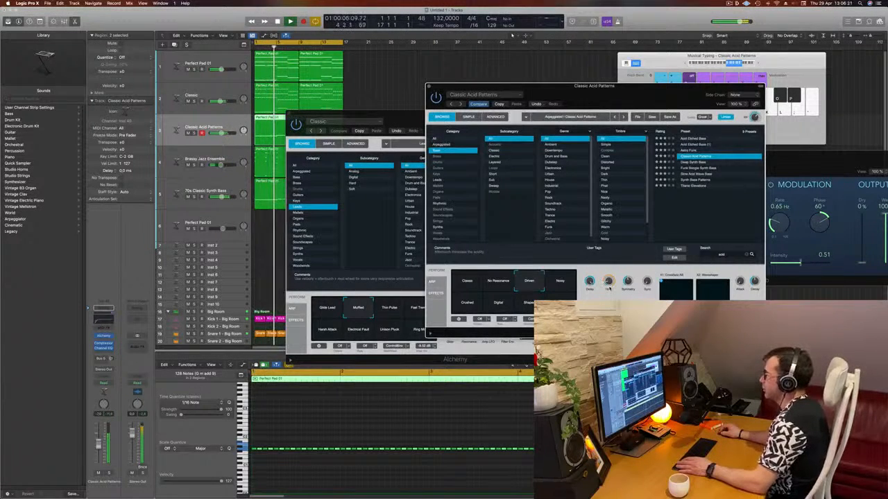
# - Close the Classic Acid Patterns and Classic instrument windows to uncover the arrangement
pyautogui.moveTo(630, 93); pyautogui.dragTo(561, 103)
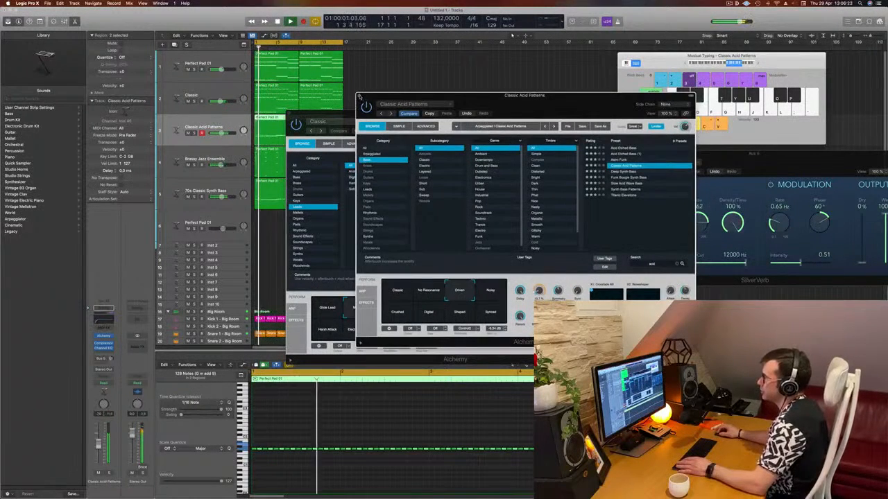
pyautogui.click(359, 97)
pyautogui.moveTo(338, 131); pyautogui.dragTo(366, 131)
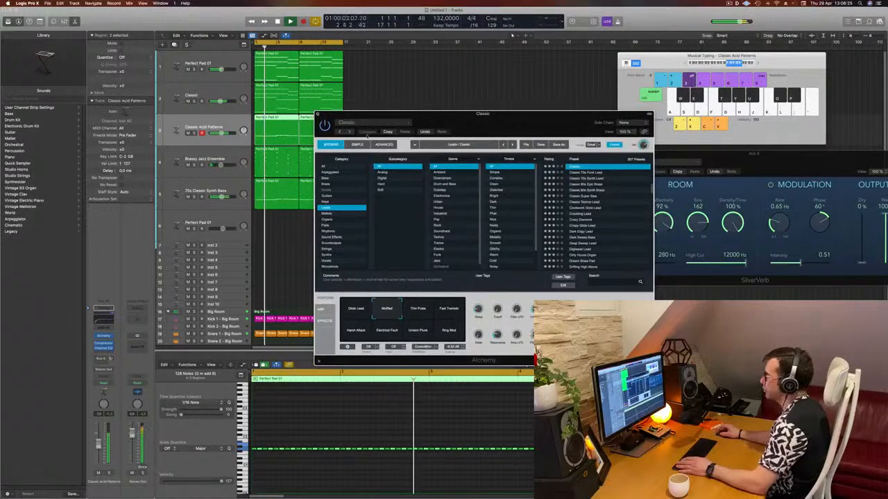
pyautogui.press('super+w')
# - Select all regions and repeat them once so the arrangement runs to bar 33, and clear the selection
pyautogui.press('super+a')
pyautogui.press('super+r')
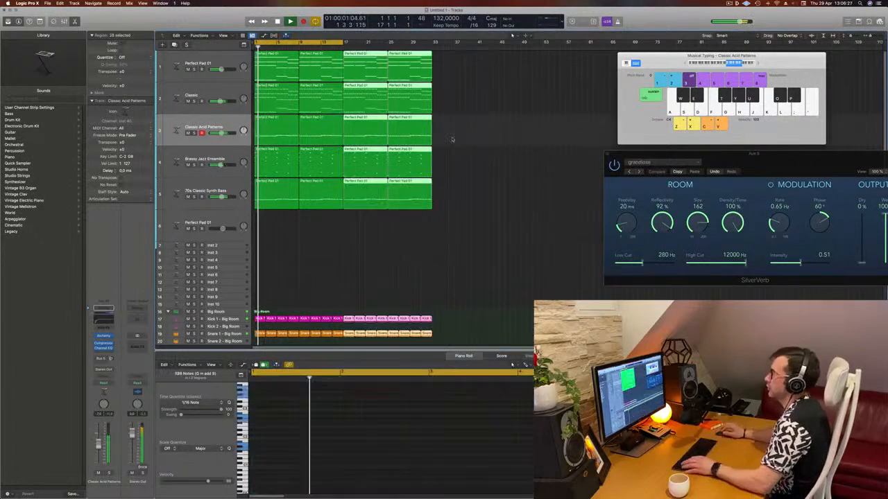
pyautogui.scroll(-2, 475, 203)
pyautogui.click(475, 203)
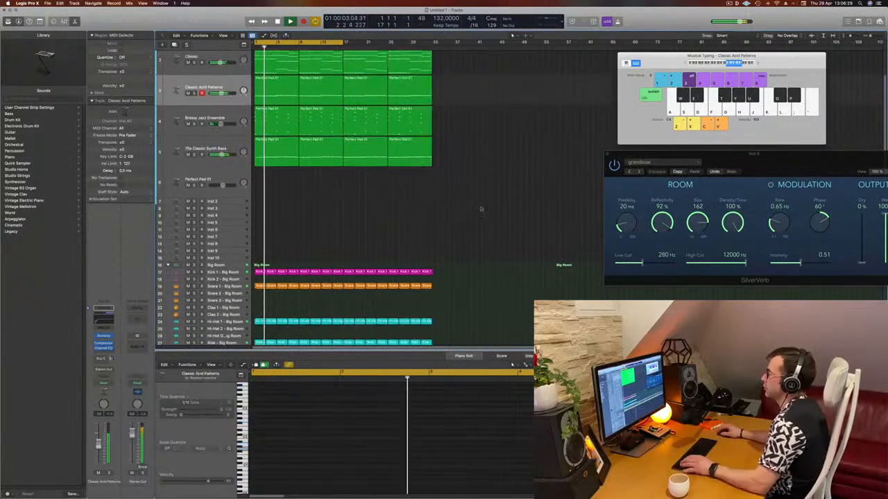
pyautogui.scroll(2, 485, 173)
# - Open the Alchemy instrument of the Brassy Jazz Ensemble track and place its window below the upper tracks
pyautogui.click(234, 152)
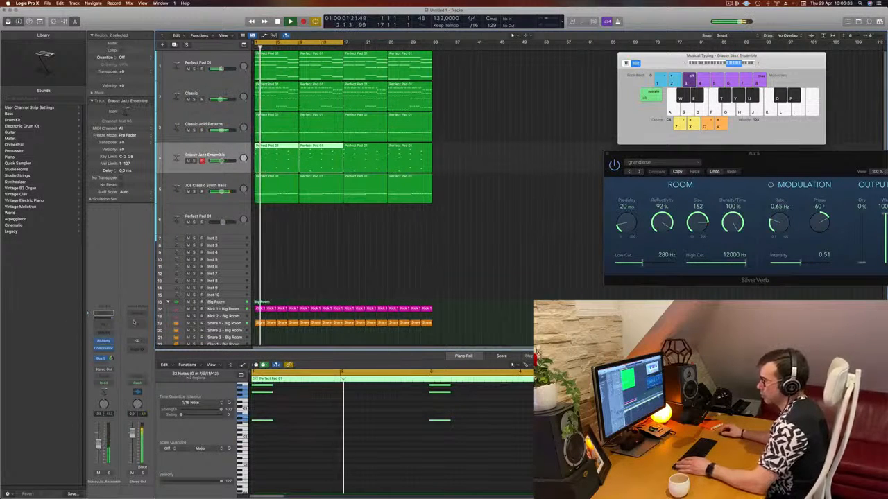
pyautogui.press('e')
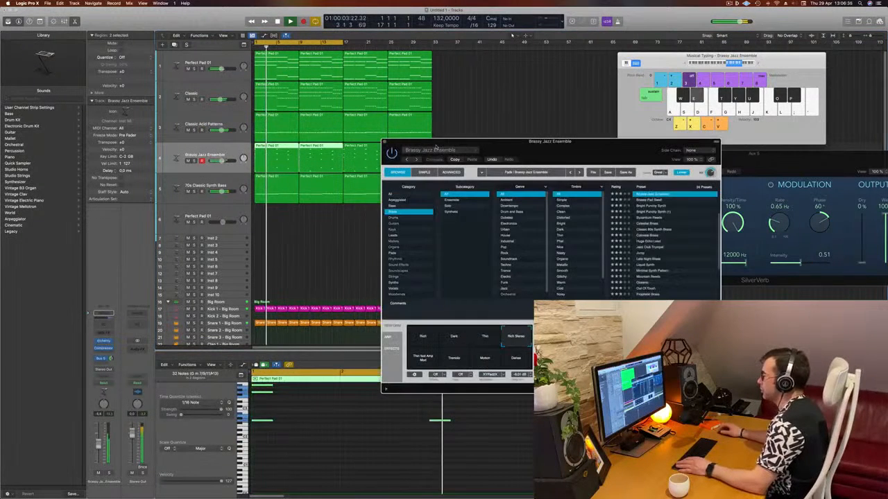
pyautogui.moveTo(612, 152); pyautogui.dragTo(583, 144)
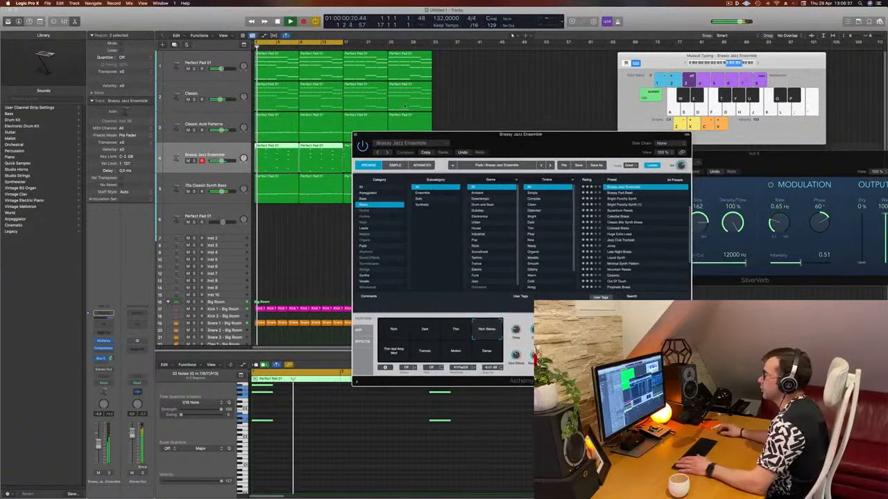
# - Adjust the threshold of the Compressor on the Classic Acid Patterns track and close the compressor
pyautogui.click(215, 119)
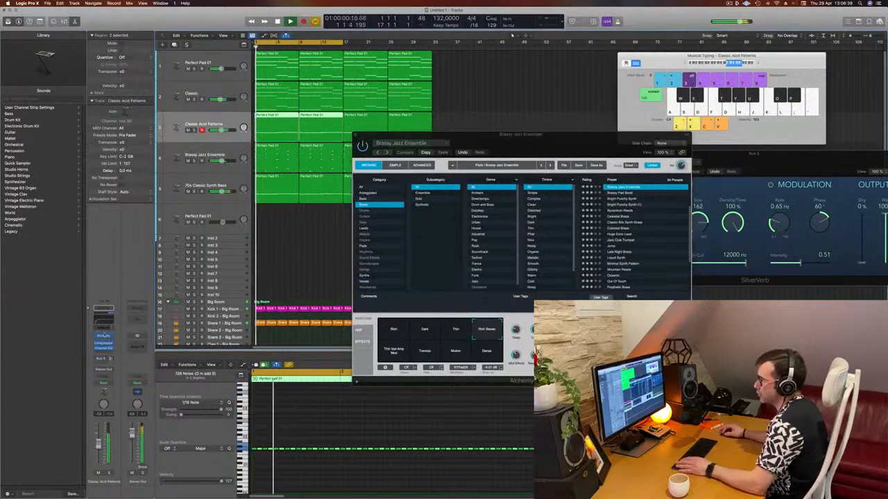
pyautogui.click(104, 344)
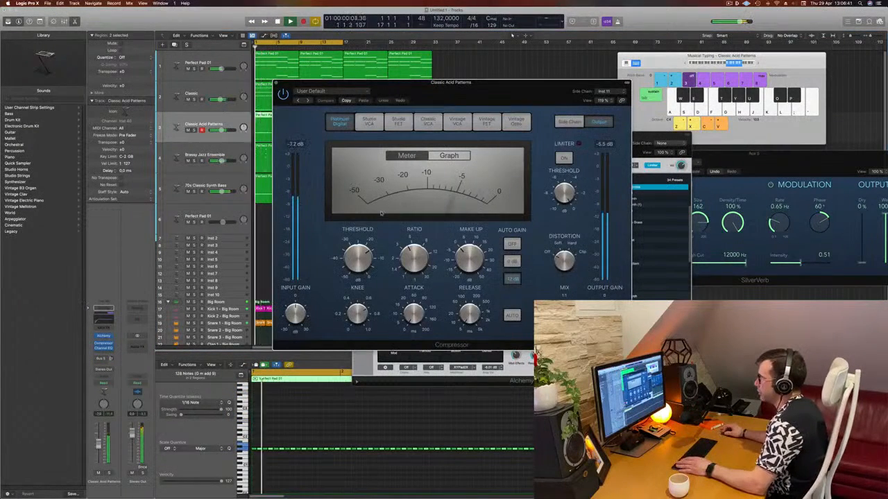
pyautogui.moveTo(367, 261); pyautogui.dragTo(367, 260)
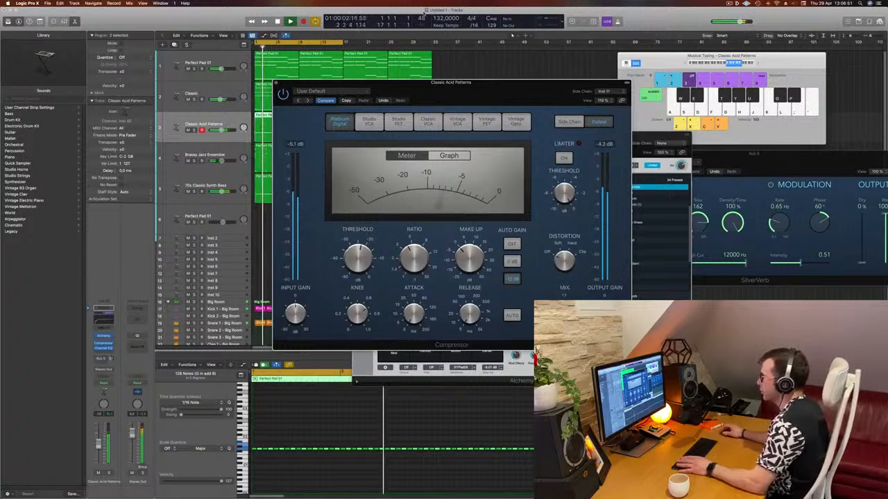
pyautogui.click(275, 83)
pyautogui.press('Return')
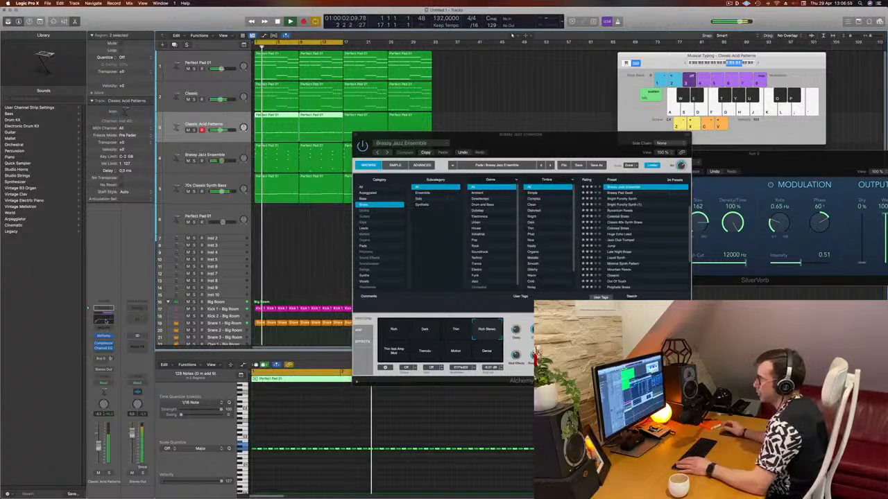
# - Set the low cut of the Classic Acid Patterns Channel EQ to 88 Hz, check the track in solo and close the EQ
pyautogui.click(104, 348)
pyautogui.moveTo(359, 194); pyautogui.dragTo(398, 193)
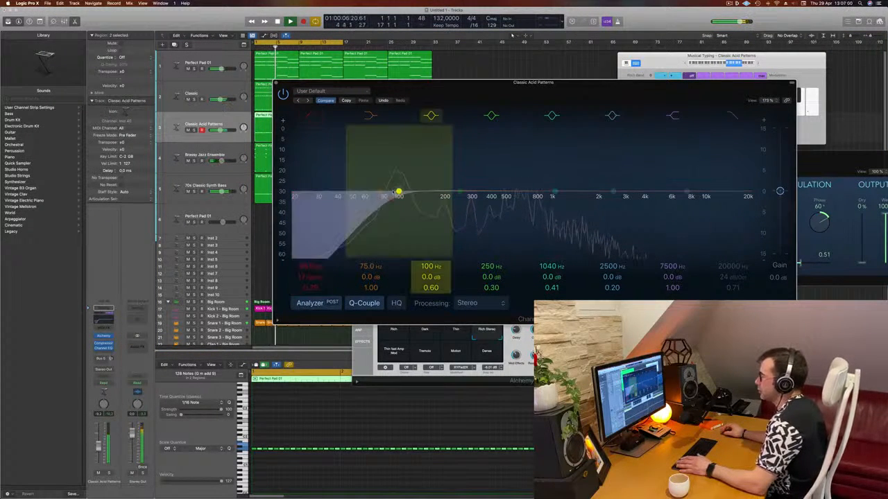
pyautogui.click(109, 472)
pyautogui.click(109, 473)
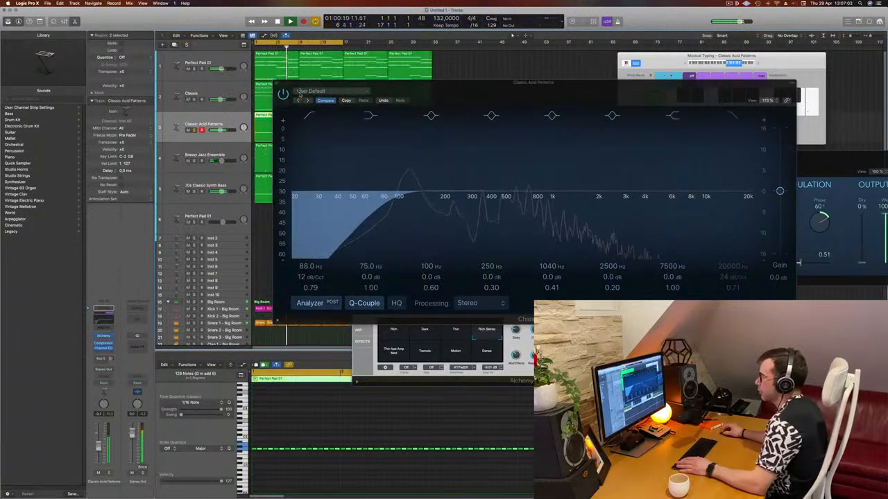
pyautogui.click(275, 85)
# - Close the Brassy Jazz Ensemble instrument window, deselect the regions and listen to the full arrangement
pyautogui.click(356, 134)
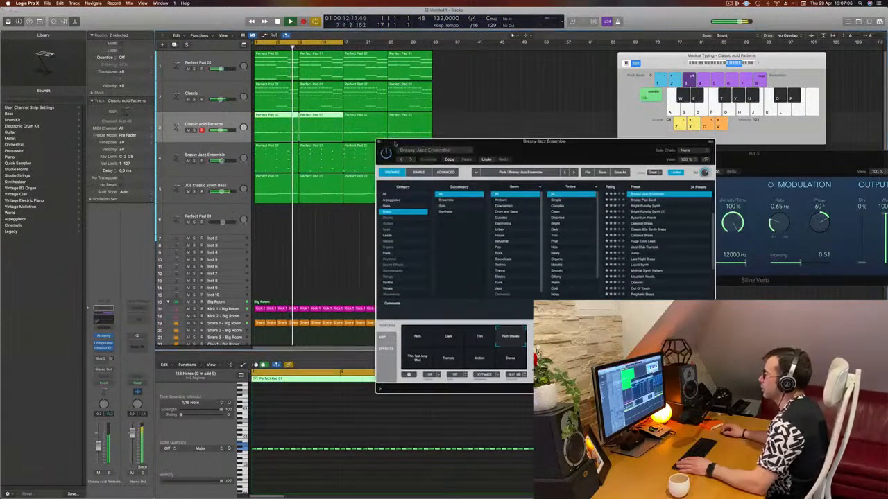
pyautogui.click(379, 142)
pyautogui.click(337, 238)
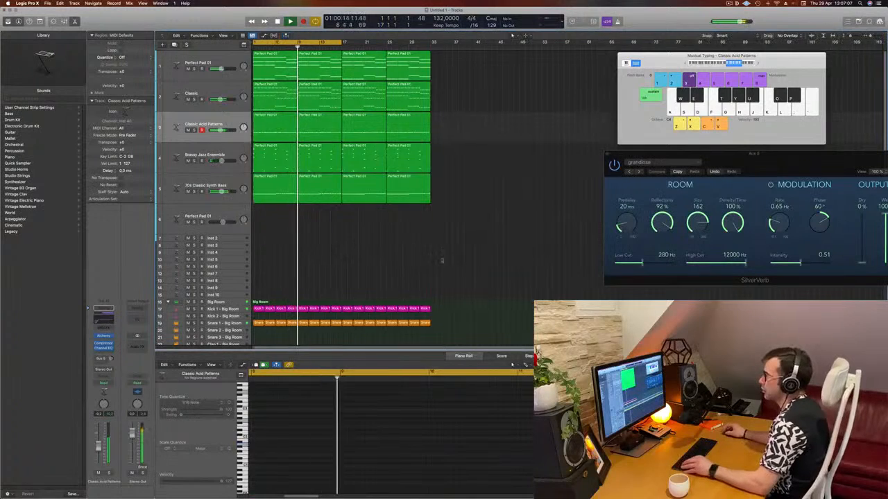
pyautogui.scroll(2, 369, 254)
pyautogui.scroll(-3, 370, 253)
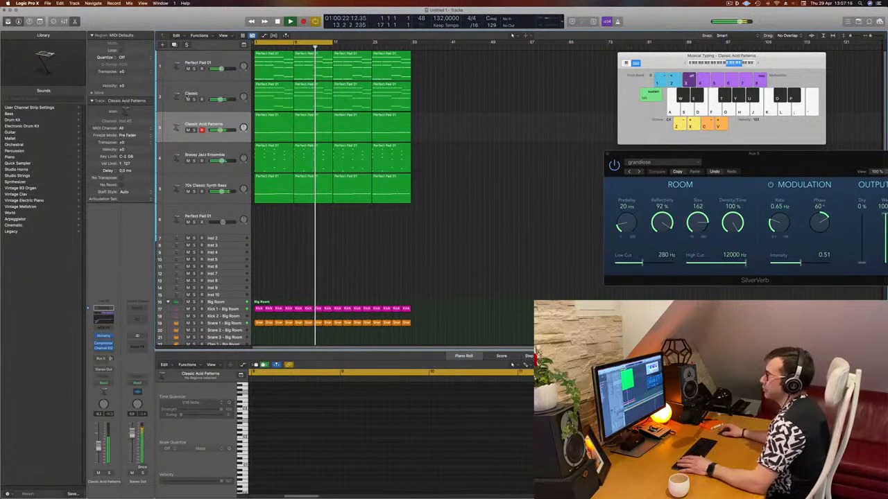
# - Go through the Classic and Brassy Jazz Ensemble tracks and open the Alchemy instrument of the first Perfect Pad 01 track
pyautogui.click(205, 93)
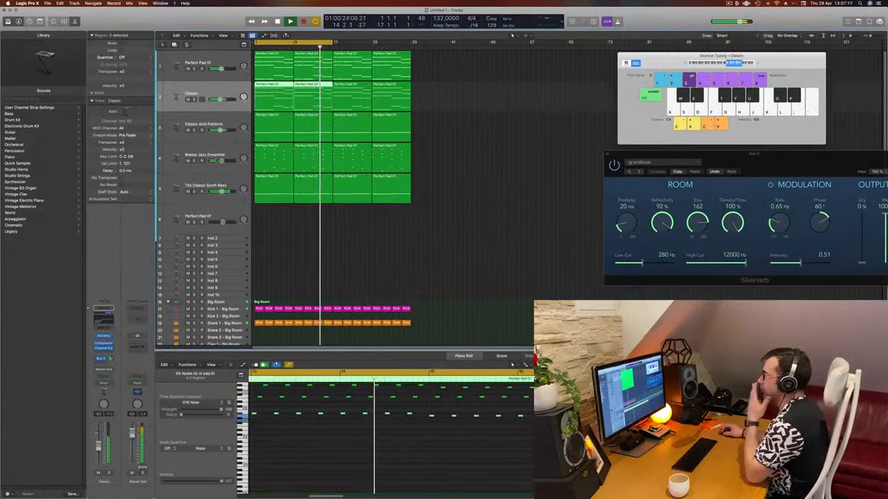
pyautogui.click(208, 156)
pyautogui.click(193, 68)
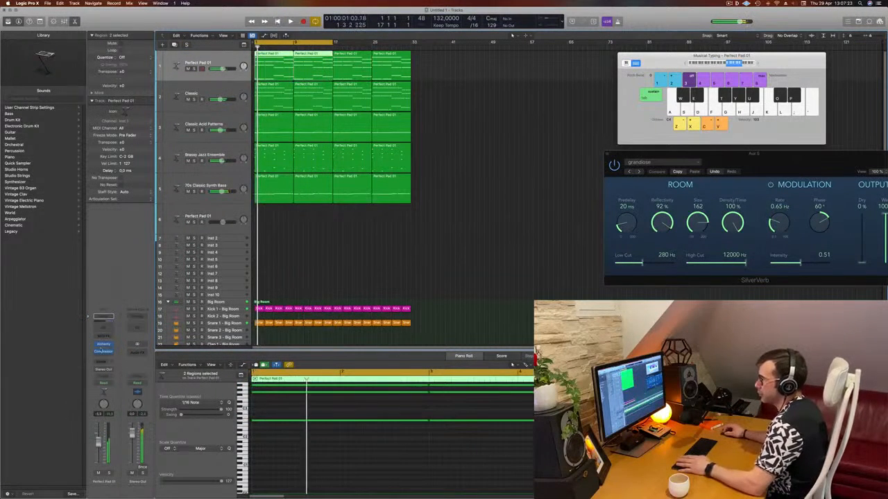
pyautogui.click(104, 345)
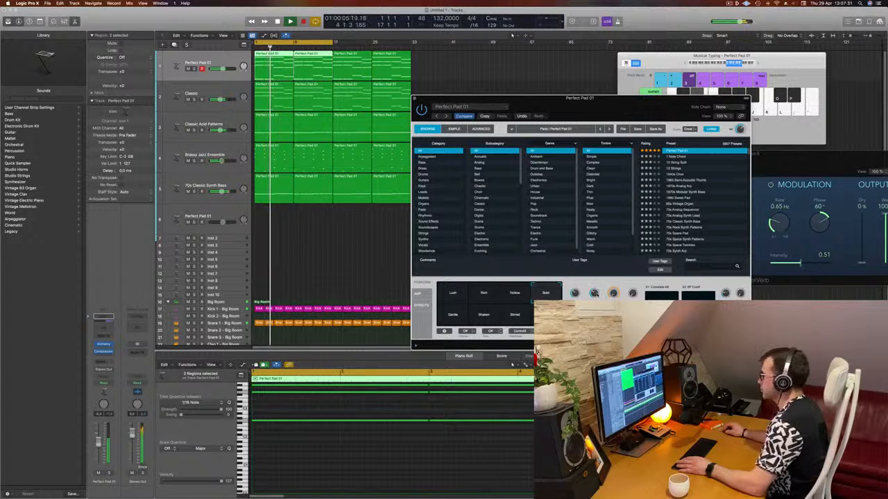
# - Close the Perfect Pad 01 instrument window, deselect the regions and play the arrangement from its beginning
pyautogui.moveTo(634, 108); pyautogui.dragTo(611, 126)
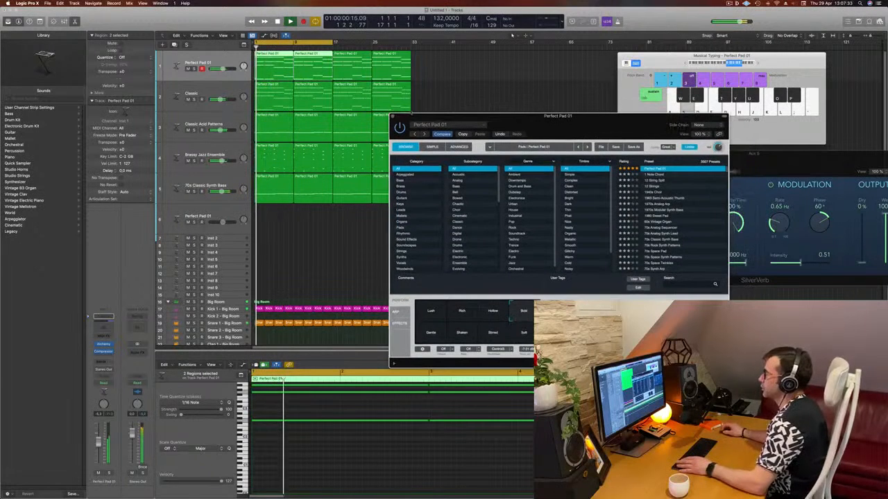
pyautogui.click(322, 250)
pyautogui.press('Return')
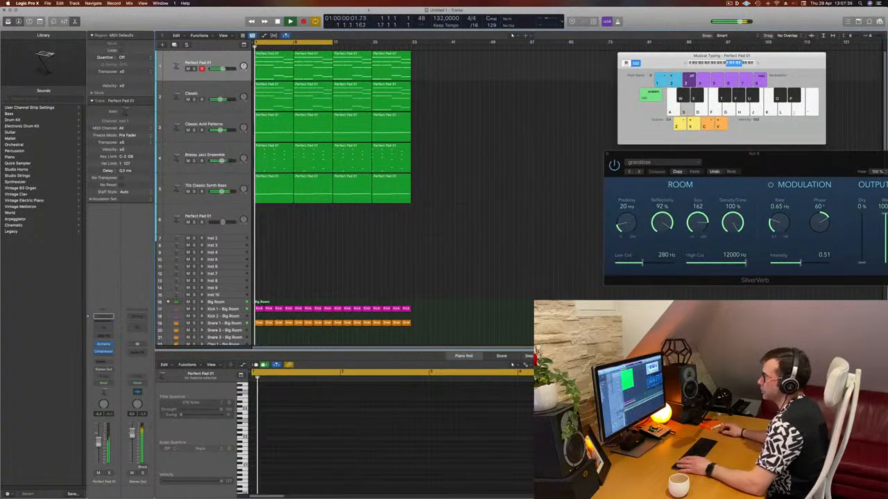
pyautogui.moveTo(401, 53); pyautogui.dragTo(413, 53)
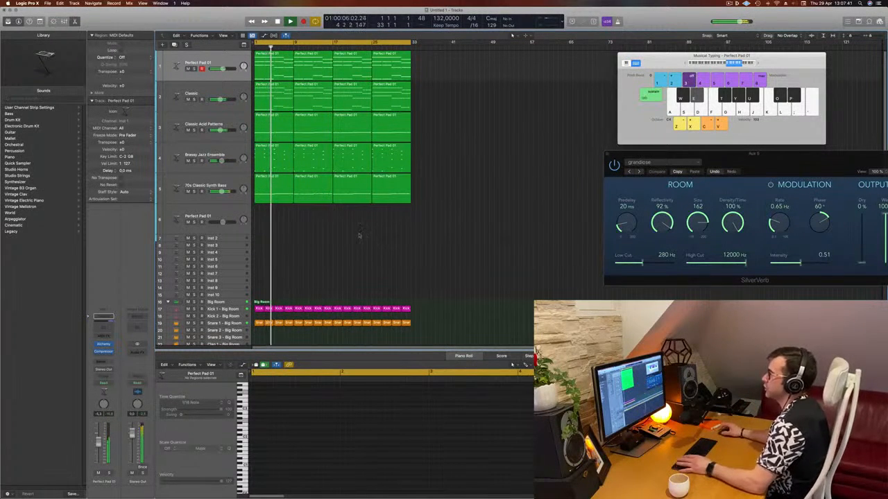
# - Select the Classic Acid Patterns track and lower its volume slightly, then deselect its regions
pyautogui.click(202, 117)
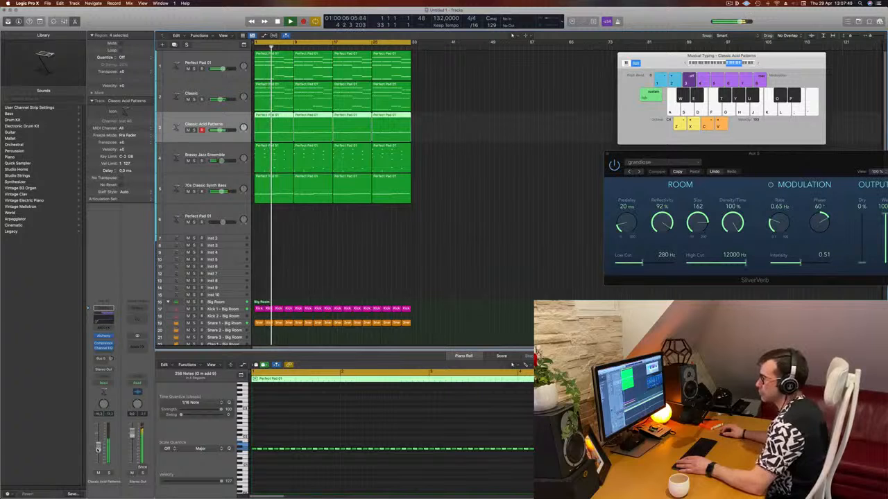
pyautogui.click(417, 274)
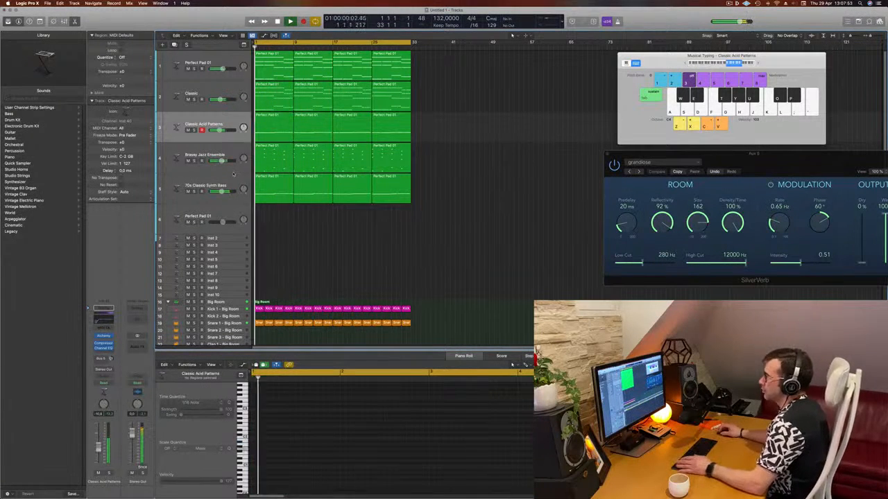
# - Duplicate the Brassy Jazz Ensemble track without its regions and load the Yamaha Grand Piano sound on the copy
pyautogui.click(236, 182)
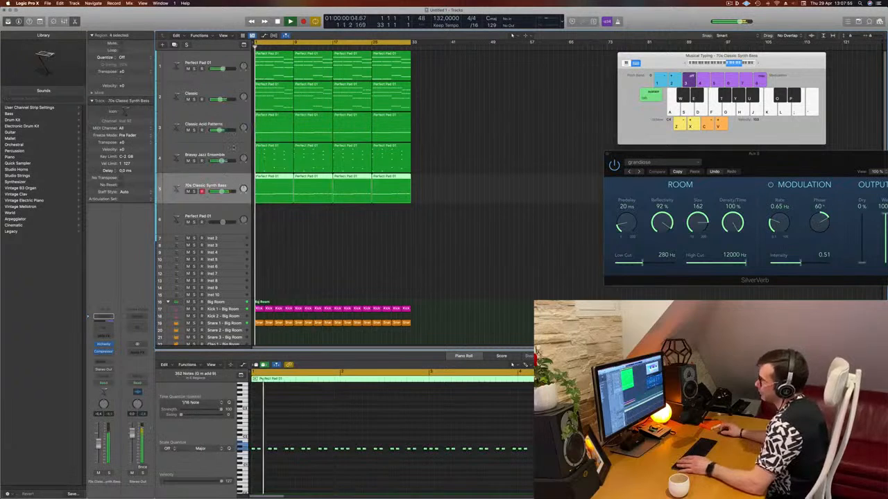
pyautogui.click(230, 153)
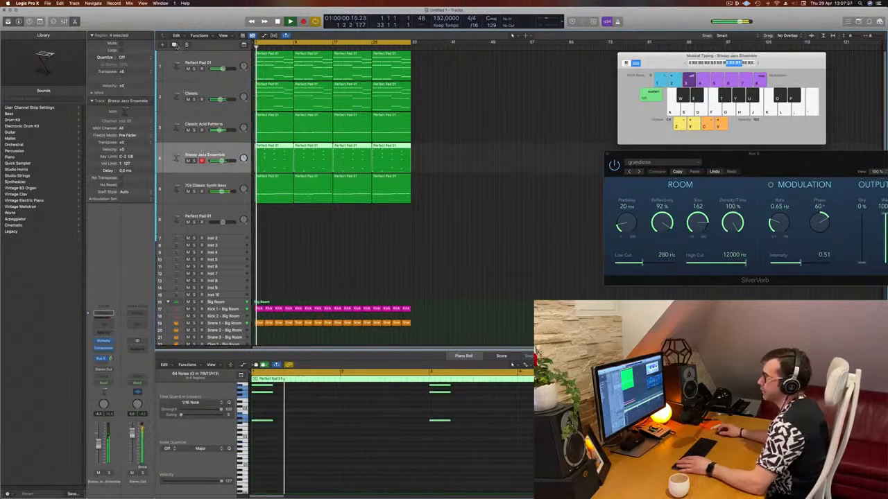
pyautogui.press('super+d')
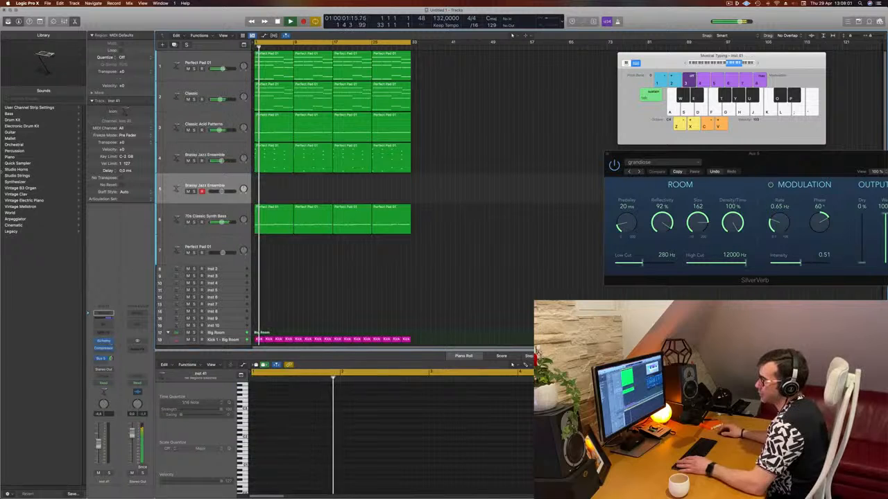
pyautogui.click(25, 156)
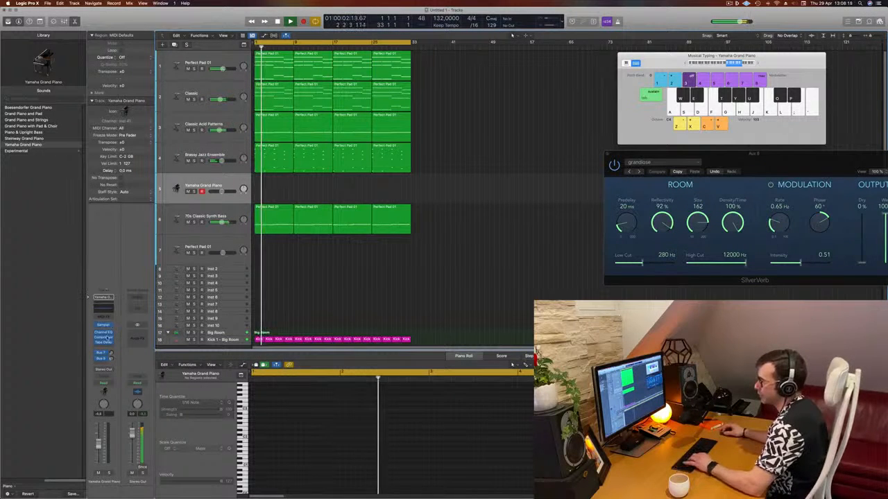
# - Add a send to Bus 5 on the Yamaha Grand Piano channel strip
pyautogui.click(103, 363)
pyautogui.moveTo(111, 373)
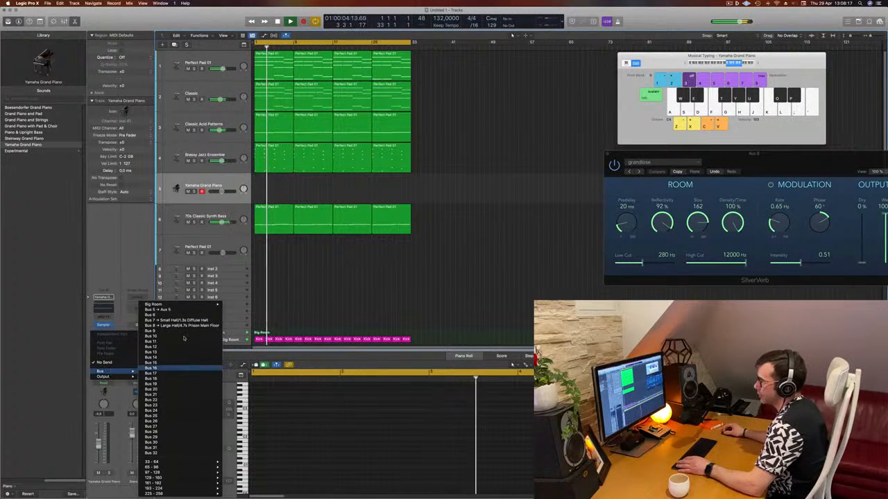
pyautogui.click(166, 321)
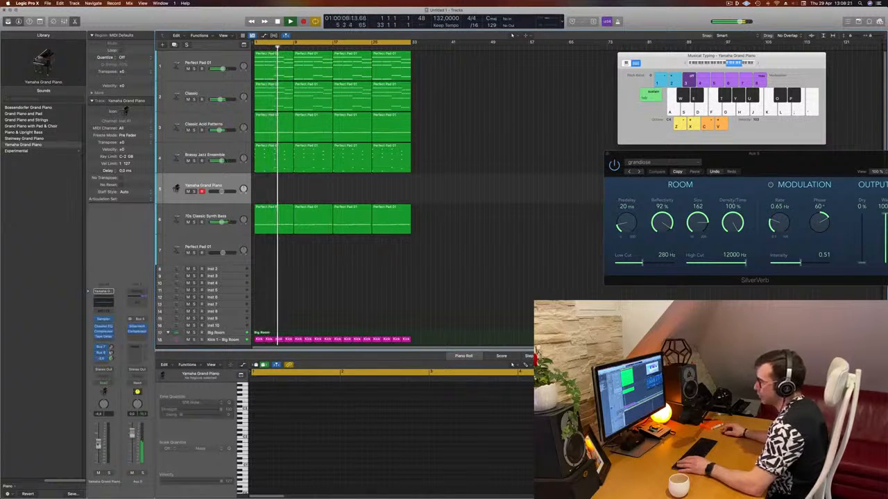
# - Improvise a piano melody over the playing arrangement with Musical Typing on the Yamaha Grand Piano track, using octave C3
pyautogui.press('h')
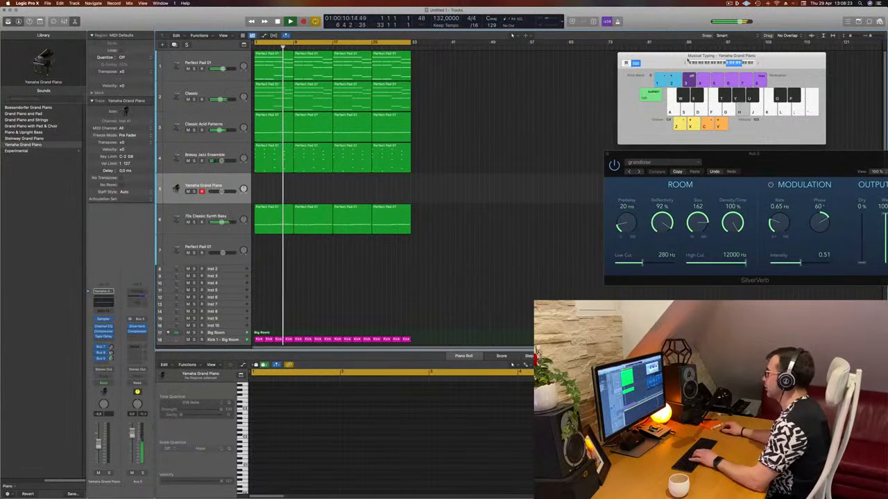
pyautogui.press('j')
pyautogui.press('k')
pyautogui.press('j')
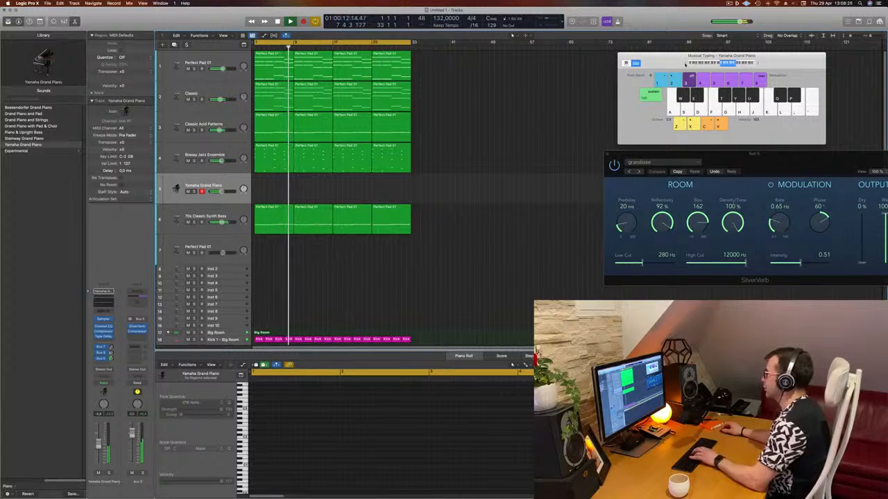
pyautogui.press('h')
pyautogui.press('j')
pyautogui.press('k')
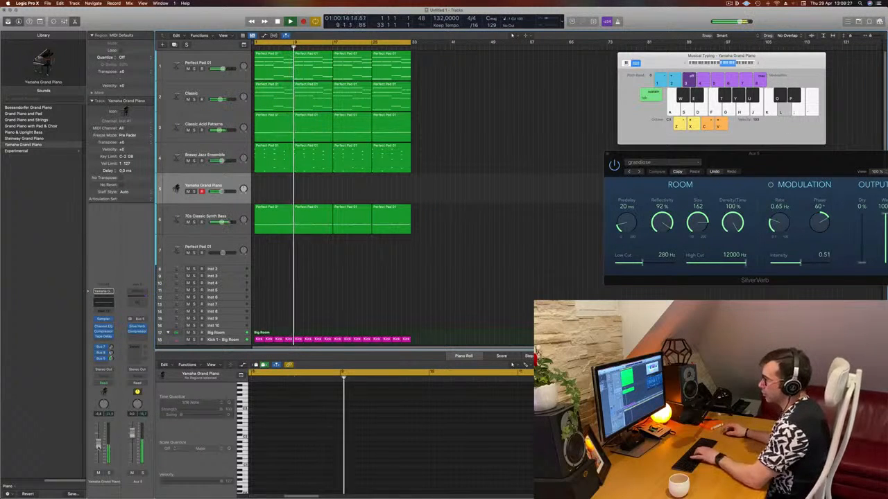
pyautogui.press('k')
pyautogui.press('j')
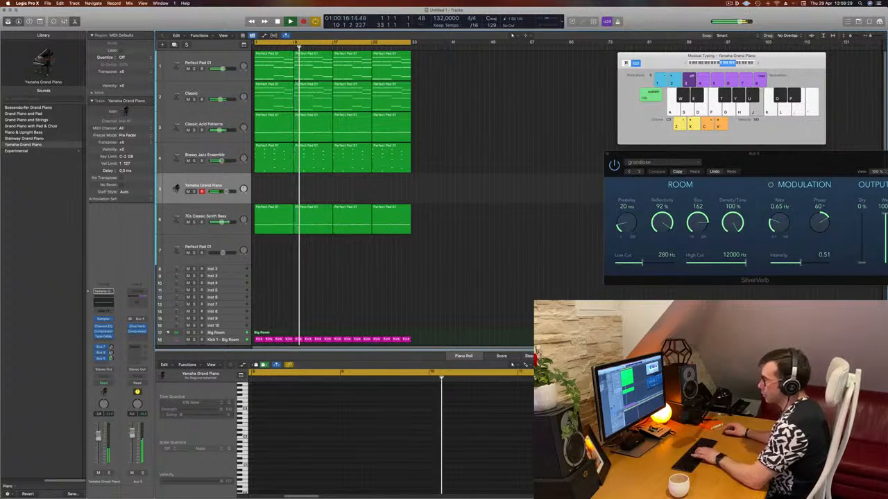
pyautogui.press('l')
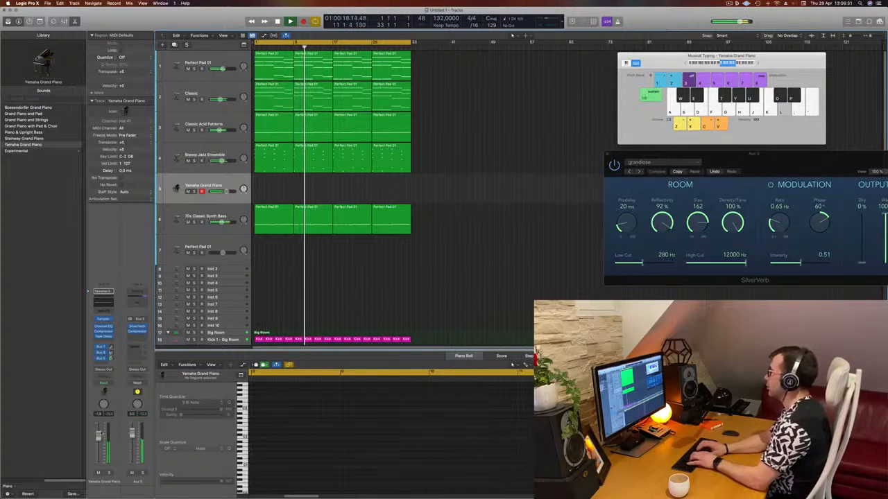
pyautogui.press("'")
pyautogui.press("'")
pyautogui.press("'")
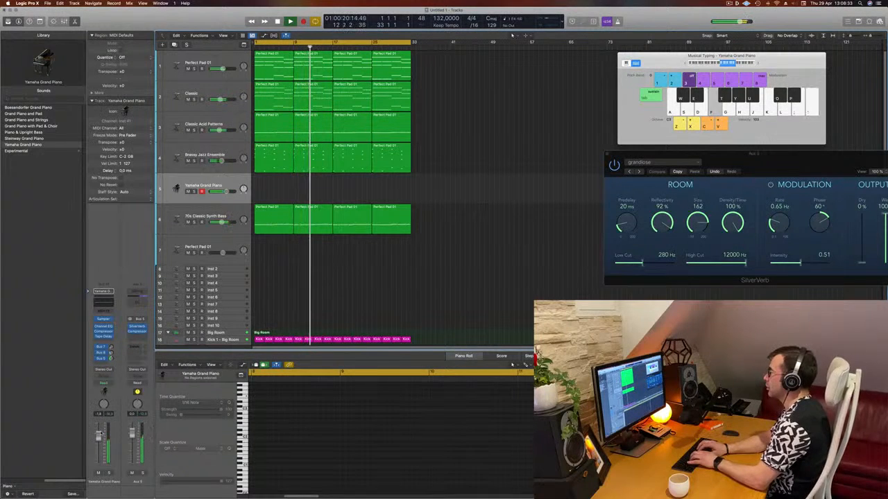
pyautogui.press("'")
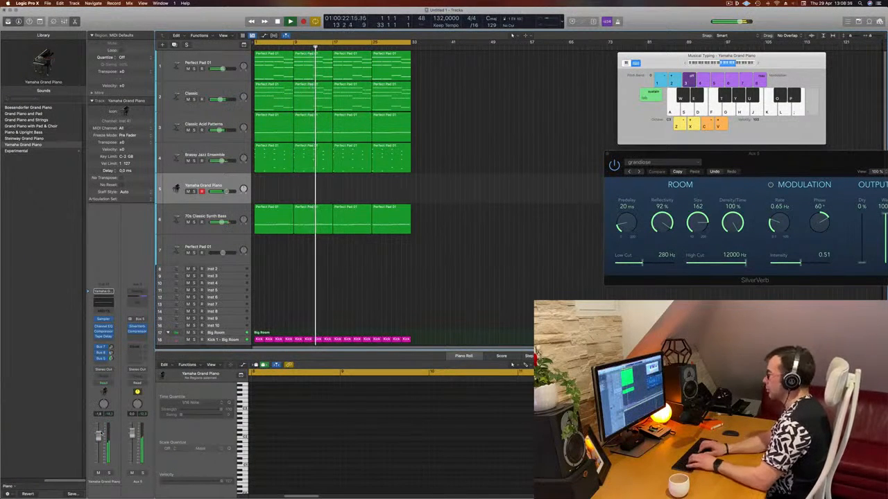
pyautogui.press("'")
pyautogui.press('d')
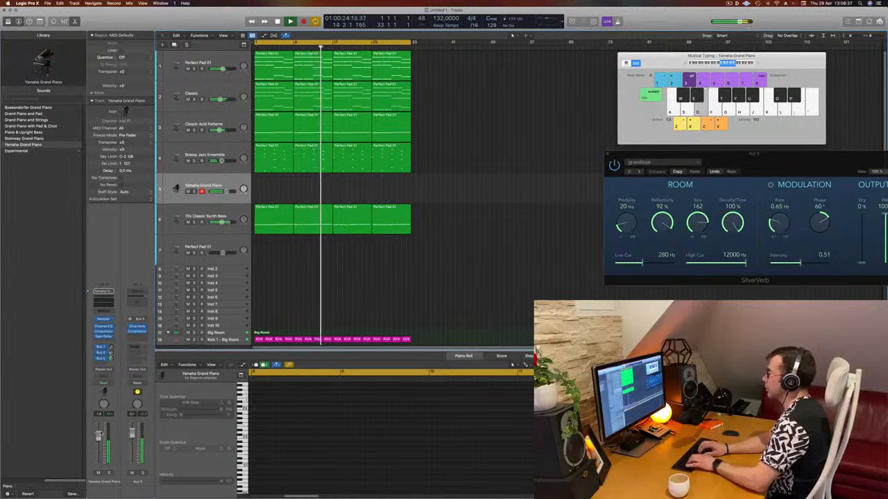
pyautogui.press('f')
pyautogui.press('s')
pyautogui.press('d')
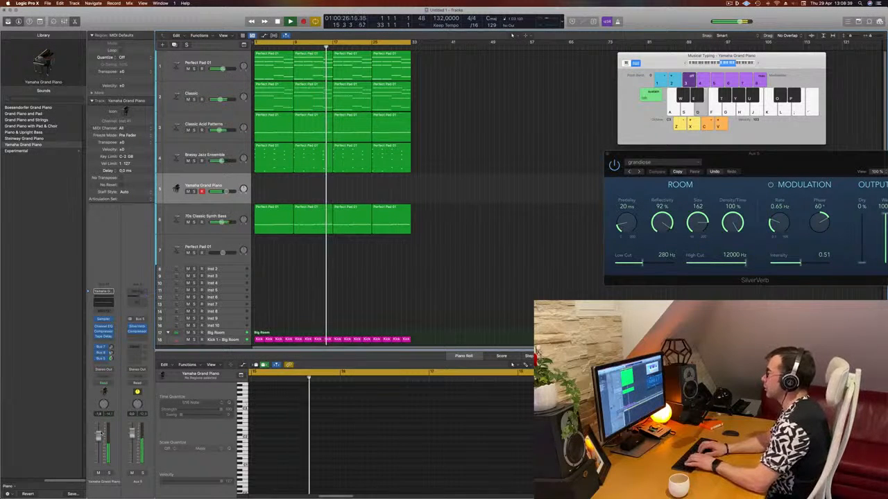
pyautogui.press('f')
pyautogui.press('s')
pyautogui.press('d')
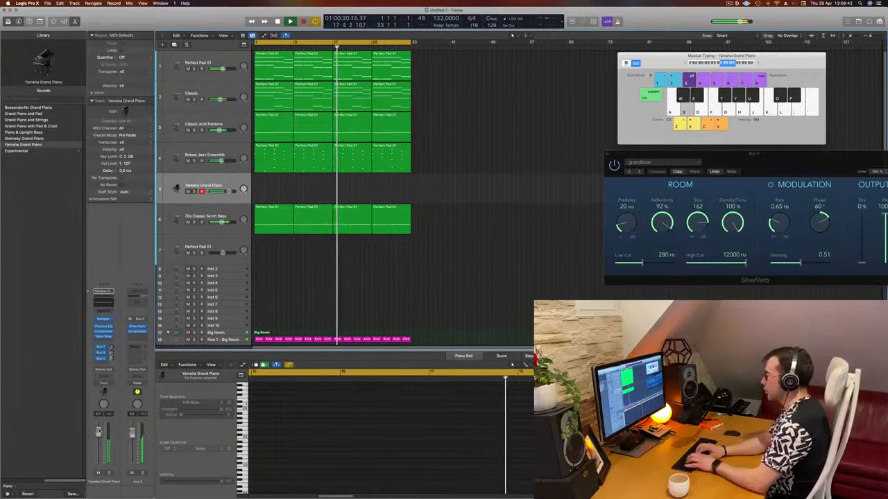
pyautogui.press('d')
pyautogui.press('f')
pyautogui.press('k')
pyautogui.press('l')
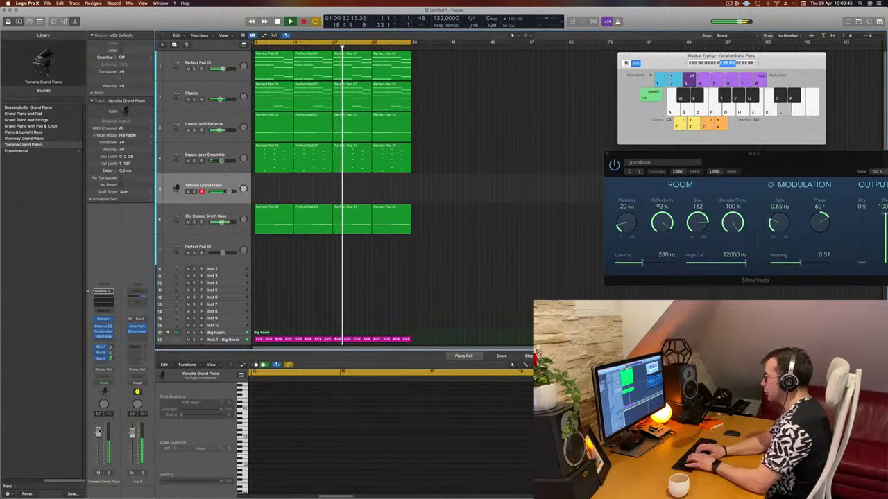
pyautogui.press('s')
pyautogui.press('l')
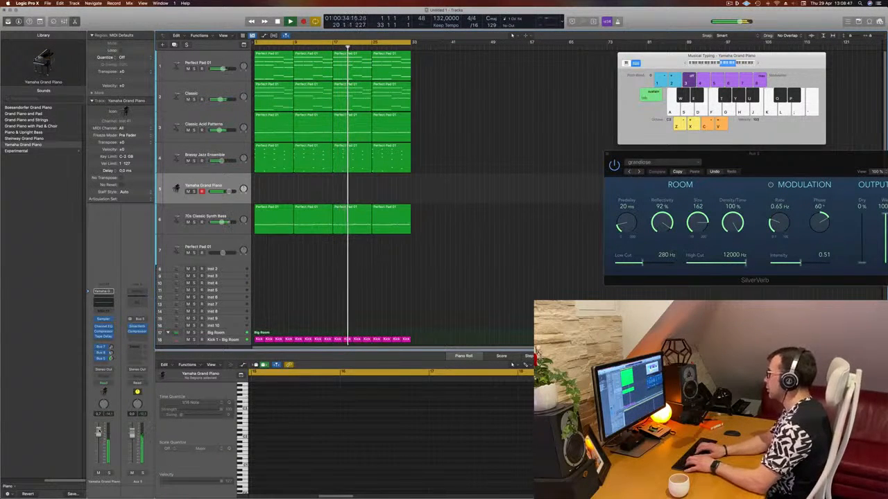
pyautogui.press('k')
pyautogui.press("'")
pyautogui.press("'")
pyautogui.press(';')
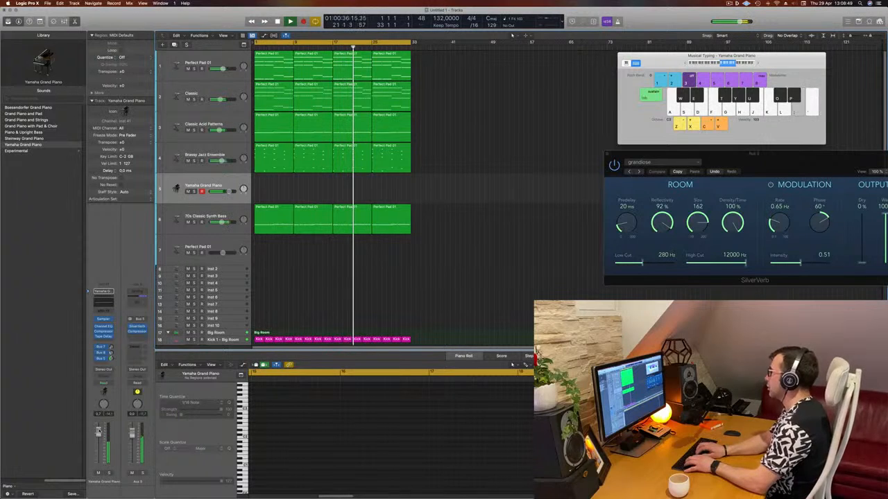
pyautogui.press("'")
pyautogui.press('l')
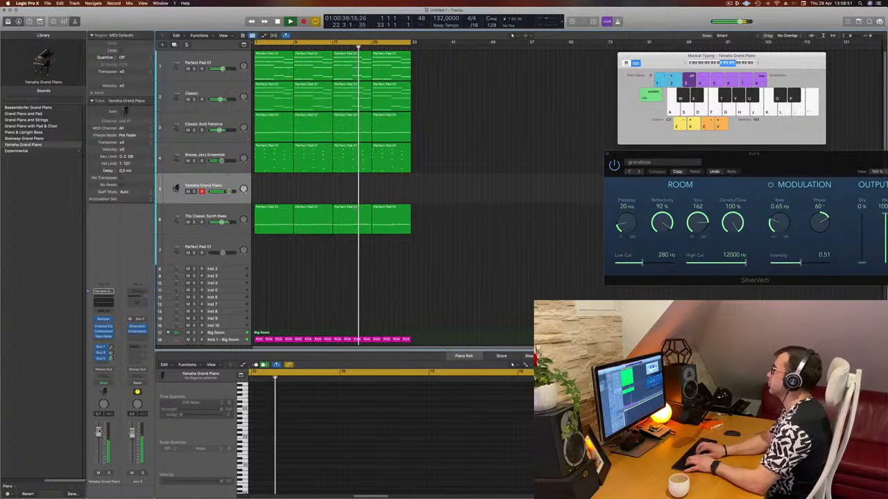
pyautogui.press('k')
pyautogui.press('k')
pyautogui.press("'")
pyautogui.press("'")
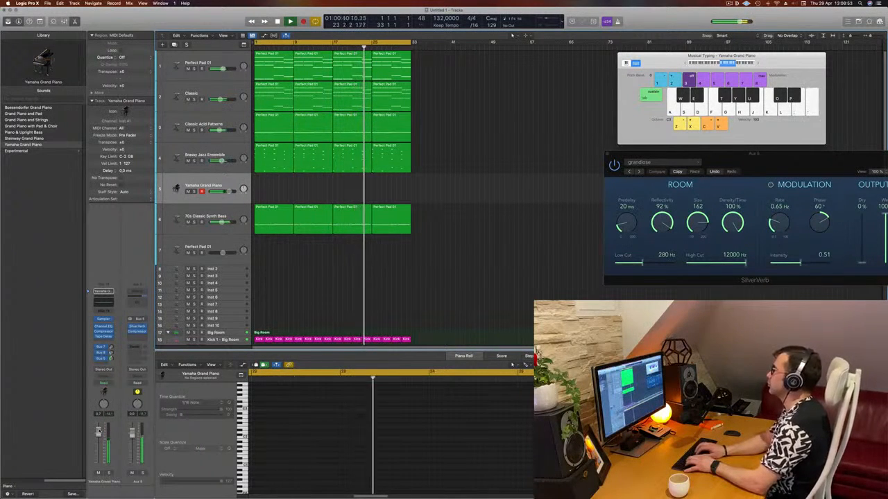
pyautogui.press("'")
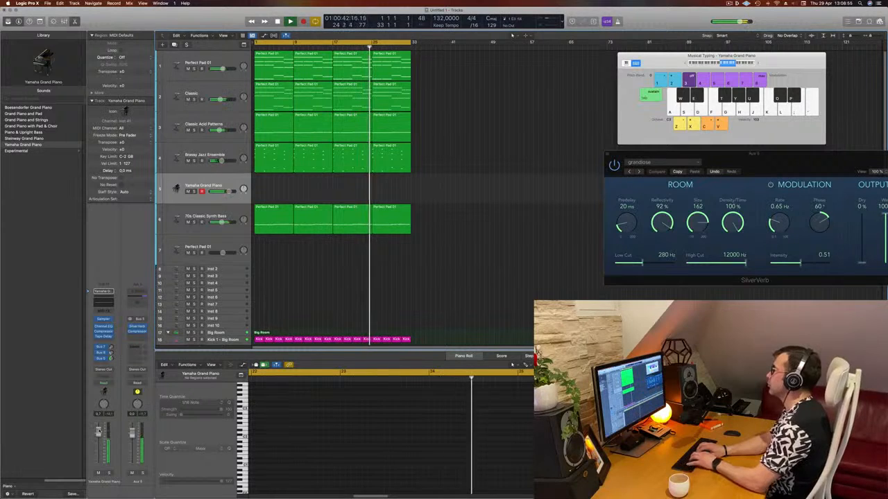
pyautogui.press('h')
pyautogui.press('g')
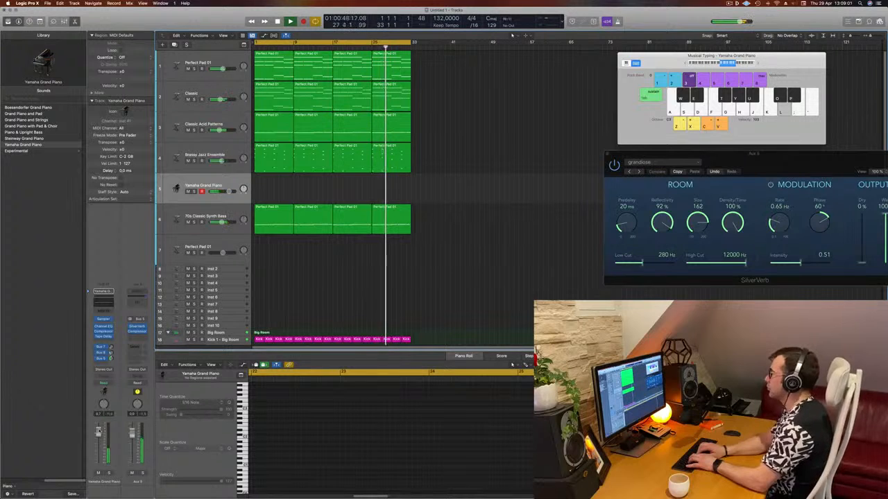
pyautogui.press('g')
pyautogui.press('k')
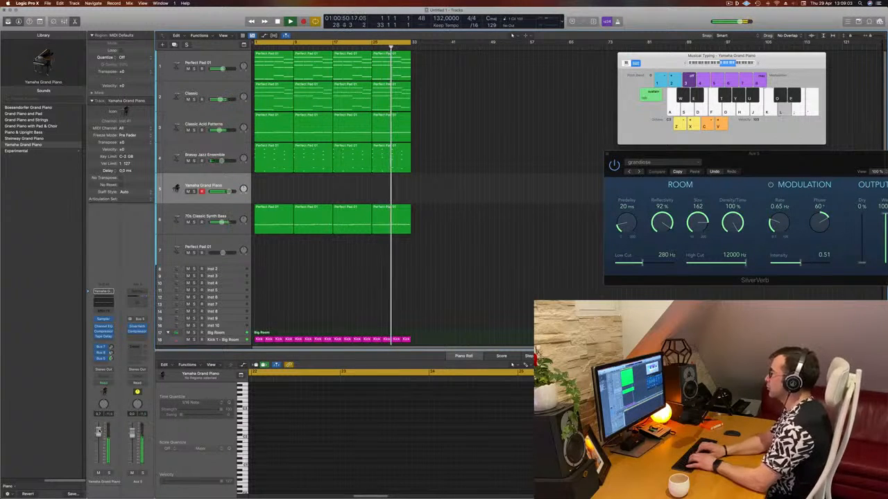
pyautogui.press(';')
pyautogui.press('g')
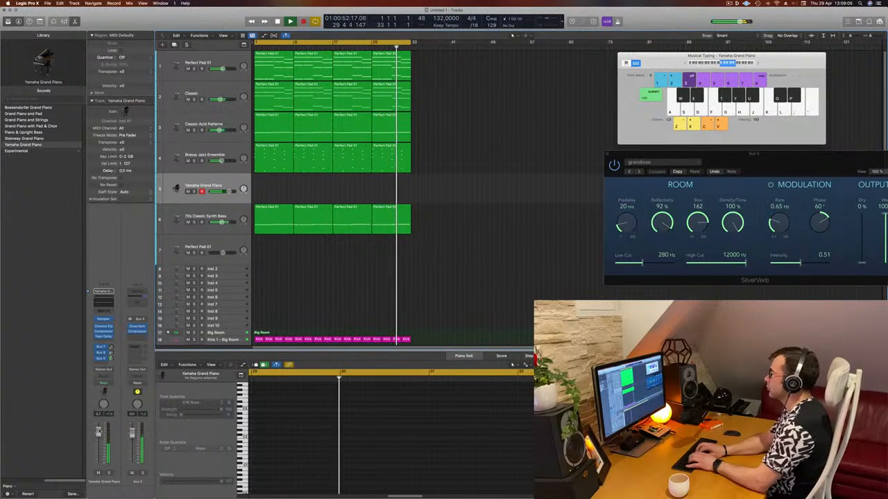
pyautogui.press('k')
pyautogui.press('l')
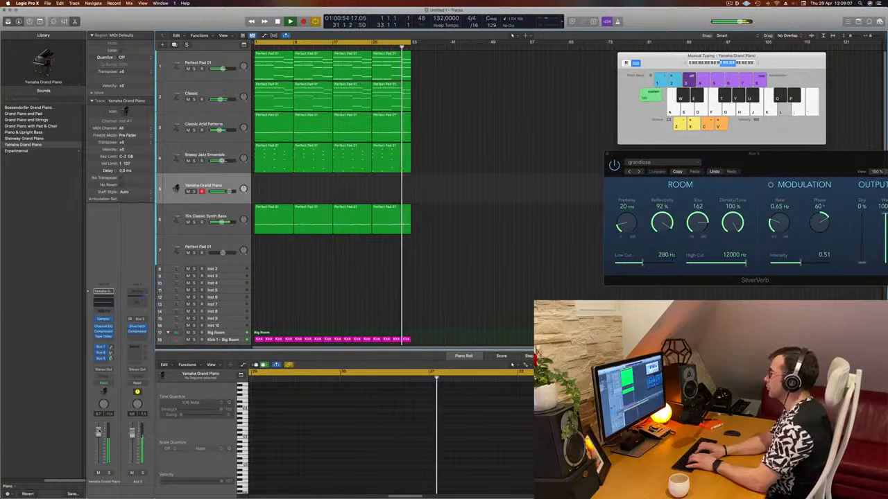
pyautogui.press('k')
# - Record a slow piano melody from bar 1 on the Yamaha Grand Piano track with Musical Typing
pyautogui.press('r')
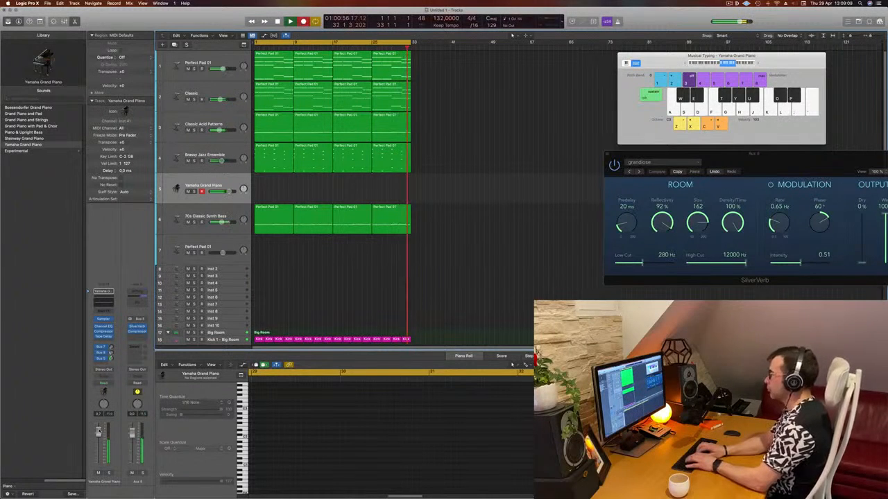
pyautogui.press('Return')
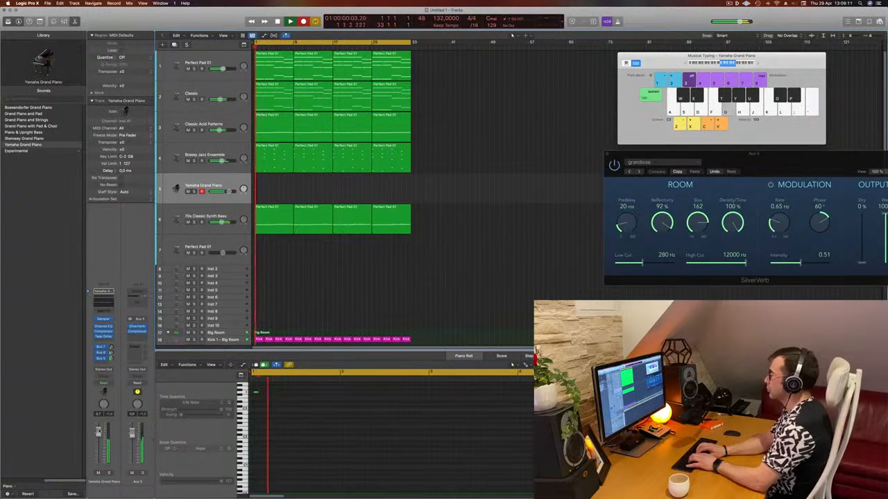
pyautogui.press('l')
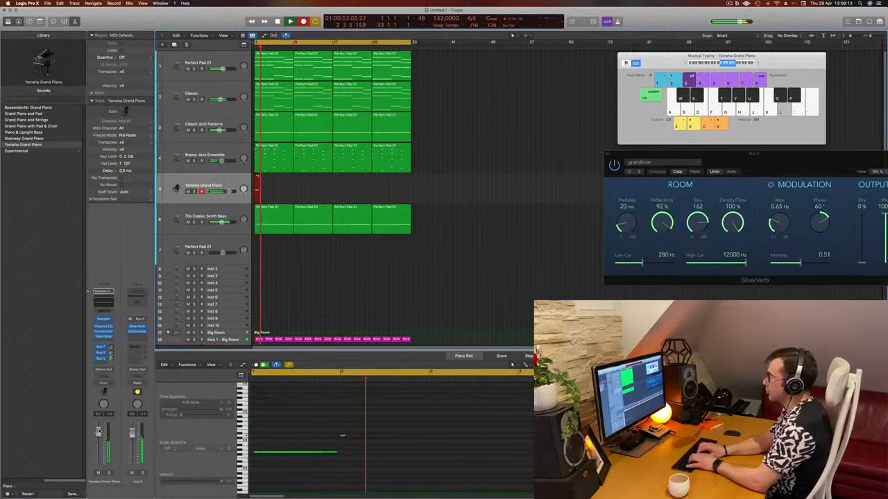
pyautogui.press('k')
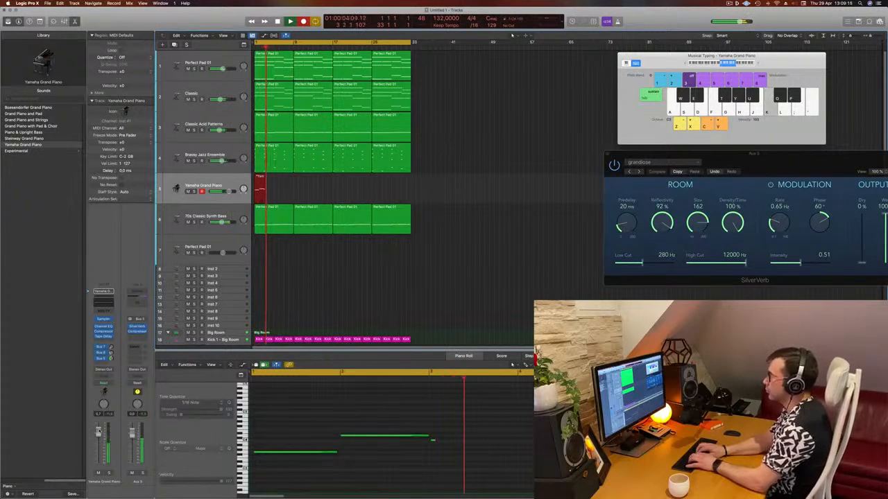
pyautogui.press('g')
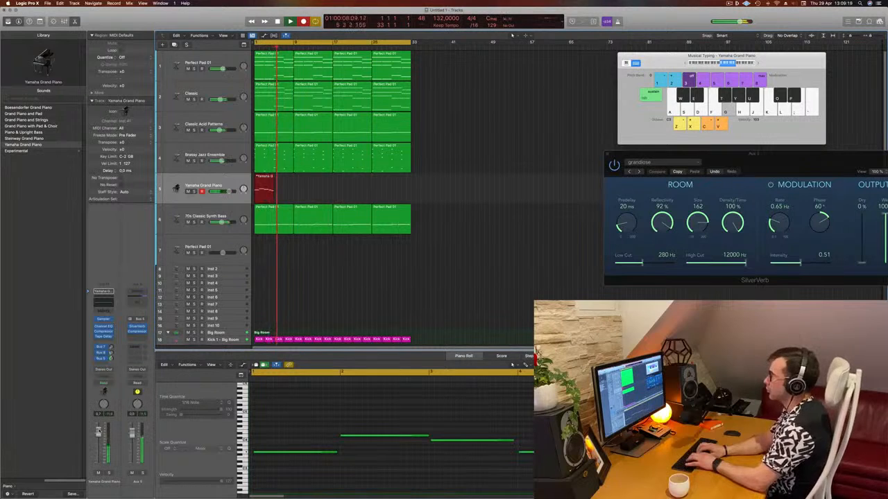
pyautogui.press('space')
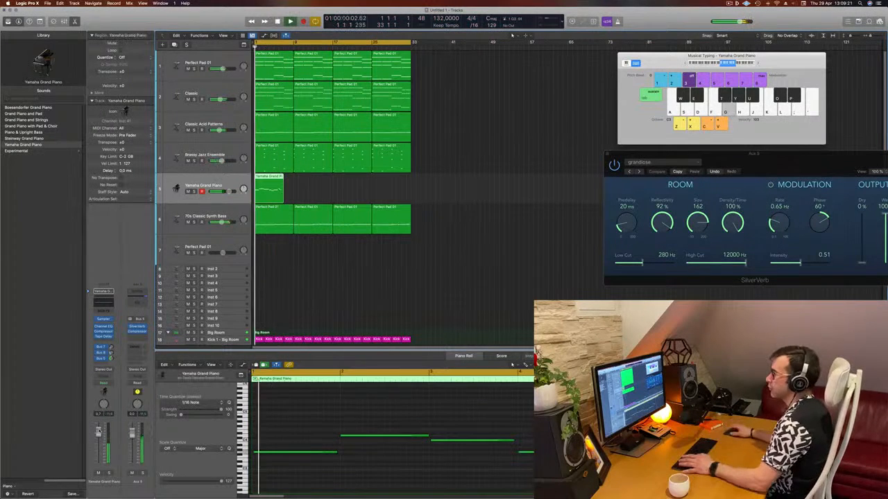
# - Play back the recorded piano melody and review its notes in the Piano Roll
pyautogui.press('space')
pyautogui.press('space')
pyautogui.click(451, 410)
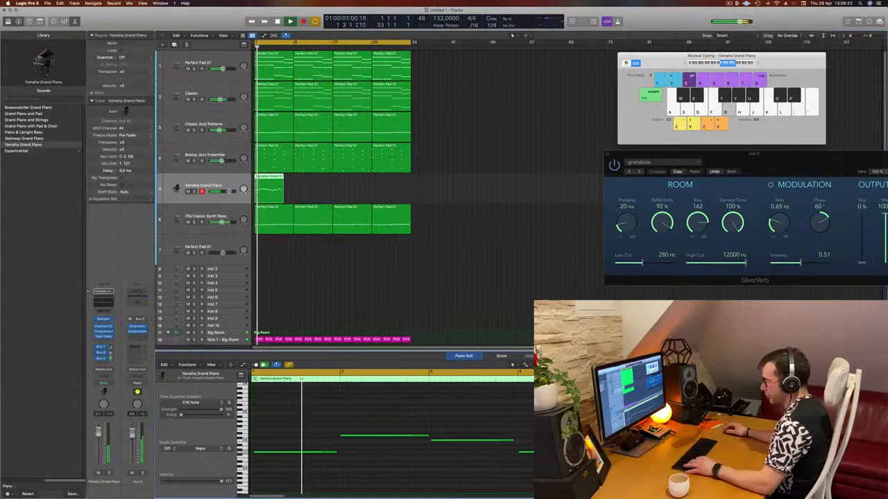
pyautogui.press('super+a')
pyautogui.click(399, 403)
pyautogui.press('super+Left')
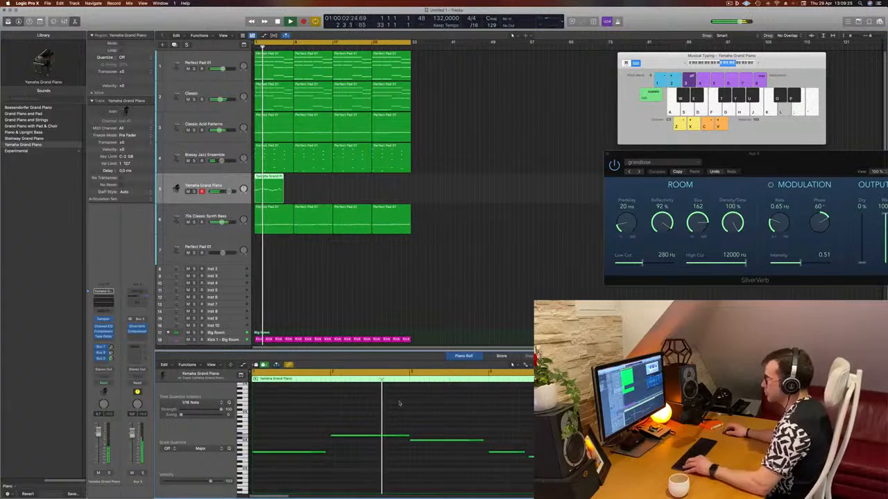
pyautogui.press('super+Left')
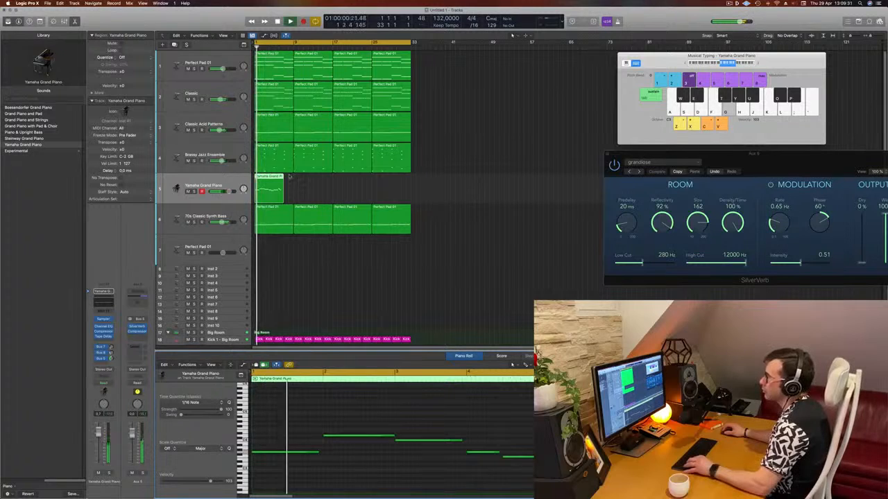
# - Split the Yamaha Grand Piano region at bar 5, delete the part after the split and select the remaining region
pyautogui.press('super+Right')
pyautogui.press('super+Right')
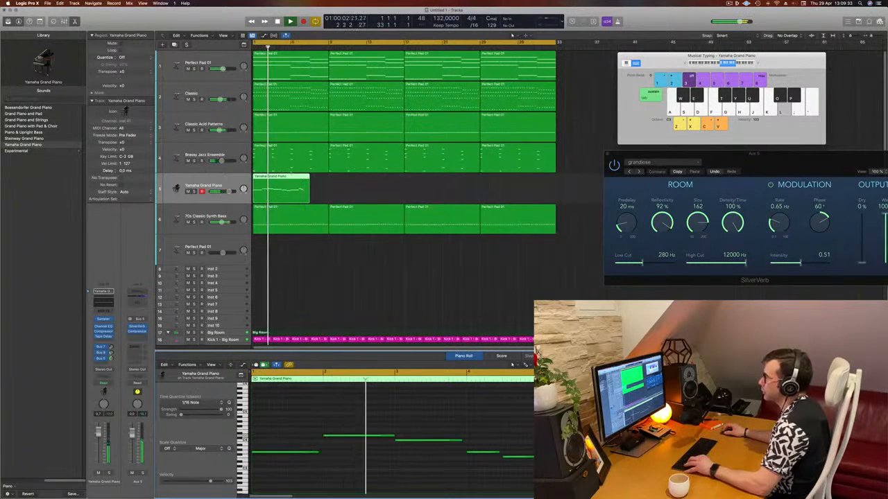
pyautogui.click(290, 184)
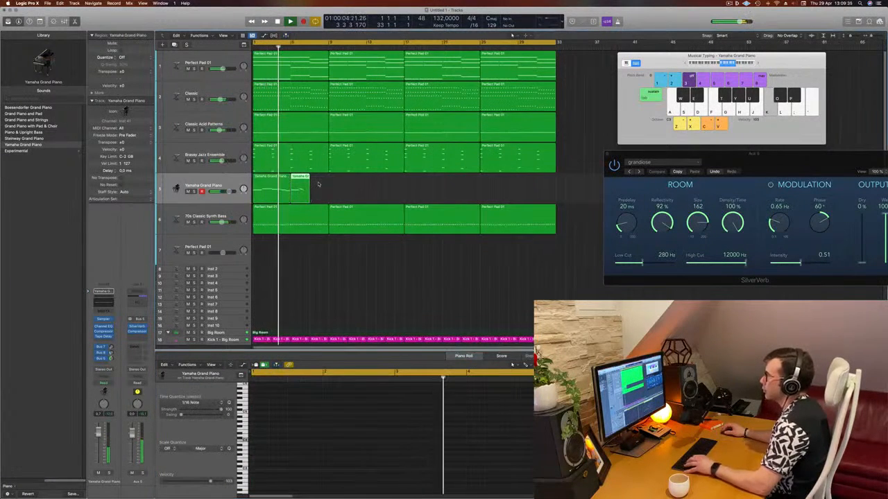
pyautogui.press('Delete')
pyautogui.click(281, 186)
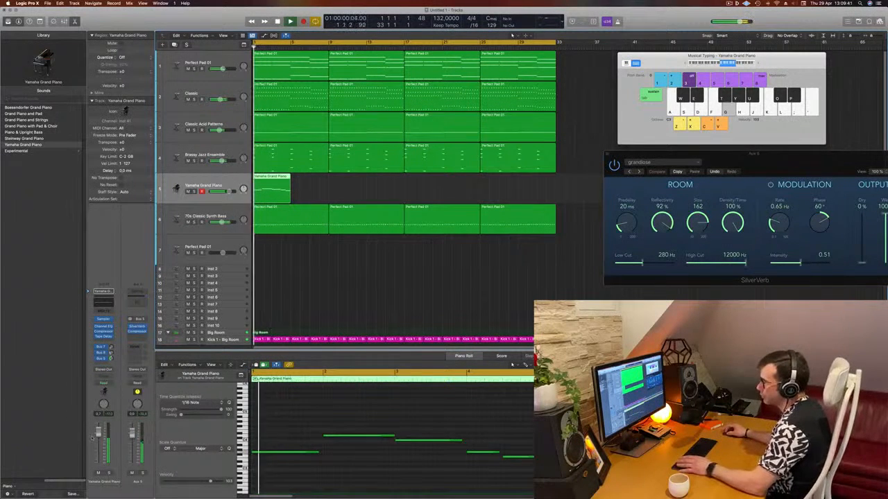
# - Check the Yamaha Grand Piano's Channel EQ and Compressor, add a second Compressor after Tape Delay, and close the plug-in windows
pyautogui.click(104, 303)
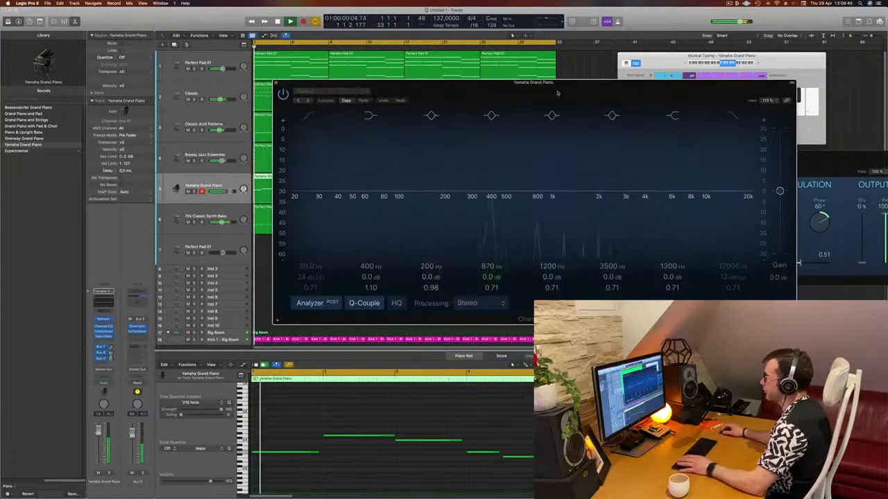
pyautogui.moveTo(557, 92); pyautogui.dragTo(634, 108)
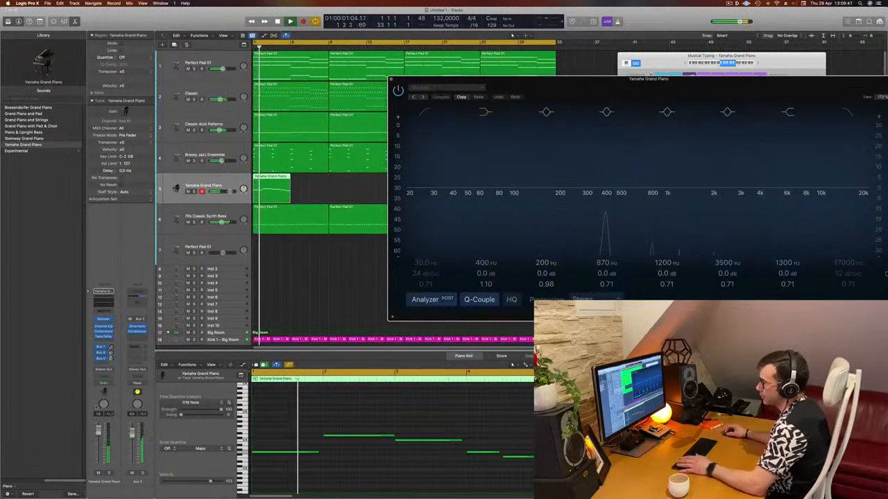
pyautogui.click(102, 332)
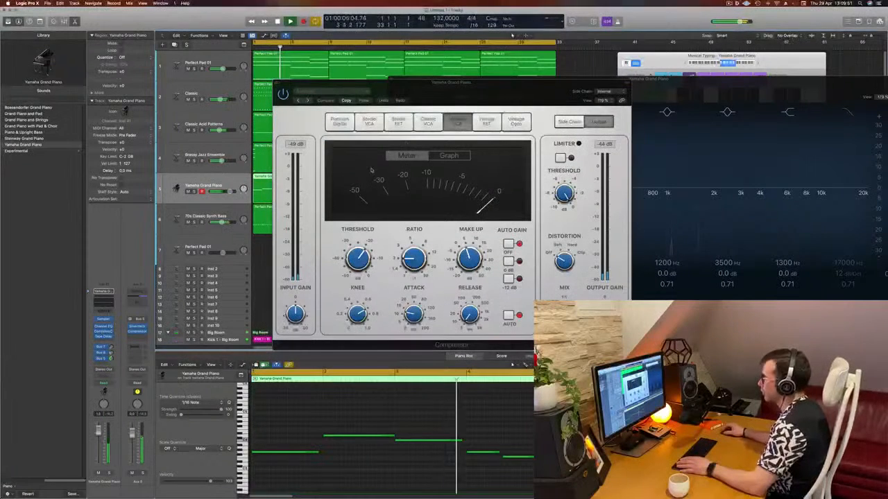
pyautogui.click(275, 84)
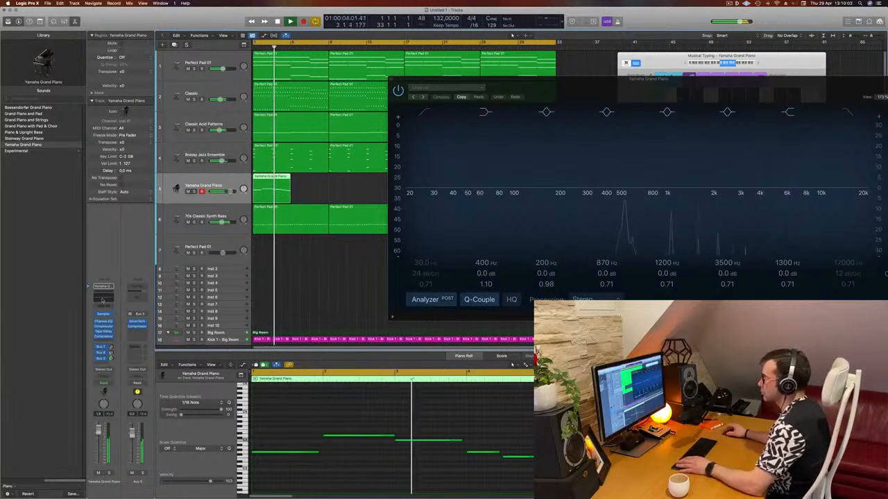
pyautogui.click(391, 79)
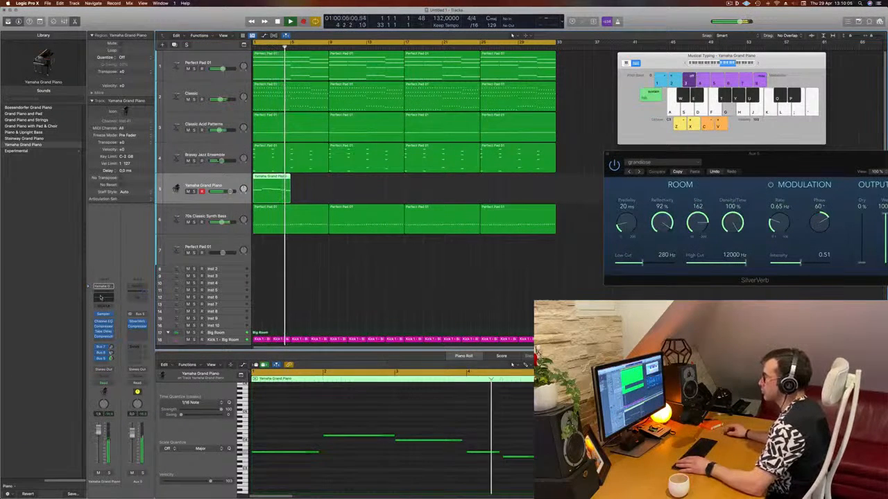
# - On the piano's Channel EQ, boost 3560 Hz by about 3.7 dB and set the high shelf to about +4.0 dB at 396 Hz
pyautogui.click(104, 322)
pyautogui.moveTo(711, 88); pyautogui.dragTo(566, 82)
pyautogui.press('space')
pyautogui.press('space')
pyautogui.moveTo(606, 182); pyautogui.dragTo(607, 173)
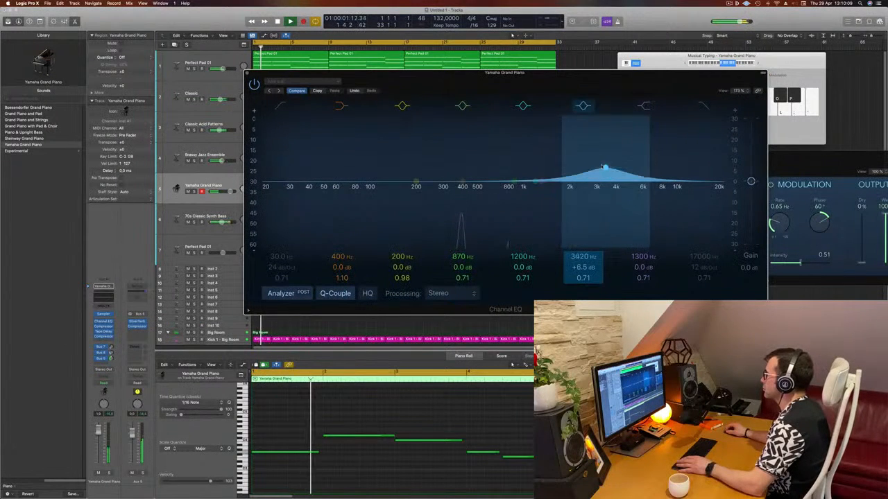
pyautogui.moveTo(541, 182)
pyautogui.mouseDown()
pyautogui.moveTo(541, 168)
pyautogui.moveTo(541, 177)
pyautogui.mouseUp()
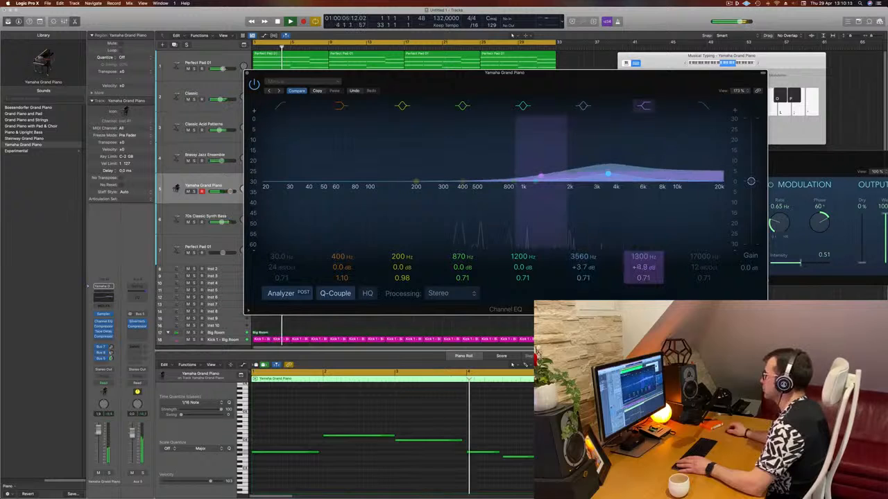
pyautogui.moveTo(643, 257); pyautogui.dragTo(643, 293)
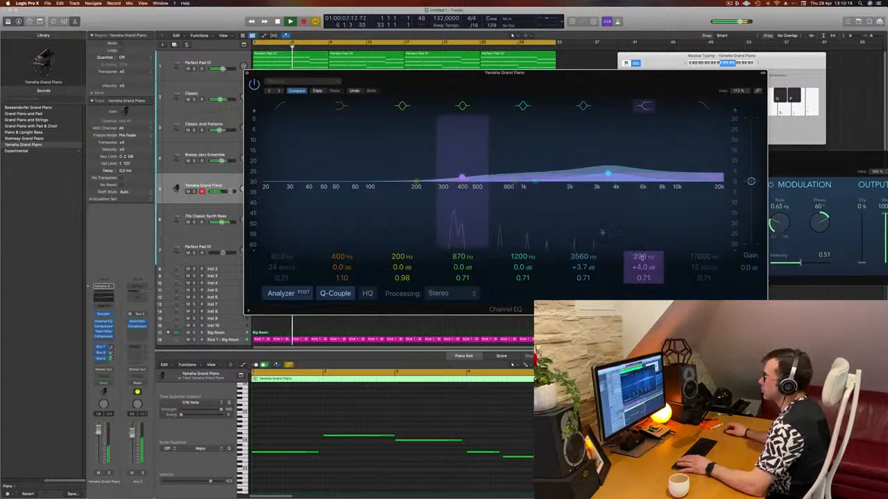
# - Enable the low cut on the piano's Channel EQ, raise its cutoff frequency and close the EQ
pyautogui.click(285, 105)
pyautogui.moveTo(333, 182); pyautogui.dragTo(472, 182)
pyautogui.press('Return')
pyautogui.click(247, 73)
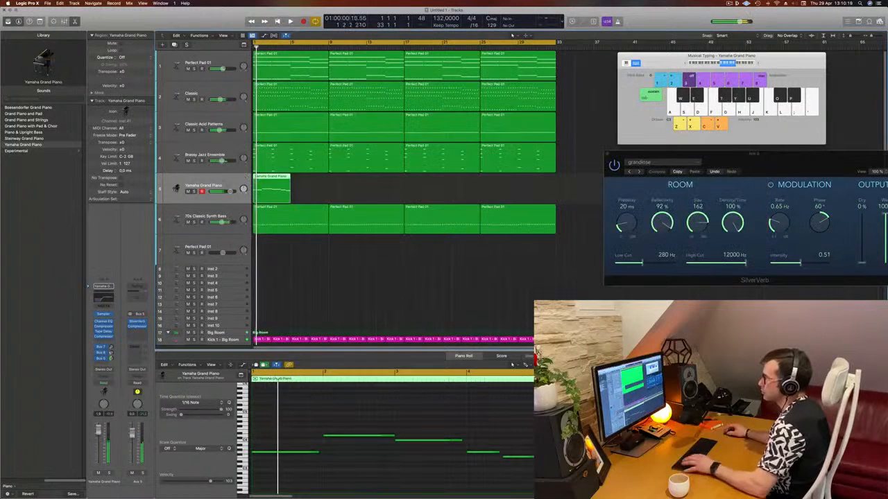
# - Copy the Yamaha Grand Piano region to bar 5 and restart playback from the beginning
pyautogui.press('Return')
pyautogui.moveTo(272, 182); pyautogui.dragTo(305, 181)
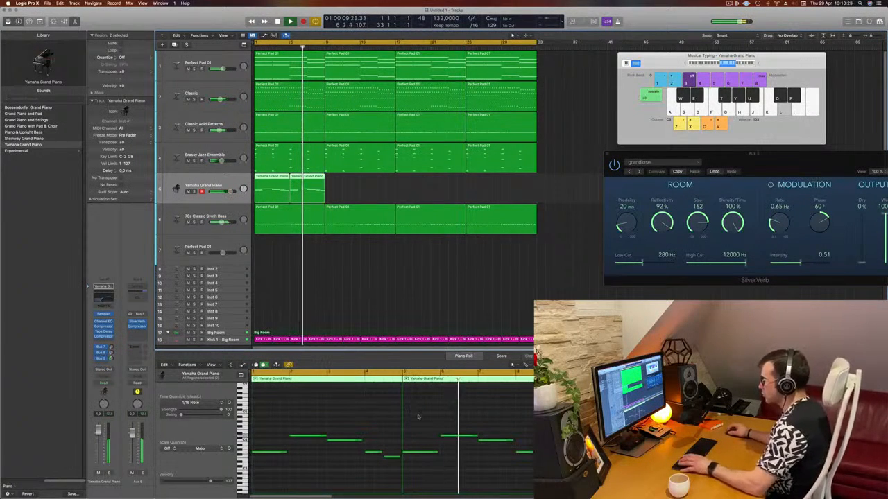
pyautogui.press('Return')
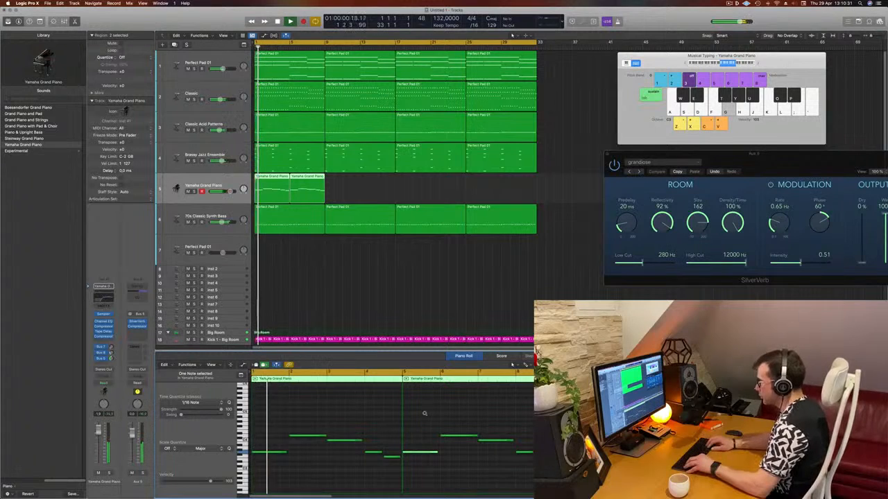
# - In the second piano region, raise the pitch of the first note and lower the note at bar 7, checking with playback
pyautogui.hotkey('alt', 'Up')
pyautogui.hotkey('alt', 'Up')
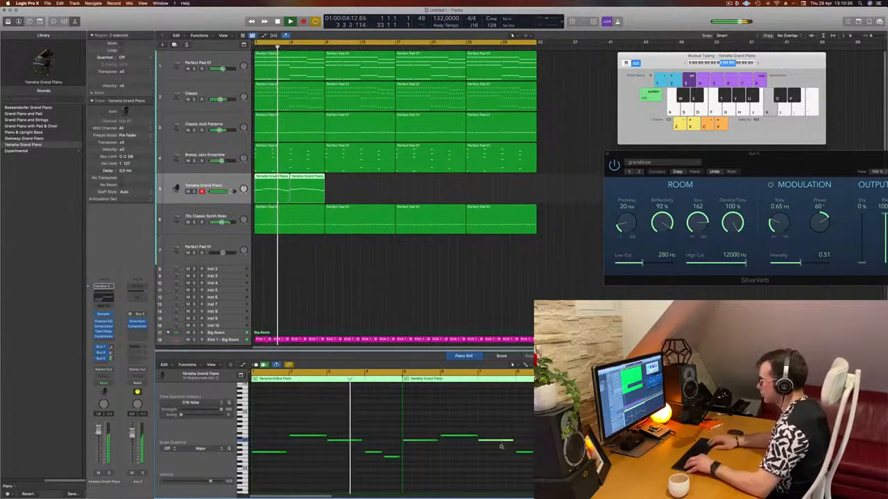
pyautogui.moveTo(499, 439); pyautogui.dragTo(500, 448)
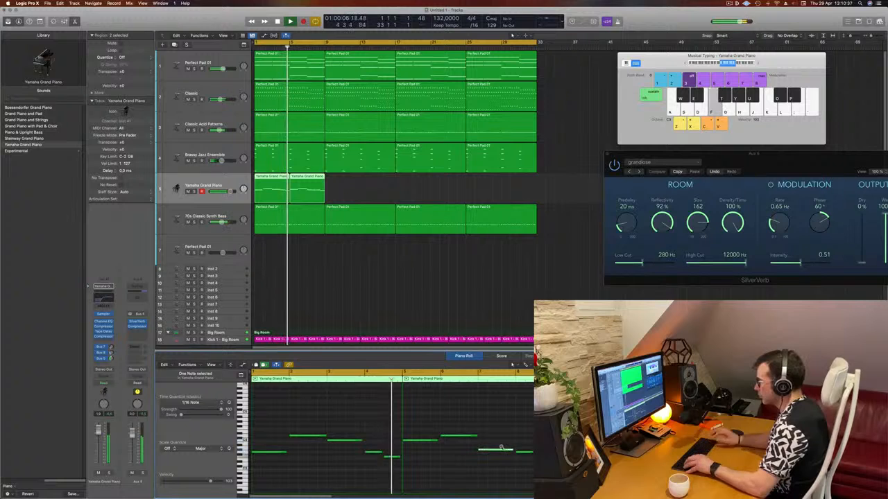
pyautogui.click(380, 410)
pyautogui.press('space')
pyautogui.press('space')
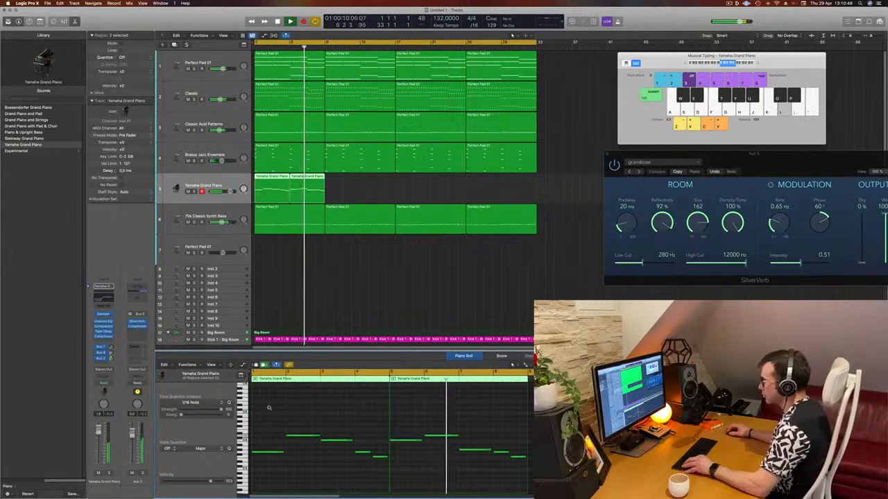
# - Lower the note at bar 7 slightly further and raise the pitch of the short note at bar 8
pyautogui.press('super+Left')
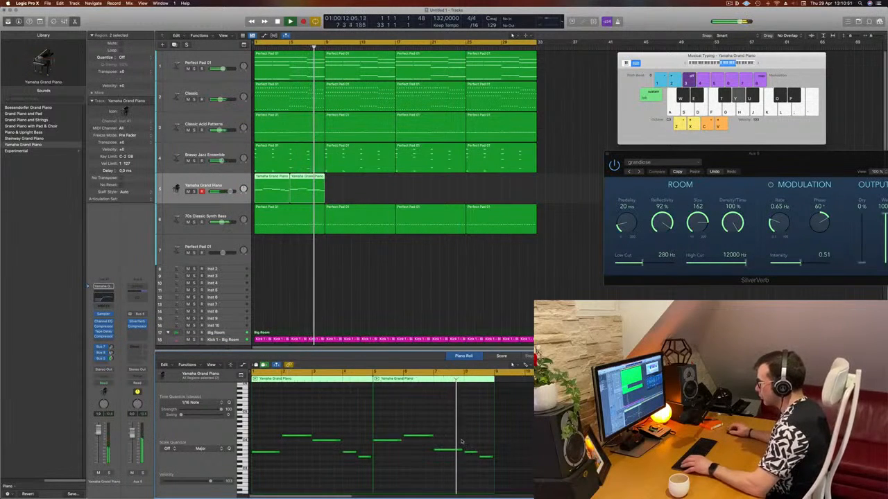
pyautogui.moveTo(464, 442)
pyautogui.mouseDown()
pyautogui.moveTo(435, 455)
pyautogui.moveTo(438, 466)
pyautogui.mouseUp()
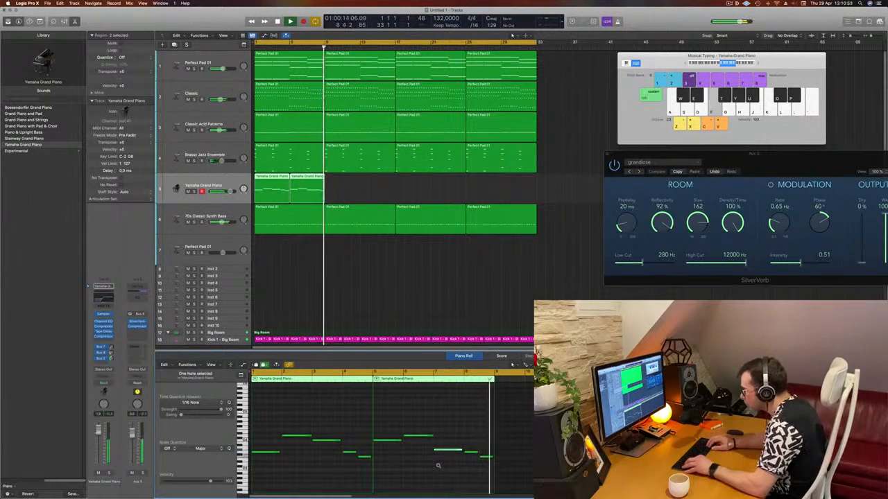
pyautogui.press('Return')
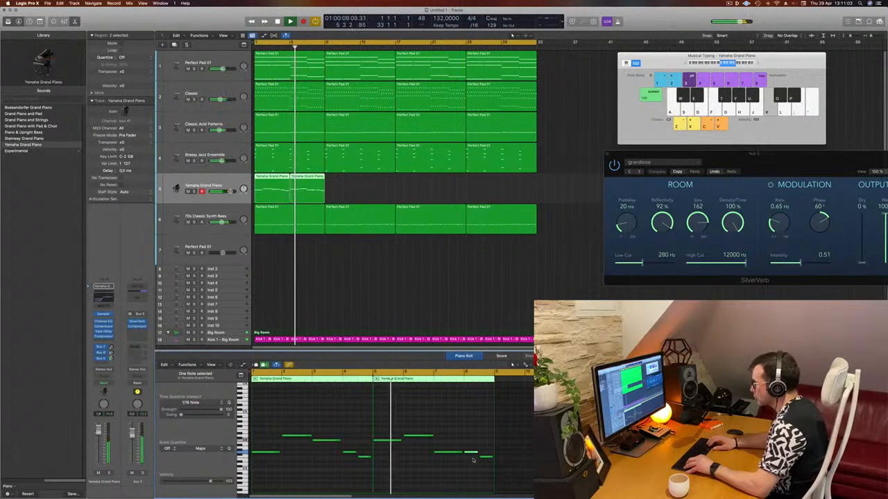
pyautogui.press('k')
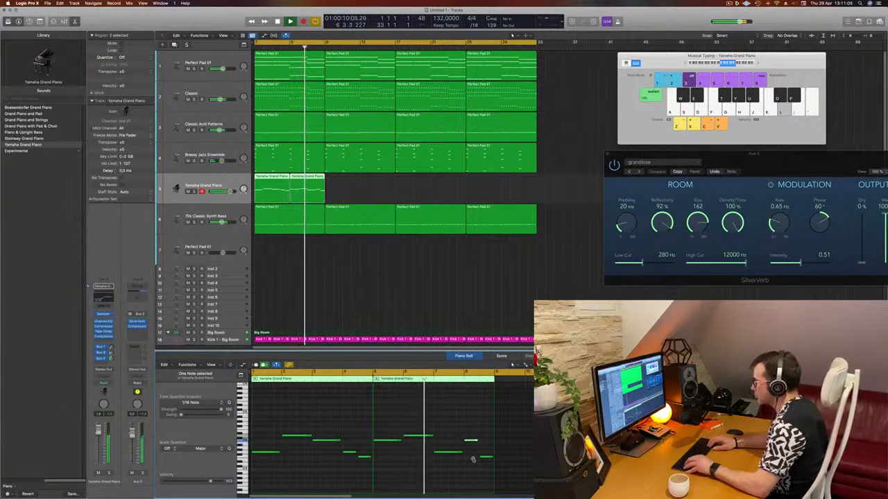
pyautogui.hotkey('alt', 'Up')
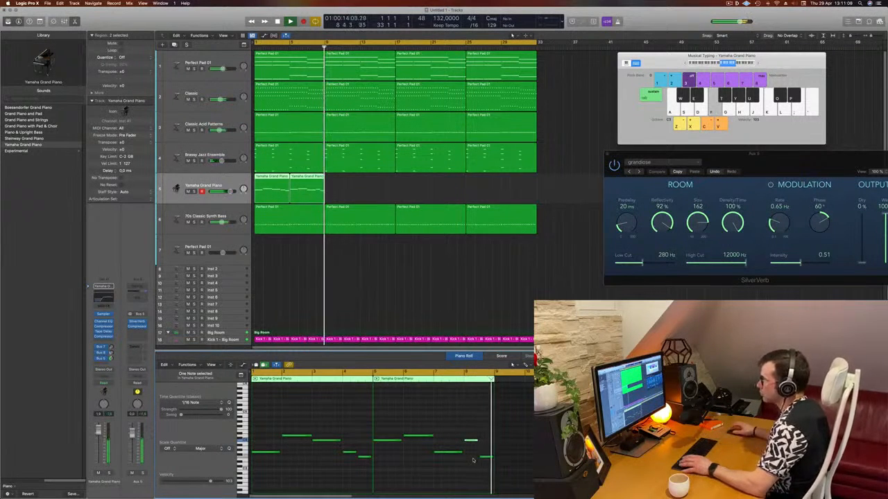
# - Copy both Yamaha Grand Piano regions to bar 9, play the arrangement from the start and leave the regions deselected
pyautogui.press('Return')
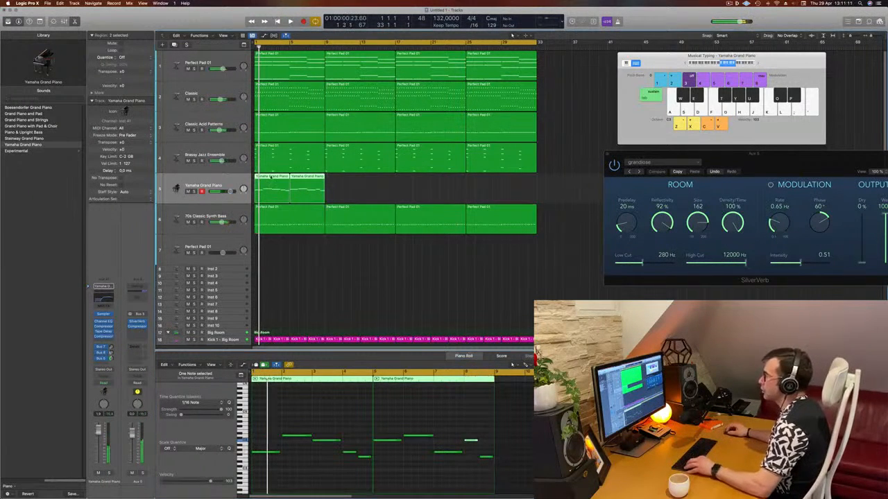
pyautogui.moveTo(271, 179); pyautogui.dragTo(345, 187)
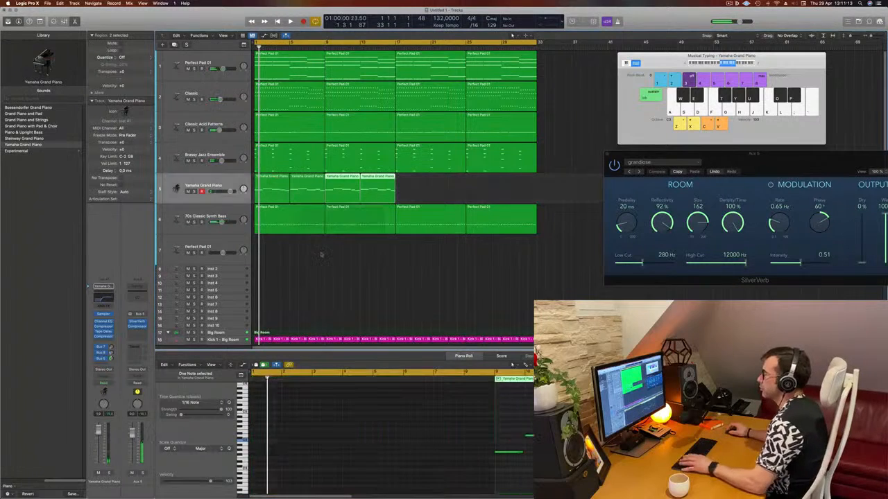
pyautogui.press('space')
pyautogui.press('super+Left')
pyautogui.click(176, 190)
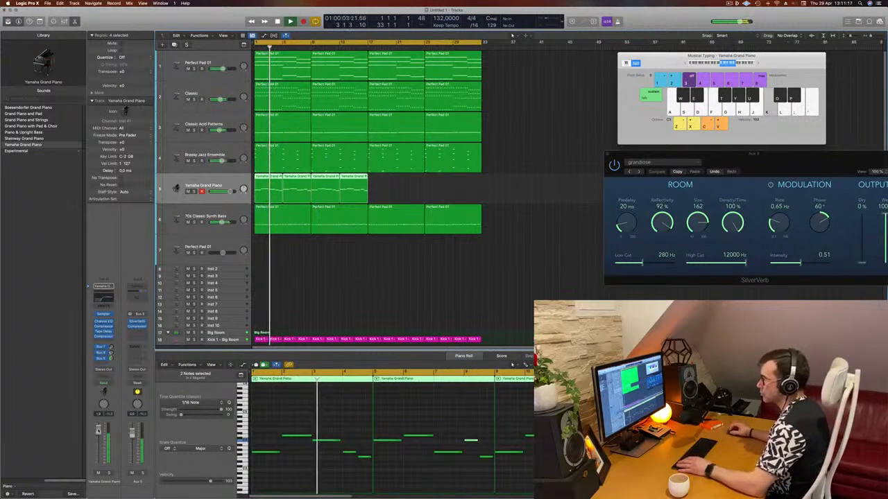
pyautogui.click(372, 290)
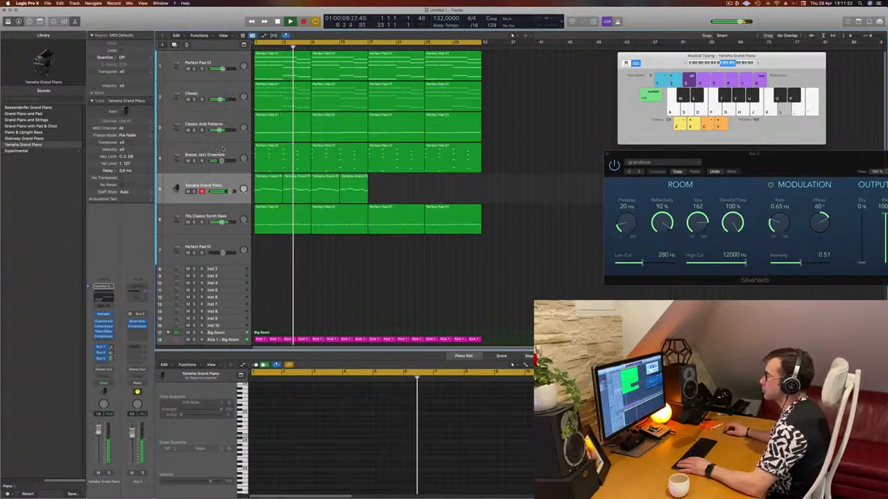
# - Delete the two copied Yamaha Grand Piano regions that start at bars 9 and 13
pyautogui.click(220, 149)
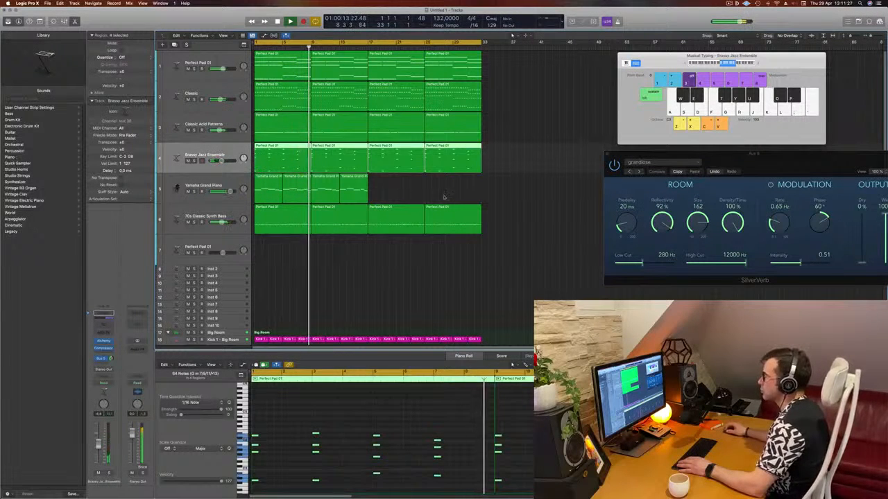
pyautogui.click(297, 185)
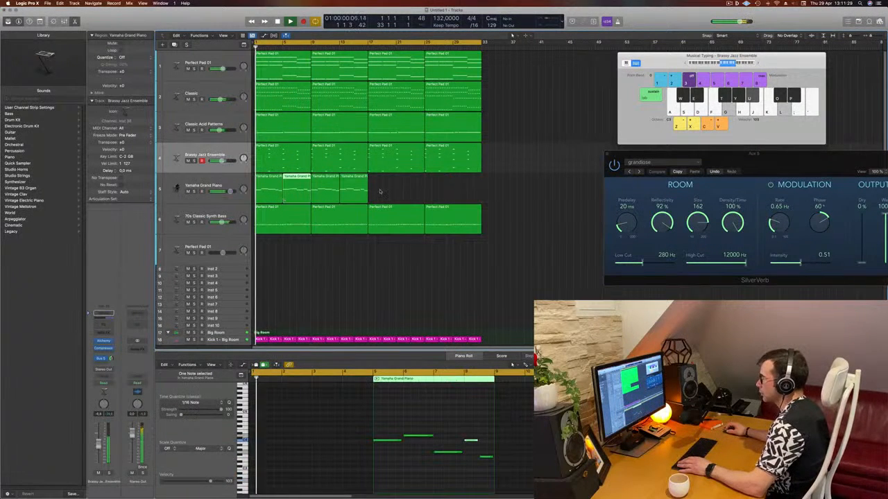
pyautogui.moveTo(380, 192); pyautogui.dragTo(323, 192)
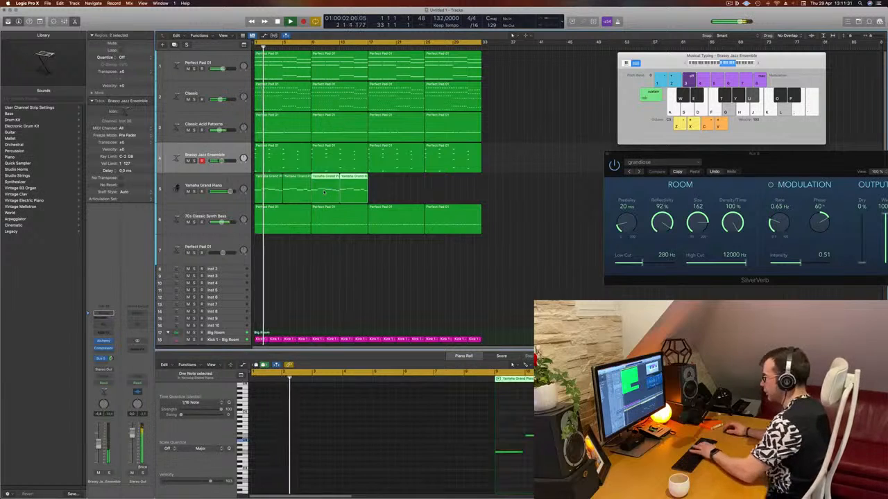
pyautogui.press('Delete')
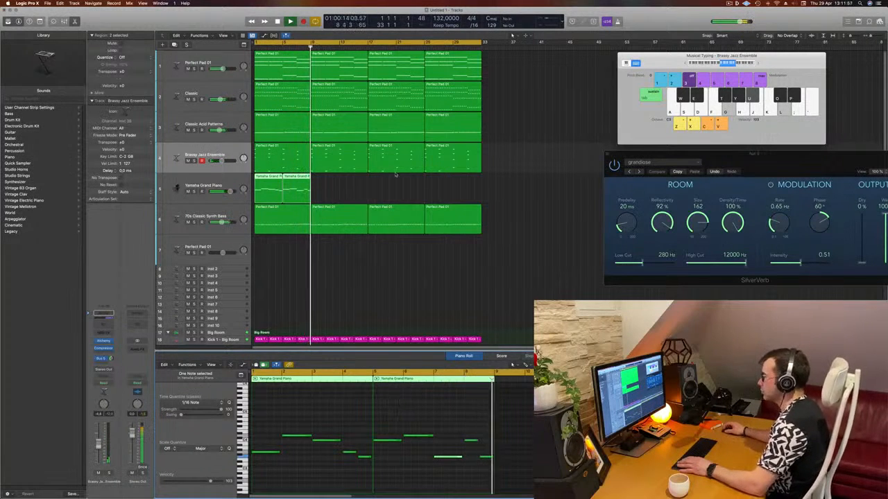
# - Copy the first two Yamaha Grand Piano regions repeatedly until they fill the track to bar 33, and play from the start
pyautogui.click(270, 177)
pyautogui.moveTo(271, 177); pyautogui.dragTo(331, 182)
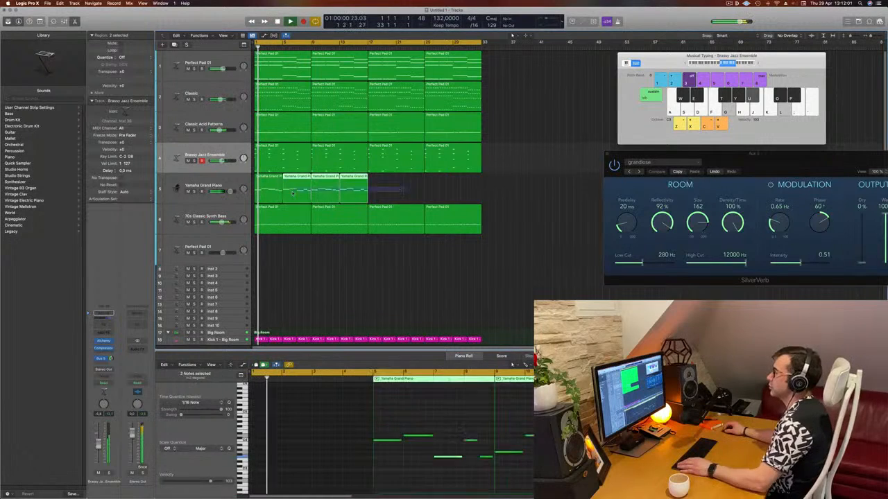
pyautogui.moveTo(388, 192)
pyautogui.mouseDown()
pyautogui.moveTo(270, 185)
pyautogui.moveTo(390, 187)
pyautogui.moveTo(382, 189)
pyautogui.mouseUp()
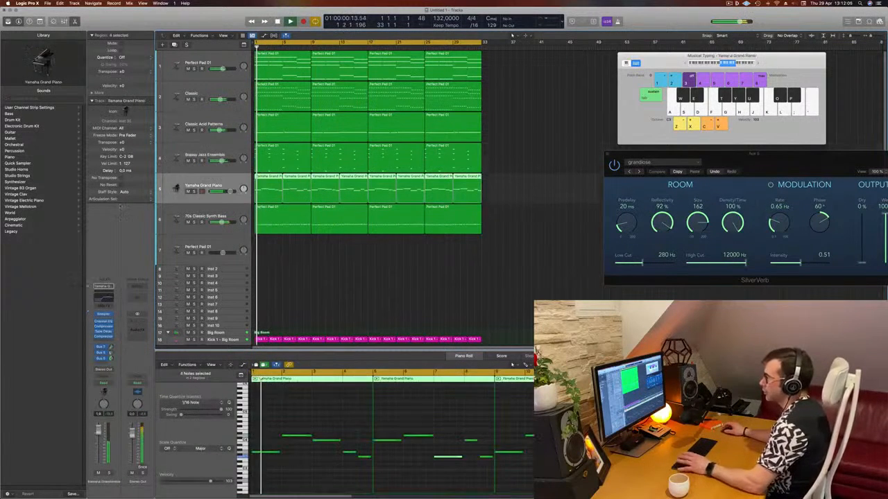
pyautogui.press('space')
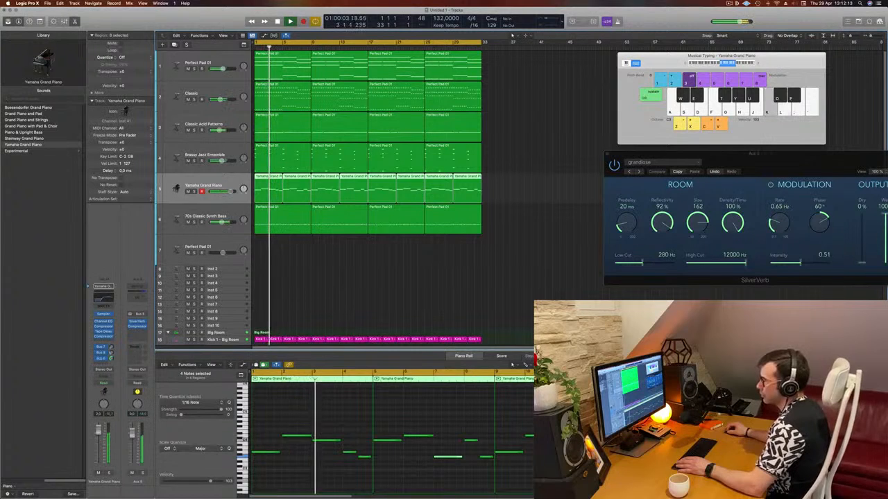
pyautogui.click(357, 285)
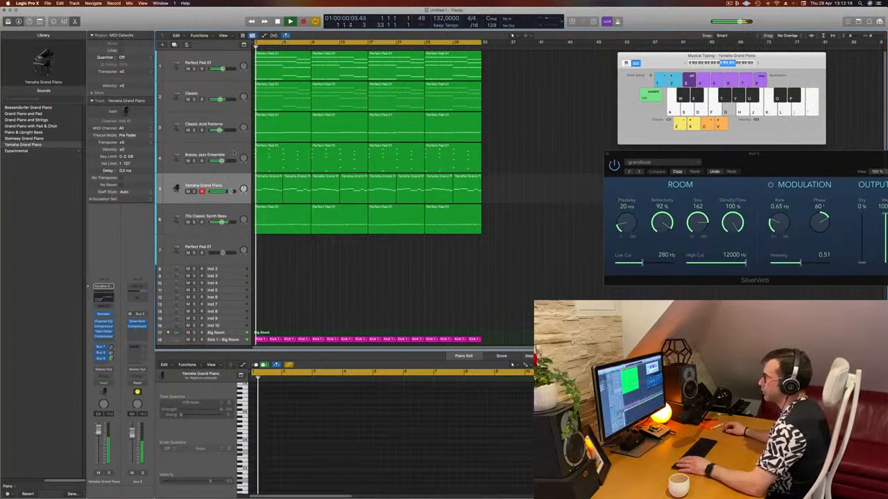
# - Listen to the Brassy Jazz Ensemble track, inspect its Alchemy instrument and close the instrument window
pyautogui.click(211, 154)
pyautogui.press('space')
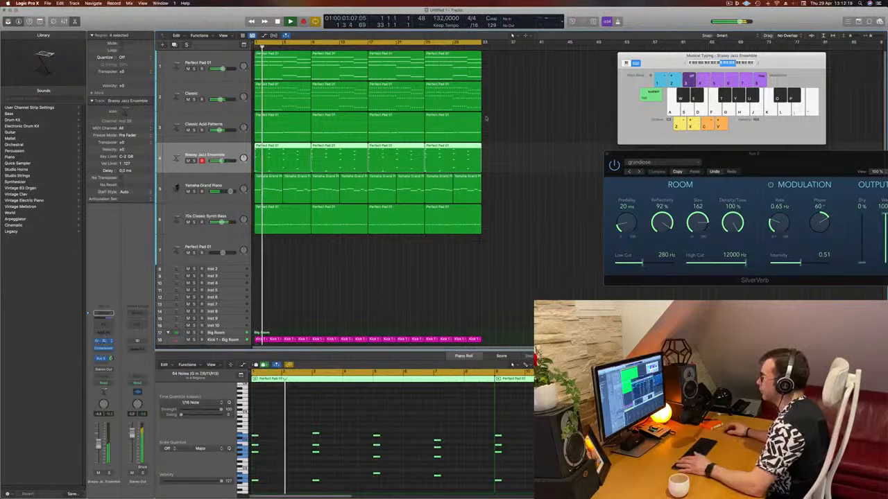
pyautogui.press('space')
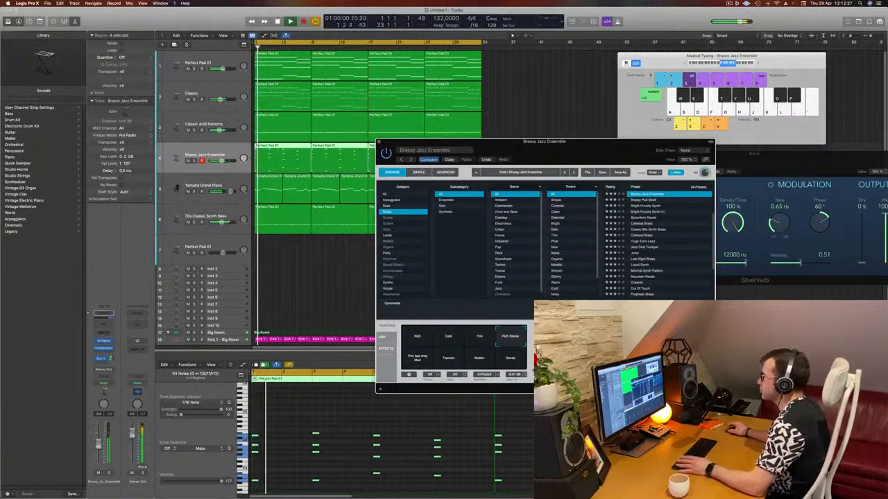
pyautogui.moveTo(577, 140); pyautogui.dragTo(385, 144)
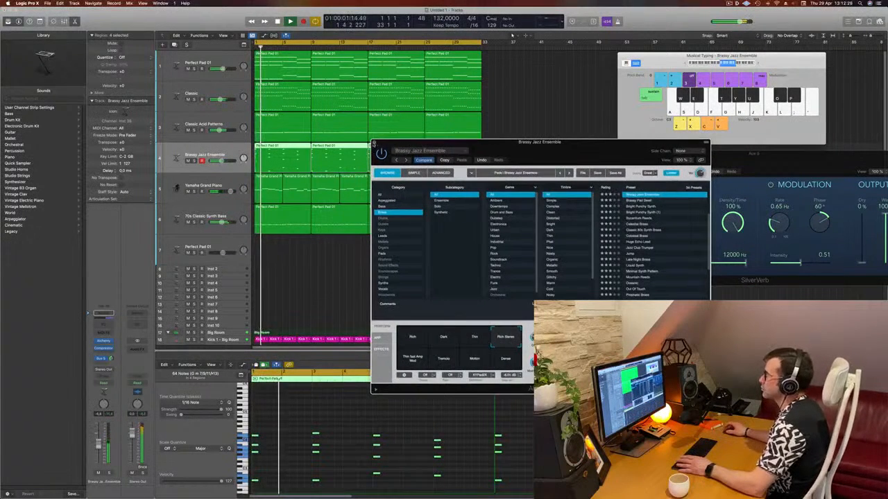
pyautogui.click(374, 143)
# - Play the arrangement with the Classic track selected, inspect its Alchemy instrument, close it and deselect the regions
pyautogui.click(217, 92)
pyautogui.press('space')
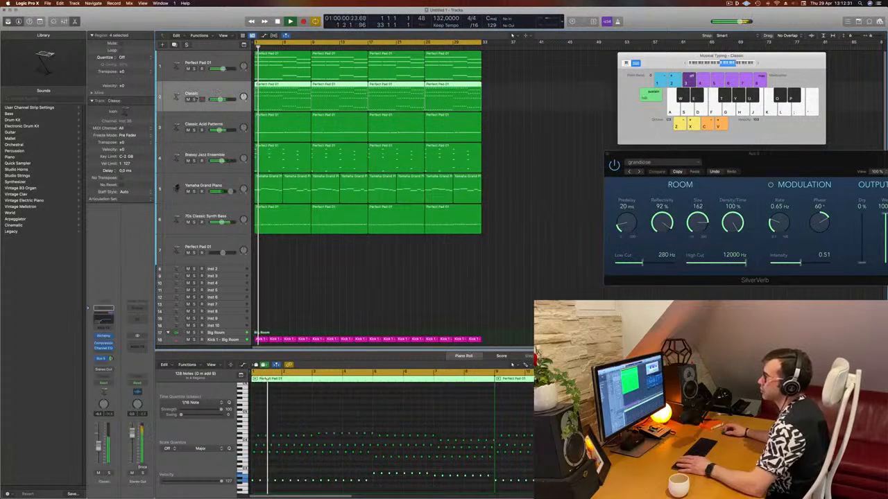
pyautogui.press('s')
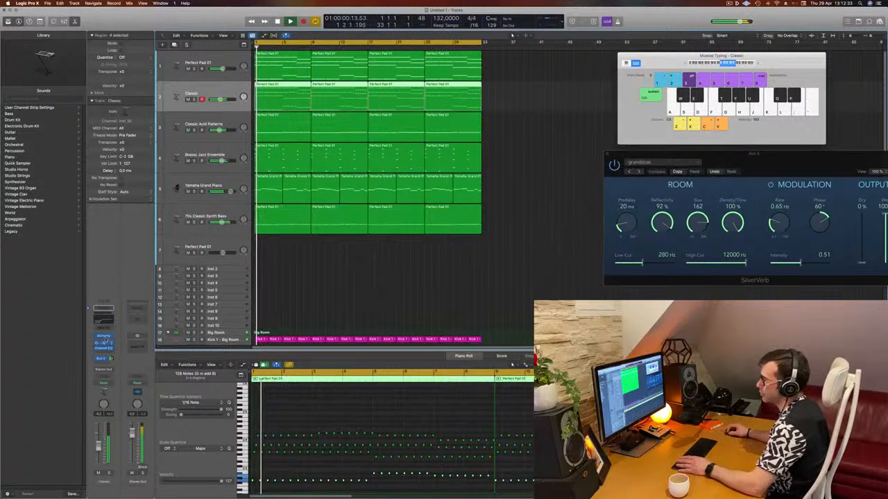
pyautogui.click(103, 337)
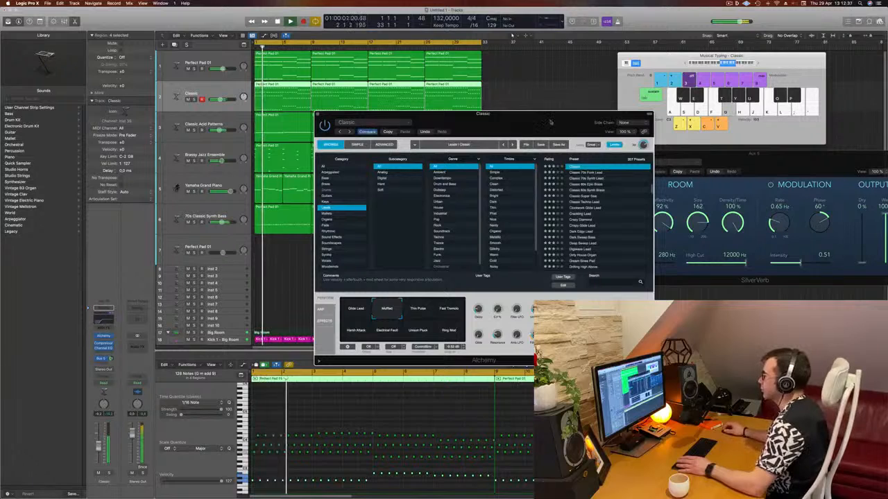
pyautogui.moveTo(550, 123); pyautogui.dragTo(575, 120)
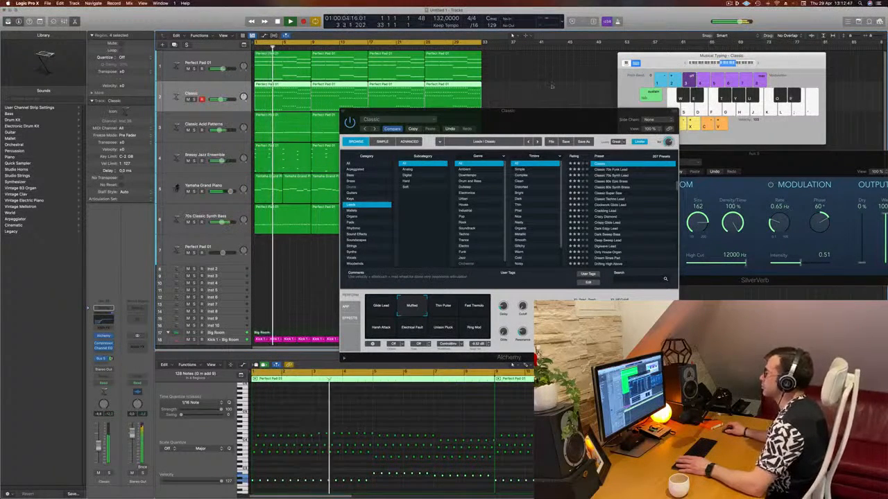
pyautogui.moveTo(521, 118); pyautogui.dragTo(499, 116)
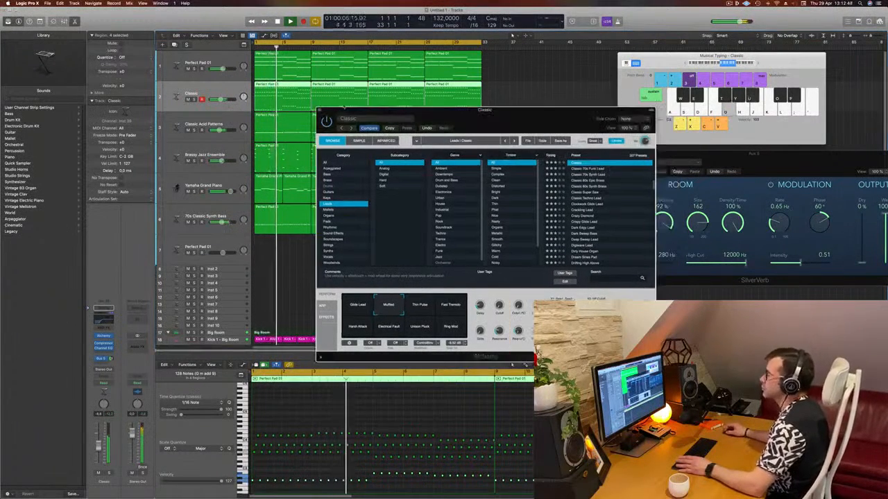
pyautogui.click(320, 111)
pyautogui.click(296, 258)
# - Select the Yamaha Grand Piano track, restart playback and insert a stereo Step FX effect after its existing plug-ins
pyautogui.scroll(-3, 325, 262)
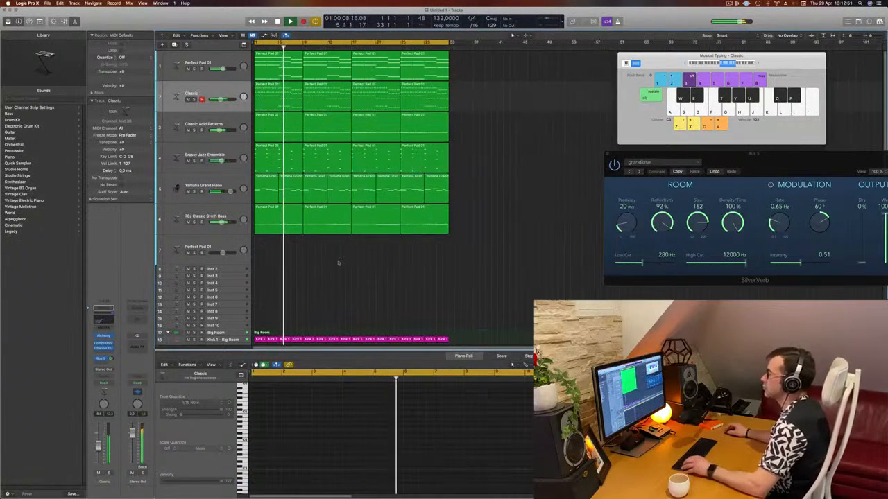
pyautogui.scroll(5, 338, 262)
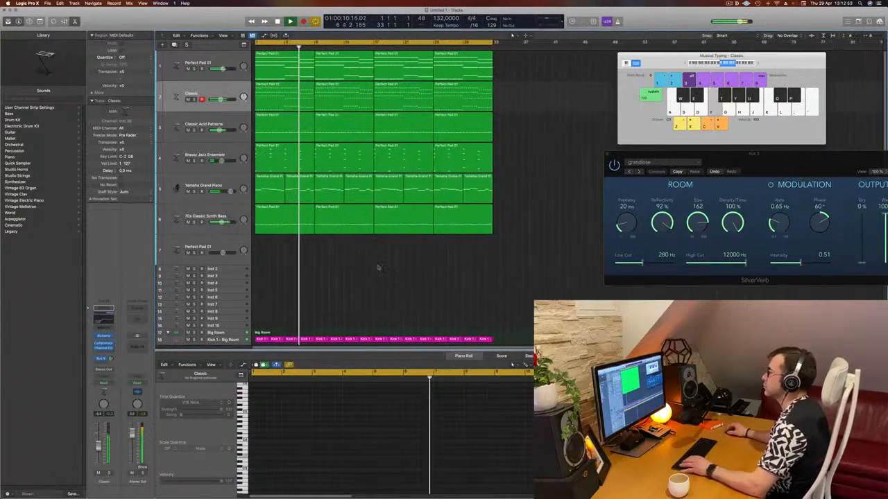
pyautogui.scroll(3, 402, 270)
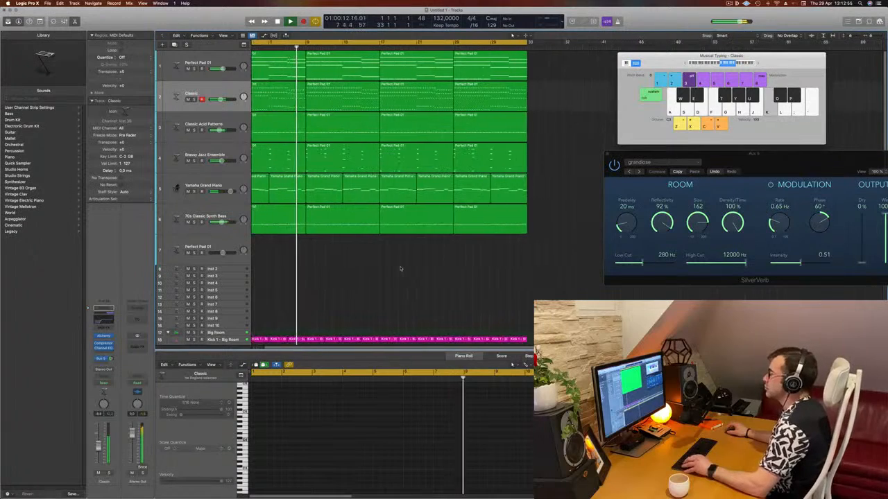
pyautogui.scroll(-2, 409, 271)
pyautogui.click(236, 187)
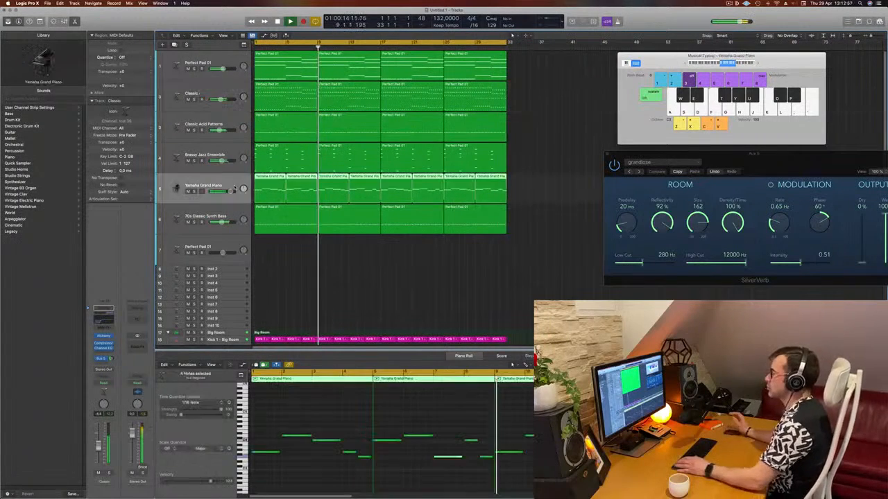
pyautogui.press('Return')
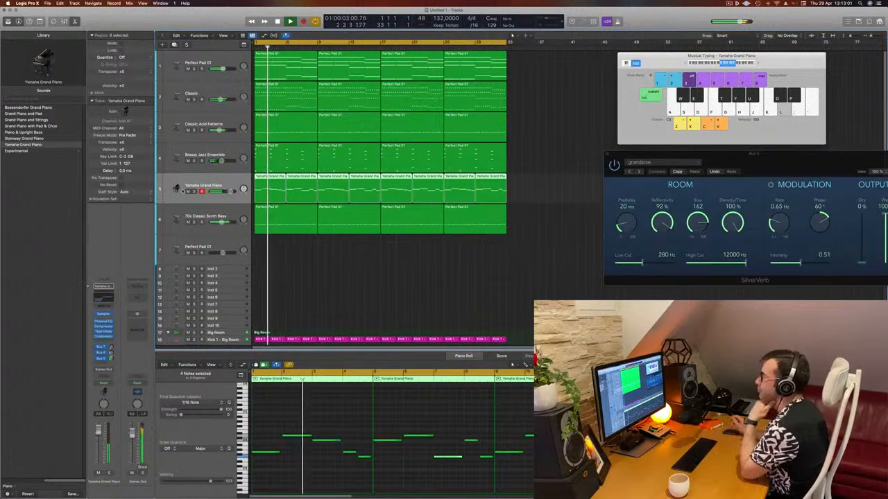
pyautogui.press('Return')
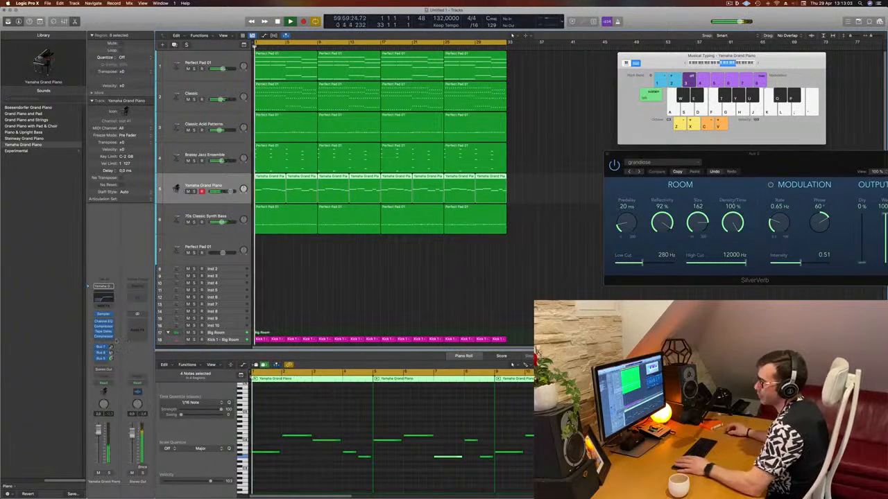
pyautogui.click(104, 341)
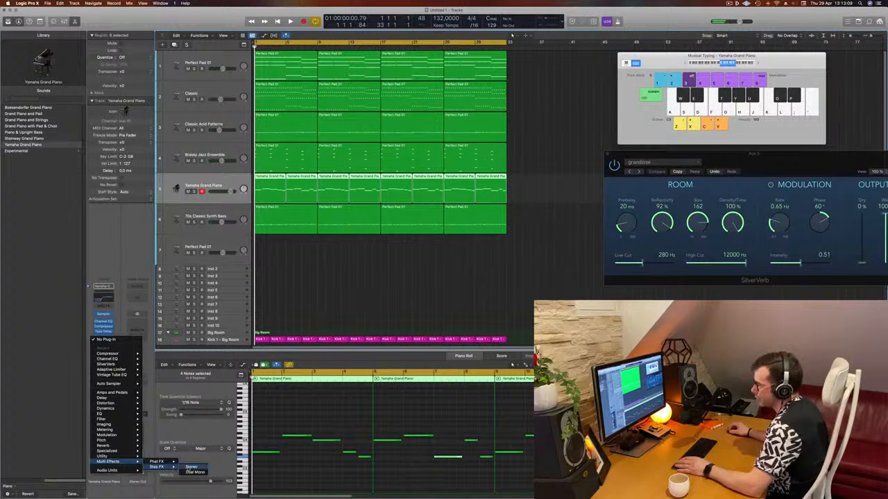
pyautogui.click(191, 467)
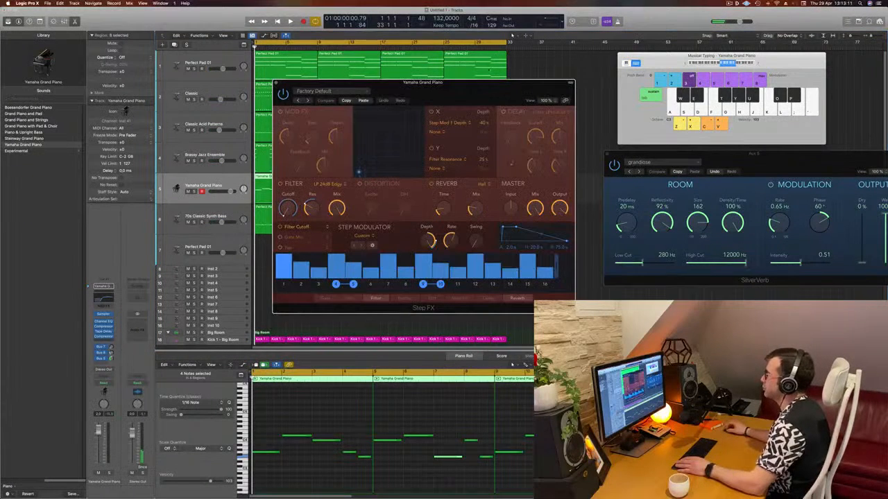
pyautogui.moveTo(465, 84); pyautogui.dragTo(593, 87)
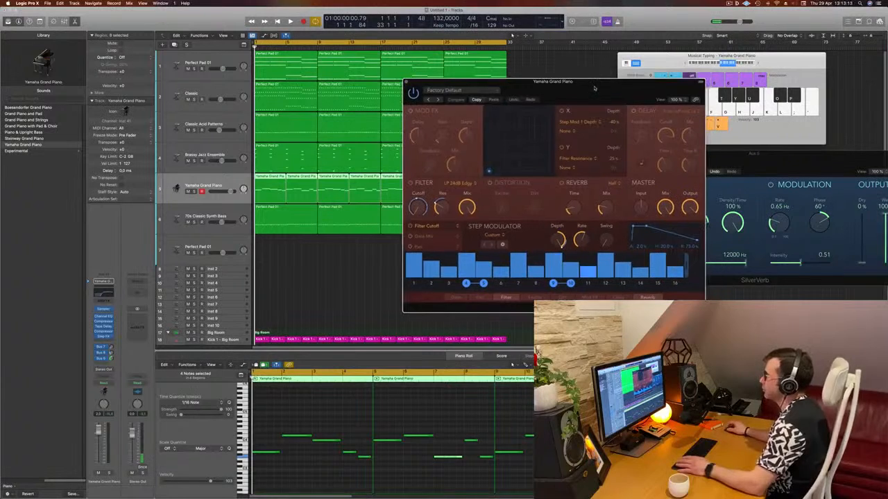
# - Audition Step FX presets on the piano during playback, including Broken Echoes, and choose Bubbling Shimmer
pyautogui.press('space')
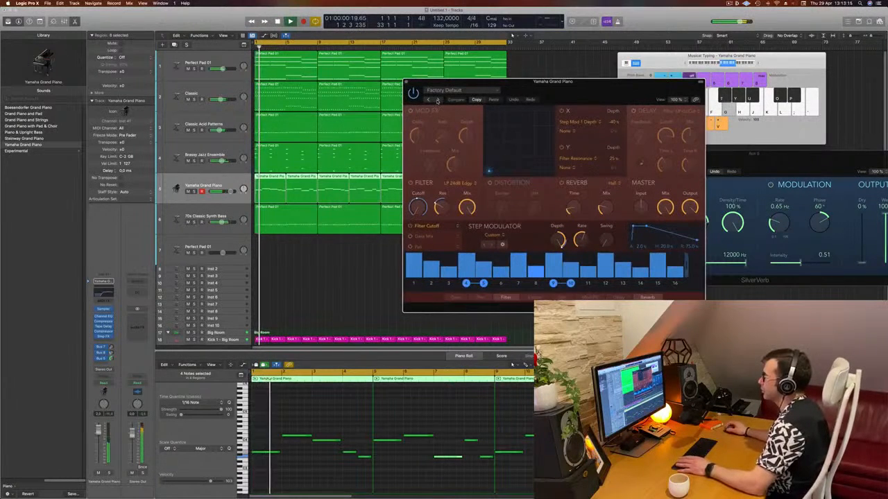
pyautogui.click(437, 100)
pyautogui.moveTo(652, 86); pyautogui.dragTo(571, 124)
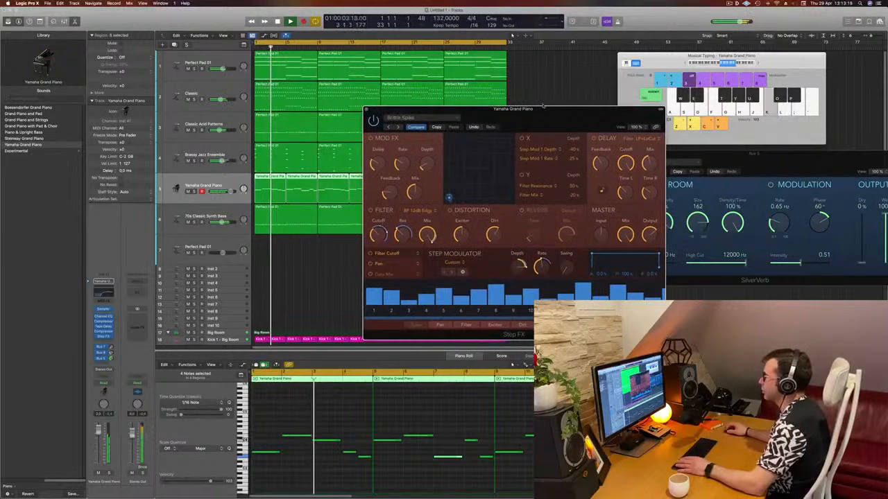
pyautogui.click(398, 129)
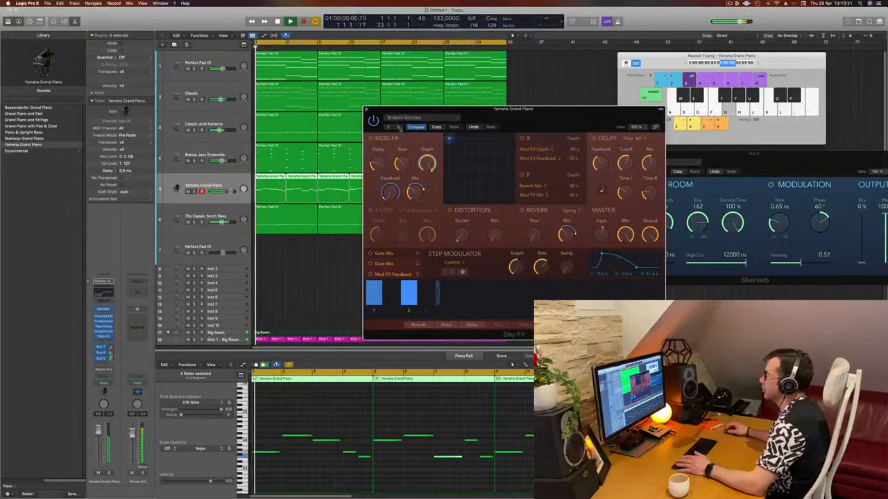
pyautogui.moveTo(578, 122); pyautogui.dragTo(500, 123)
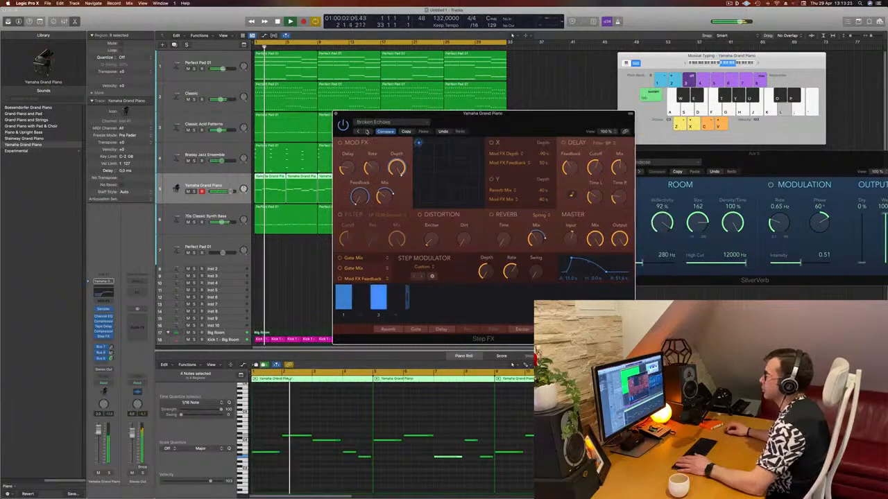
pyautogui.click(365, 132)
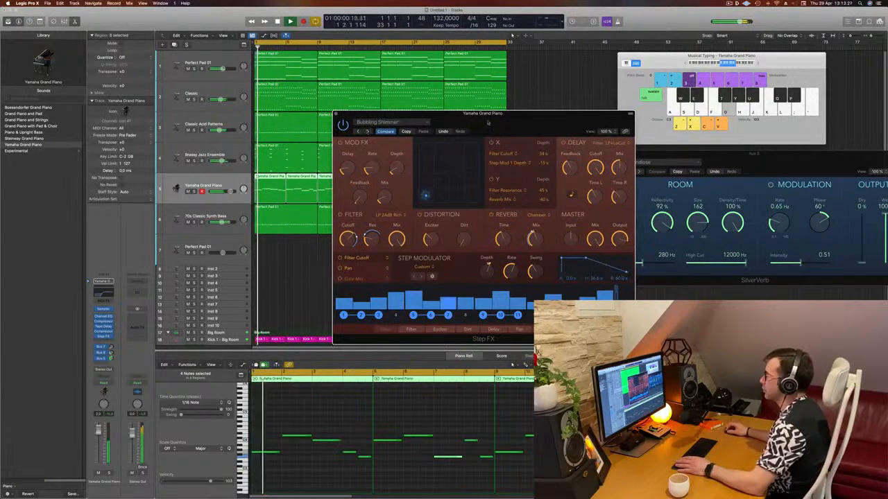
pyautogui.moveTo(488, 123); pyautogui.dragTo(540, 101)
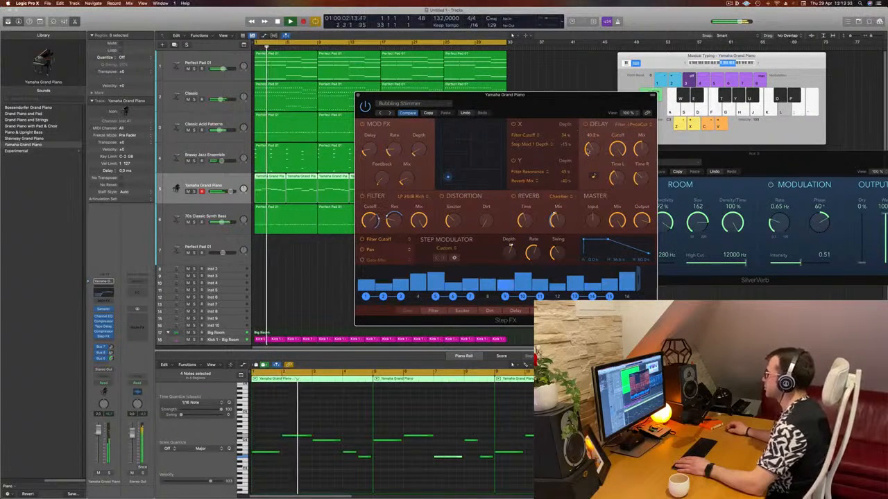
# - Check the Bubbling Shimmer effect on the piano with playback from the start and close the Step FX window
pyautogui.moveTo(645, 196); pyautogui.dragTo(642, 217)
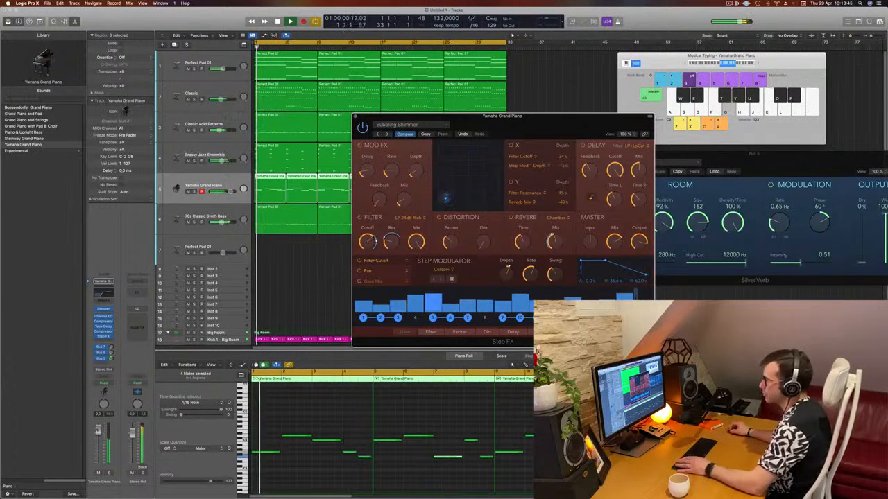
pyautogui.press('space')
pyautogui.press('space')
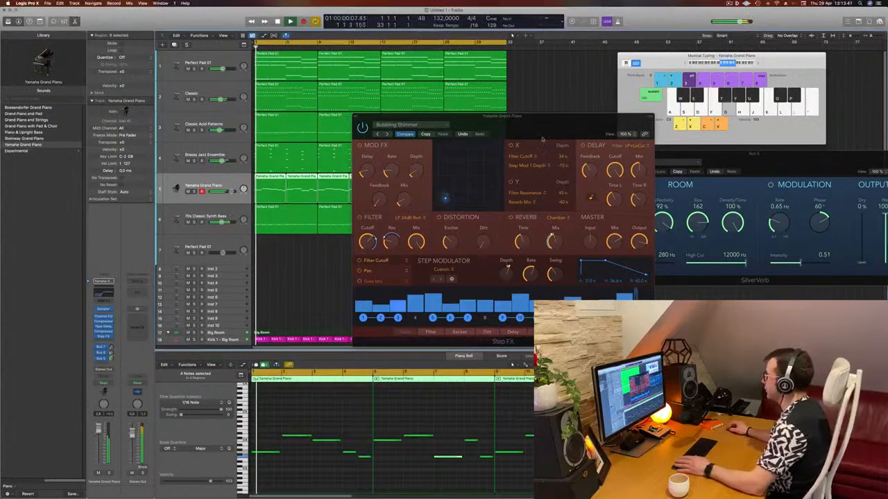
pyautogui.moveTo(463, 153); pyautogui.dragTo(579, 147)
pyautogui.moveTo(647, 120); pyautogui.dragTo(465, 152)
pyautogui.press('Return')
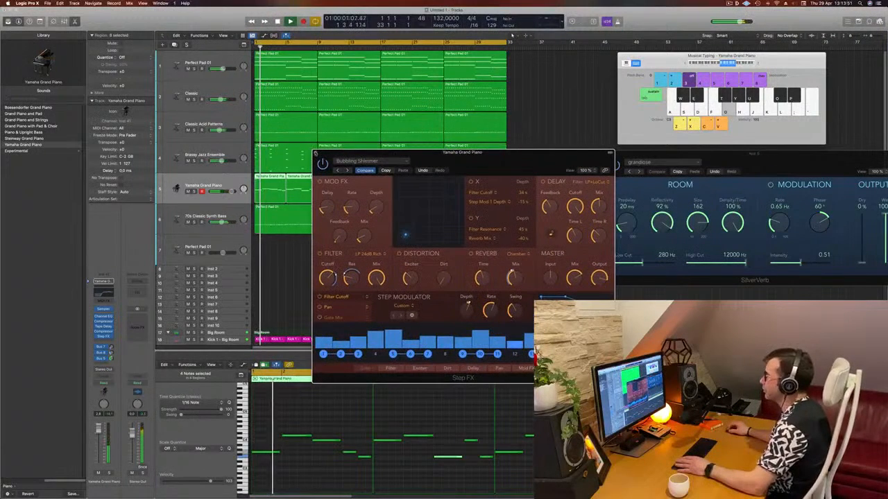
pyautogui.click(315, 153)
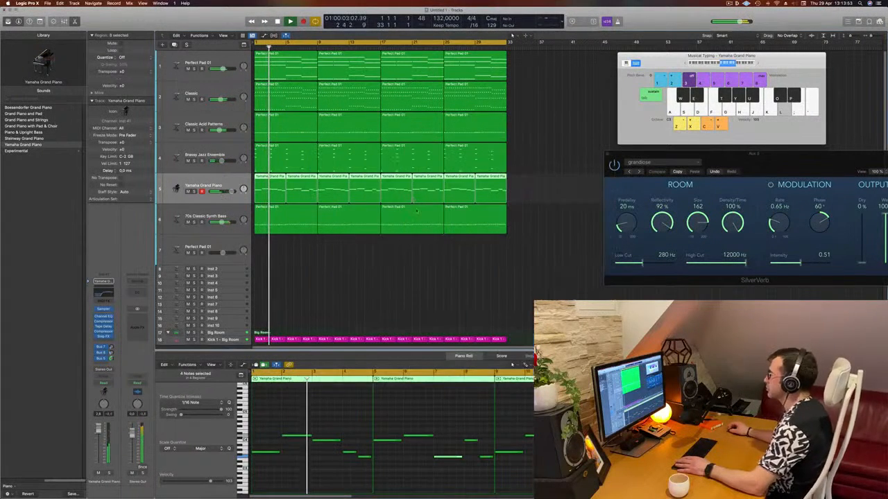
pyautogui.click(410, 221)
pyautogui.click(728, 4)
pyautogui.click(565, 147)
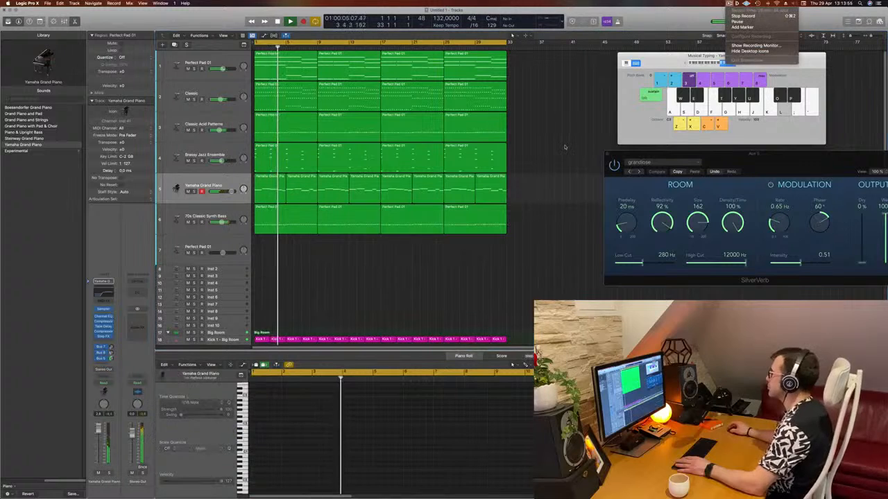
pyautogui.scroll(-3, 485, 187)
pyautogui.scroll(2, 321, 308)
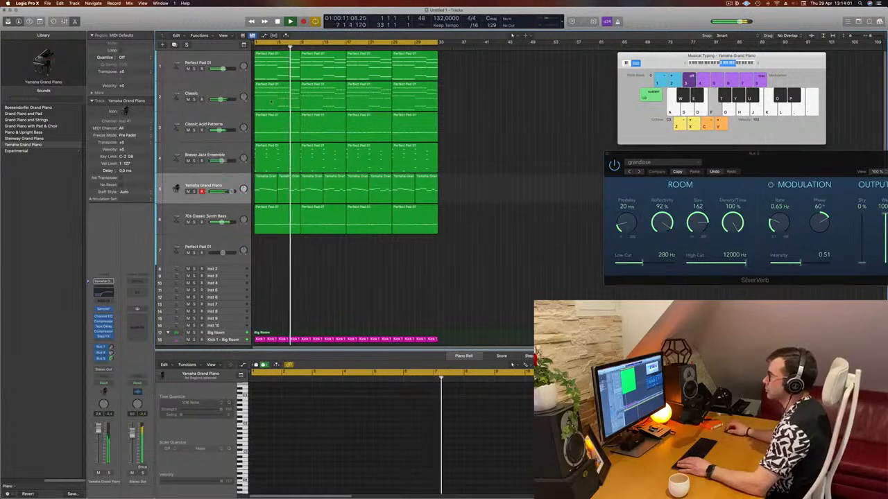
# - Listen to the Classic Acid Patterns track, move it directly below the Yamaha Grand Piano track and restart playback from the beginning
pyautogui.click(195, 130)
pyautogui.click(194, 131)
pyautogui.click(222, 122)
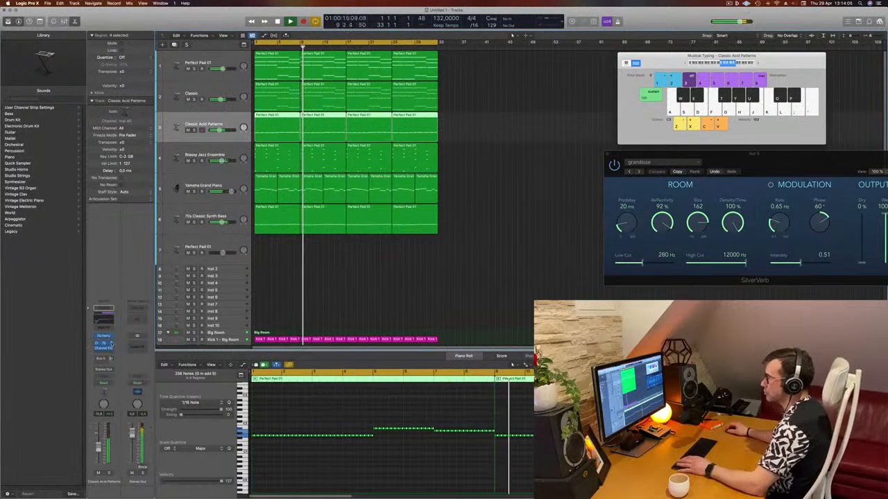
pyautogui.click(351, 277)
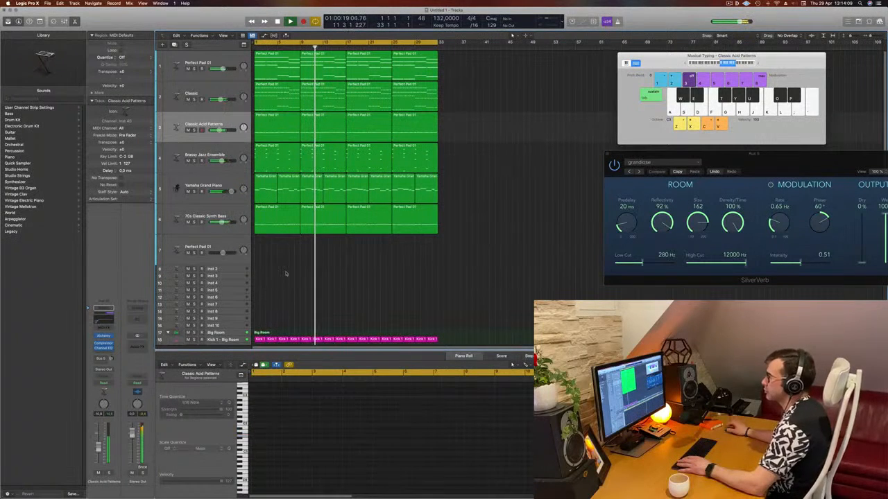
pyautogui.click(232, 214)
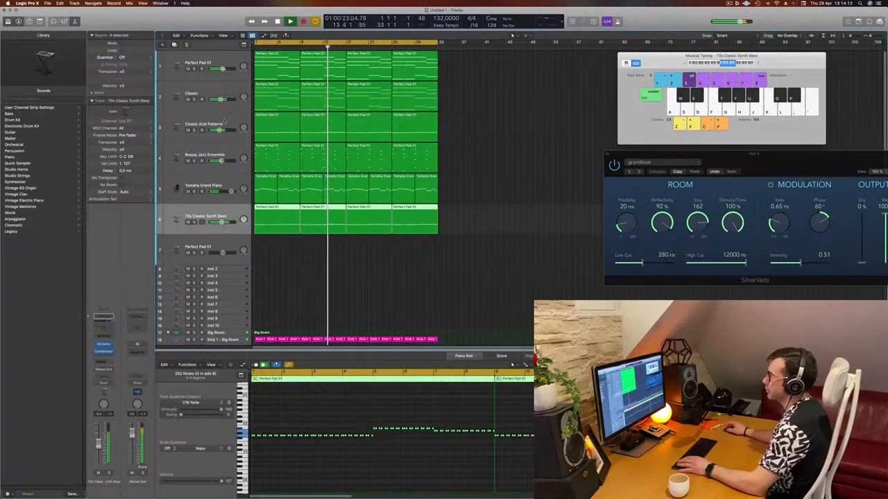
pyautogui.moveTo(225, 123); pyautogui.dragTo(221, 188)
pyautogui.press('Return')
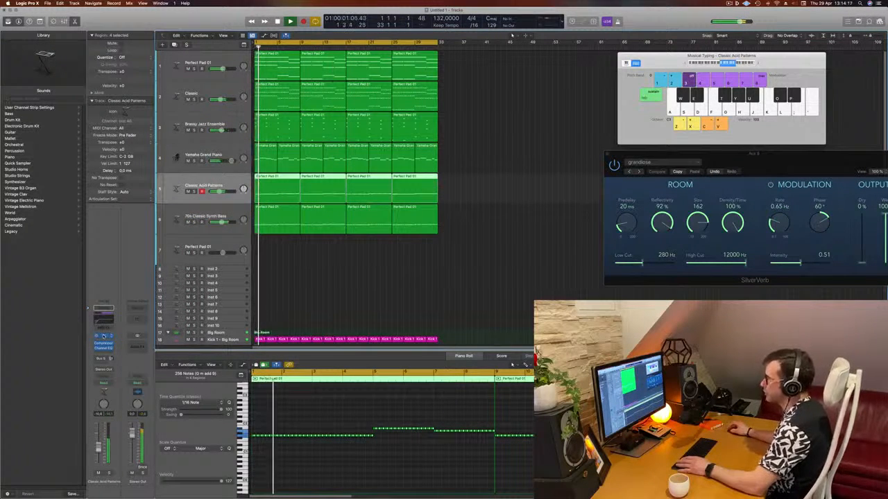
# - Inspect the Alchemy instrument on the Classic Acid Patterns track during playback, close its window and deselect the regions
pyautogui.click(103, 337)
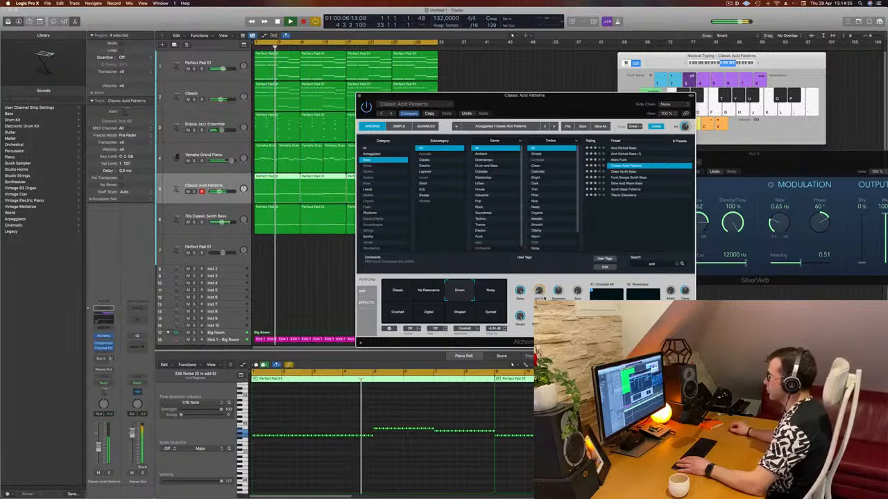
pyautogui.moveTo(536, 96); pyautogui.dragTo(447, 119)
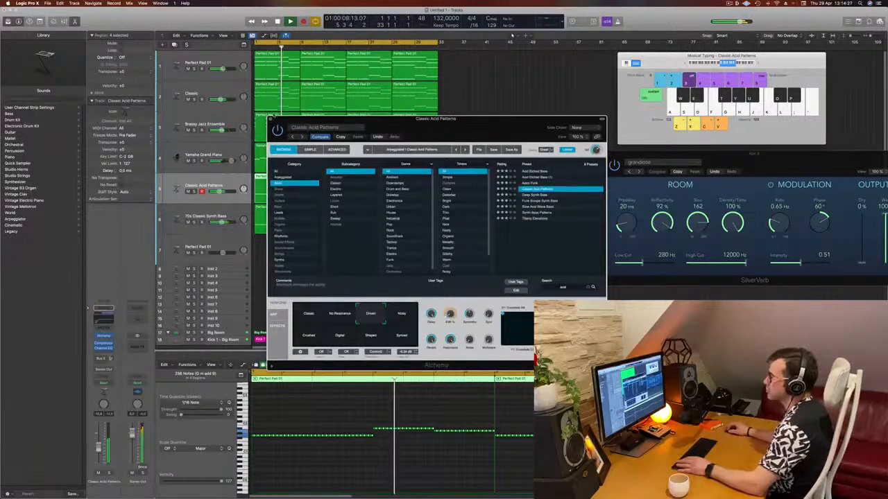
pyautogui.press('super+w')
pyautogui.click(432, 258)
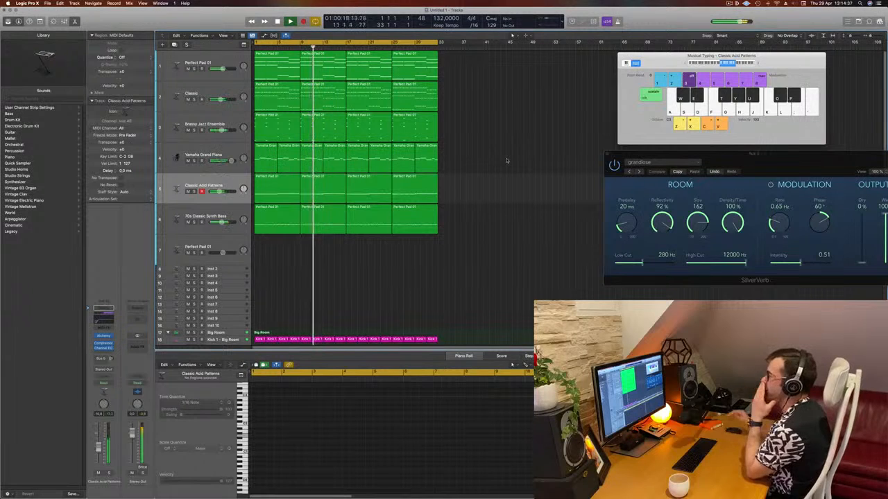
# - Duplicate the Yamaha Grand Piano track with its settings and replace the duplicate's Sampler instrument with a stereo Alchemy
pyautogui.click(222, 152)
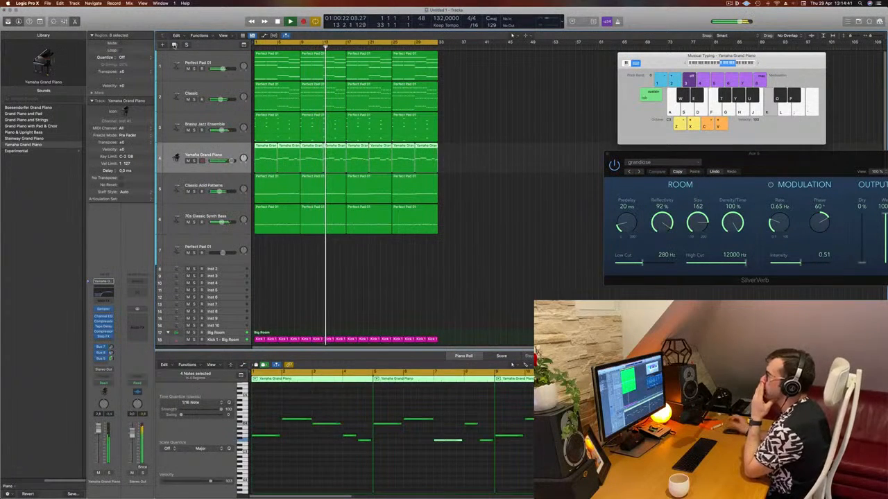
pyautogui.press('super+d')
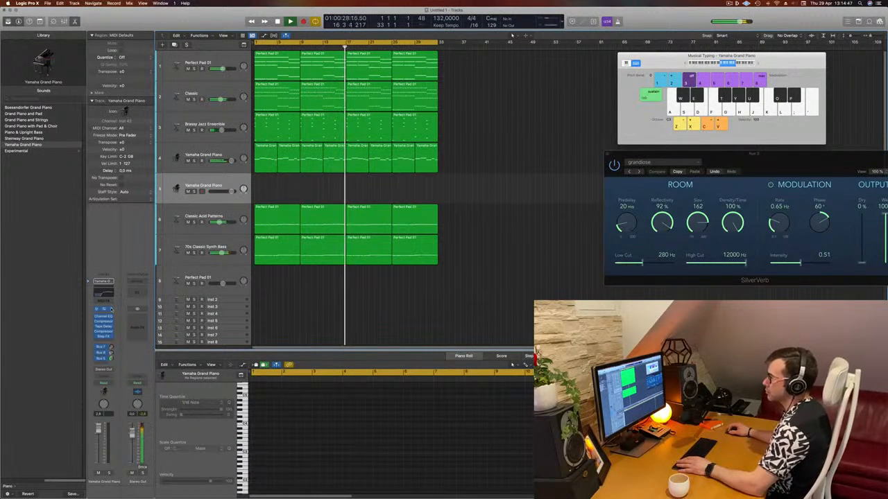
pyautogui.click(111, 309)
pyautogui.moveTo(126, 320)
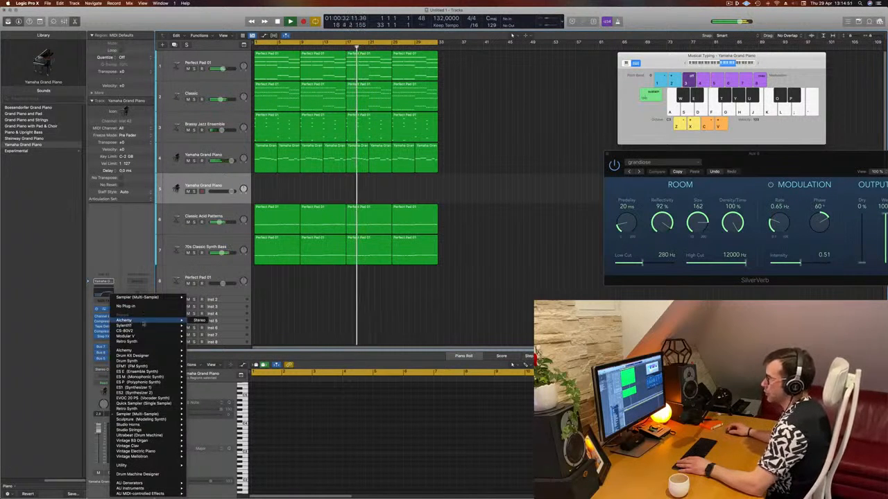
pyautogui.click(527, 154)
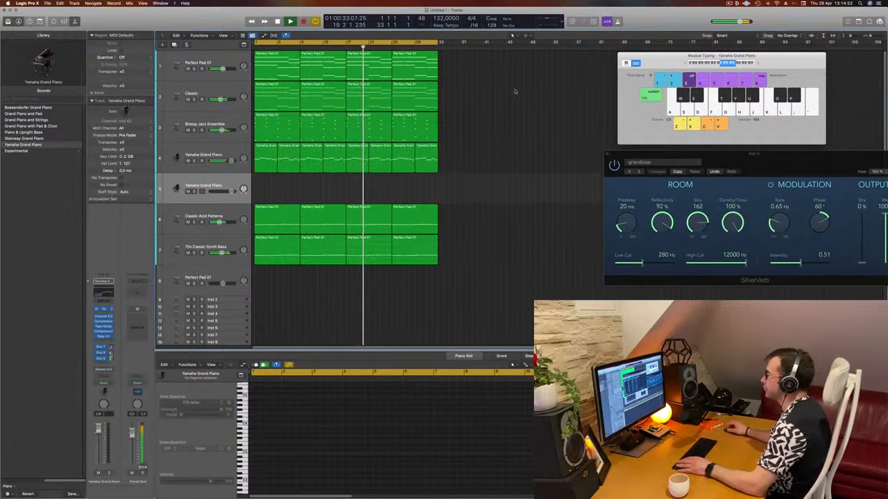
pyautogui.moveTo(515, 91); pyautogui.dragTo(535, 83)
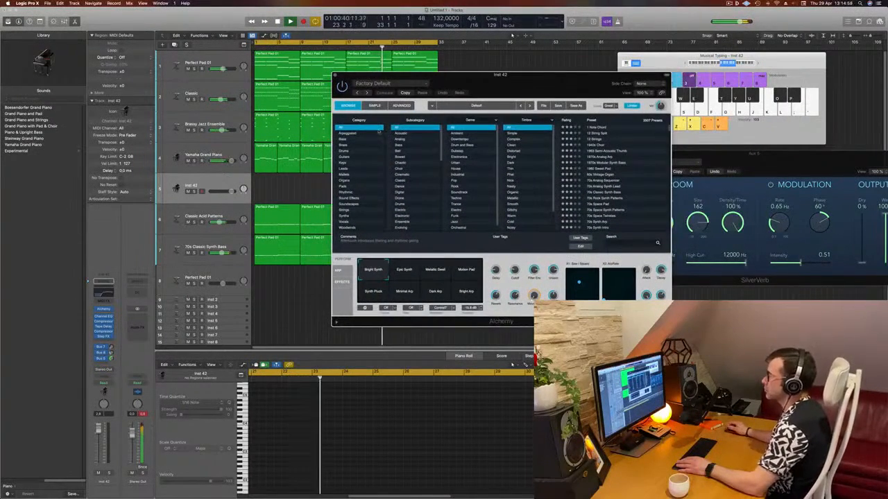
# - Filter the Alchemy presets to the Keys category and load 80s Pop Electric Piano
pyautogui.click(343, 163)
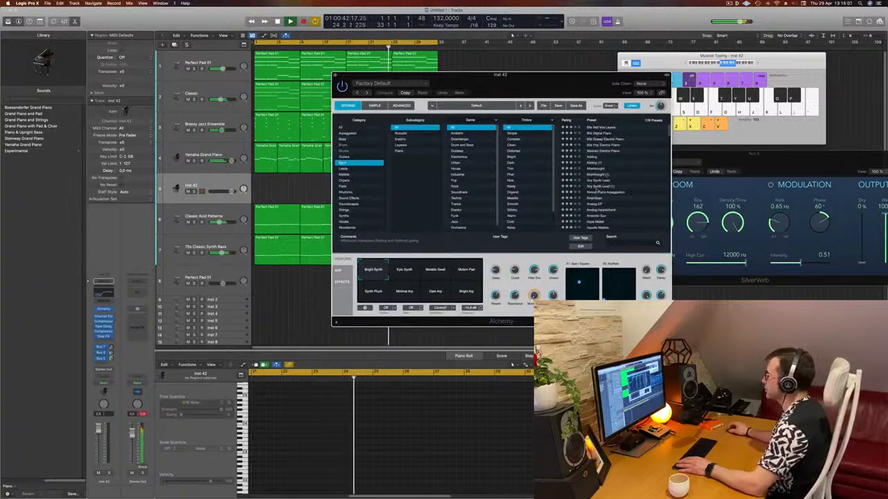
pyautogui.click(607, 145)
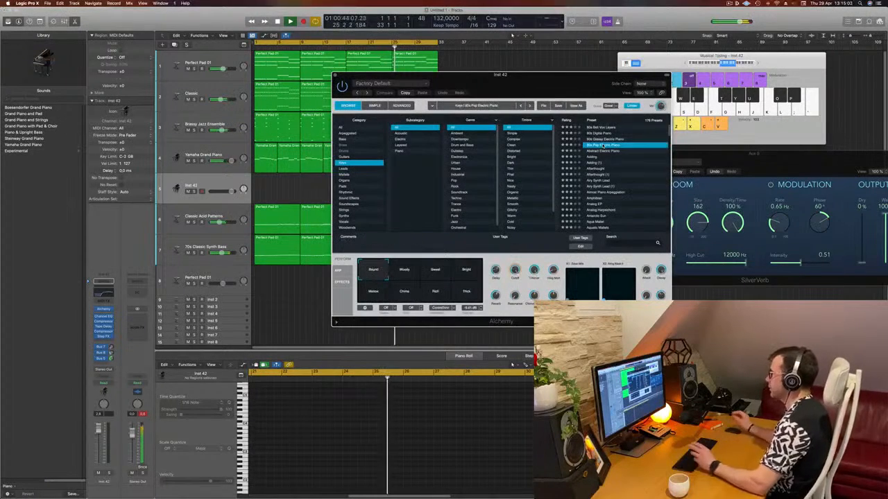
pyautogui.moveTo(540, 83); pyautogui.dragTo(599, 113)
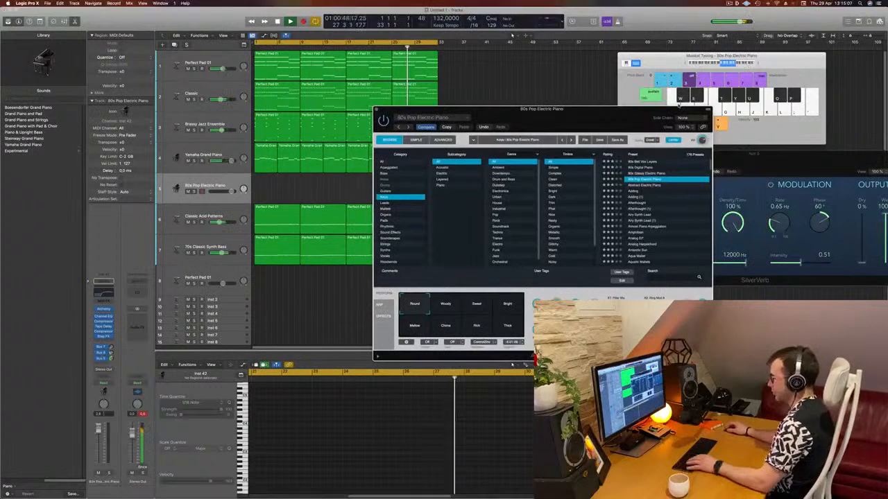
pyautogui.moveTo(665, 109)
pyautogui.mouseDown()
pyautogui.moveTo(674, 106)
pyautogui.moveTo(659, 125)
pyautogui.mouseUp()
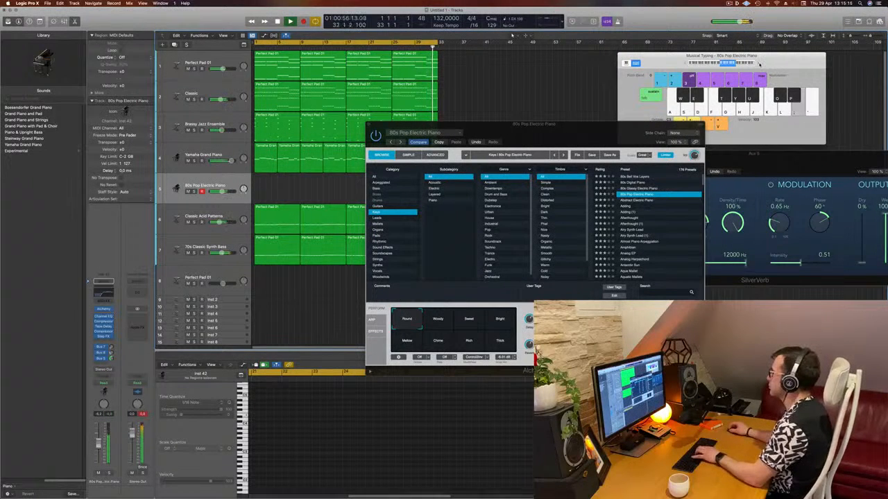
# - Raise the Musical Typing keyboard by one octave and lower the new Alchemy track's volume
pyautogui.click(756, 64)
pyautogui.moveTo(540, 135); pyautogui.dragTo(599, 168)
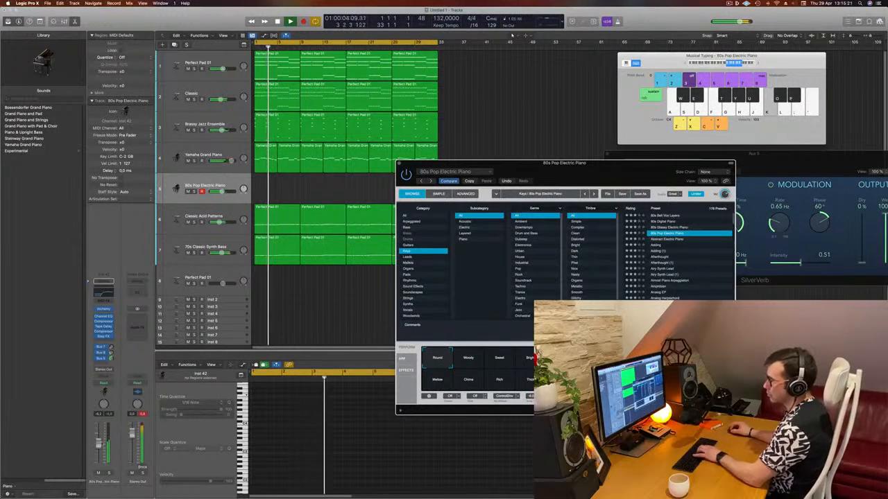
pyautogui.moveTo(99, 449); pyautogui.dragTo(98, 447)
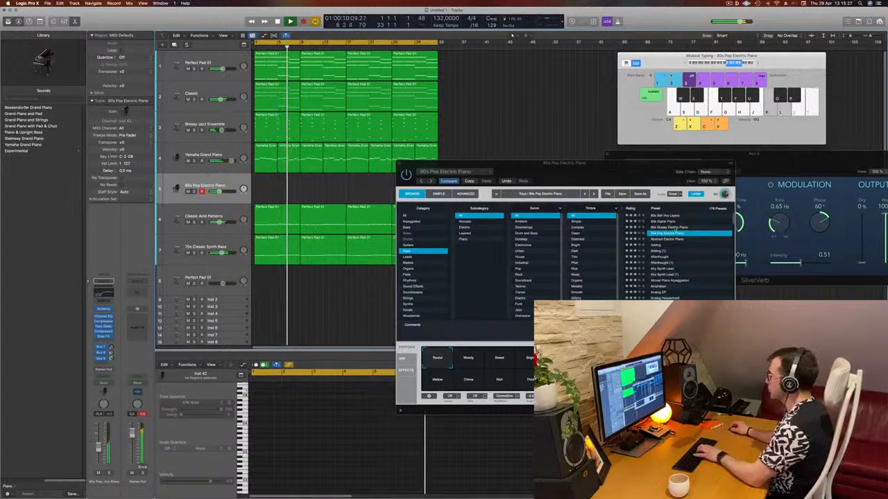
# - Try the Alchemy presets 80s Glassy Electric Piano, 80s Bell Vox Layers and Adding on the new track during playback
pyautogui.click(667, 228)
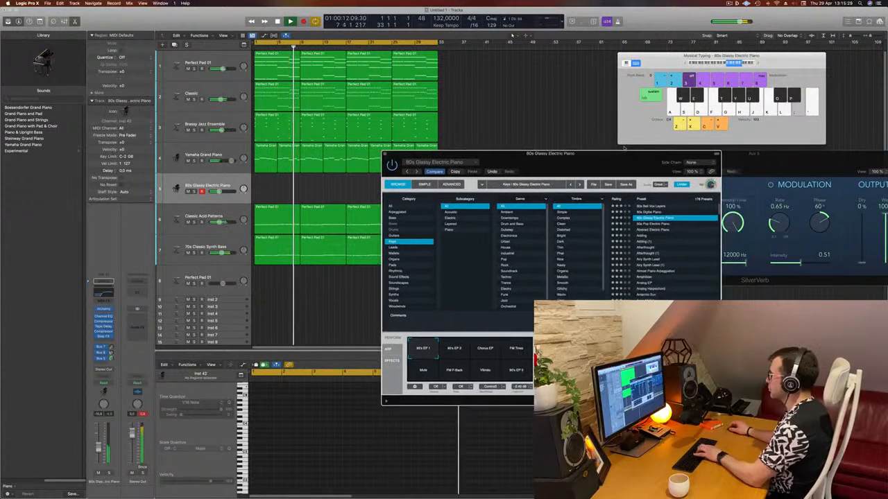
pyautogui.click(638, 196)
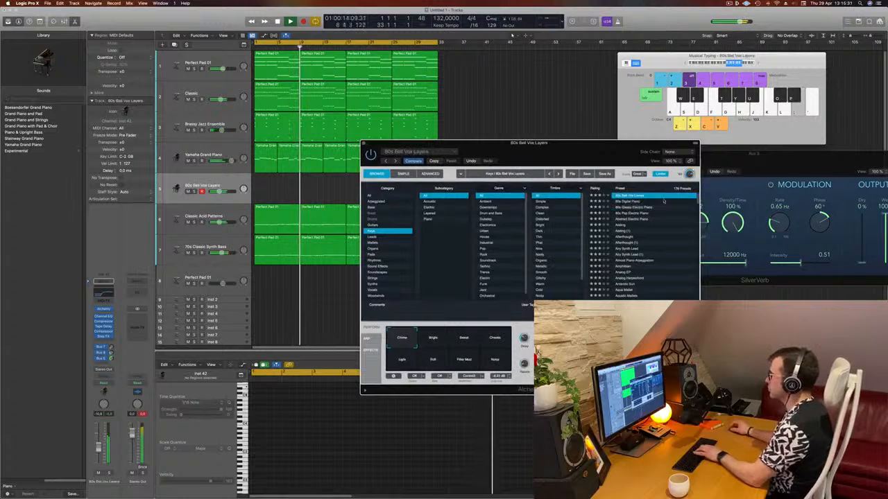
pyautogui.scroll(-1, 630, 225)
pyautogui.click(616, 219)
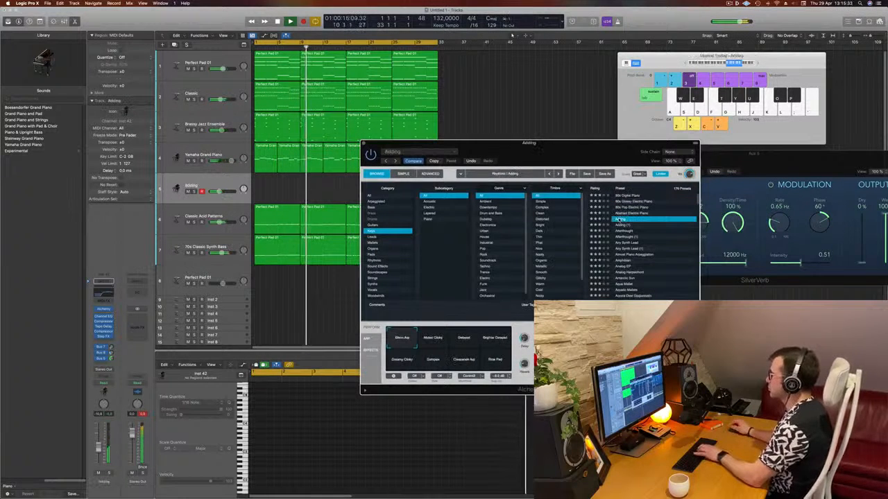
# - Play test notes with the Adding preset and try its Delayed and Brighter Delayed variations
pyautogui.press('f')
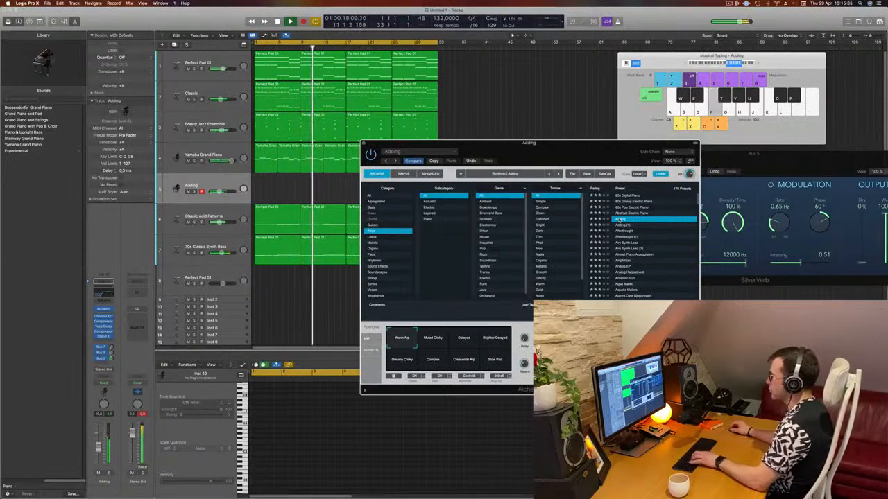
pyautogui.press('g')
pyautogui.click(465, 341)
pyautogui.press('h')
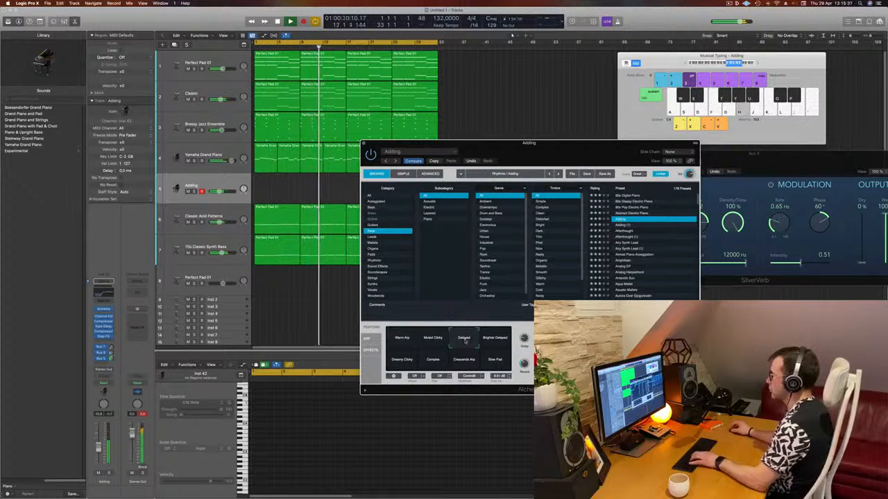
pyautogui.press('f')
pyautogui.click(497, 338)
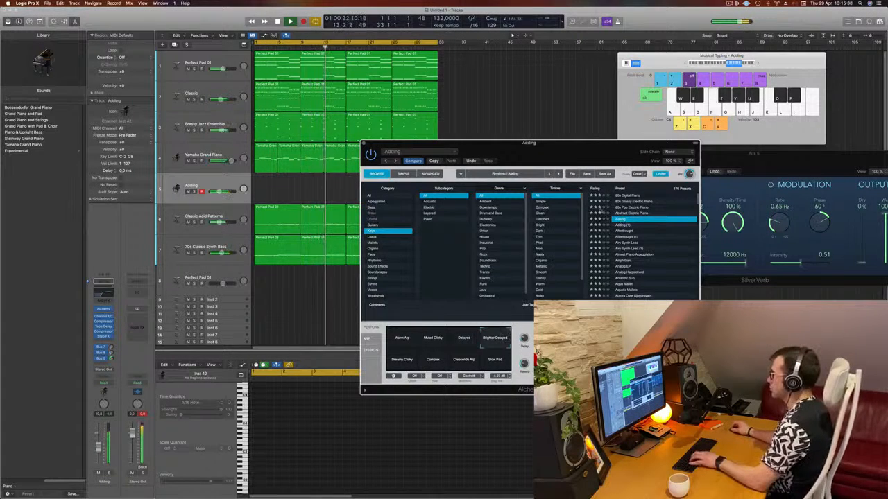
pyautogui.press('h')
# - Try the Afterthought and Airy Synth Lead presets, including the latter's Simple 80s and Dark & Swirly Pad variations
pyautogui.click(622, 231)
pyautogui.moveTo(563, 153); pyautogui.dragTo(668, 112)
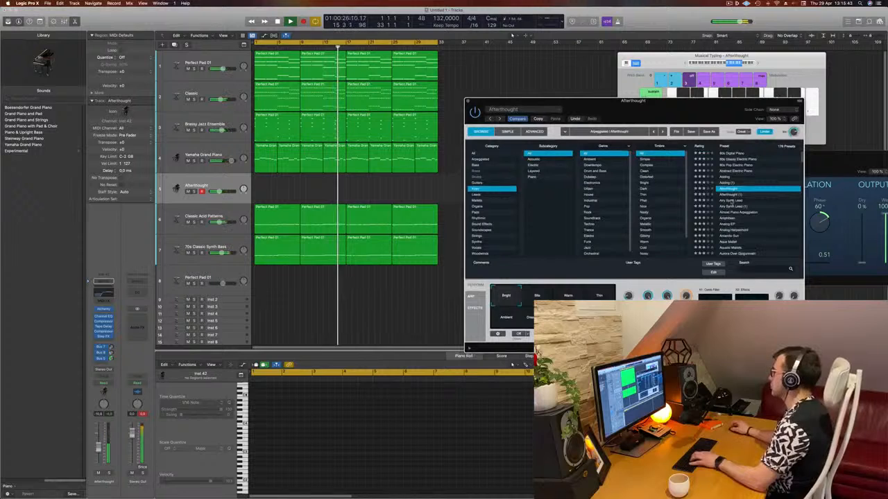
pyautogui.click(730, 201)
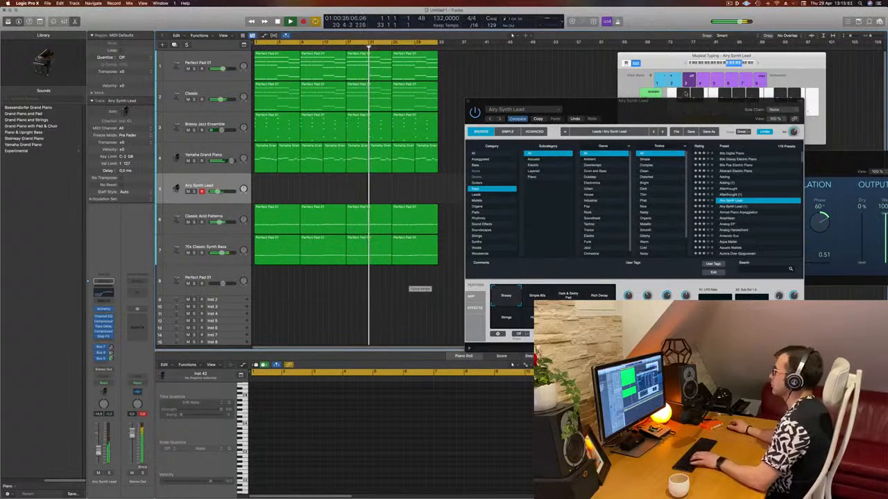
pyautogui.moveTo(739, 193); pyautogui.dragTo(739, 182)
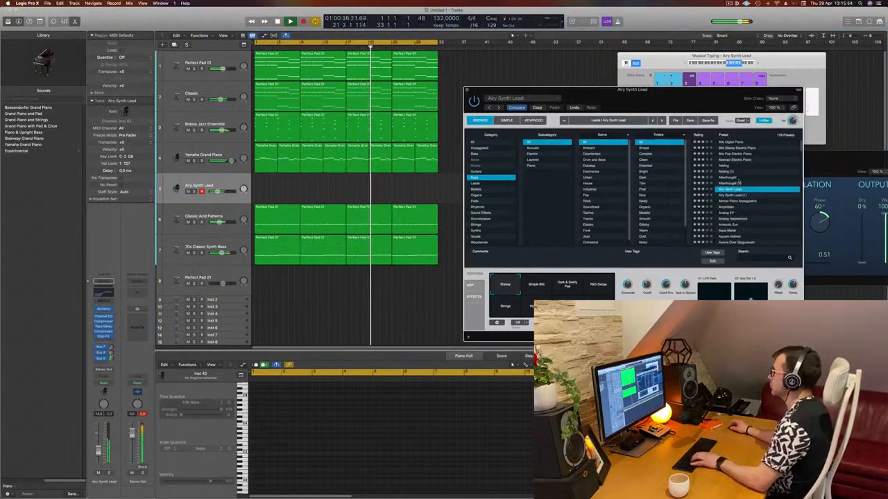
pyautogui.click(535, 285)
pyautogui.click(578, 288)
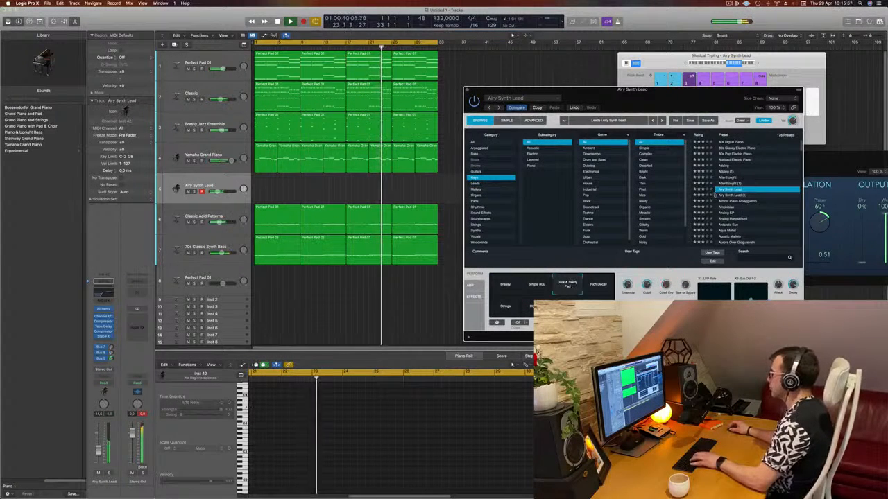
# - Load the Almost Piano Arpeggiation preset and audition its Dissonant, Wooden, Bowed and Phaser variations
pyautogui.click(737, 201)
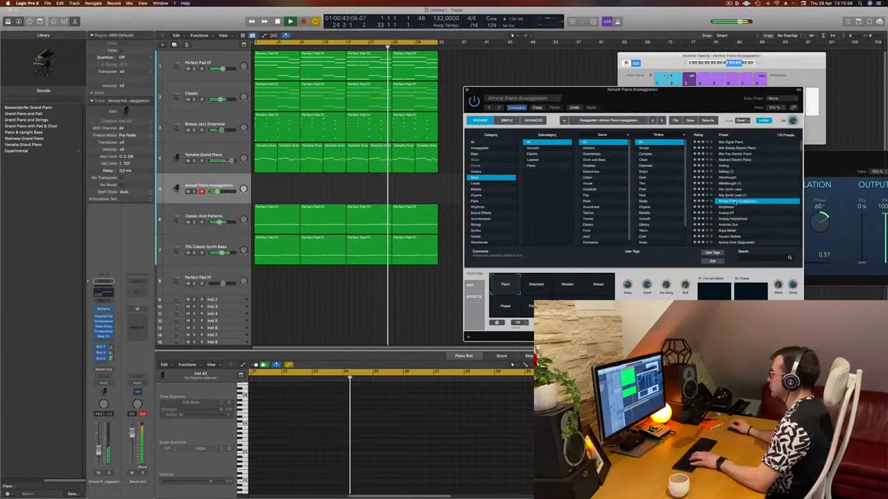
pyautogui.click(731, 207)
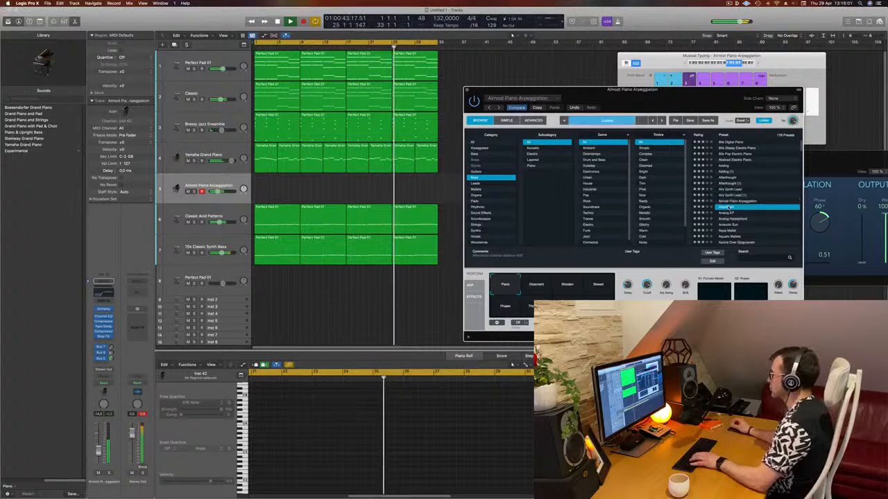
pyautogui.click(737, 201)
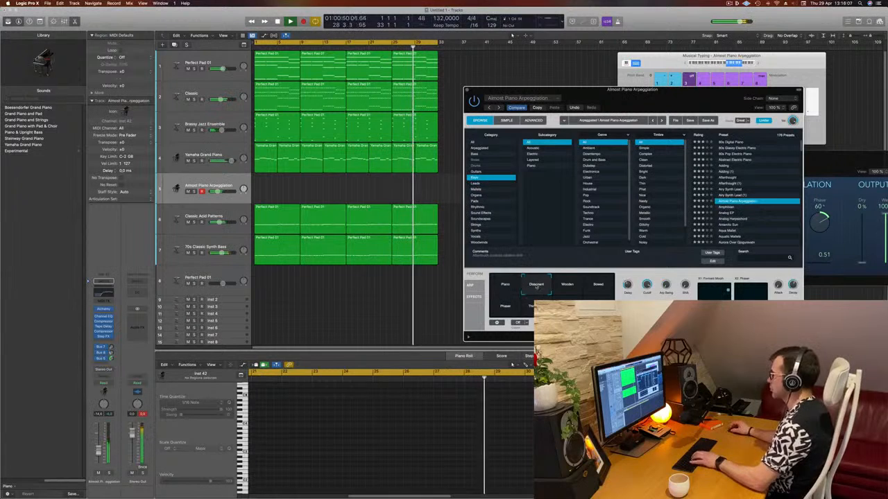
pyautogui.click(565, 286)
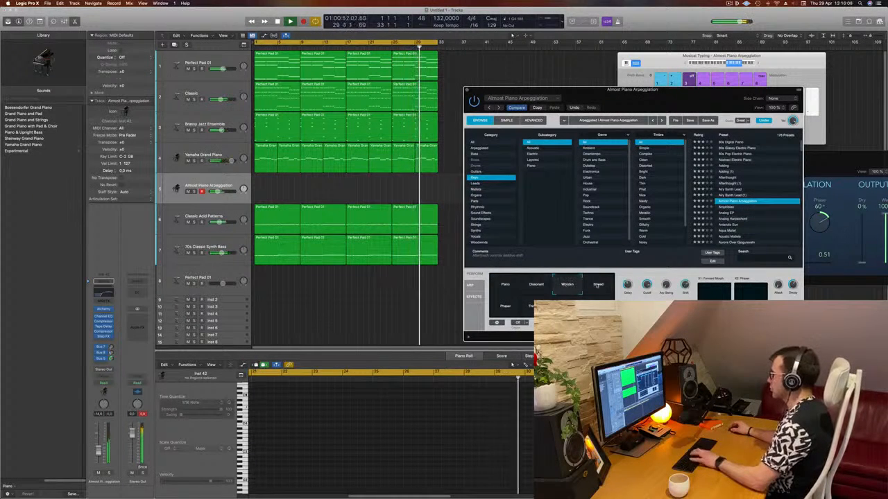
pyautogui.click(598, 285)
pyautogui.click(509, 306)
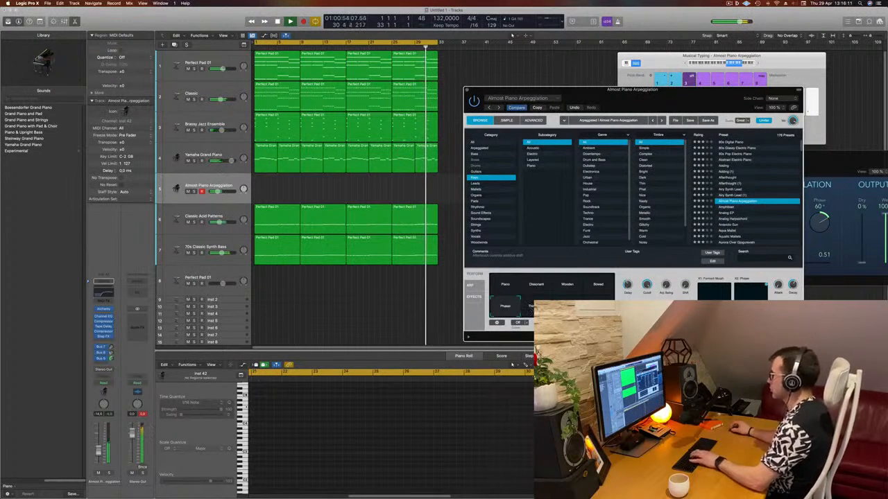
# - Pick another Almost Piano Arpeggiation variation, record four repeated notes over bars 5 to 8, and move the region to bar 1
pyautogui.click(538, 305)
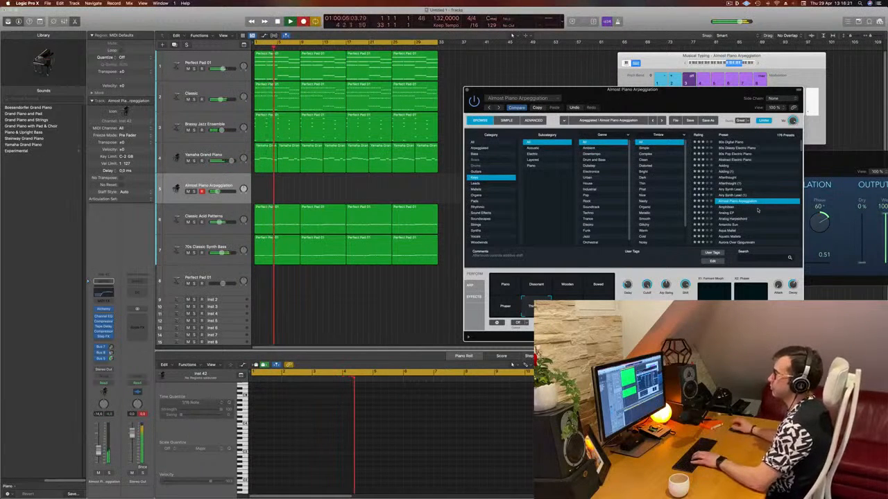
pyautogui.press('g')
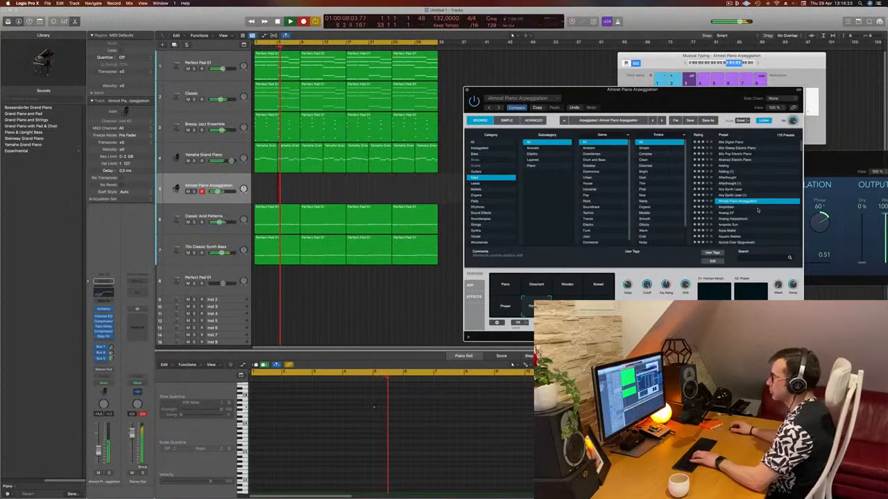
pyautogui.press('g')
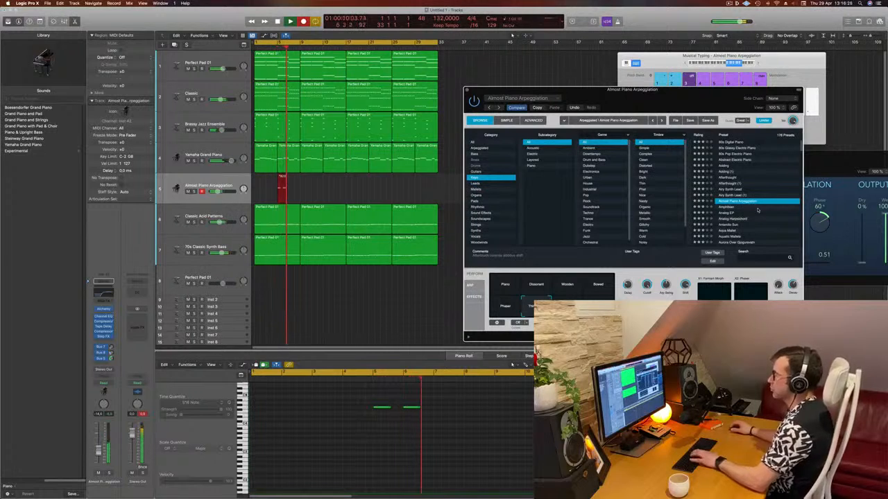
pyautogui.press('g')
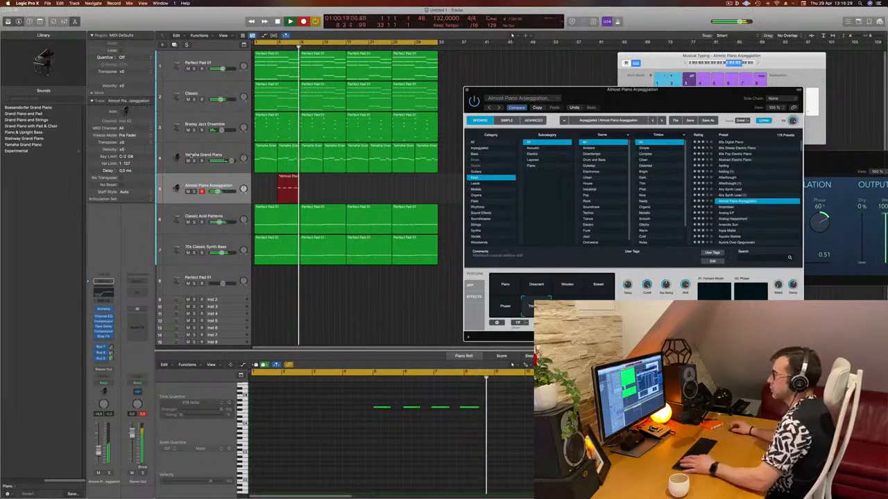
pyautogui.press('space')
pyautogui.moveTo(288, 178); pyautogui.dragTo(265, 178)
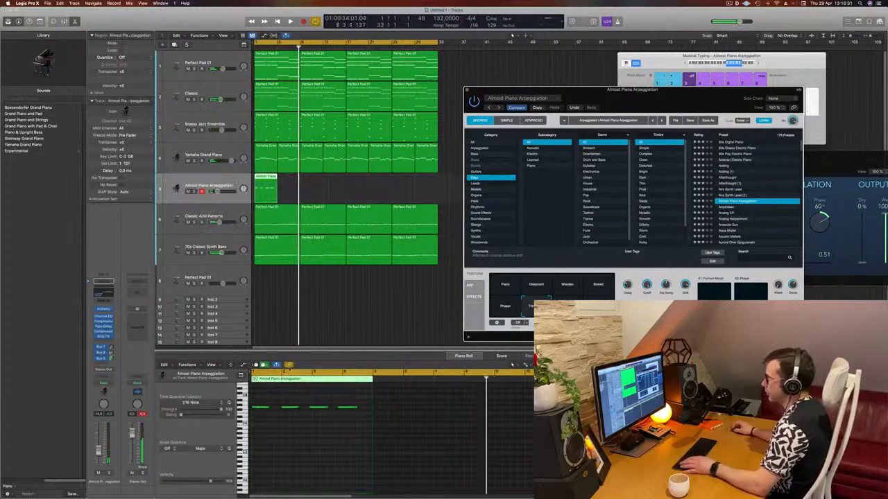
# - Play the recorded part from the start and shift its last two notes slightly later in the Piano Roll
pyautogui.click(299, 462)
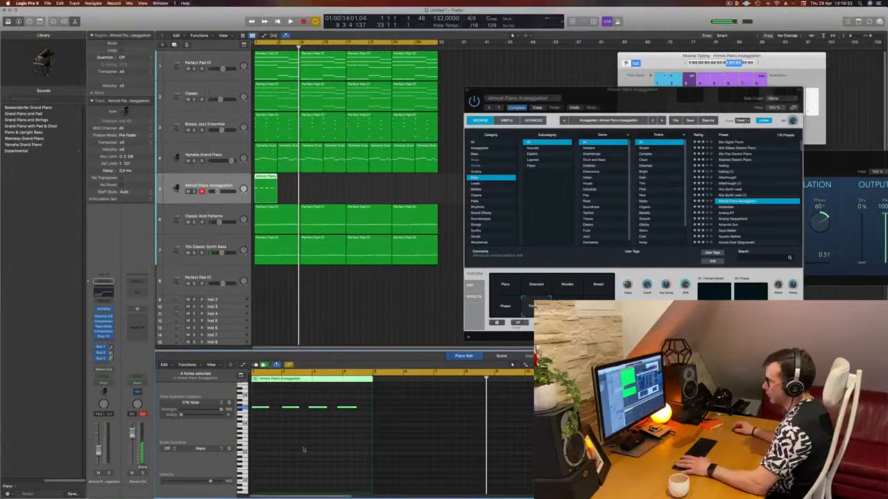
pyautogui.press('Return')
pyautogui.press('space')
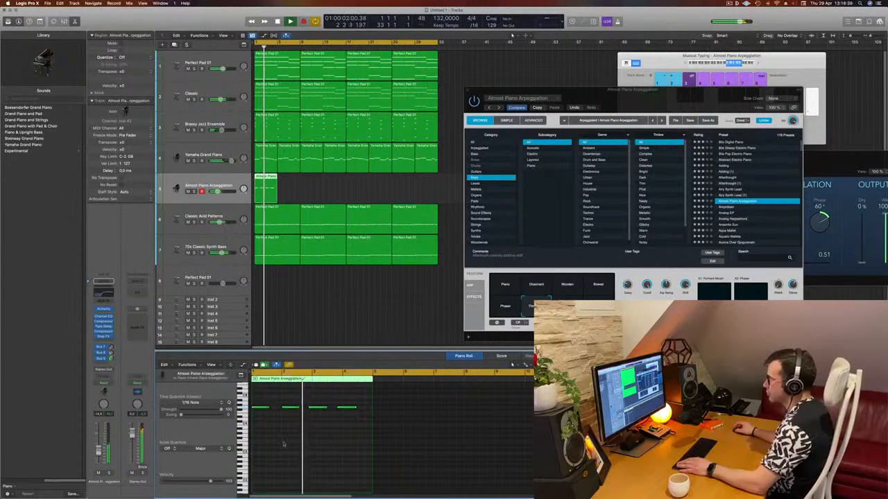
pyautogui.press('space')
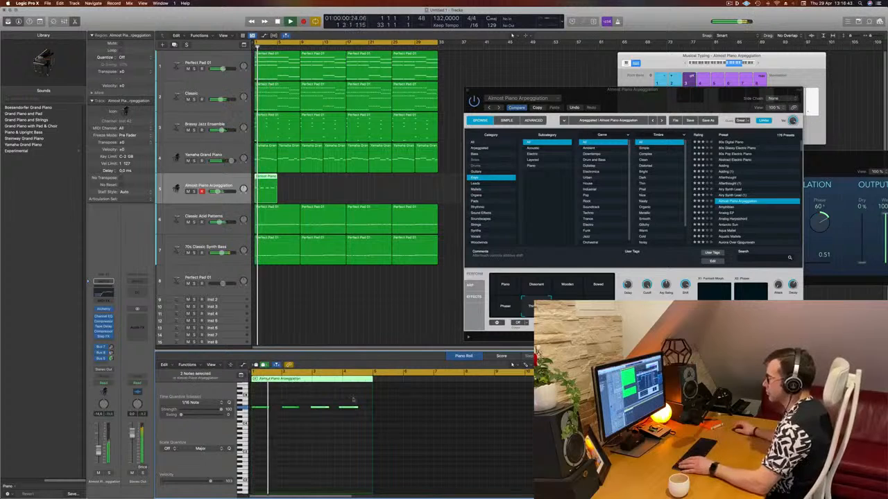
pyautogui.click(343, 434)
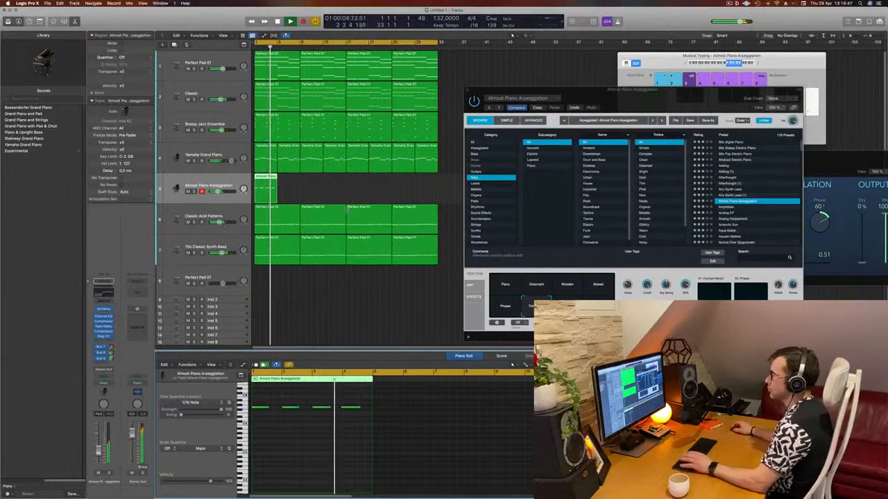
# - Copy the four-bar Almost Piano Arpeggiation region until it fills bars 1 to 32, close Alchemy, and select all the track's regions
pyautogui.moveTo(264, 177); pyautogui.dragTo(387, 182)
pyautogui.keyDown('shift'); pyautogui.click(269, 177); pyautogui.keyUp('shift')
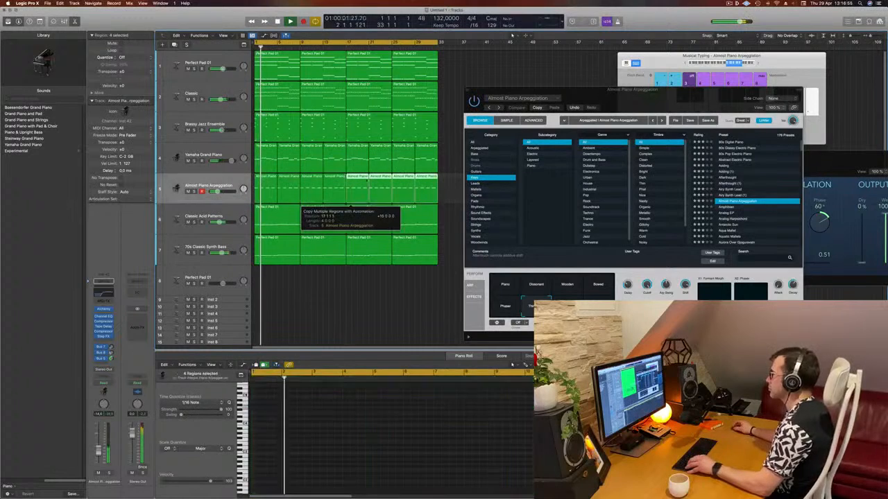
pyautogui.moveTo(665, 98); pyautogui.dragTo(624, 105)
pyautogui.press('super+w')
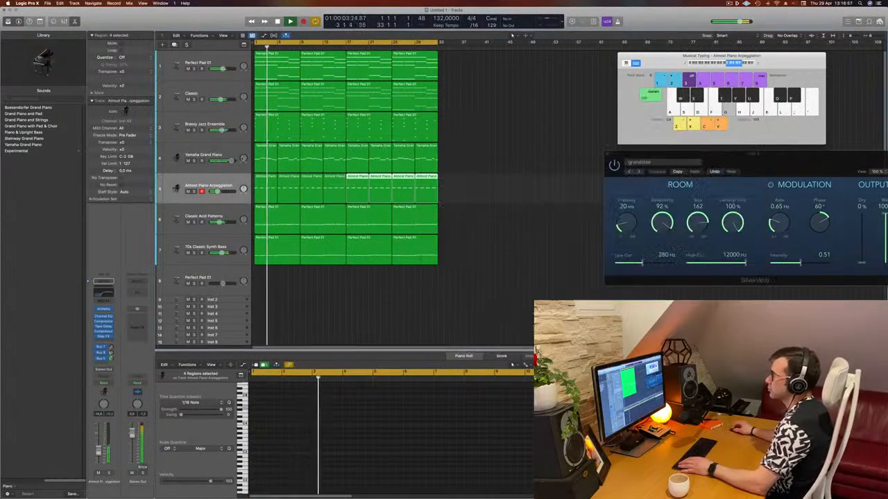
pyautogui.click(240, 184)
# - Listen to the Almost Piano Arpeggiation track soloed from the start, and return to the full mix
pyautogui.press('Return')
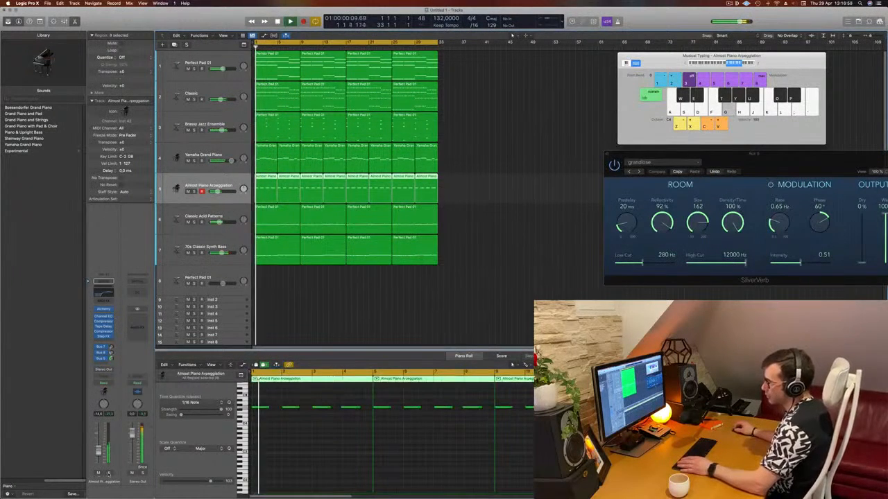
pyautogui.press('s')
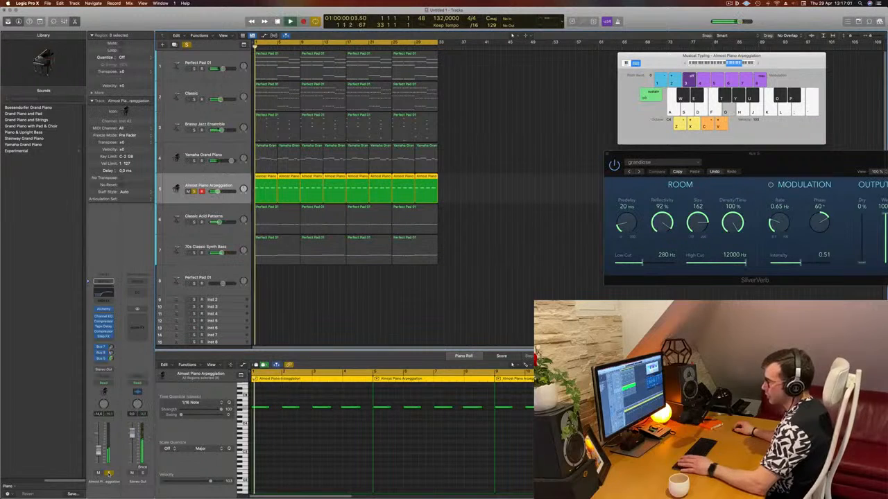
pyautogui.press('s')
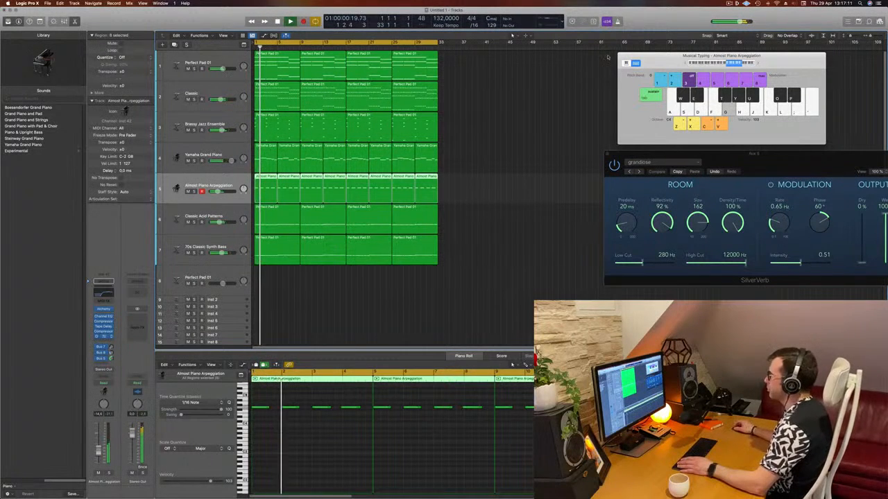
# - Load the Chaos Spring preset in the Almost Piano Arpeggiation track's Step FX plug-in during playback
pyautogui.press('space')
pyautogui.press('space')
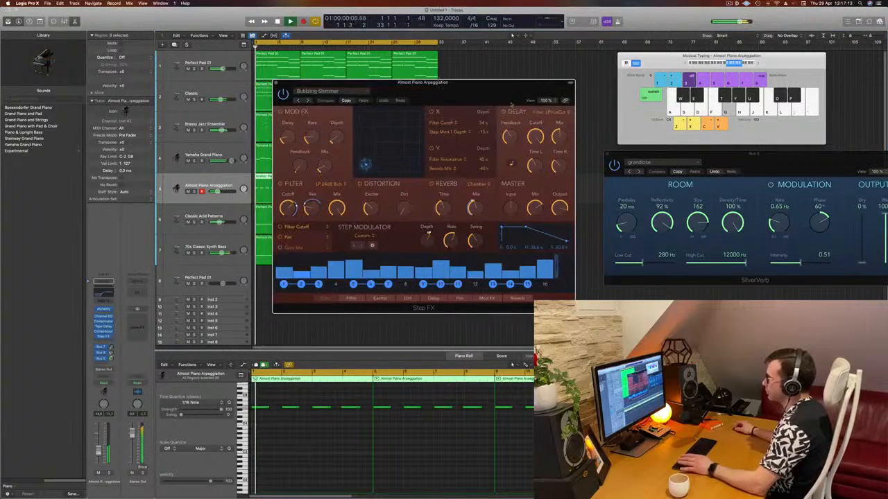
pyautogui.moveTo(458, 94); pyautogui.dragTo(571, 105)
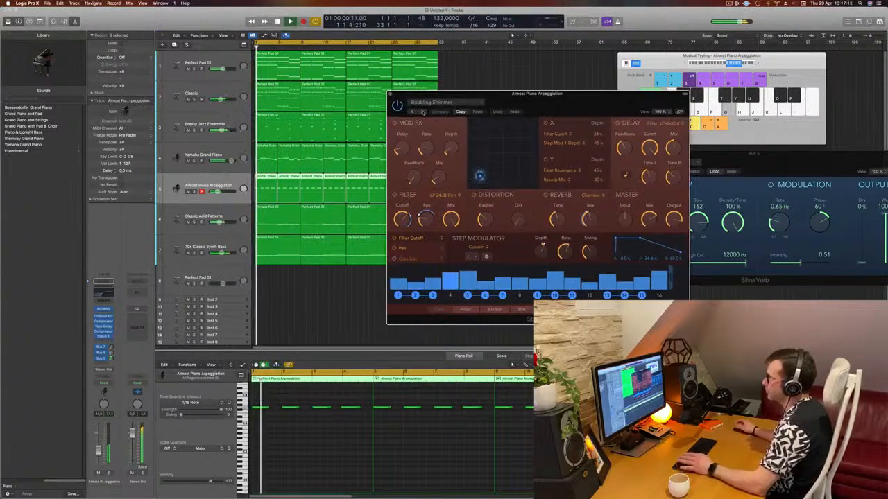
pyautogui.click(422, 112)
pyautogui.moveTo(548, 106); pyautogui.dragTo(614, 130)
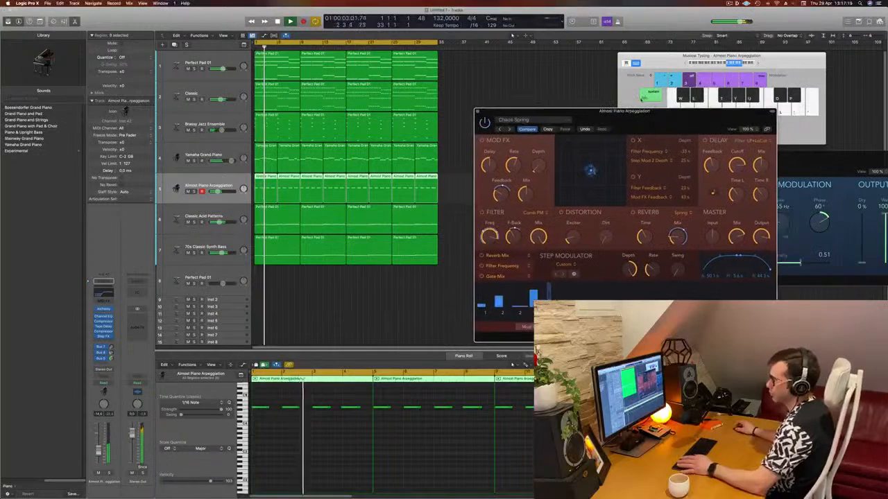
# - Fine-tune the Almost Piano Arpeggiation track's volume and close the Step FX window
pyautogui.moveTo(98, 452); pyautogui.dragTo(98, 450)
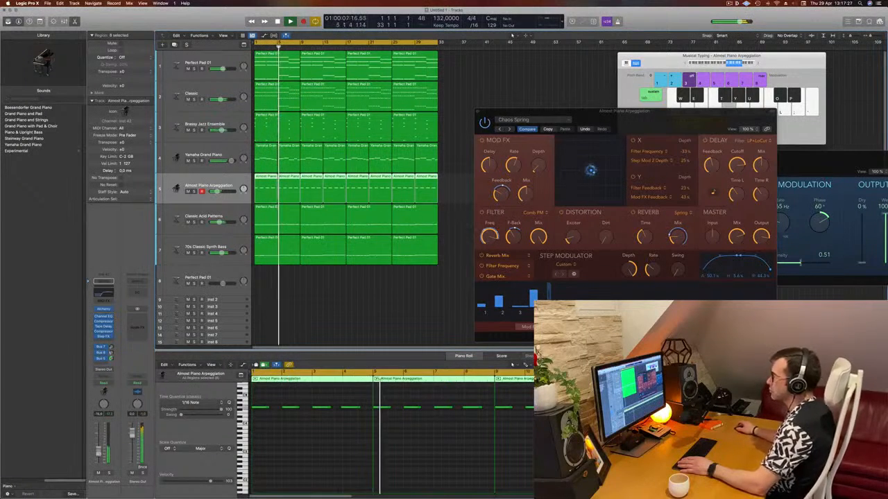
pyautogui.moveTo(697, 111); pyautogui.dragTo(502, 81)
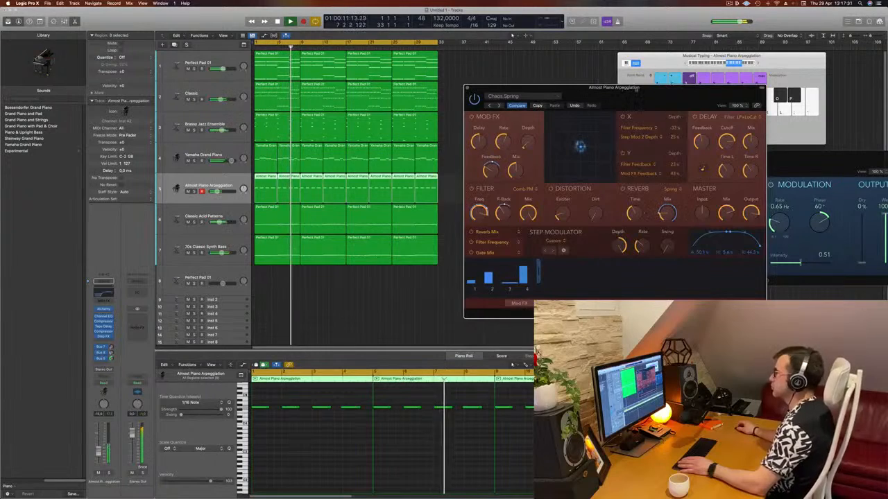
pyautogui.moveTo(467, 87); pyautogui.dragTo(462, 92)
pyautogui.click(464, 91)
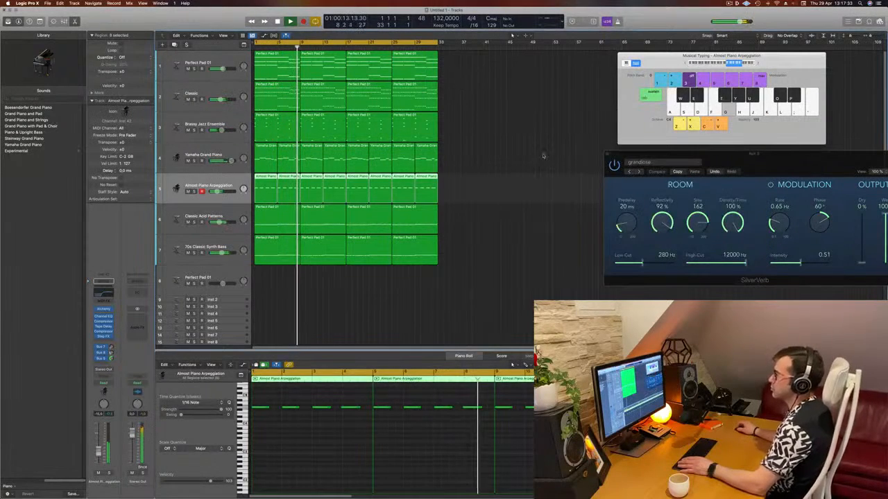
# - Clear the region selection and listen to the arrangement with the instrument and Big Room drum tracks in view
pyautogui.click(507, 179)
pyautogui.scroll(-4, 507, 179)
pyautogui.scroll(-3, 487, 181)
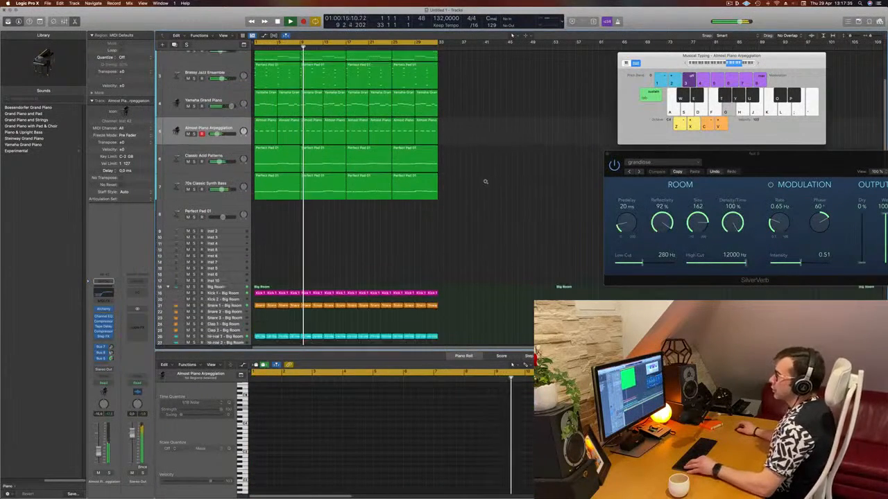
pyautogui.scroll(-4, 486, 179)
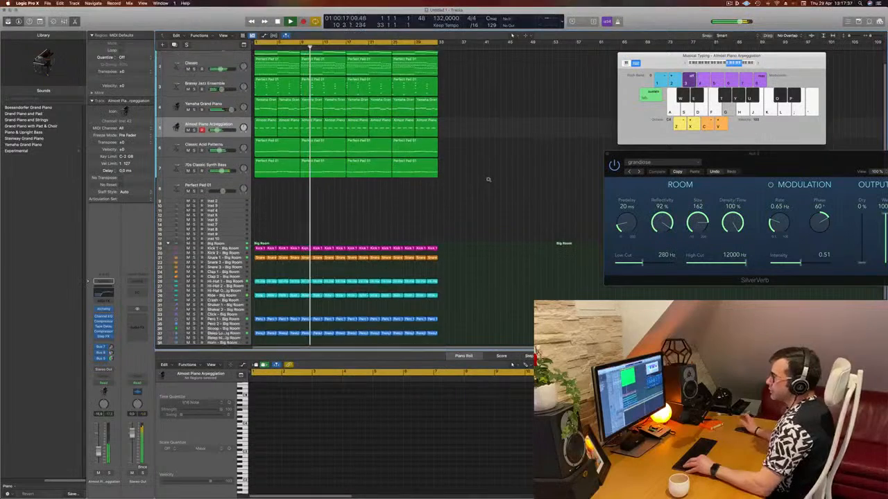
pyautogui.scroll(2, 491, 181)
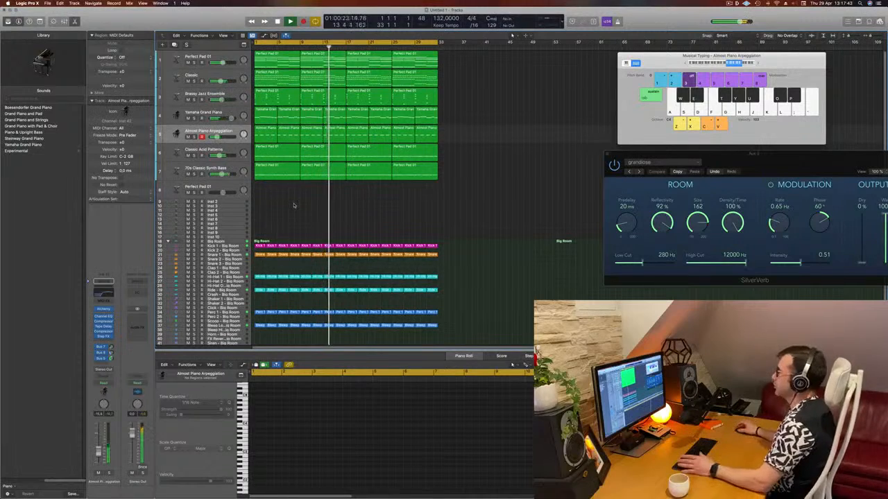
pyautogui.press('Return')
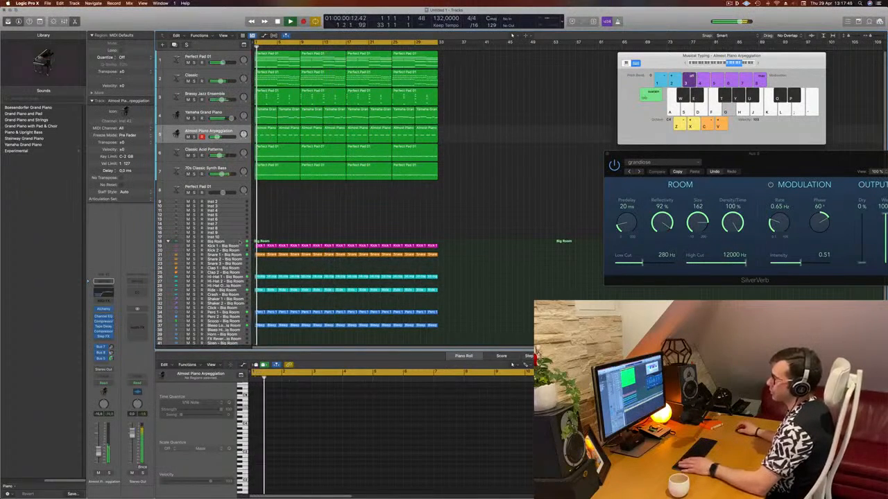
# - Check the Kick 1, Ride and Perc 1 drum tracks during playback, briefly soloing Perc 1
pyautogui.click(240, 246)
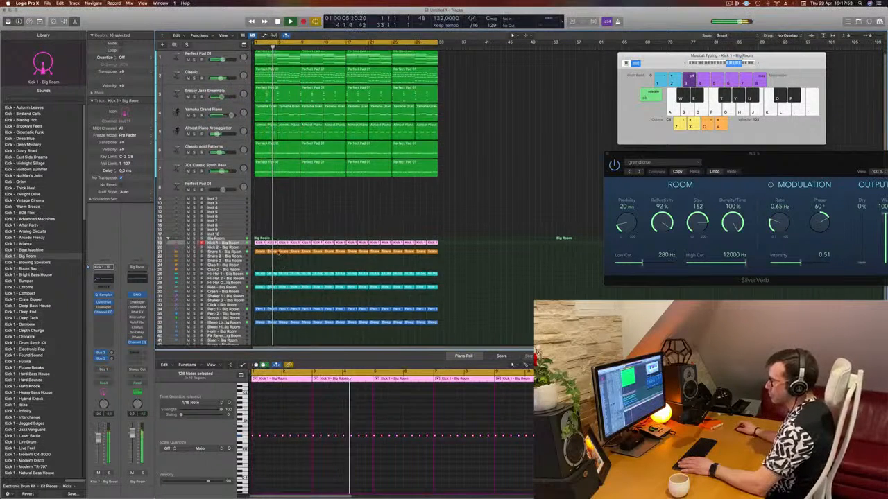
pyautogui.scroll(-1, 276, 271)
pyautogui.press('Return')
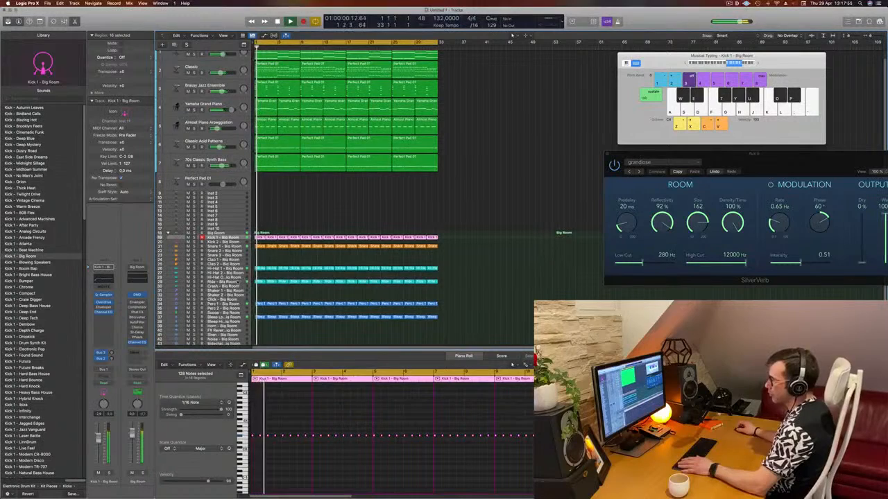
pyautogui.click(236, 283)
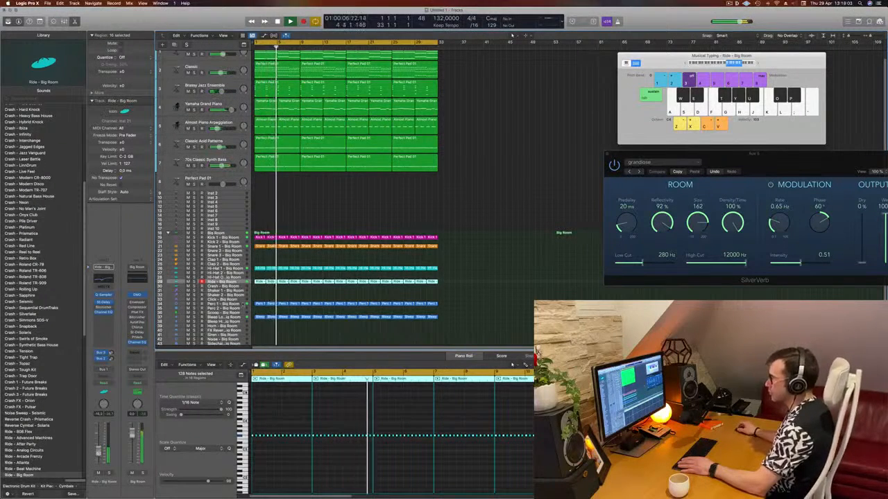
pyautogui.click(240, 305)
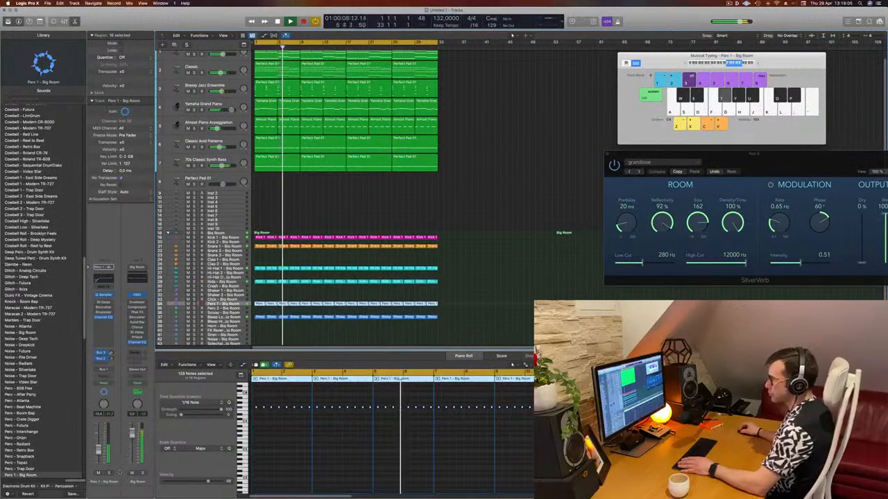
pyautogui.click(109, 474)
pyautogui.click(109, 474)
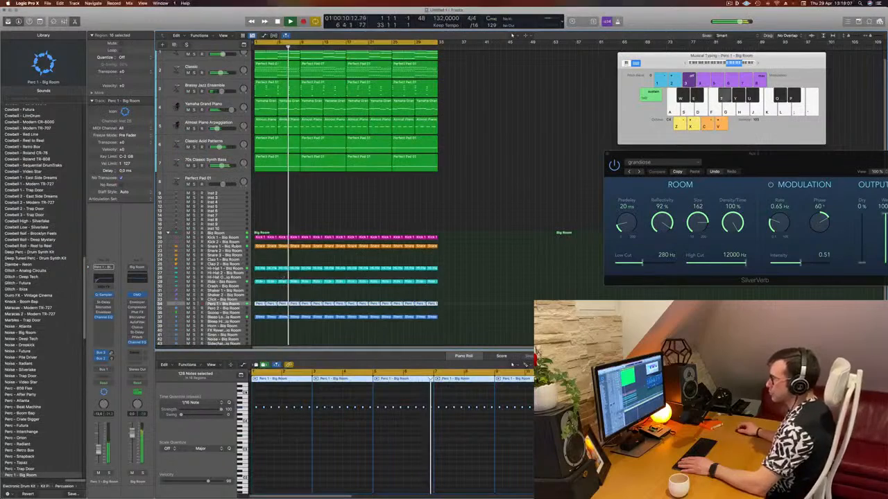
# - Select the Snare 1 - Big Room track, restart playback, and adjust its Bus 2 delay send
pyautogui.click(234, 243)
pyautogui.click(235, 246)
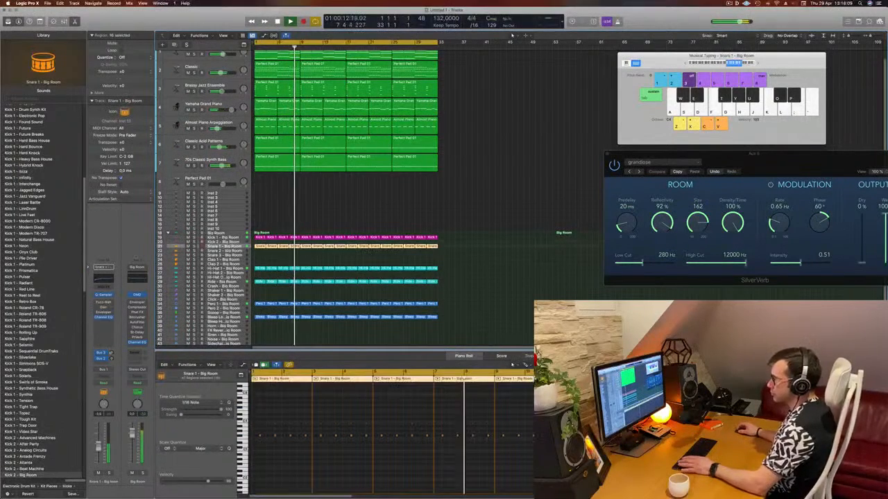
pyautogui.press('Return')
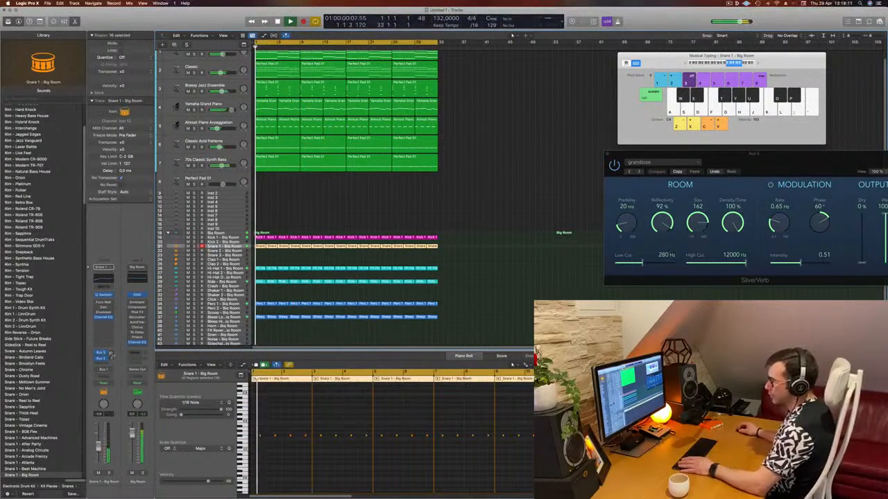
pyautogui.click(110, 354)
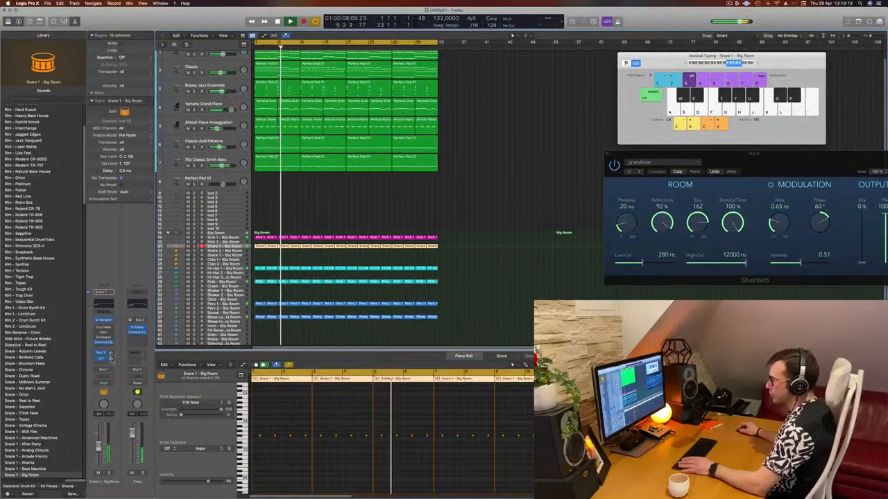
# - Select all regions in the arrangement and repeat them once after bar 32
pyautogui.click(484, 197)
pyautogui.scroll(1, 484, 197)
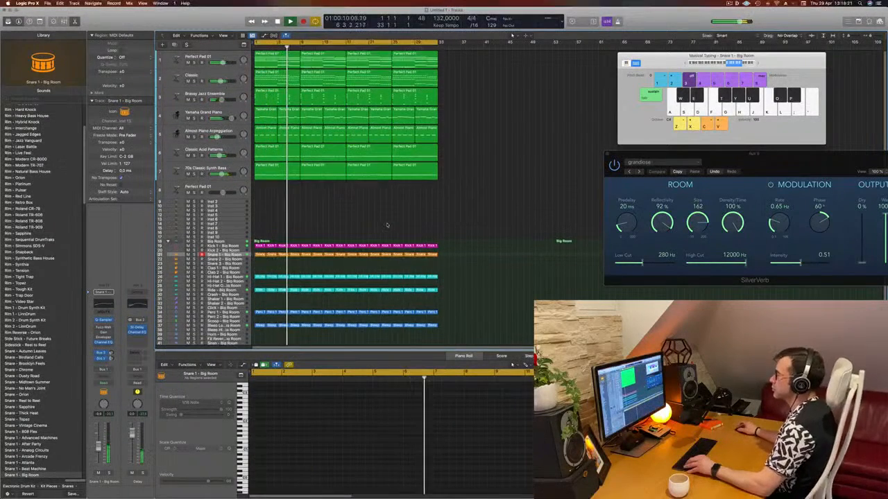
pyautogui.scroll(1, 451, 201)
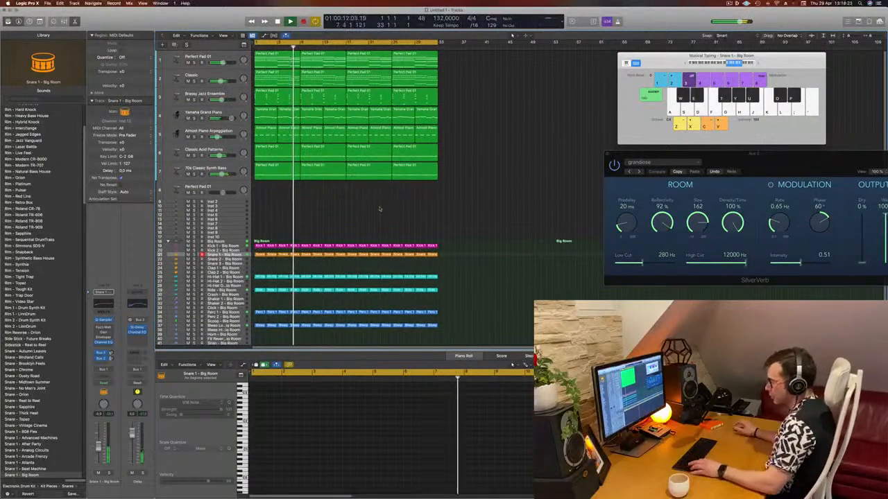
pyautogui.press('super+a')
pyautogui.press('super+r')
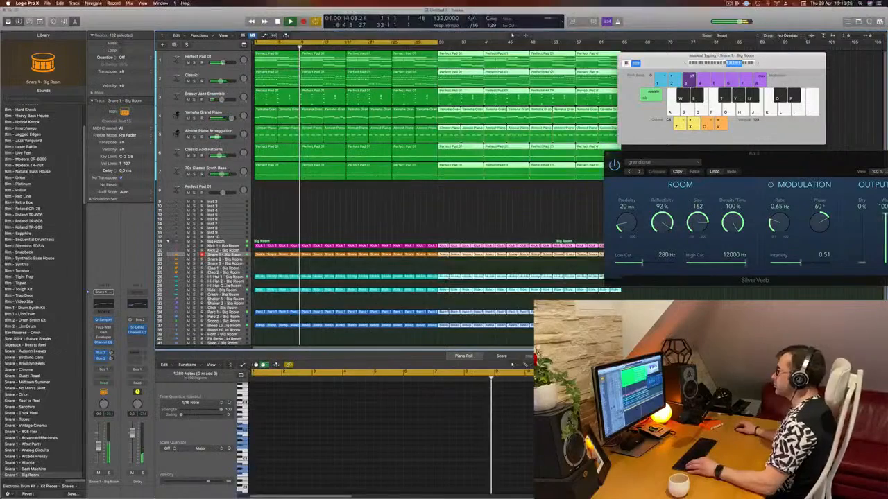
# - Show the secondary time ruler above the arrangement and clear the region selection
pyautogui.press('super+Left')
pyautogui.click(222, 36)
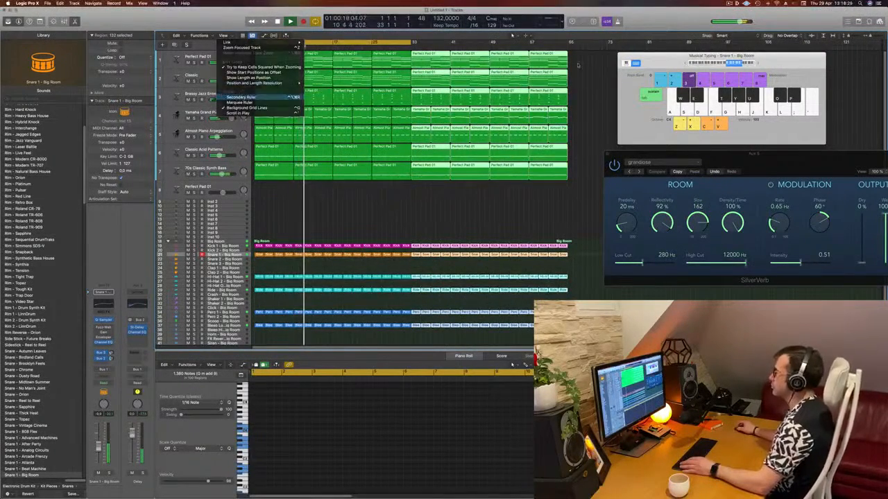
pyautogui.click(233, 98)
pyautogui.press('shift+super+a')
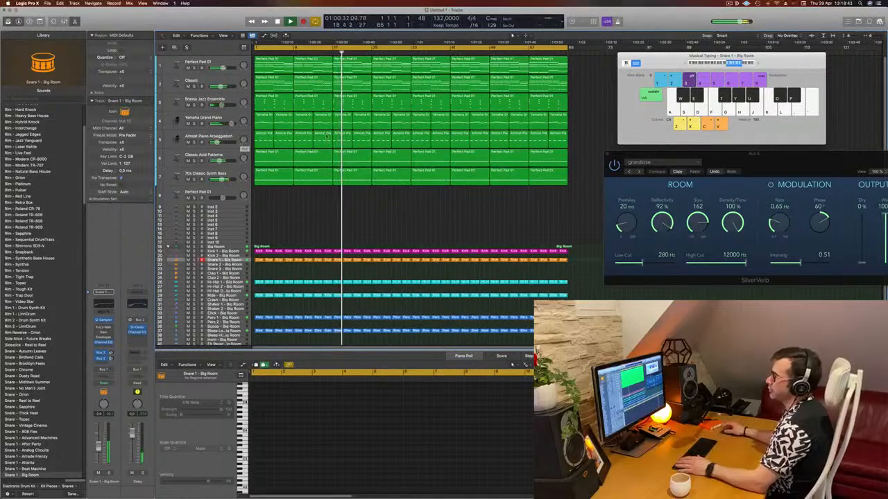
# - Move the Almost Piano Arpeggiation track to the top, Yamaha Grand Piano second, and Perfect Pad 01 below Brassy Jazz Ensemble
pyautogui.click(219, 84)
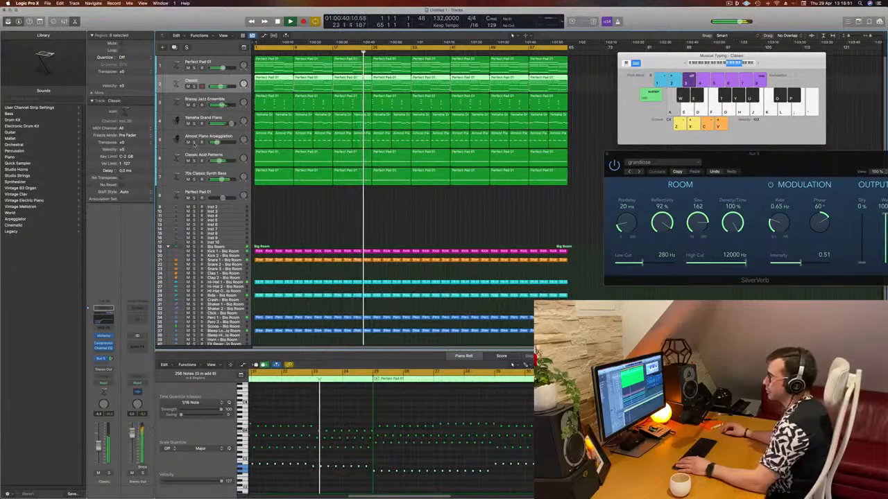
pyautogui.click(194, 142)
pyautogui.click(194, 143)
pyautogui.moveTo(239, 134); pyautogui.dragTo(240, 60)
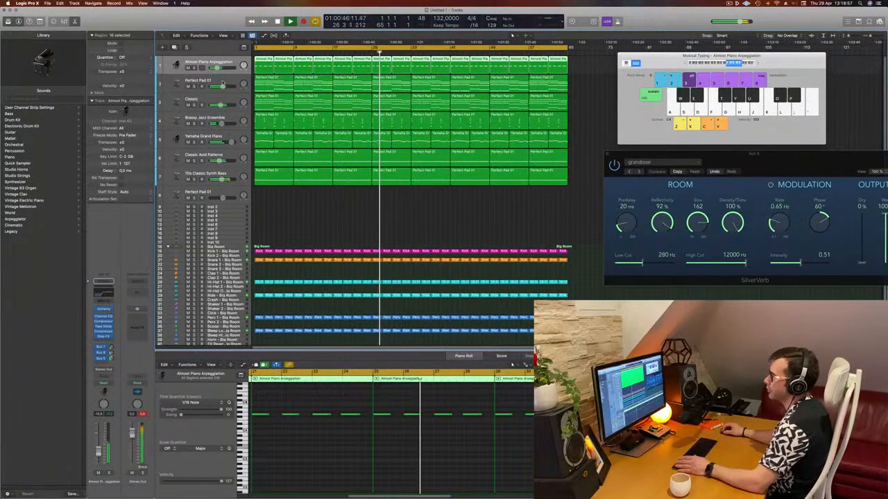
pyautogui.click(201, 86)
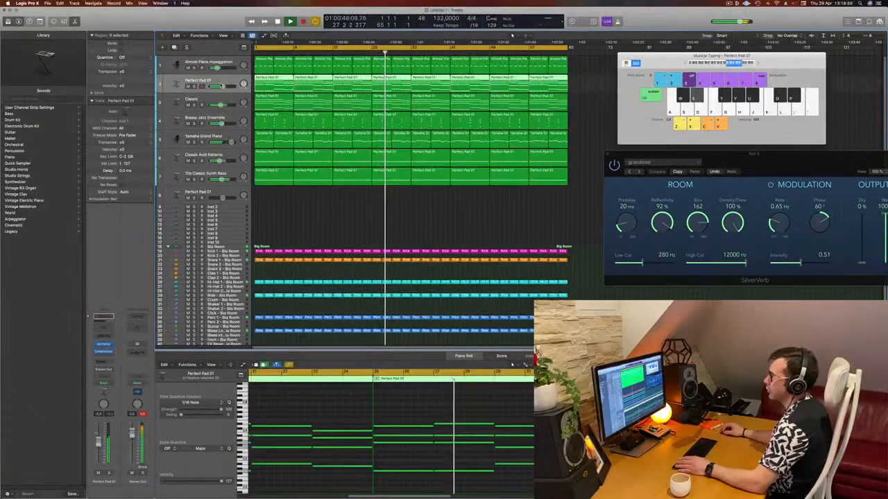
pyautogui.moveTo(201, 86); pyautogui.dragTo(221, 81)
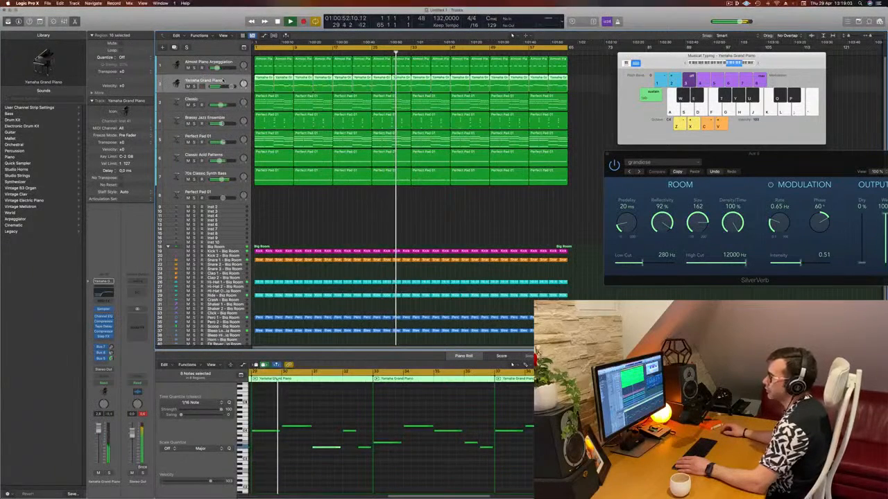
# - Briefly solo the Brassy Jazz Ensemble track and move it up above the Classic track
pyautogui.click(193, 124)
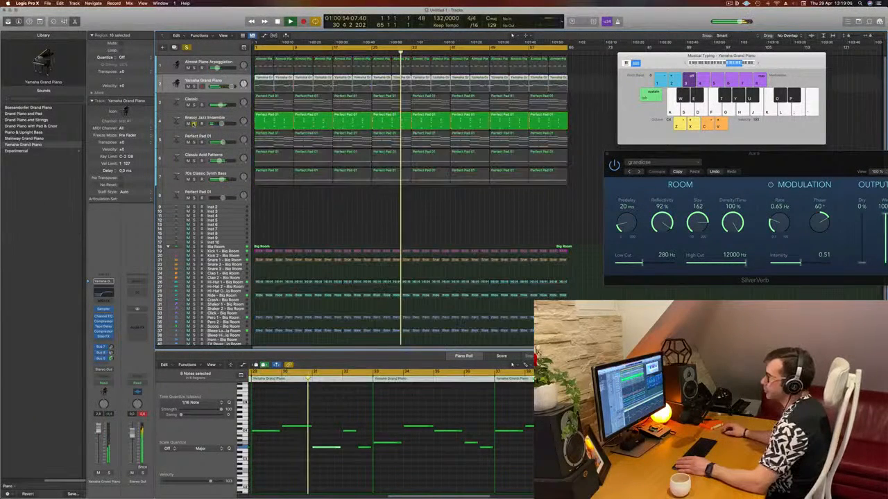
pyautogui.click(193, 123)
pyautogui.moveTo(231, 118); pyautogui.dragTo(231, 100)
pyautogui.click(222, 121)
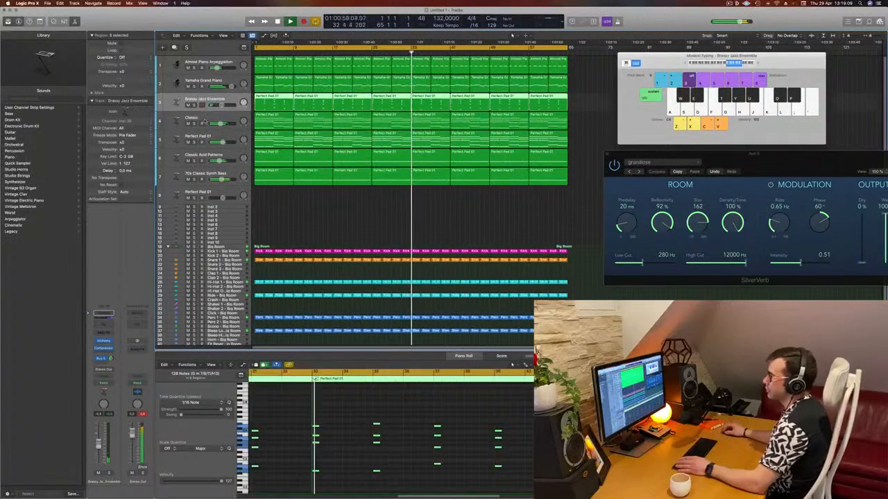
# - Identify the remaining synth layers during playback, briefly soloing the Perfect Pad 01 track below Classic
pyautogui.press('s')
pyautogui.press('s')
pyautogui.press('s')
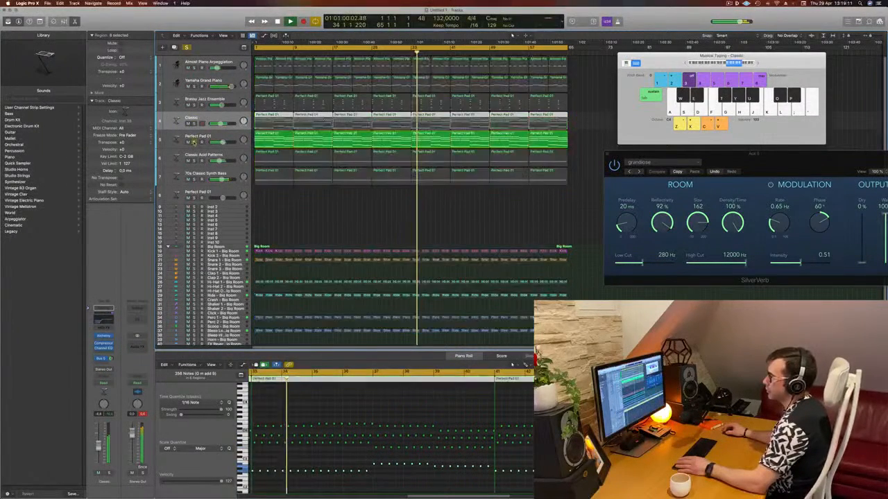
pyautogui.press('s')
pyautogui.press('s')
pyautogui.press('s')
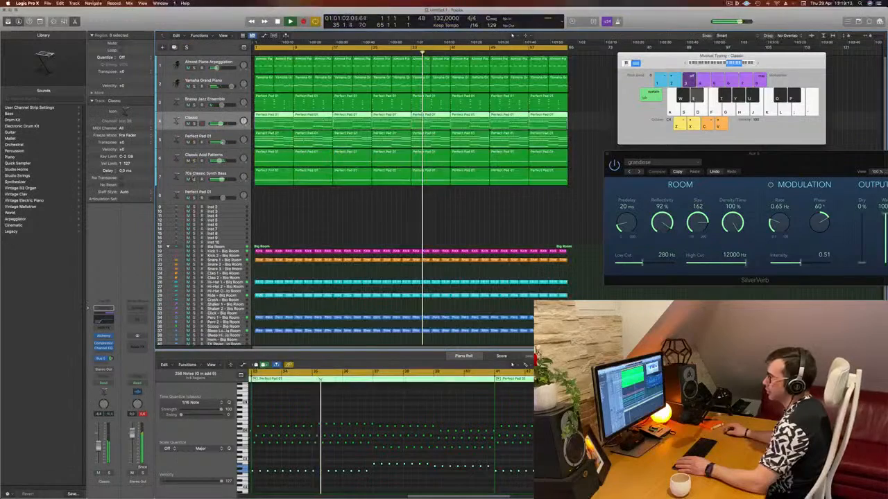
pyautogui.press('s')
pyautogui.press('s')
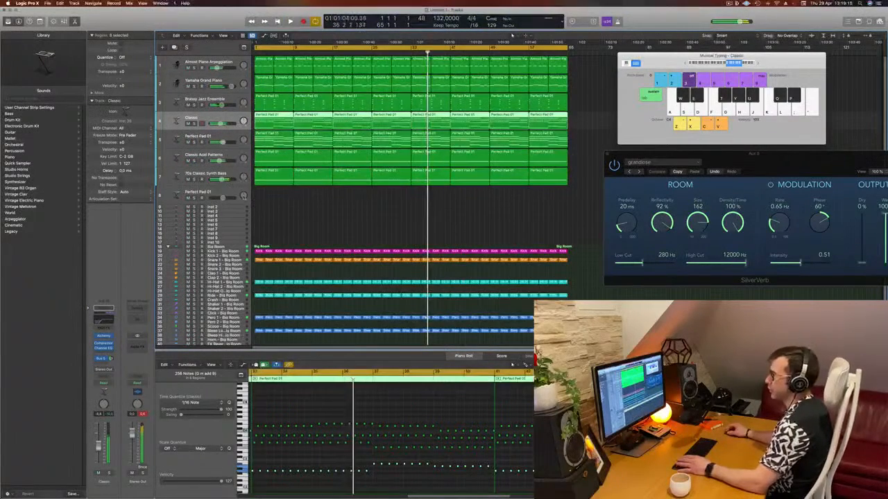
# - Delete the empty Perfect Pad 01 track and the unused Inst 2 to Inst 10 tracks above the Big Room kit
pyautogui.press('Return')
pyautogui.click(231, 194)
pyautogui.press('super+BackSpace')
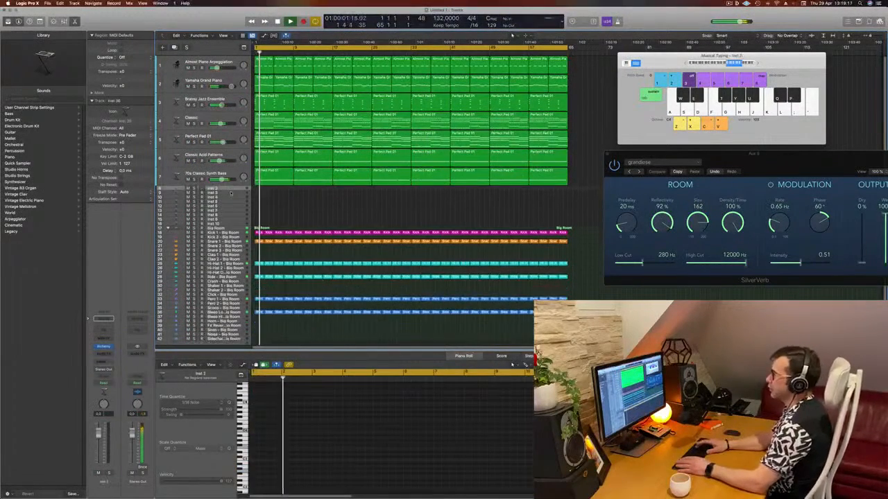
pyautogui.press('super+BackSpace')
pyautogui.press('super+BackSpace')
pyautogui.press('super+BackSpace')
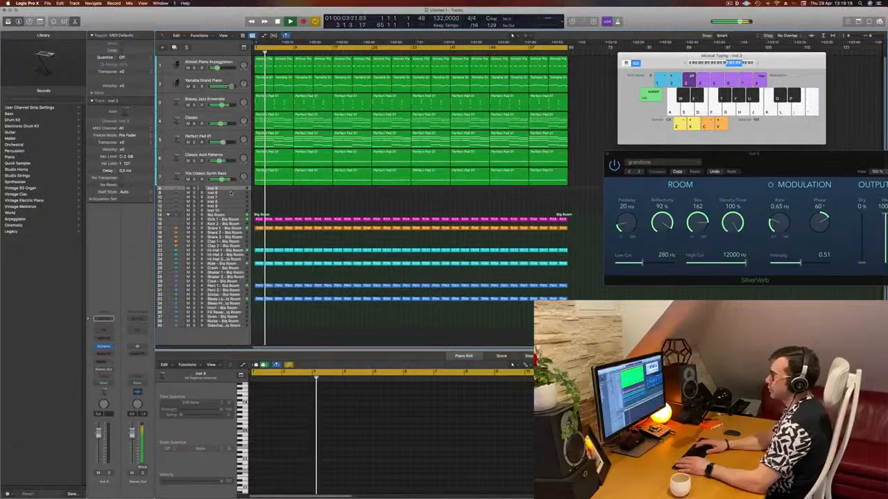
pyautogui.press('super+BackSpace')
pyautogui.press('super+BackSpace')
pyautogui.press('super+BackSpace')
pyautogui.press('super+BackSpace')
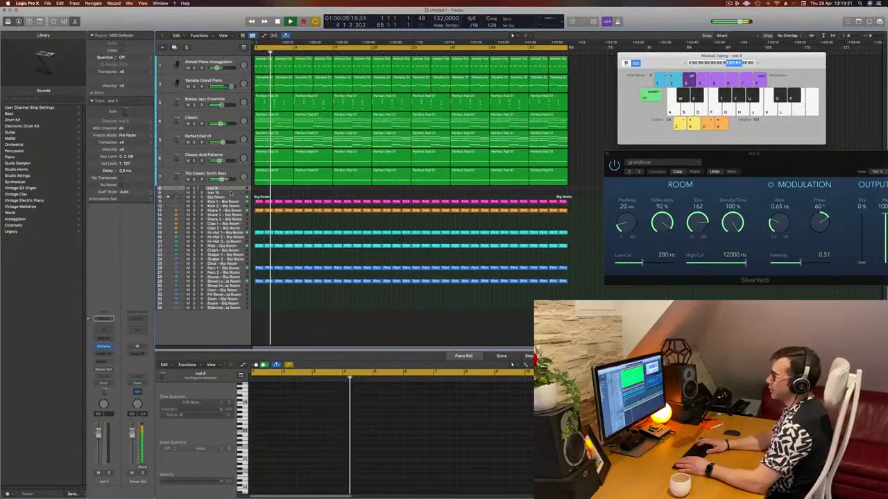
pyautogui.press('super+BackSpace')
pyautogui.press('super+BackSpace')
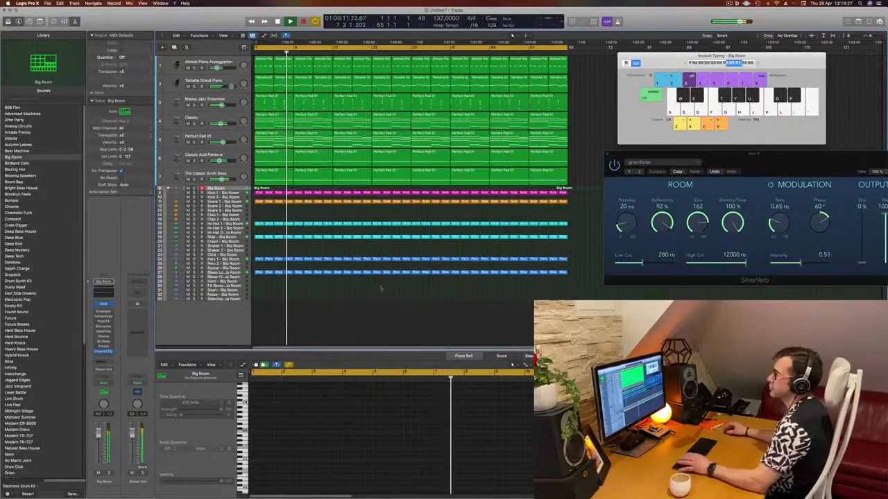
# - Lower the threshold and raise the input gain to +7.0 dB in the Yamaha Grand Piano track's Compressor, listening from the beginning
pyautogui.press('Return')
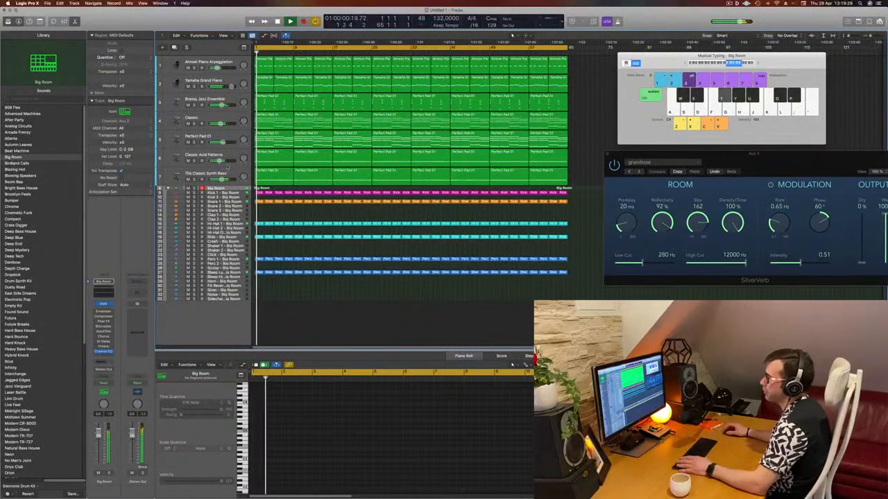
pyautogui.press('Return')
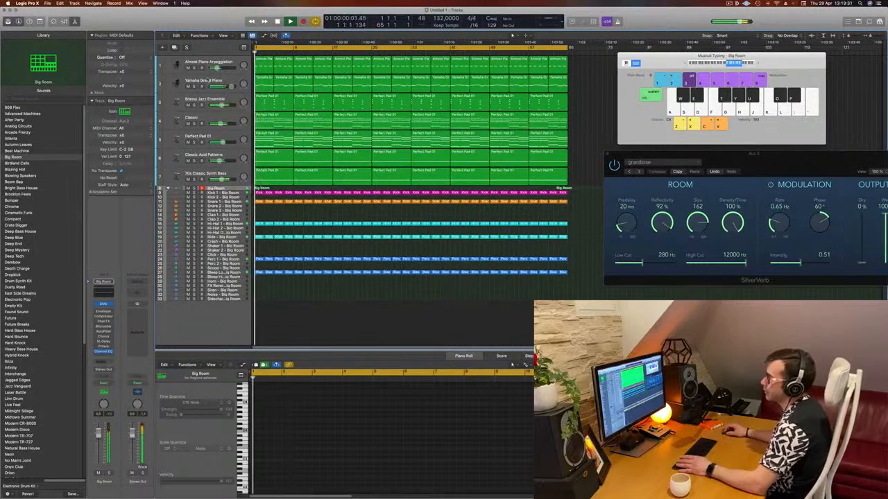
pyautogui.click(178, 83)
pyautogui.press('Return')
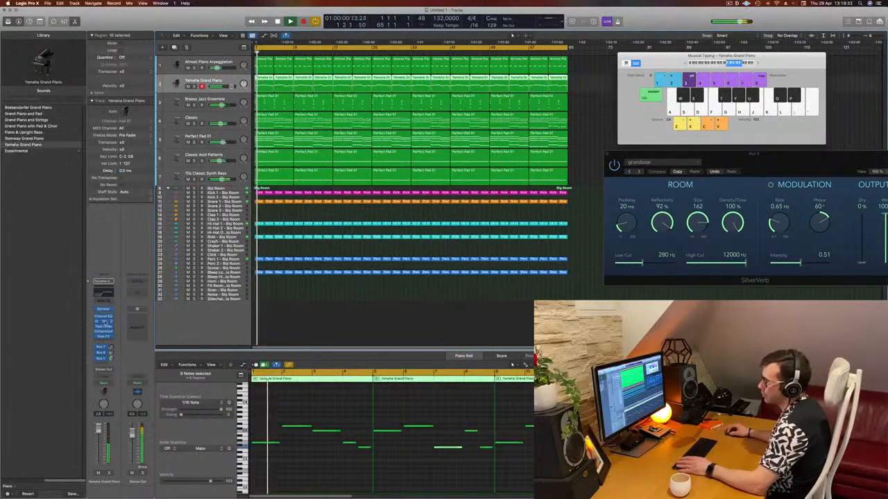
pyautogui.click(106, 323)
pyautogui.moveTo(526, 94); pyautogui.dragTo(485, 94)
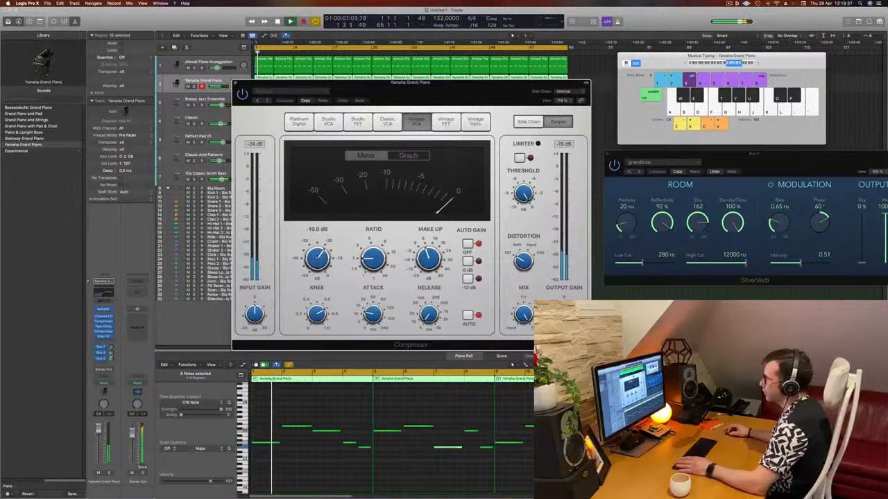
pyautogui.moveTo(317, 257); pyautogui.dragTo(318, 262)
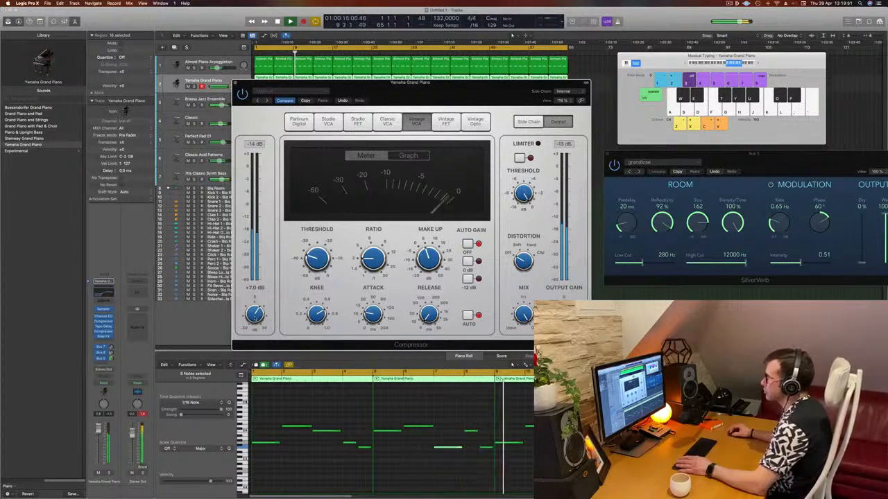
pyautogui.moveTo(450, 85); pyautogui.dragTo(546, 75)
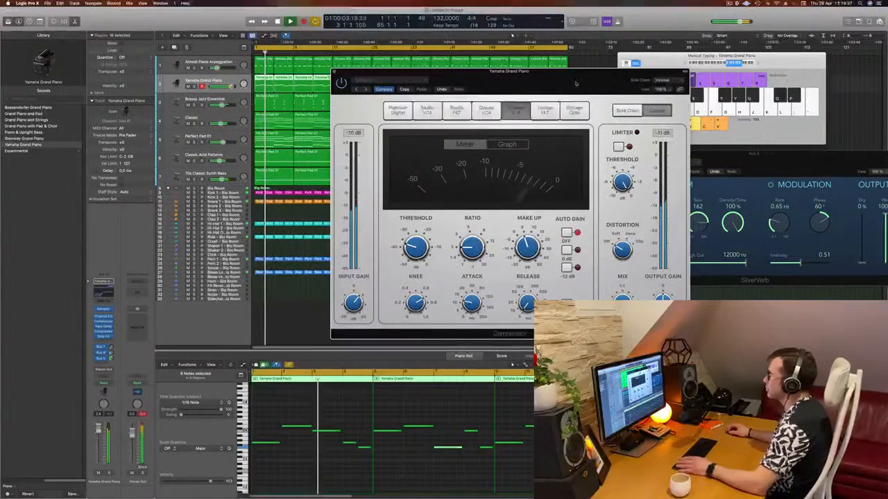
pyautogui.moveTo(546, 72); pyautogui.dragTo(518, 88)
pyautogui.press('super+w')
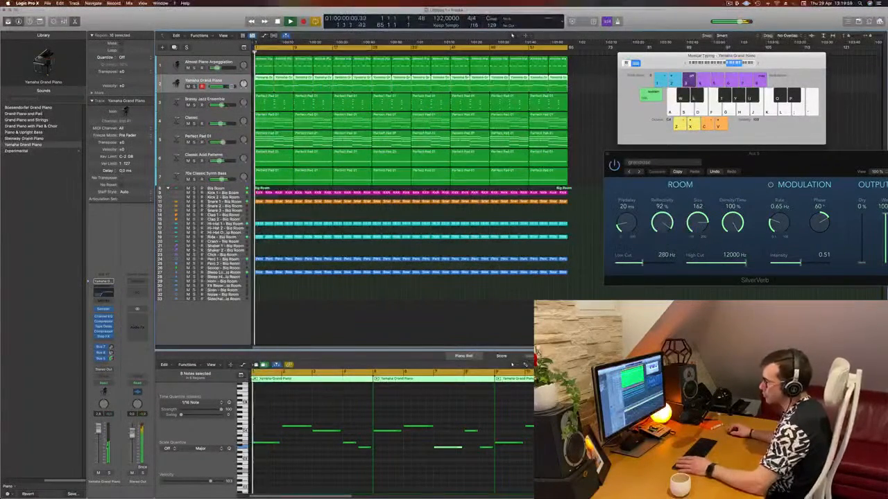
# - Inspect the first Snare 1 region during playback, clear the selection, and save the project as Episode 231
pyautogui.press('space')
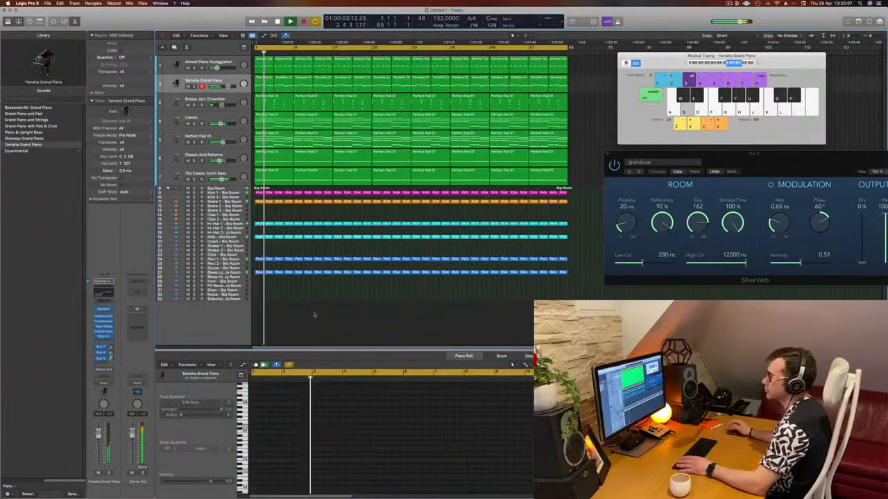
pyautogui.click(423, 295)
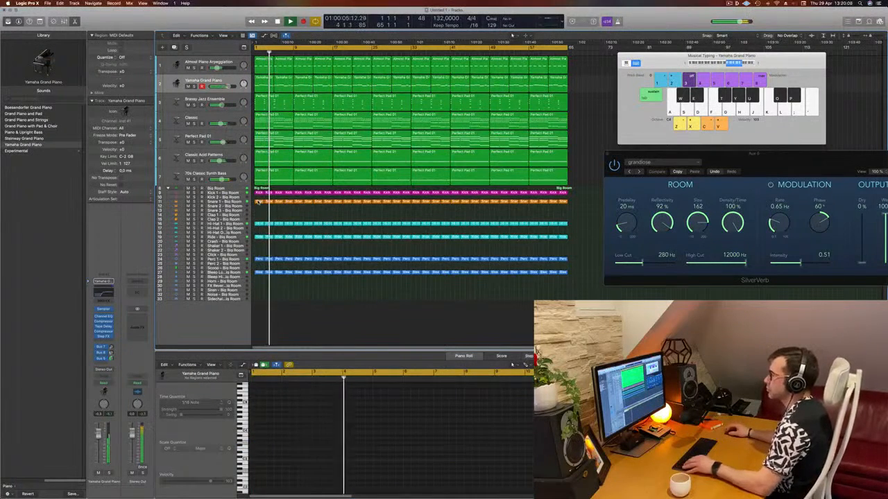
pyautogui.click(259, 201)
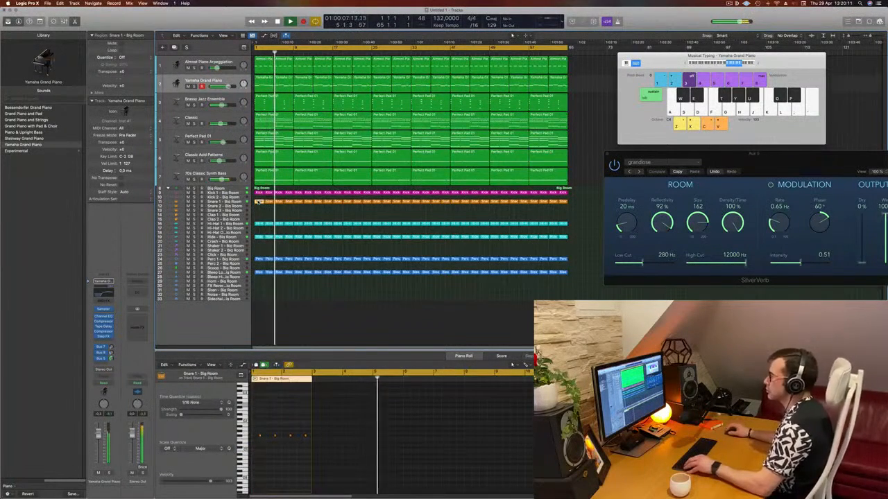
pyautogui.click(303, 215)
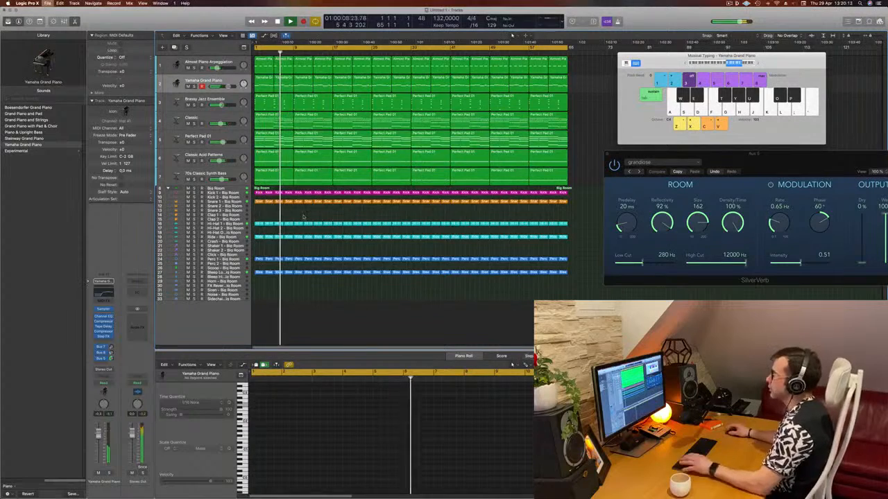
pyautogui.press('super+s')
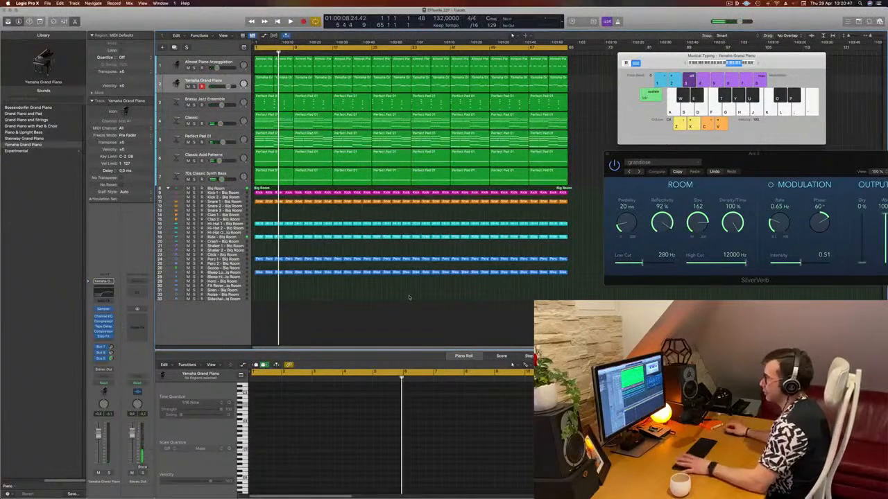
# - Play the arrangement from the beginning with all its regions in view
pyautogui.press('Return')
pyautogui.press('space')
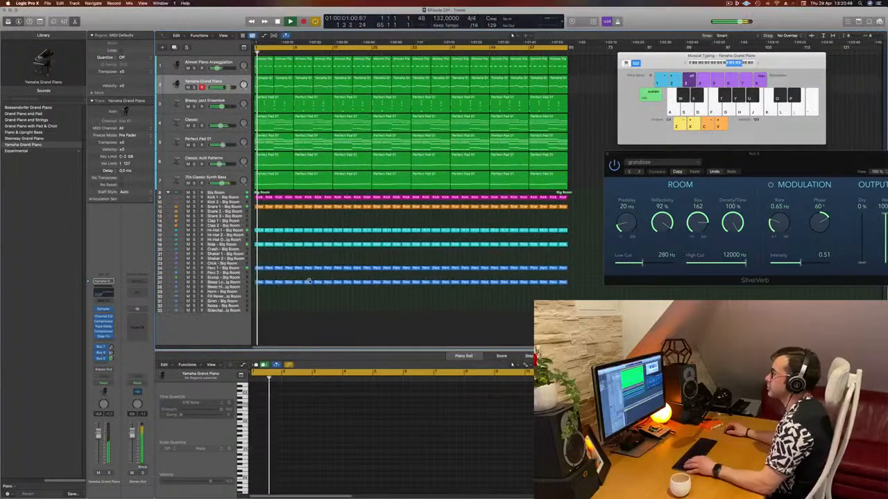
pyautogui.hscroll(3, 375, 231)
pyautogui.hscroll(-2, 374, 230)
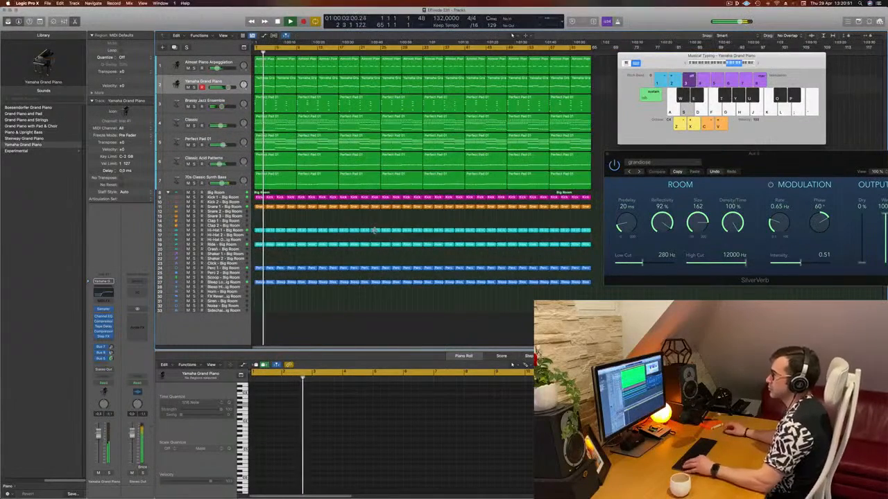
pyautogui.hscroll(-1, 375, 230)
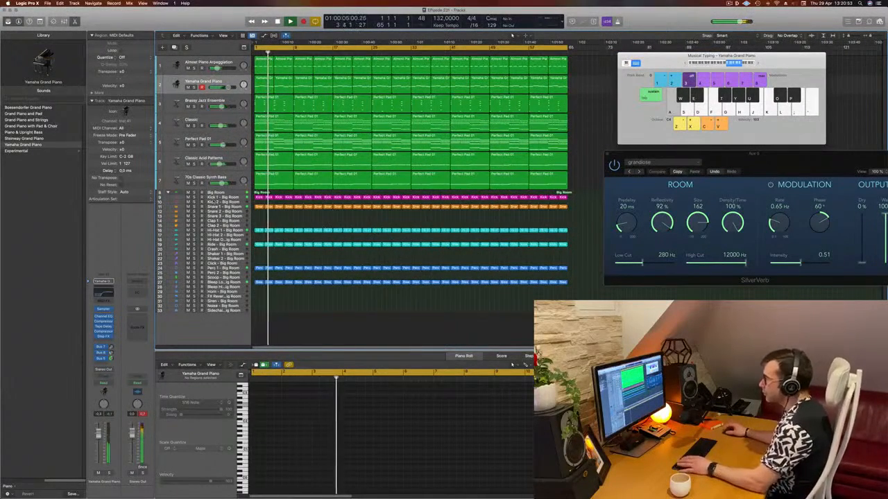
pyautogui.press('space')
pyautogui.press('space')
pyautogui.press('space')
# - Copy the first Snare 1 region down to the Snare 2 track and duplicate the region's four snare notes at earlier positions
pyautogui.click(260, 207)
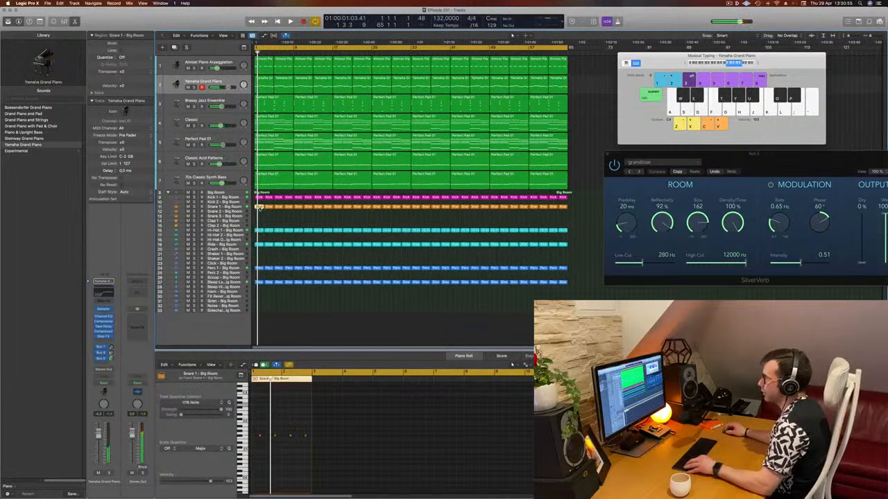
pyautogui.moveTo(259, 208); pyautogui.dragTo(261, 212)
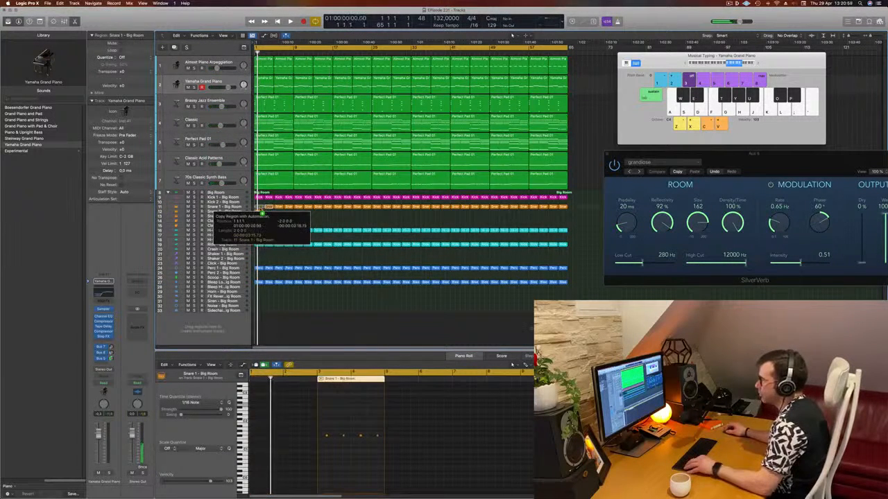
pyautogui.moveTo(252, 428); pyautogui.dragTo(316, 450)
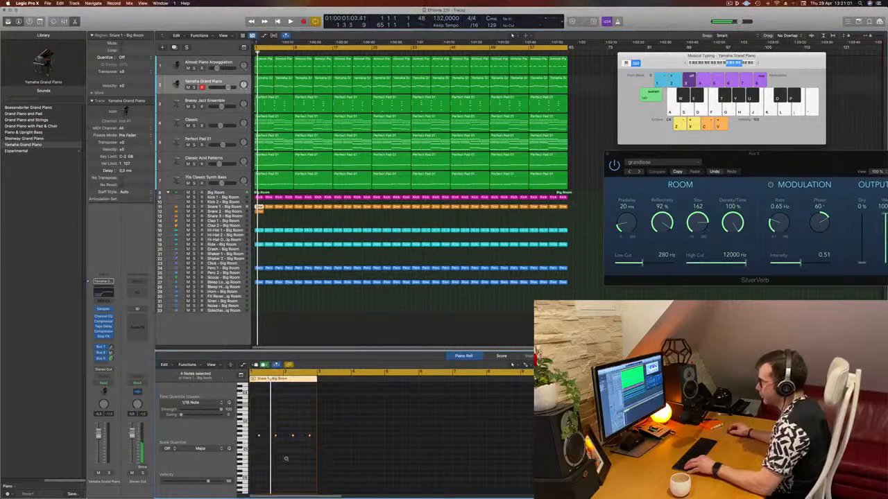
pyautogui.press('z')
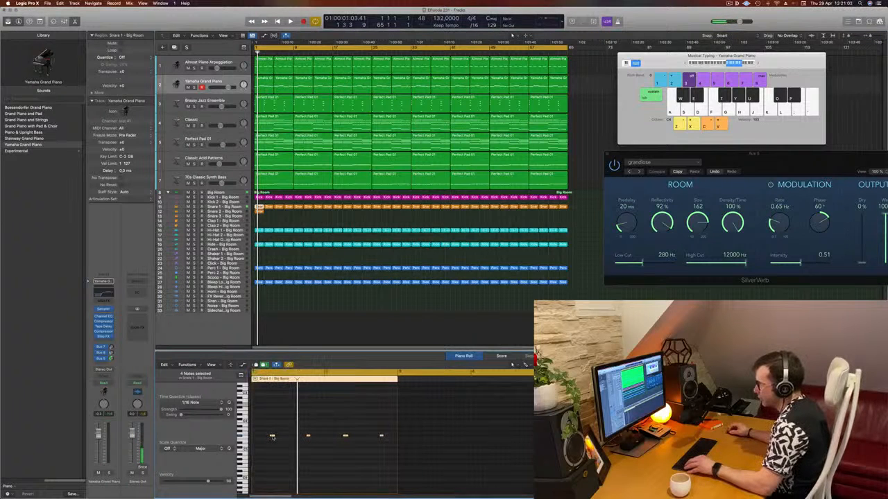
pyautogui.moveTo(273, 437)
pyautogui.mouseDown()
pyautogui.moveTo(254, 437)
pyautogui.moveTo(267, 442)
pyautogui.moveTo(261, 444)
pyautogui.mouseUp()
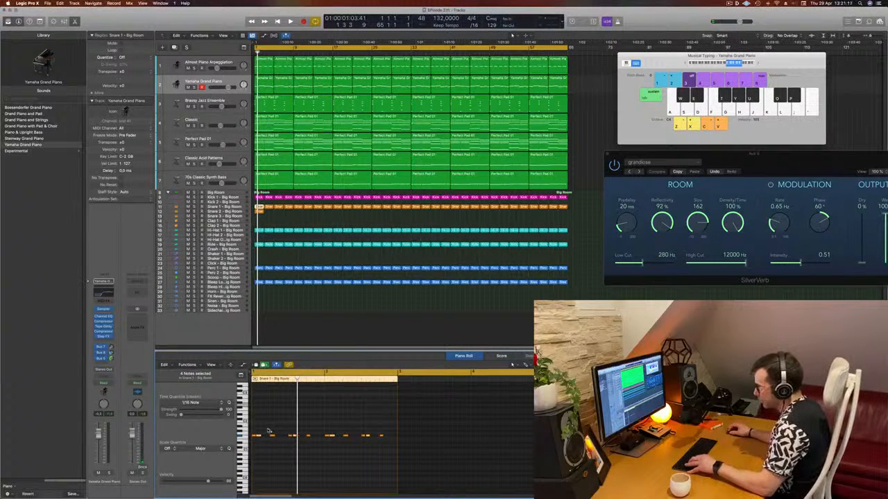
# - Delete all but the first two notes in the snare region, trim them to sixteenths, and duplicate the pair onto beat 2
pyautogui.moveTo(267, 426); pyautogui.dragTo(408, 452)
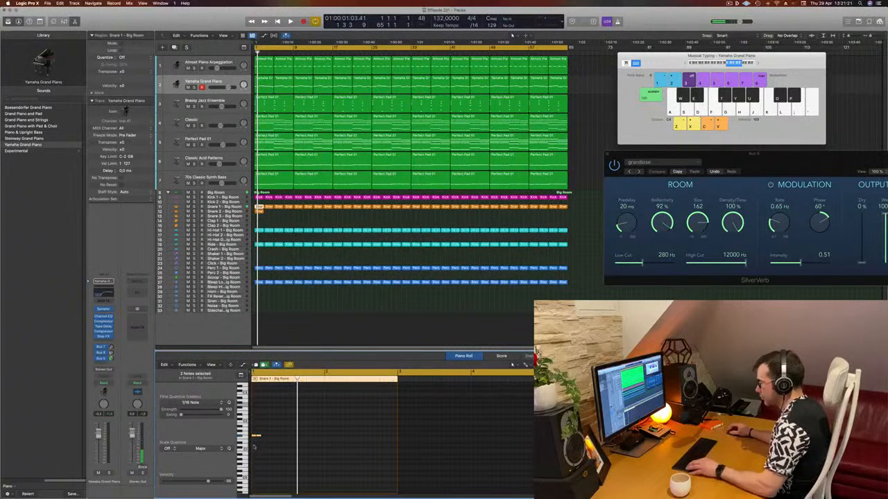
pyautogui.scroll(5, 255, 449)
pyautogui.moveTo(280, 422); pyautogui.dragTo(256, 444)
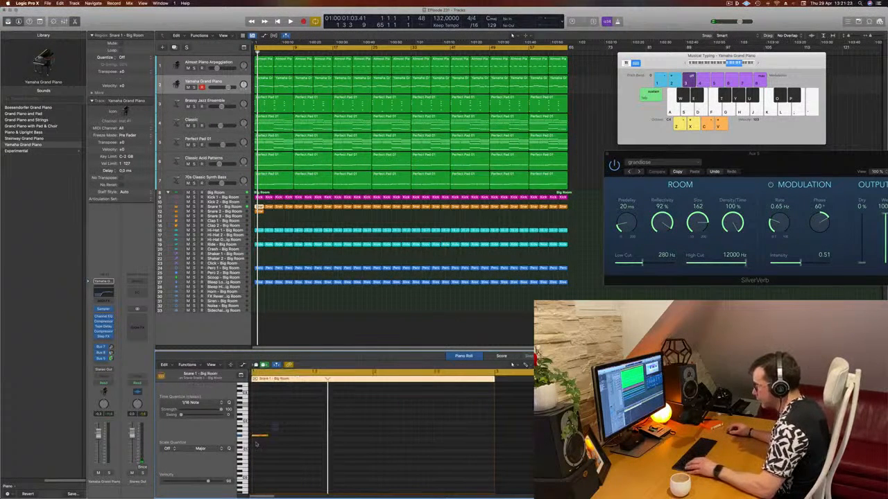
pyautogui.scroll(3, 277, 435)
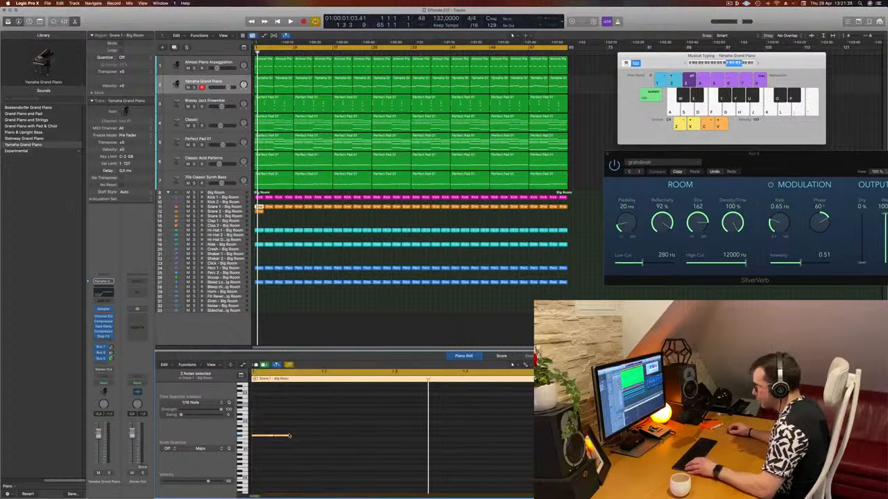
pyautogui.moveTo(290, 435); pyautogui.dragTo(281, 442)
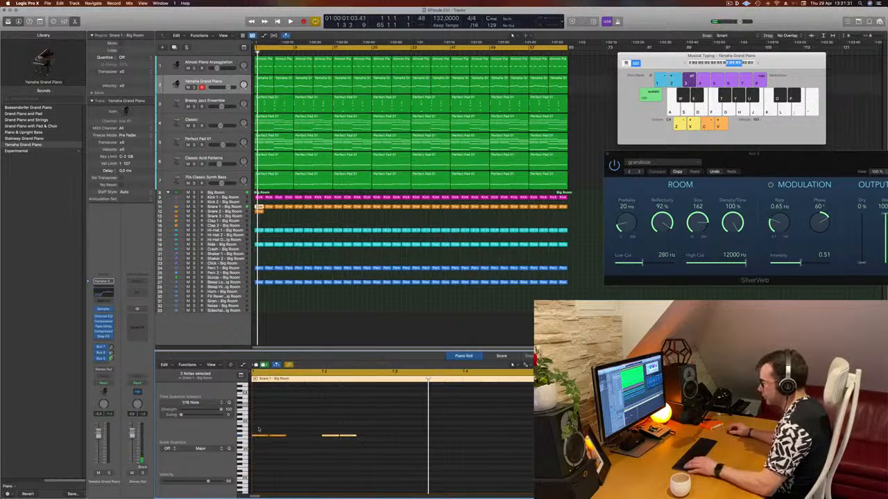
# - Keep duplicating the snare notes until continuous sixteenth notes fill both bars of the region, and play the result from the beginning
pyautogui.moveTo(258, 430); pyautogui.dragTo(382, 452)
pyautogui.moveTo(261, 438); pyautogui.dragTo(299, 438)
pyautogui.hscroll(-3, 299, 437)
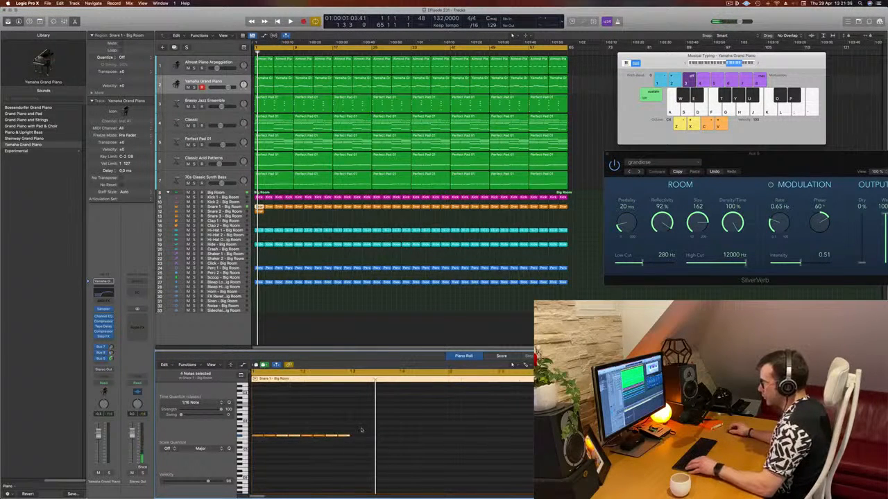
pyautogui.moveTo(361, 430)
pyautogui.mouseDown()
pyautogui.moveTo(253, 454)
pyautogui.moveTo(357, 438)
pyautogui.mouseUp()
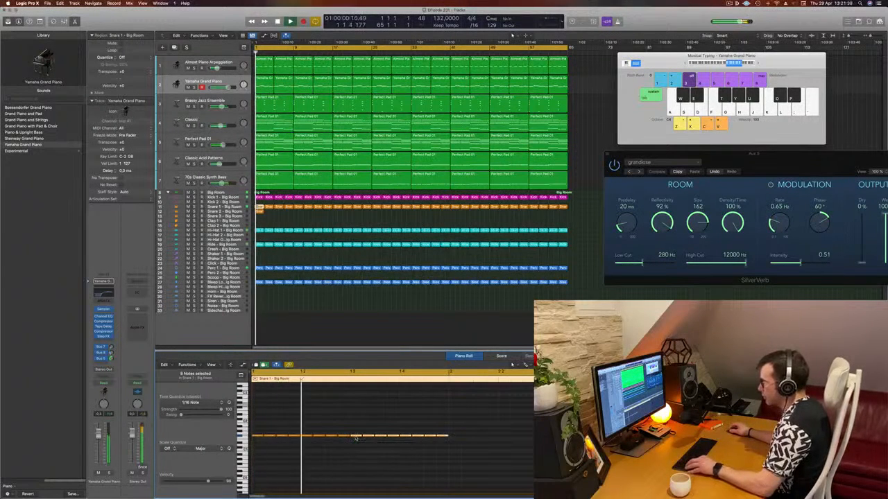
pyautogui.press('super+Left')
pyautogui.moveTo(449, 426); pyautogui.dragTo(420, 441)
pyautogui.press('space')
# - Compare the regions on the snare tracks and replace the Snare 2 track's region with the sixteenth-note region from Snare 1
pyautogui.click(208, 211)
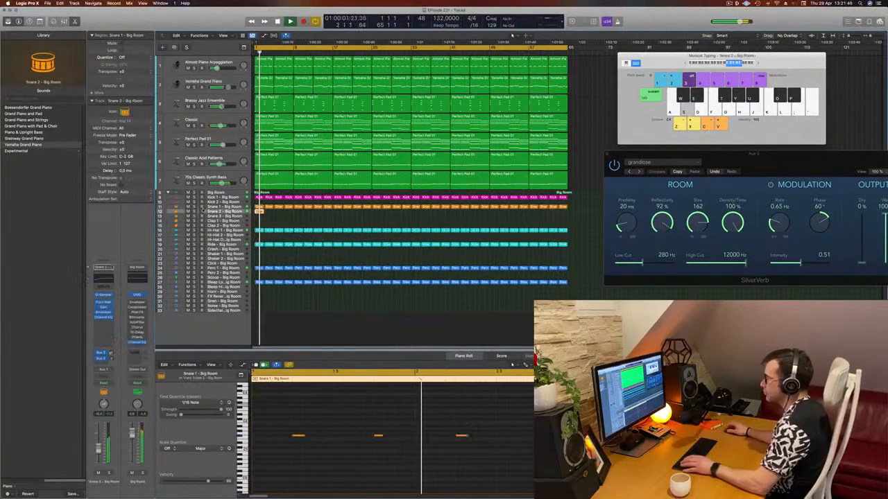
pyautogui.click(255, 222)
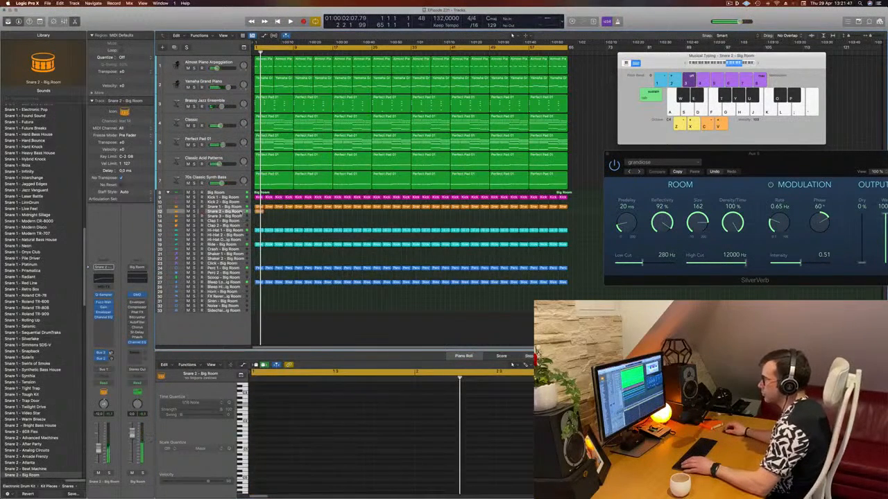
pyautogui.click(258, 208)
pyautogui.click(258, 216)
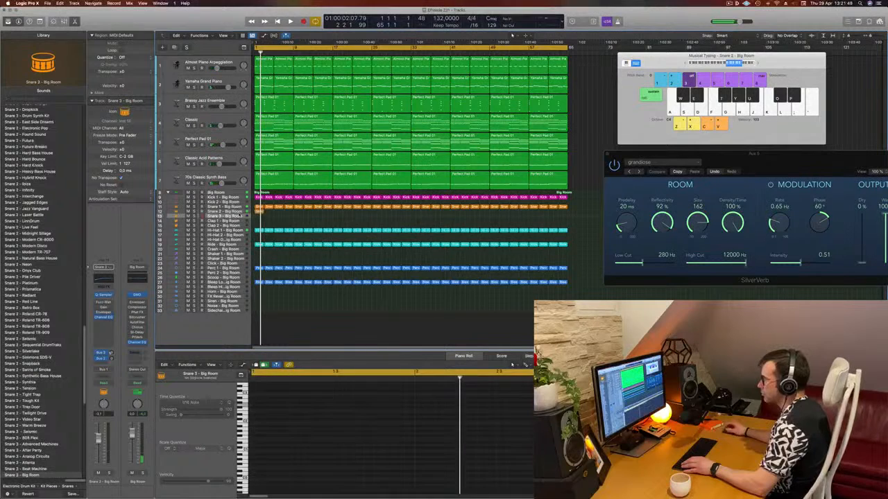
pyautogui.click(240, 212)
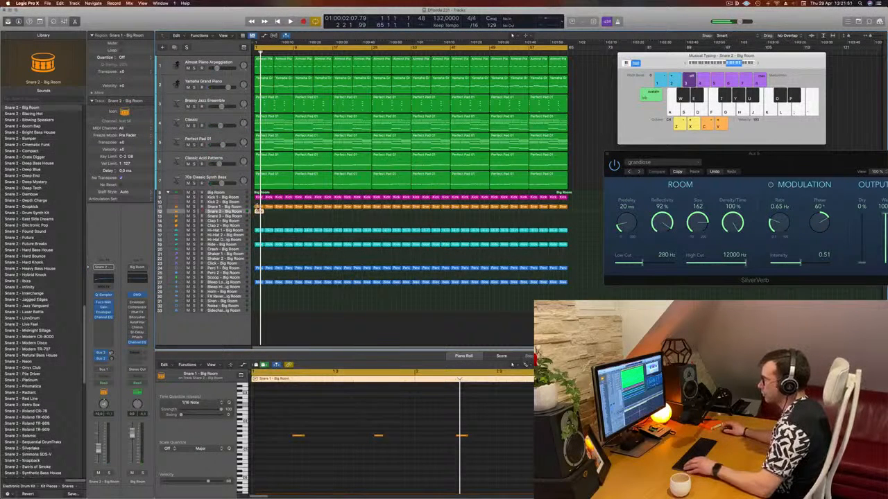
pyautogui.click(258, 206)
pyautogui.moveTo(259, 208)
pyautogui.mouseDown()
pyautogui.moveTo(274, 216)
pyautogui.moveTo(259, 211)
pyautogui.mouseUp()
pyautogui.click(259, 211)
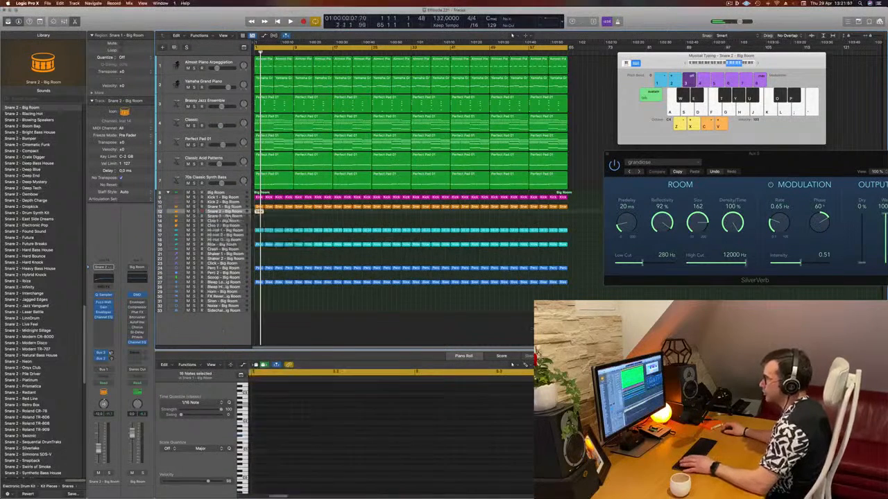
# - During playback, transpose all notes of the Snare 2 track's region up an octave and shift them back down to a lower pitch
pyautogui.press('space')
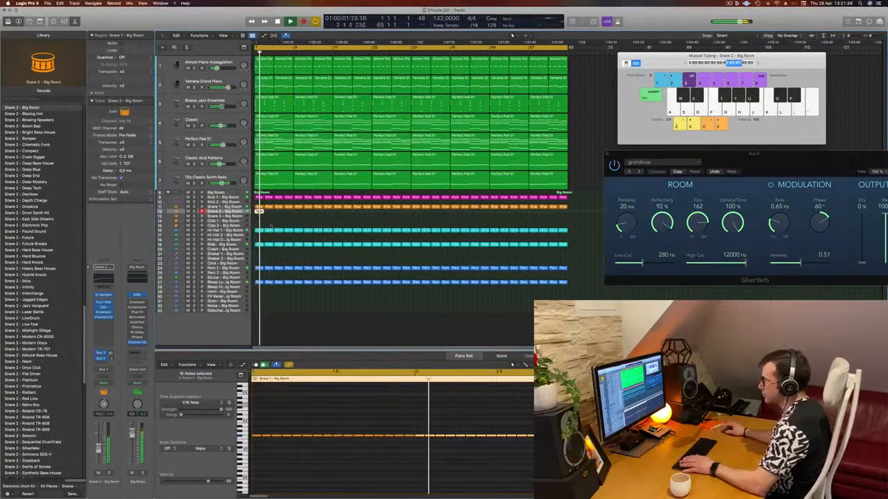
pyautogui.press('super+a')
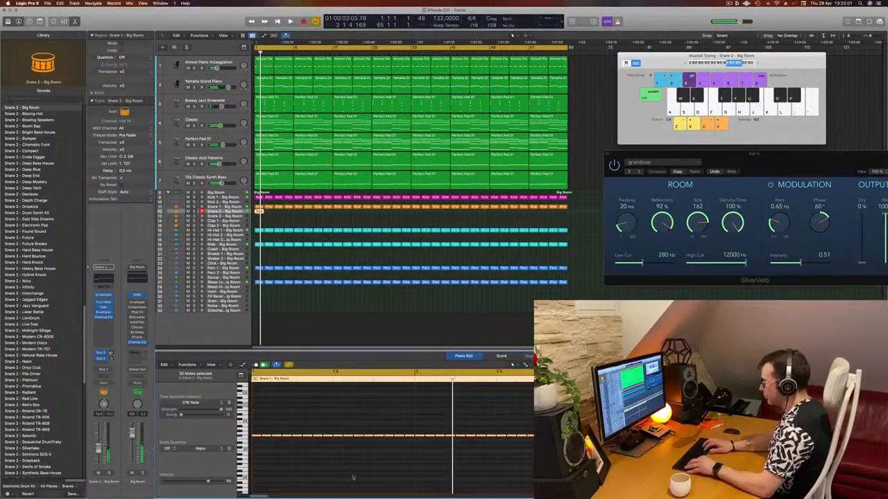
pyautogui.hotkey('alt', 'shift', 'Up')
pyautogui.press('space')
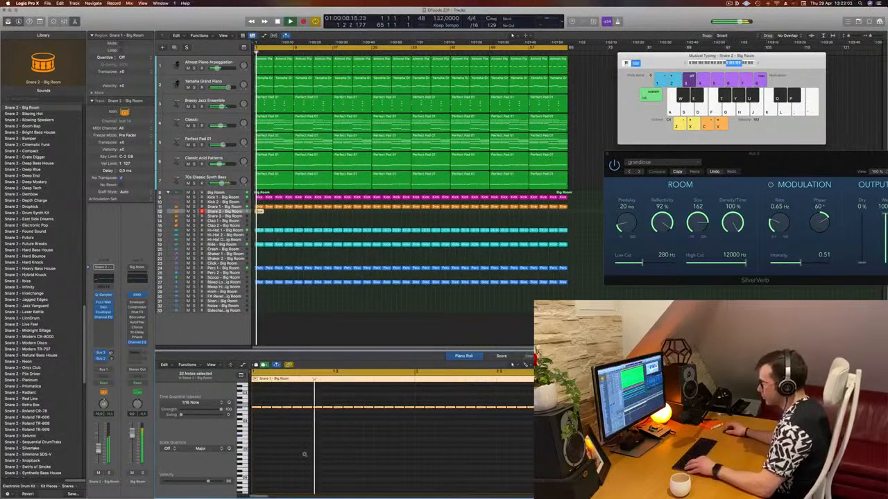
pyautogui.scroll(5, 304, 454)
pyautogui.scroll(5, 304, 454)
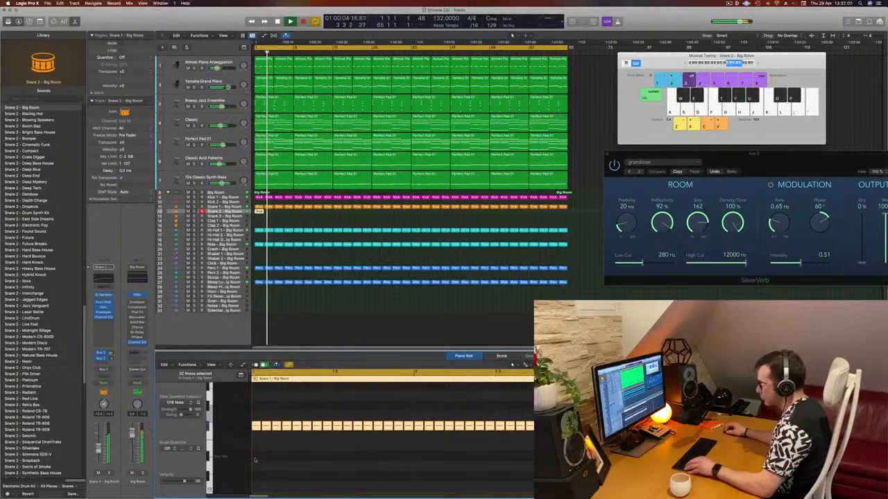
pyautogui.moveTo(254, 425); pyautogui.dragTo(254, 460)
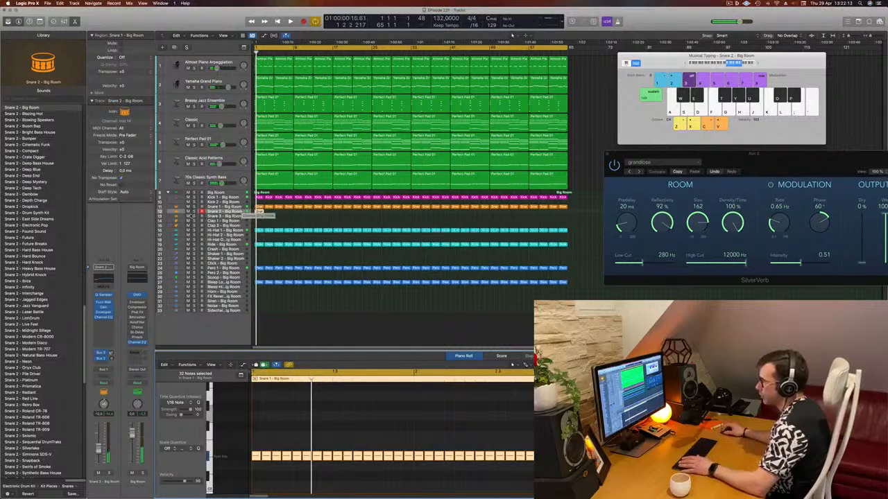
# - Browse the library's snare sounds and load Snare 1 - Big Room on the Snare 2 track
pyautogui.scroll(8, 48, 234)
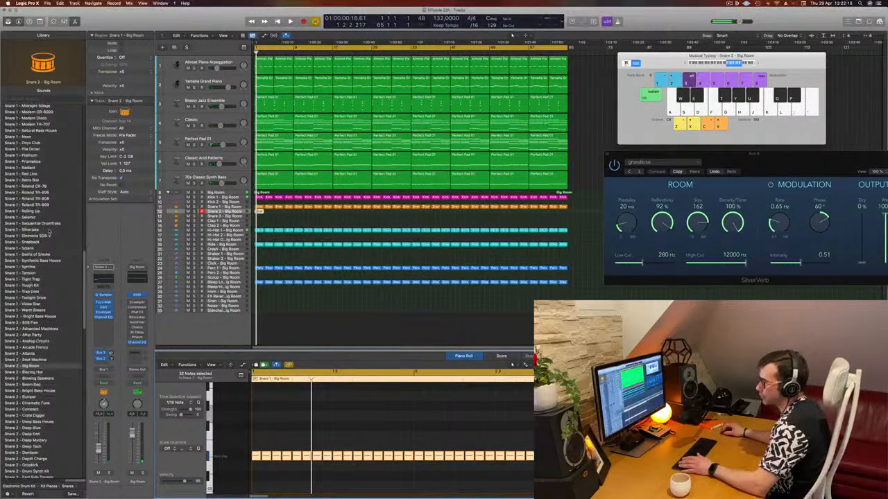
pyautogui.scroll(-4, 49, 234)
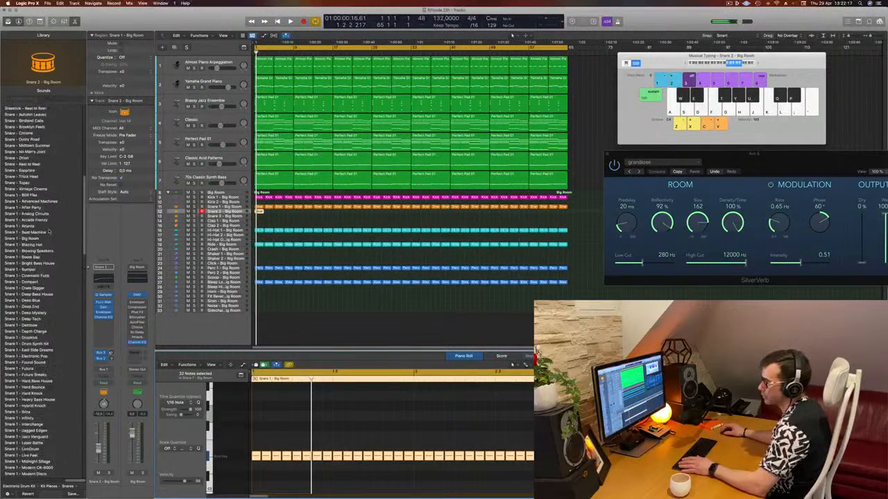
pyautogui.scroll(3, 48, 233)
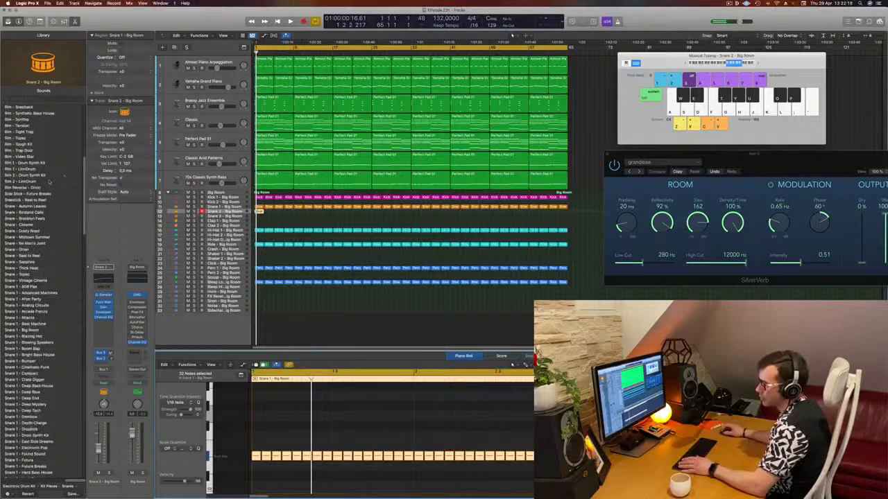
pyautogui.scroll(-2, 36, 256)
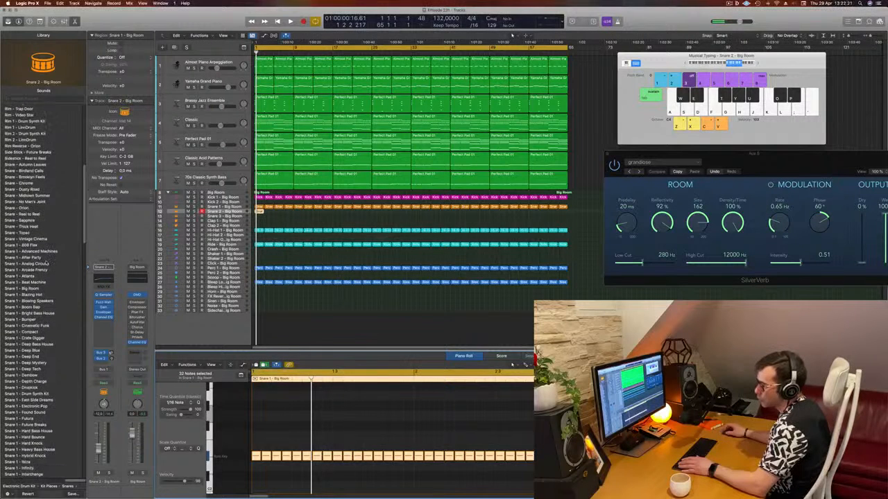
pyautogui.scroll(-4, 64, 269)
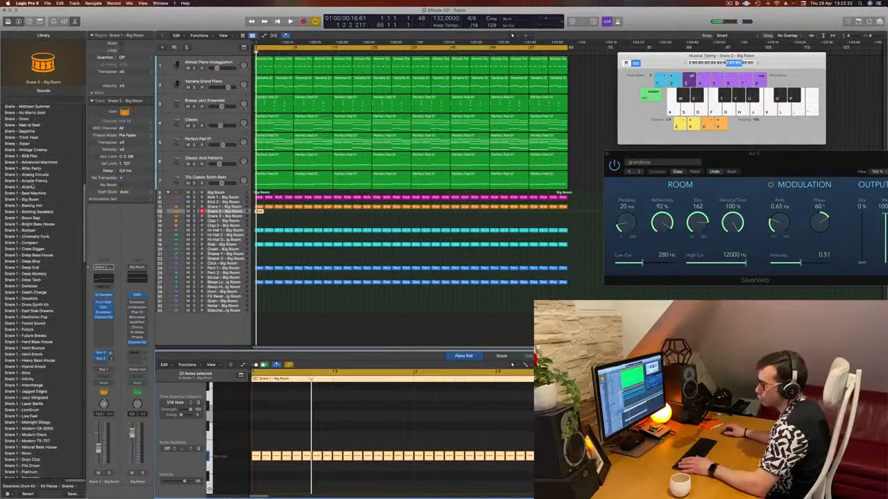
pyautogui.click(24, 199)
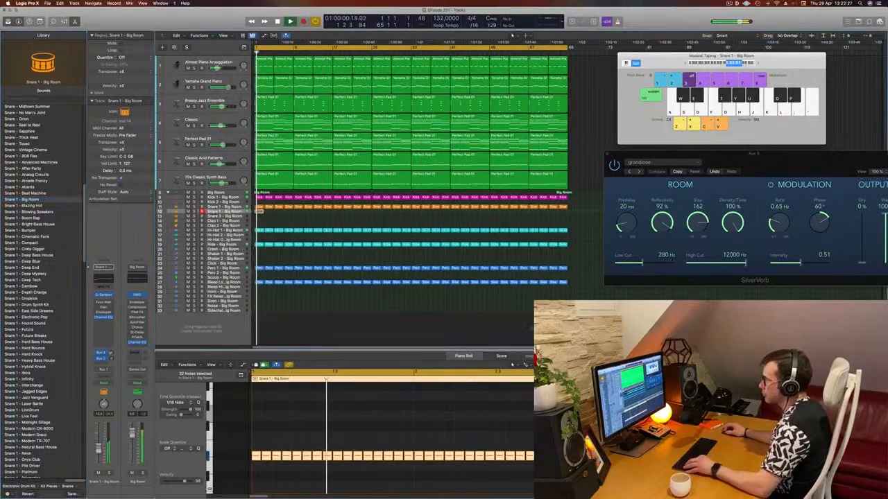
# - Move the sixteenth-note region to bar 3, copy it back to bar 1, and repeat the pair to the end of the 64-bar section
pyautogui.moveTo(260, 212); pyautogui.dragTo(269, 212)
pyautogui.click(270, 215)
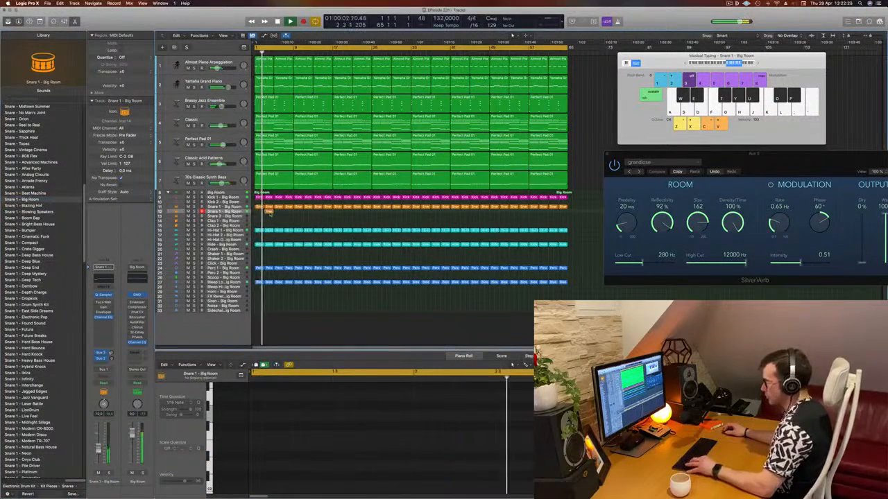
pyautogui.click(269, 215)
pyautogui.moveTo(269, 215); pyautogui.dragTo(269, 213)
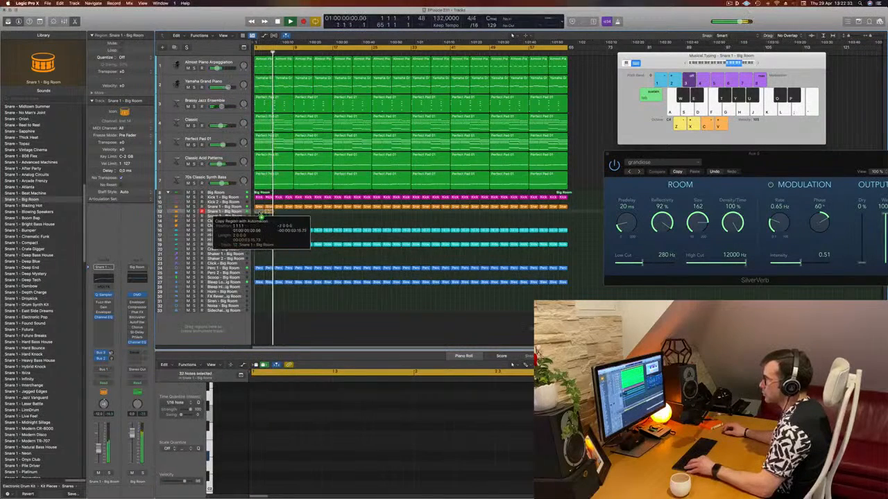
pyautogui.click(268, 213)
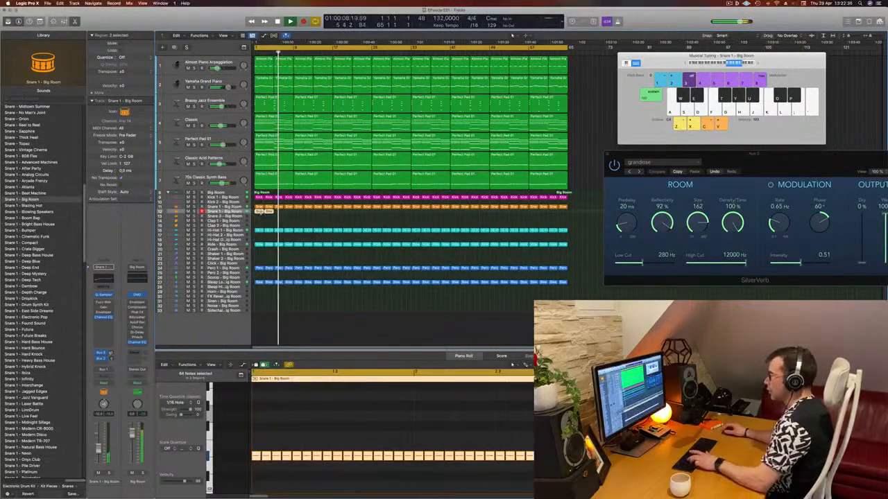
pyautogui.press('super+r')
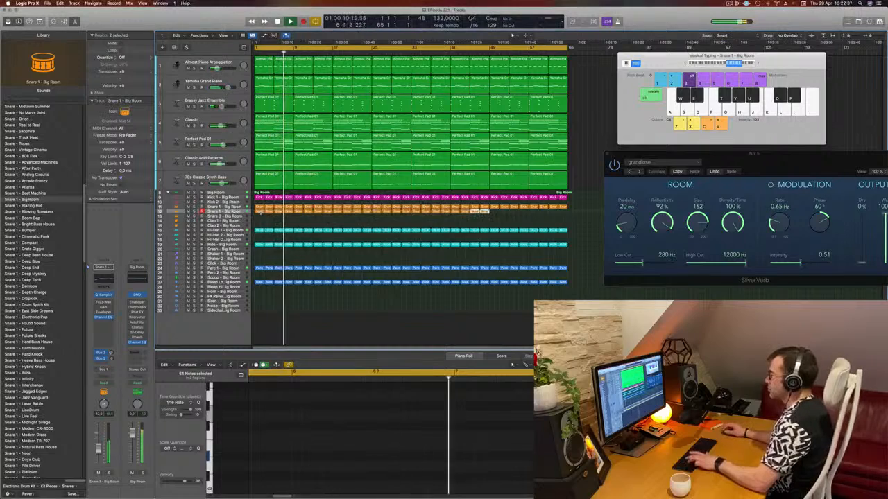
pyautogui.press('super+r')
pyautogui.press('super+r')
pyautogui.press('super+r')
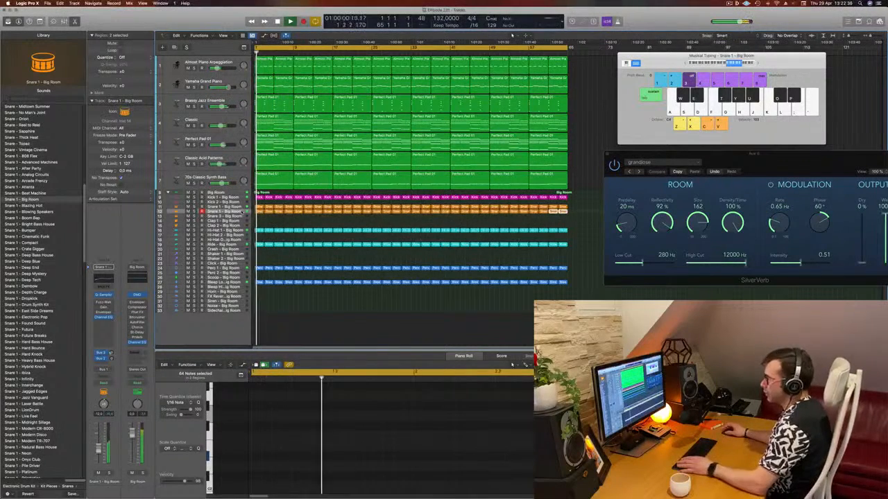
# - Add a stereo Step FX effect after the Channel EQ on the sixteenth-note snare track
pyautogui.click(234, 211)
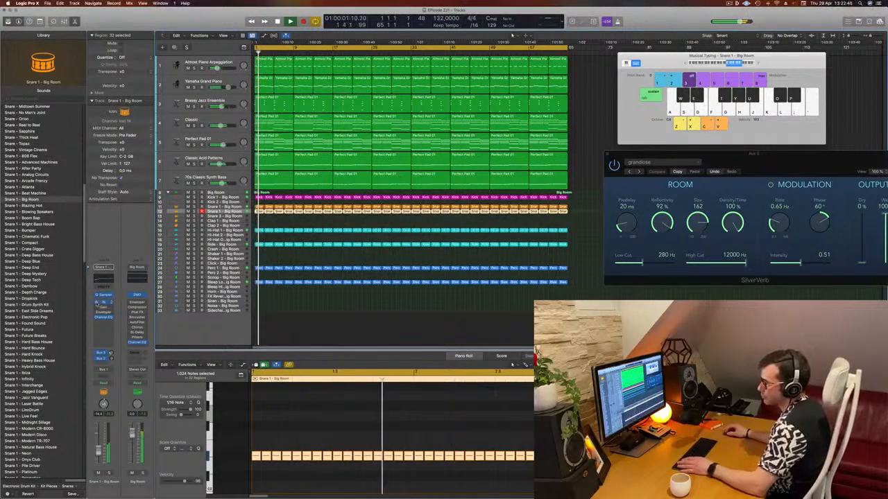
pyautogui.click(109, 304)
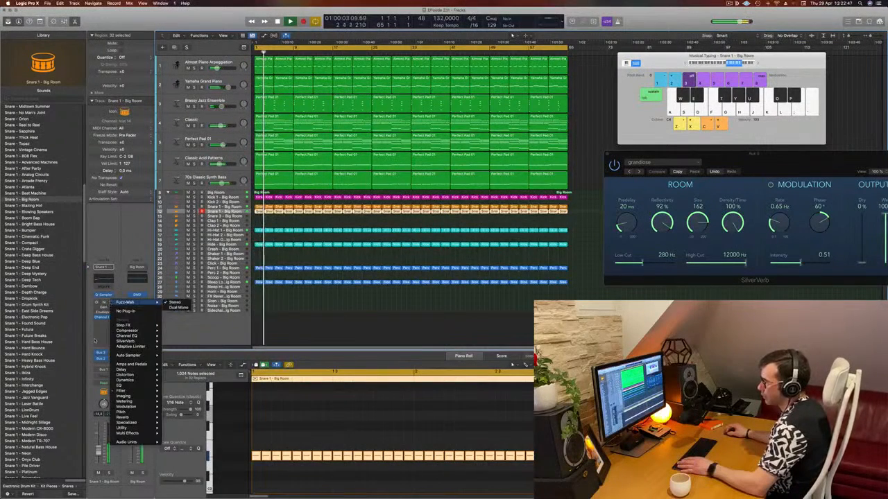
pyautogui.click(173, 305)
pyautogui.click(103, 321)
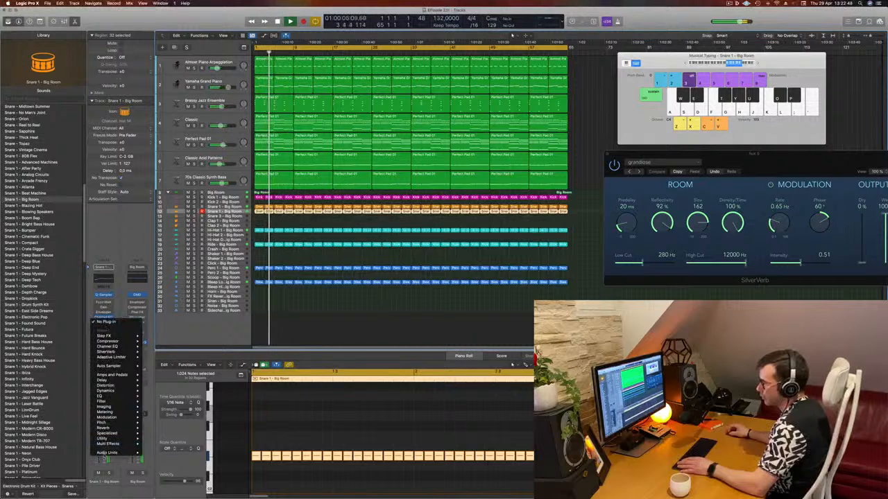
pyautogui.moveTo(111, 444)
pyautogui.moveTo(157, 444)
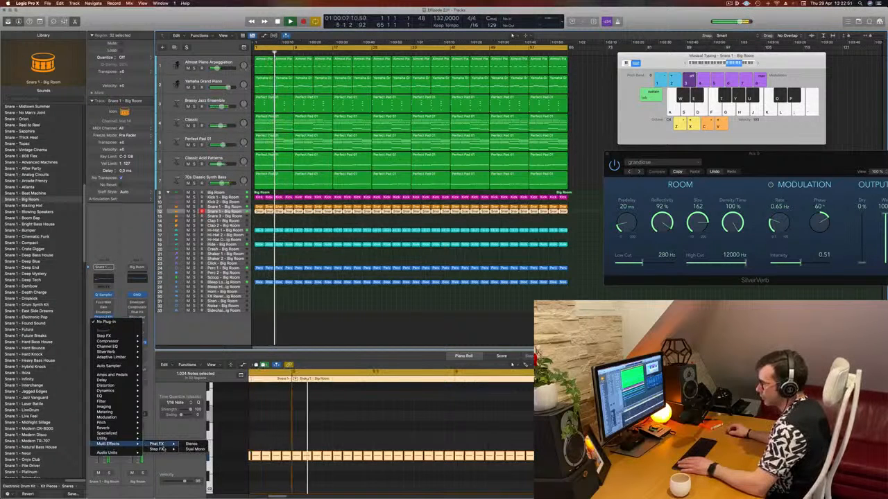
pyautogui.click(191, 443)
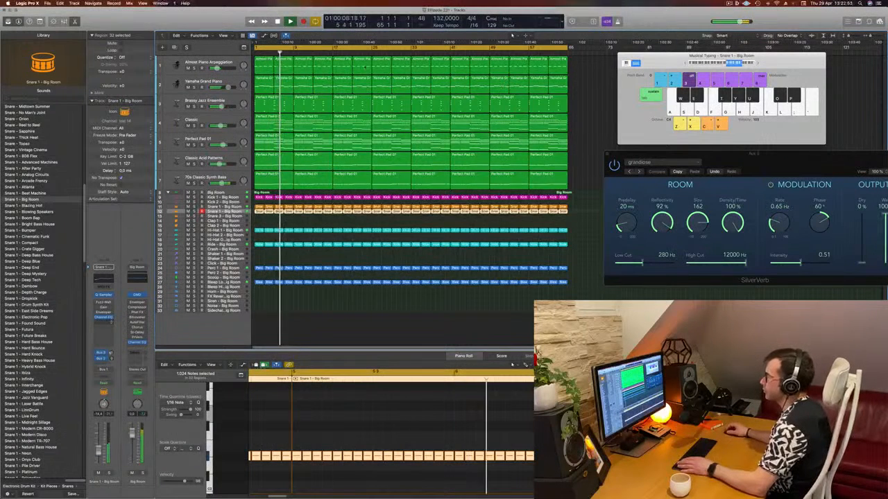
# - During playback, audition the Step FX presets on the sixteenth-note snare track, from Brittle Spike on to Ethereal Wash
pyautogui.moveTo(330, 104); pyautogui.dragTo(307, 118)
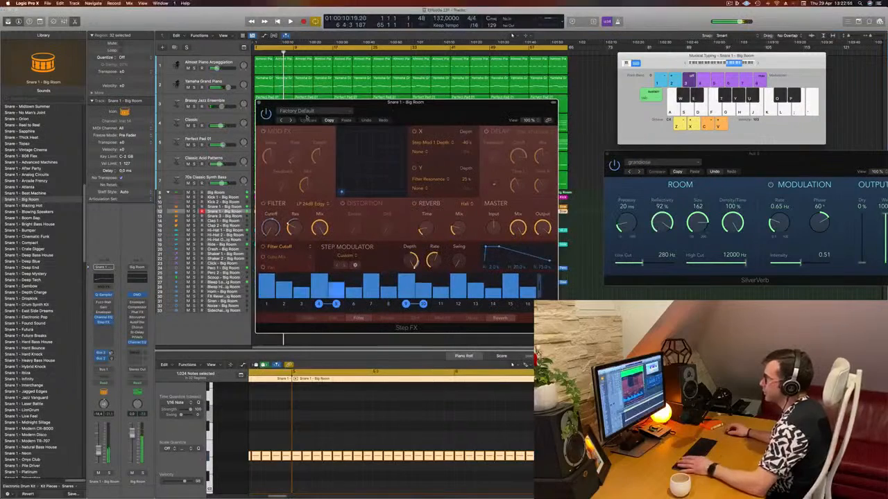
pyautogui.click(291, 120)
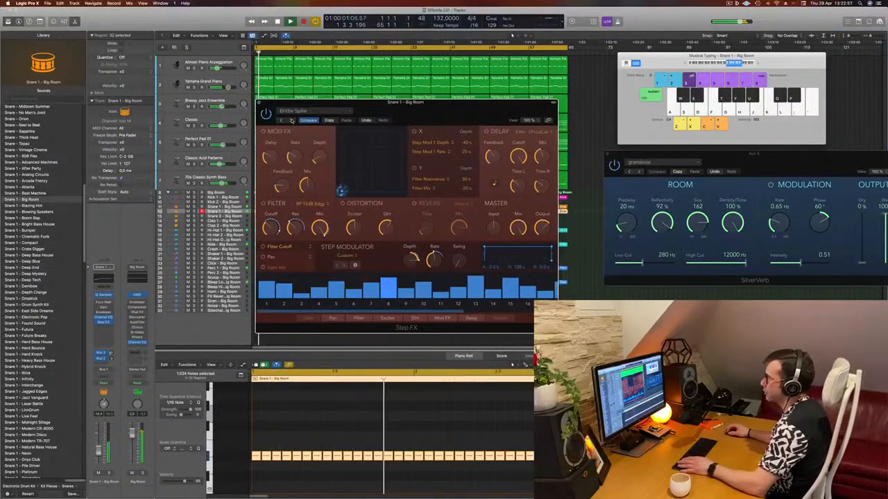
pyautogui.click(291, 120)
pyautogui.click(291, 120)
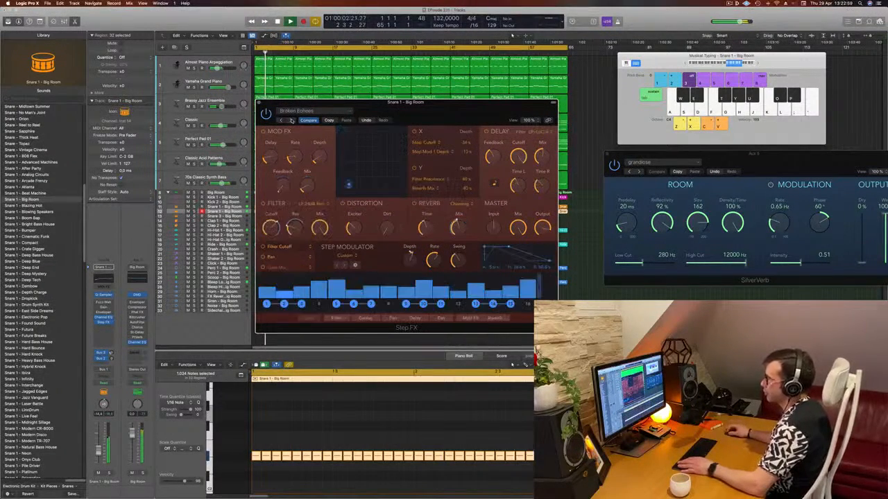
pyautogui.click(291, 120)
pyautogui.click(291, 120)
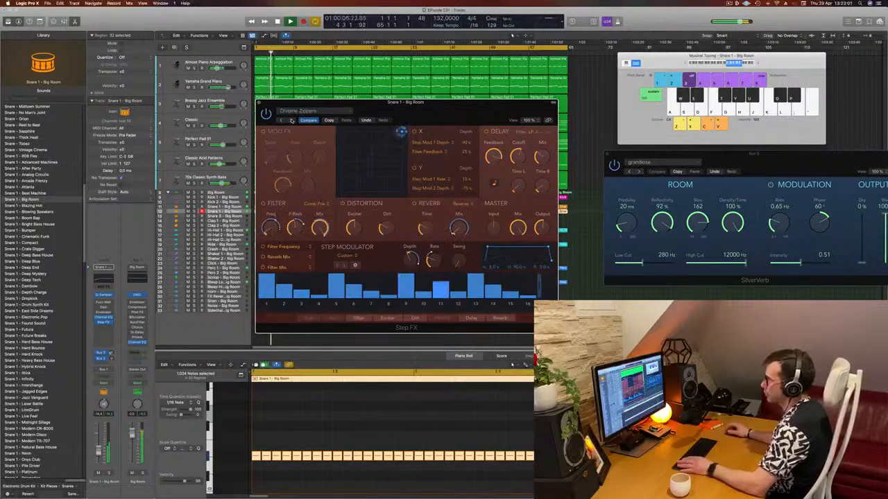
pyautogui.moveTo(436, 115); pyautogui.dragTo(466, 115)
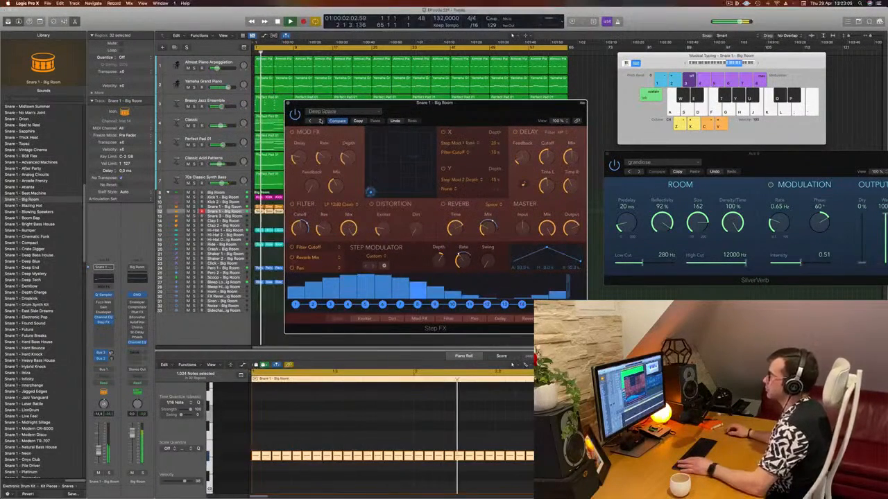
pyautogui.click(319, 121)
pyautogui.click(319, 121)
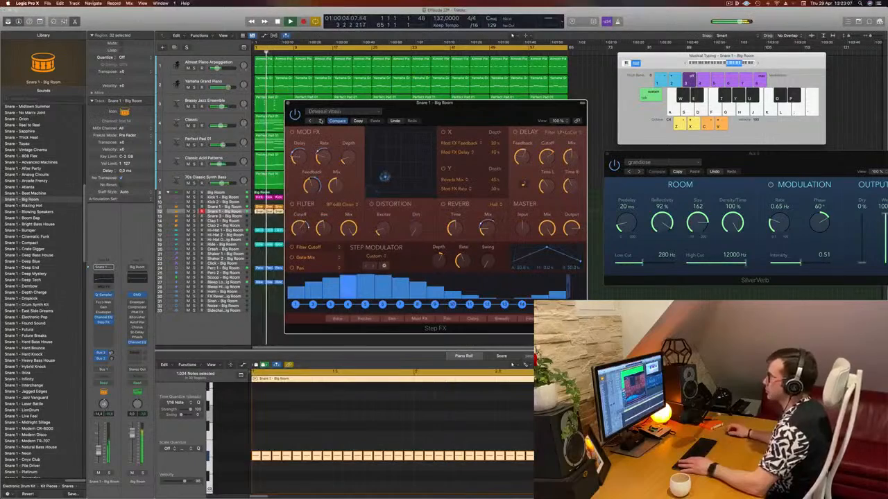
# - Continue auditioning Step FX presets on the snare track, from Gate in Space through Metallic Delays and Plate Filter to Pulsing Gates
pyautogui.moveTo(434, 124); pyautogui.dragTo(554, 95)
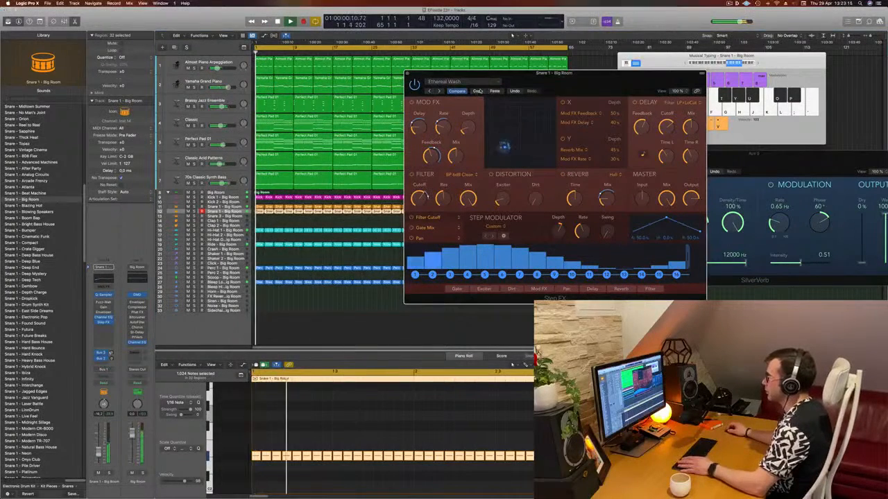
pyautogui.click(439, 92)
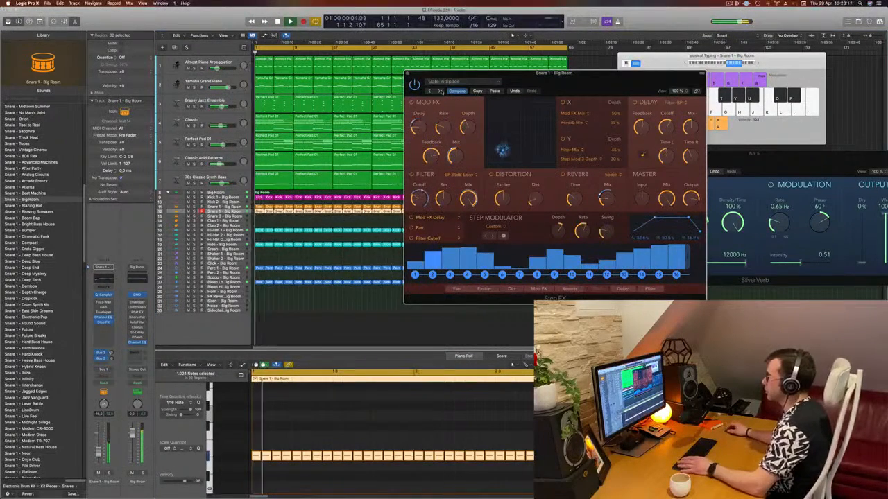
pyautogui.click(440, 92)
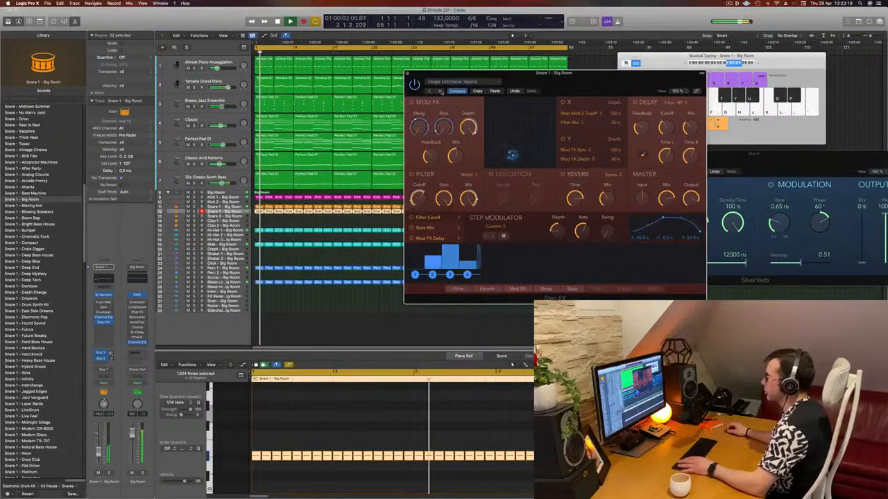
pyautogui.click(440, 92)
pyautogui.click(440, 91)
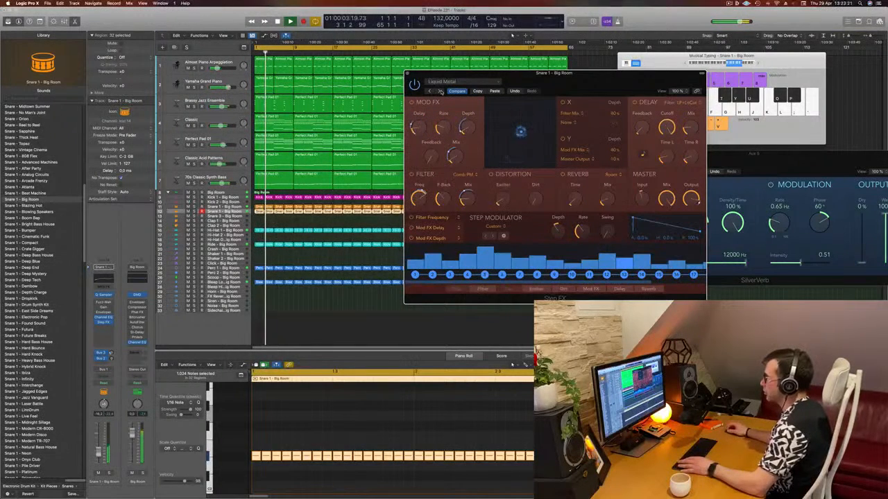
pyautogui.click(440, 92)
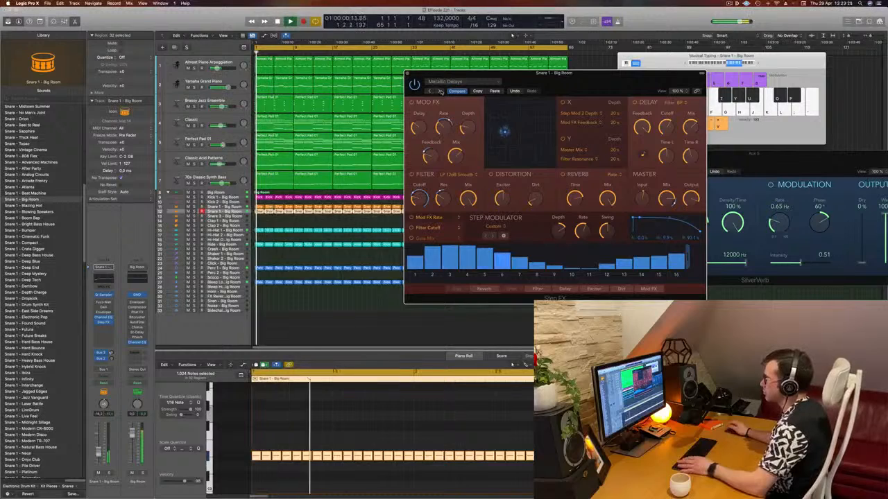
pyautogui.click(439, 91)
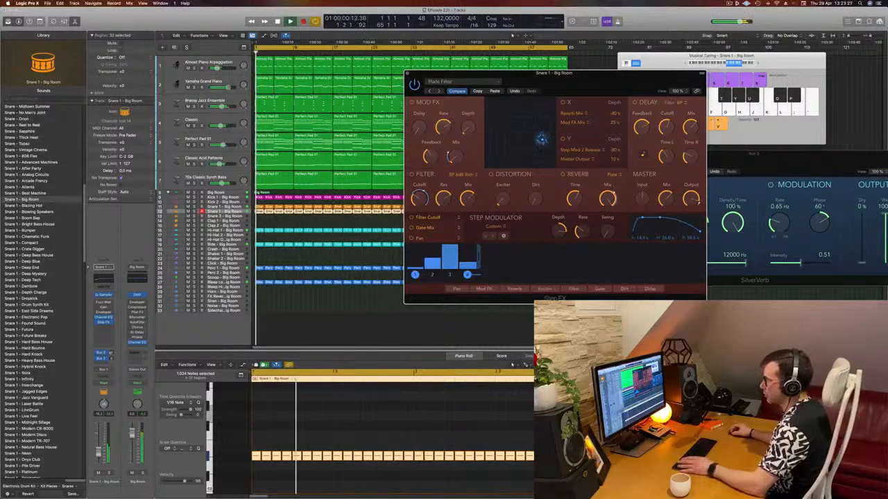
pyautogui.click(439, 92)
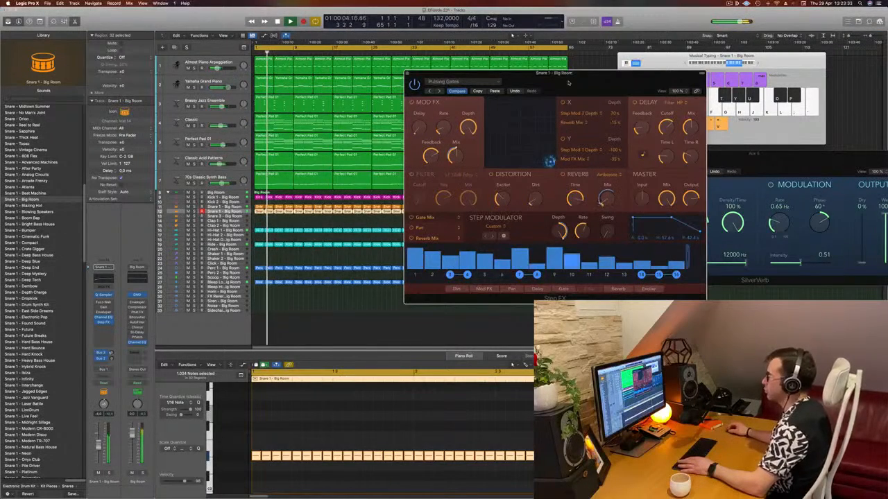
# - Compare the Roomy Steps and Stuttering Bandpass presets of Step FX during playback, returning to Roomy Steps
pyautogui.moveTo(568, 82); pyautogui.dragTo(519, 102)
pyautogui.click(391, 111)
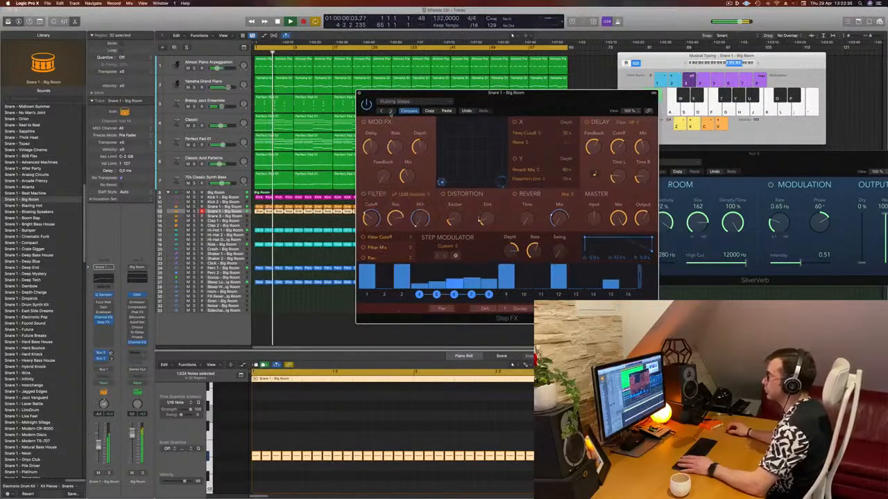
pyautogui.click(391, 111)
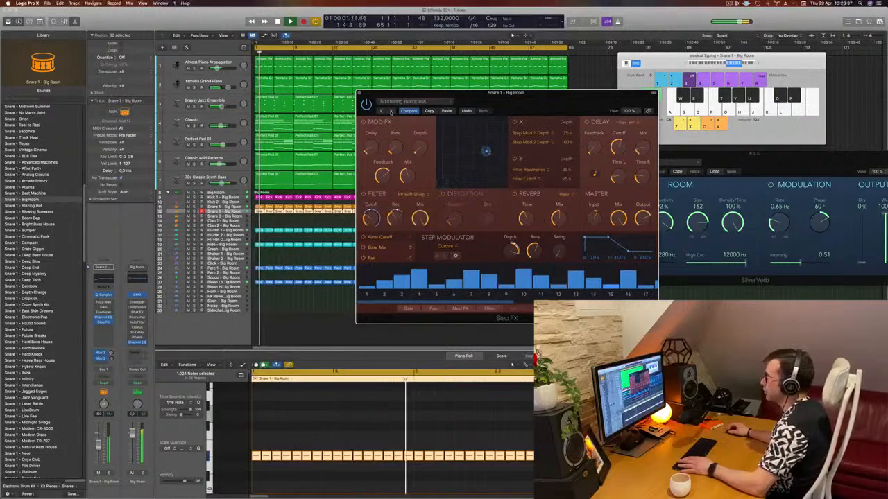
pyautogui.click(381, 112)
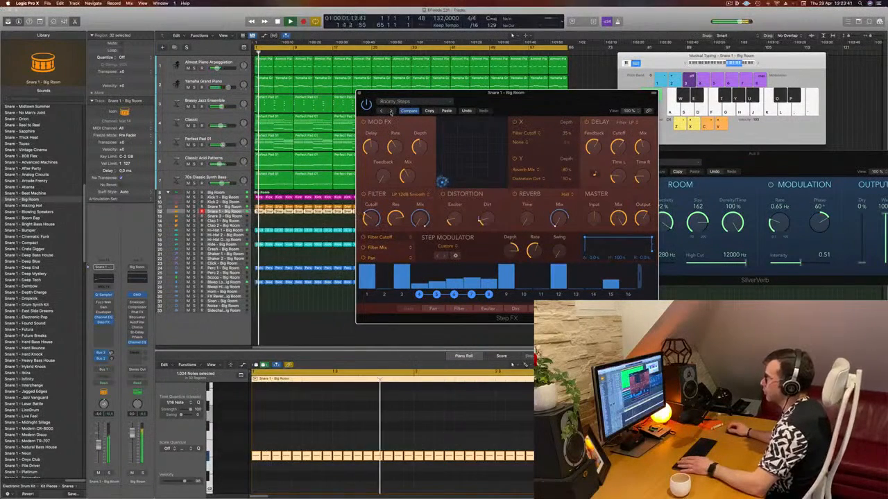
pyautogui.moveTo(516, 106); pyautogui.dragTo(542, 114)
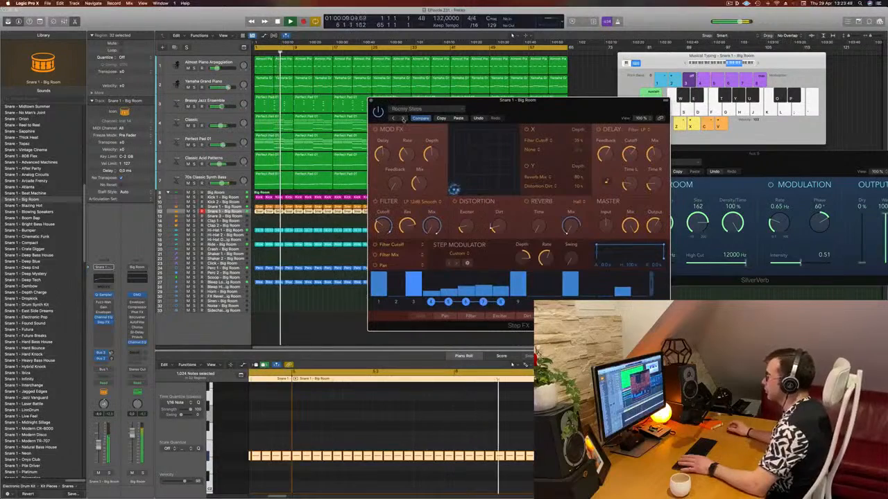
# - Browse the remaining Step FX presets and load Gated Reverse Verb on the sixteenth-note snare track
pyautogui.click(403, 118)
pyautogui.click(403, 119)
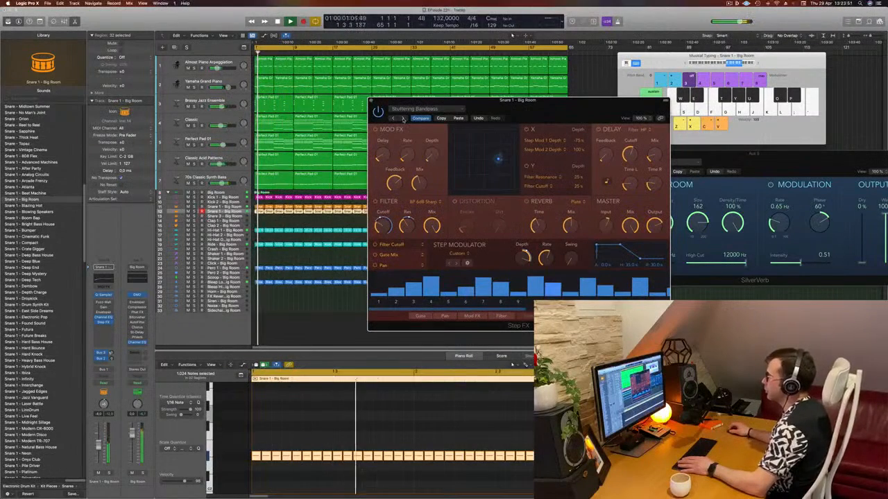
pyautogui.click(403, 119)
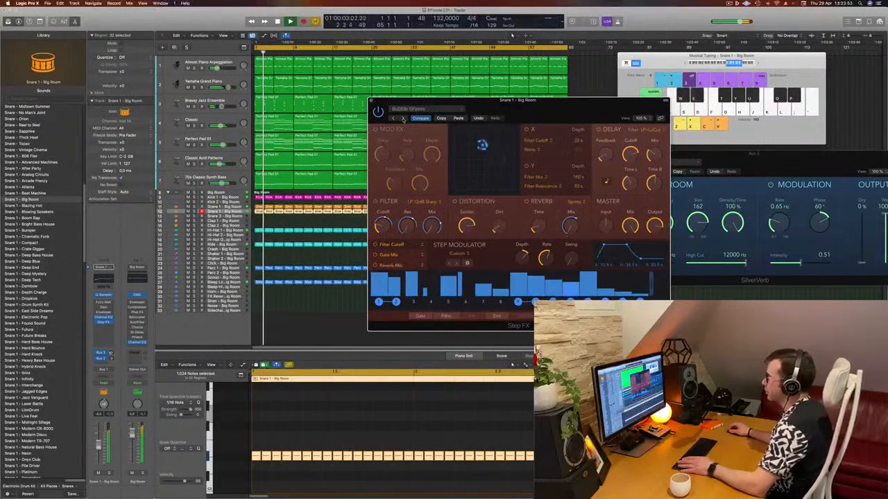
pyautogui.click(403, 119)
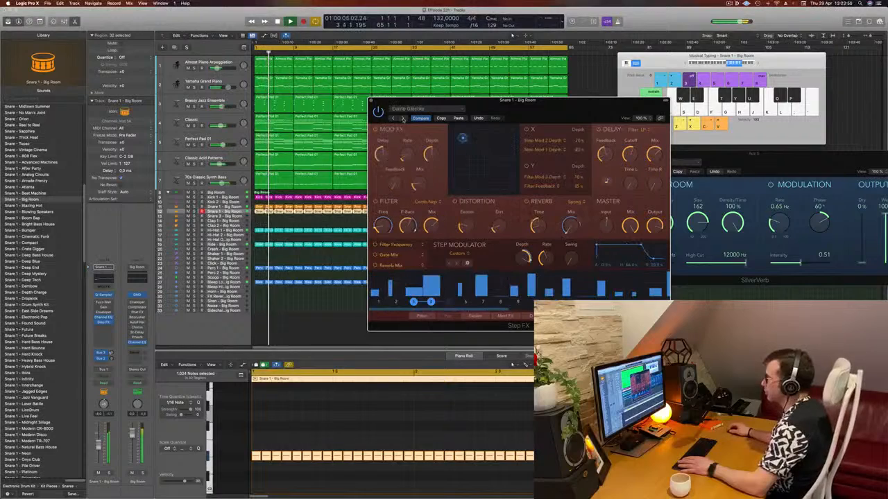
pyautogui.click(402, 118)
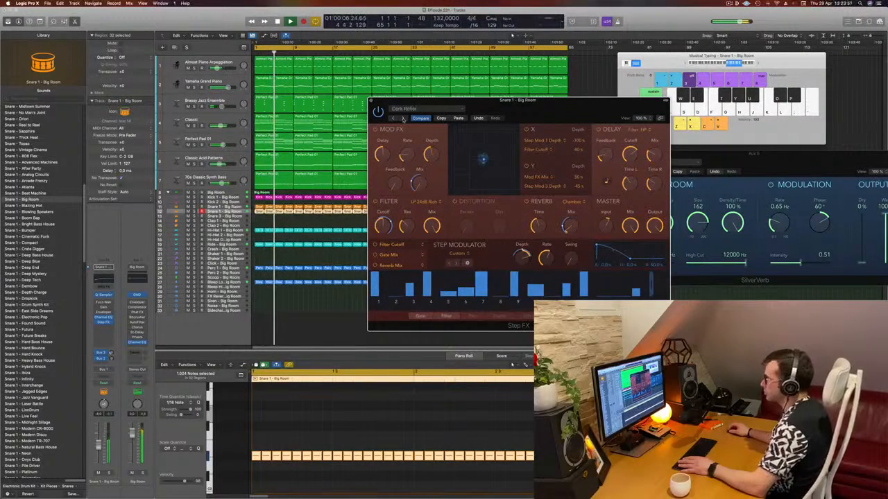
pyautogui.click(403, 119)
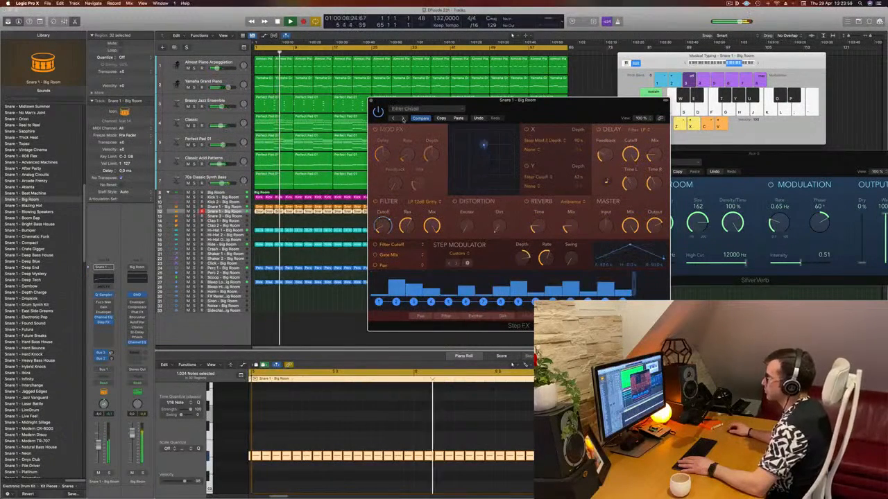
pyautogui.click(403, 118)
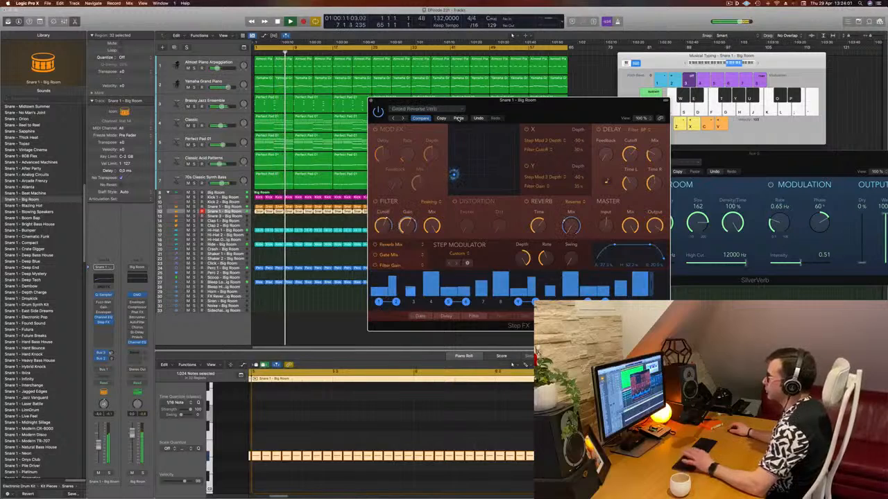
pyautogui.moveTo(466, 117); pyautogui.dragTo(447, 108)
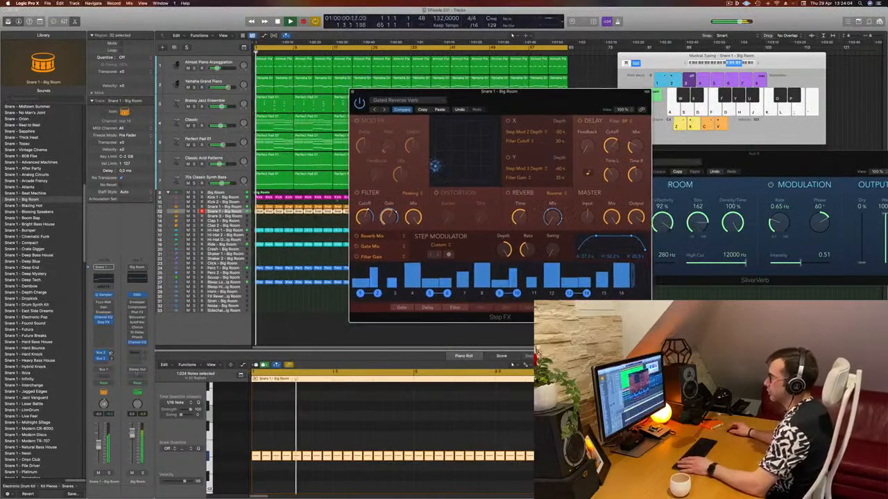
# - Briefly solo the snare track, restart playback, and lower the Step FX master mix to about 75%
pyautogui.click(108, 473)
pyautogui.click(108, 474)
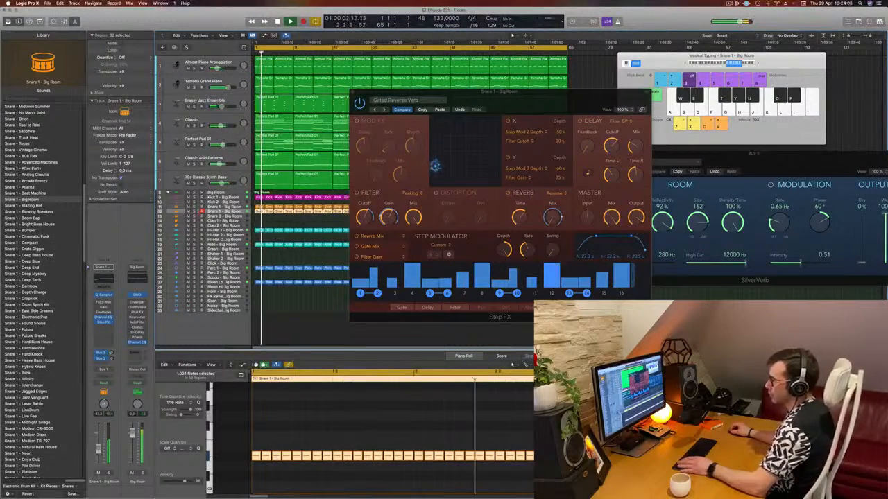
pyautogui.press('Return')
pyautogui.press('Return')
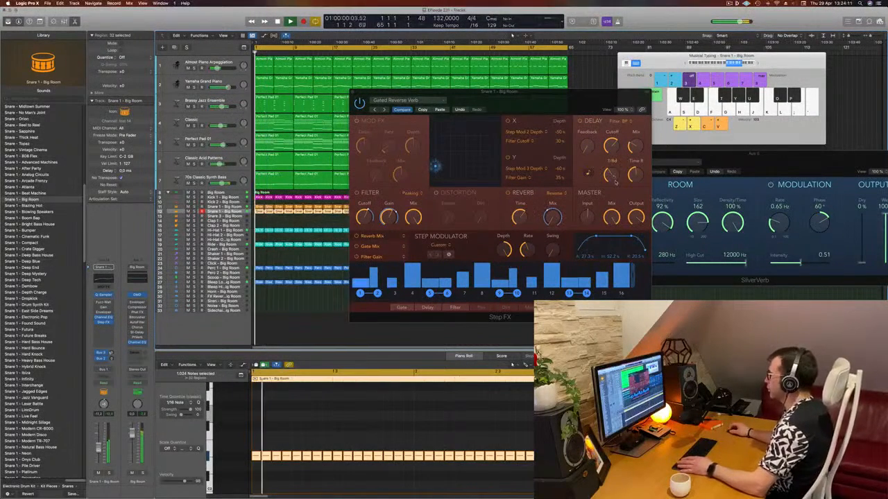
pyautogui.moveTo(611, 218); pyautogui.dragTo(614, 242)
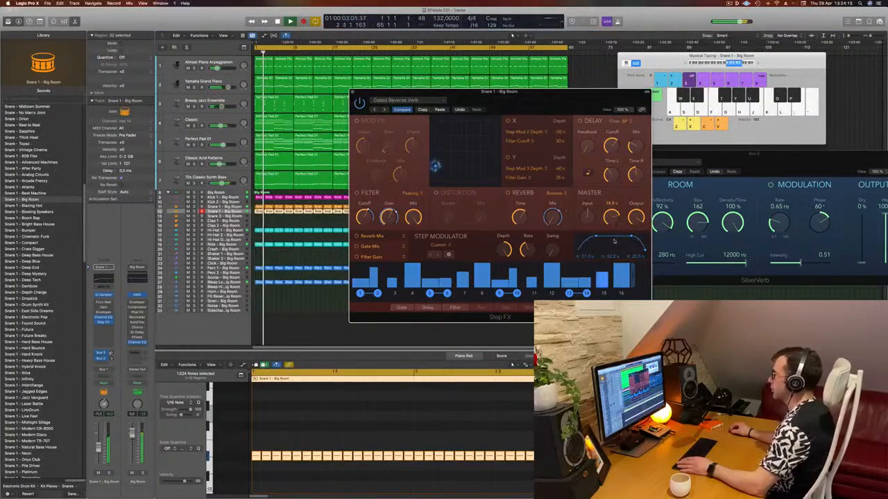
# - Close the Step FX window and deselect the sixteenth-note snare regions
pyautogui.moveTo(554, 92); pyautogui.dragTo(515, 108)
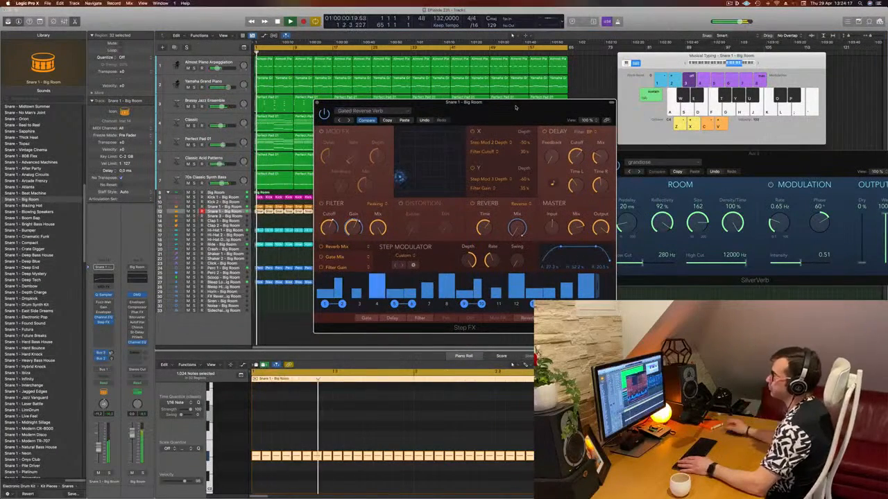
pyautogui.moveTo(456, 106); pyautogui.dragTo(430, 112)
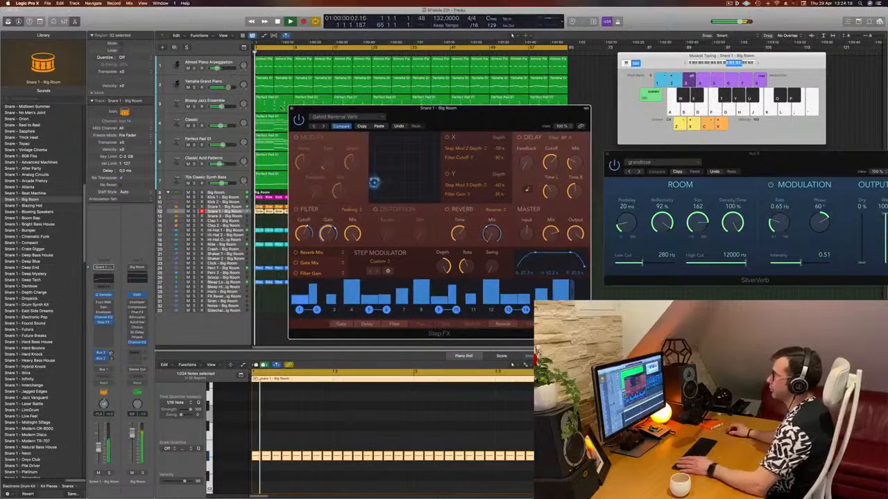
pyautogui.click(292, 108)
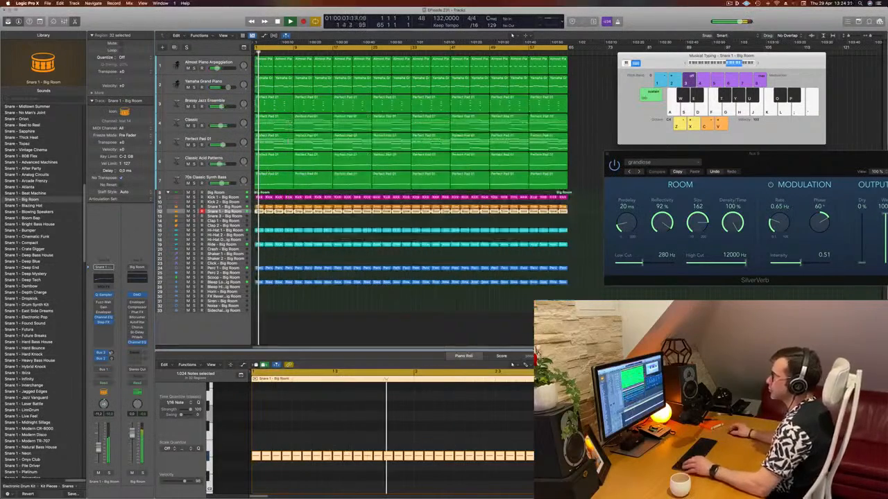
pyautogui.click(405, 297)
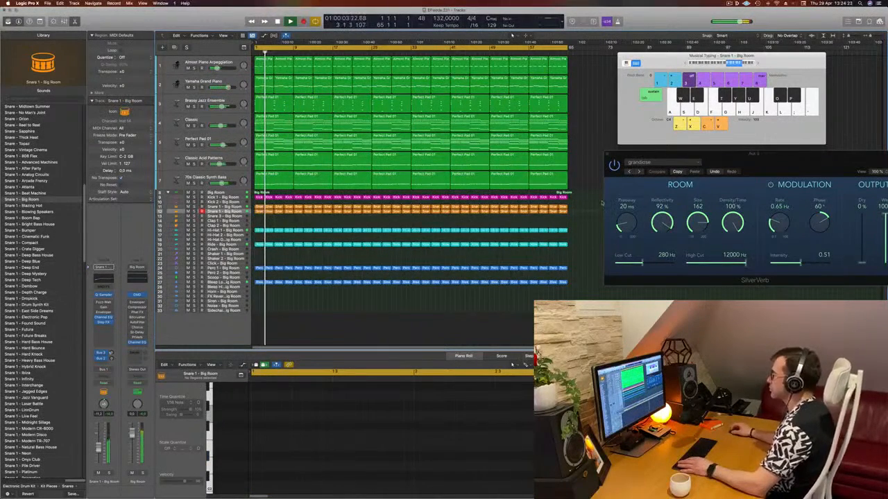
# - Move the SilverVerb window aside and set the cycle range to bars 33 to 65
pyautogui.moveTo(710, 156); pyautogui.dragTo(753, 158)
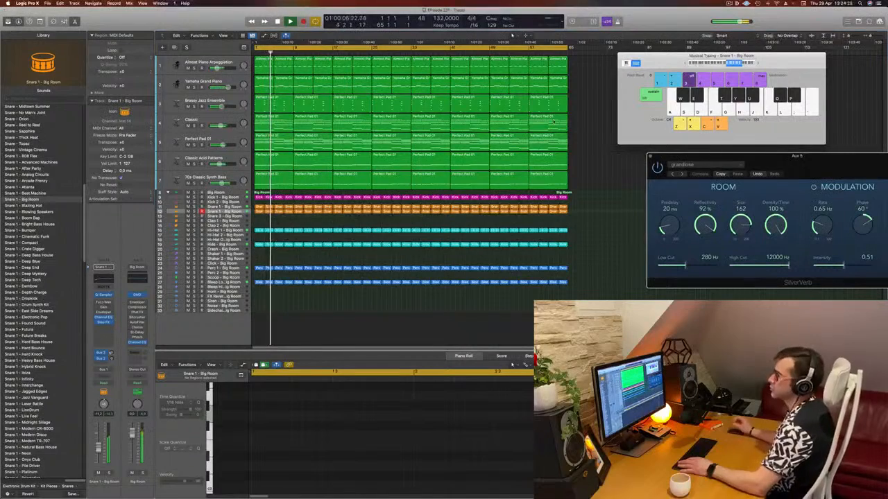
pyautogui.click(600, 164)
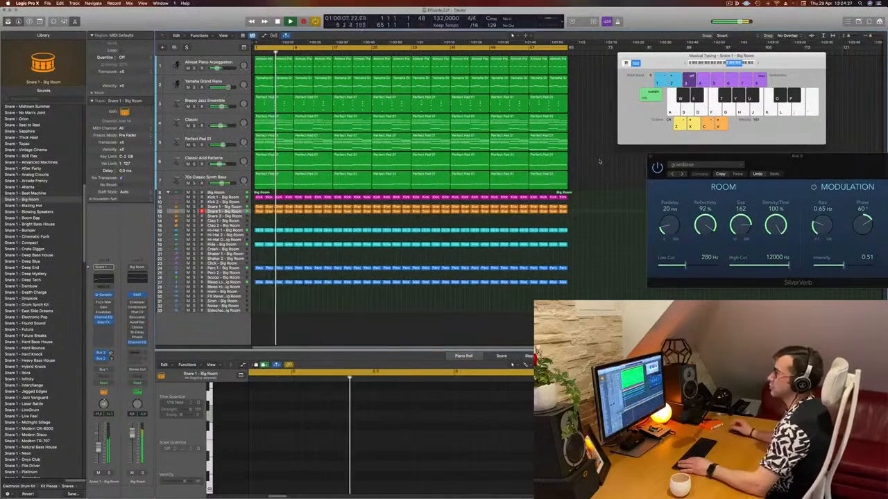
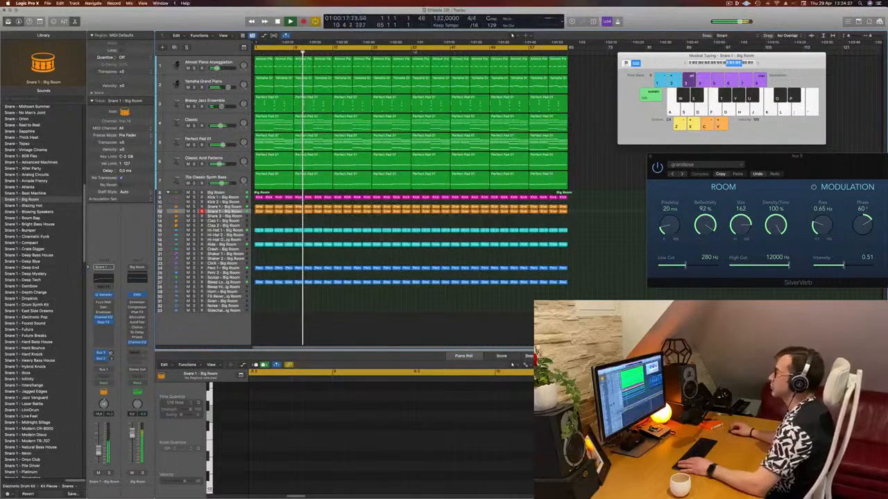
pyautogui.moveTo(416, 50); pyautogui.dragTo(568, 58)
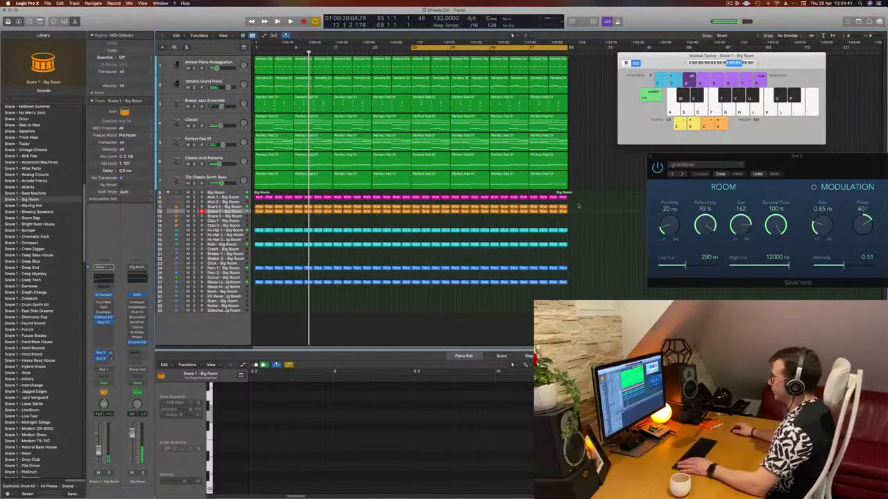
# - Delete all Big Room drum regions except the kick from bar 33 to bar 65 and play the section
pyautogui.moveTo(570, 234); pyautogui.dragTo(416, 299)
pyautogui.press('Delete')
pyautogui.press('space')
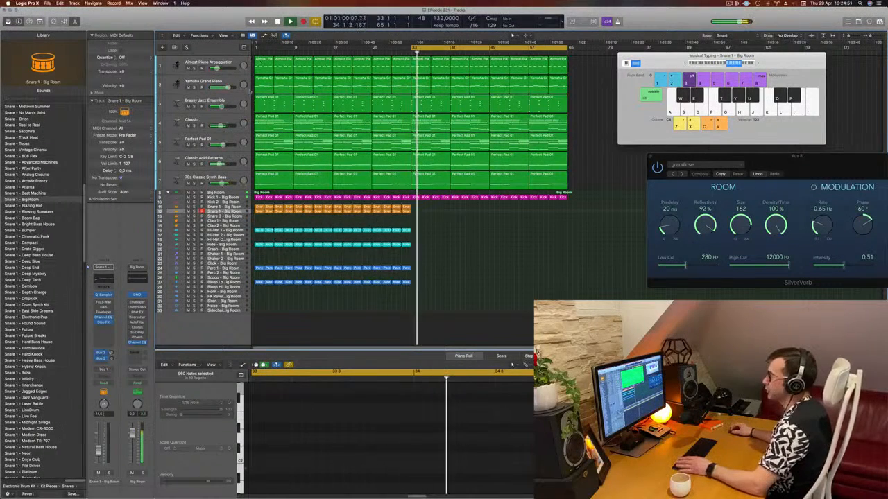
# - Set the Classic track's automation mode to Touch, register Alchemy's cutoff for automation, and close the synth window
pyautogui.click(215, 104)
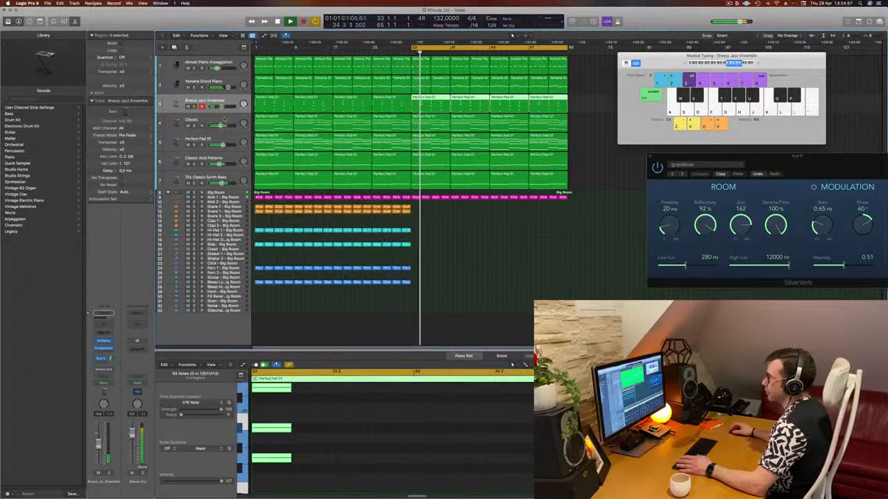
pyautogui.click(224, 120)
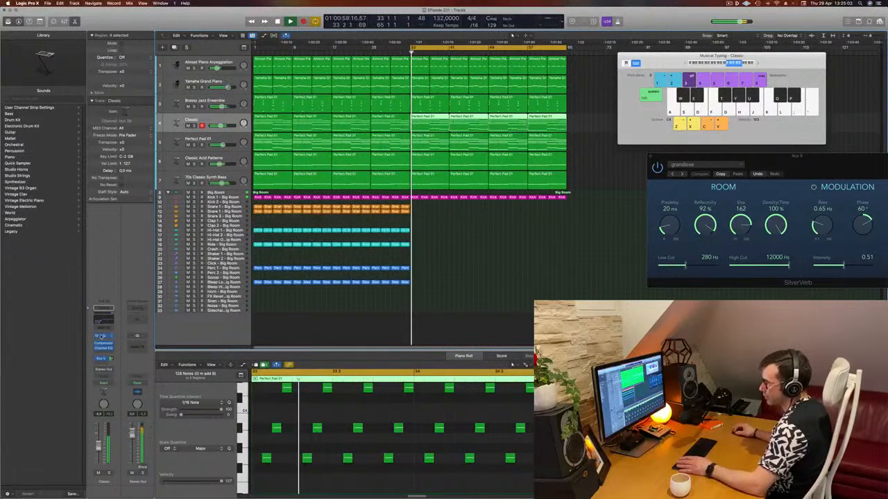
pyautogui.click(105, 382)
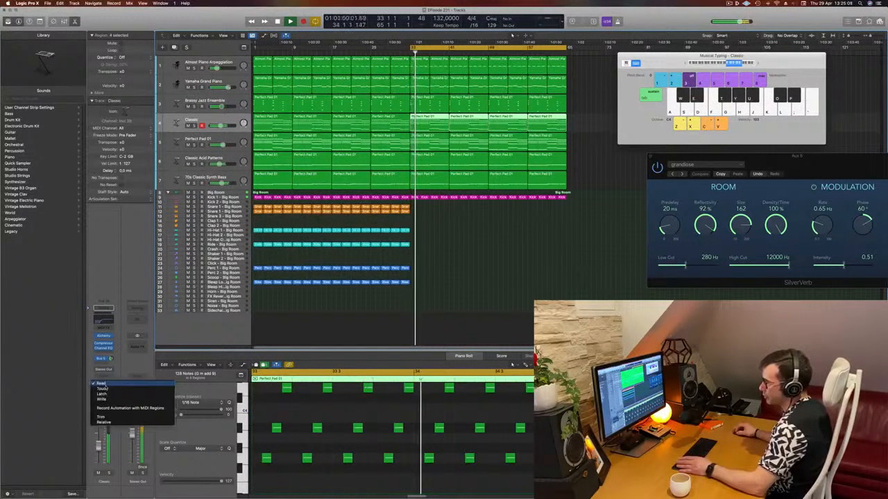
pyautogui.click(111, 393)
pyautogui.click(102, 335)
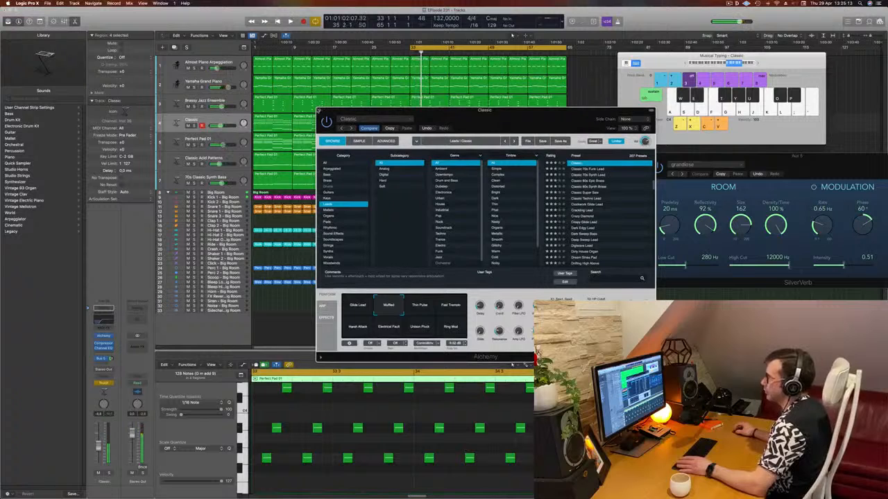
pyautogui.click(318, 111)
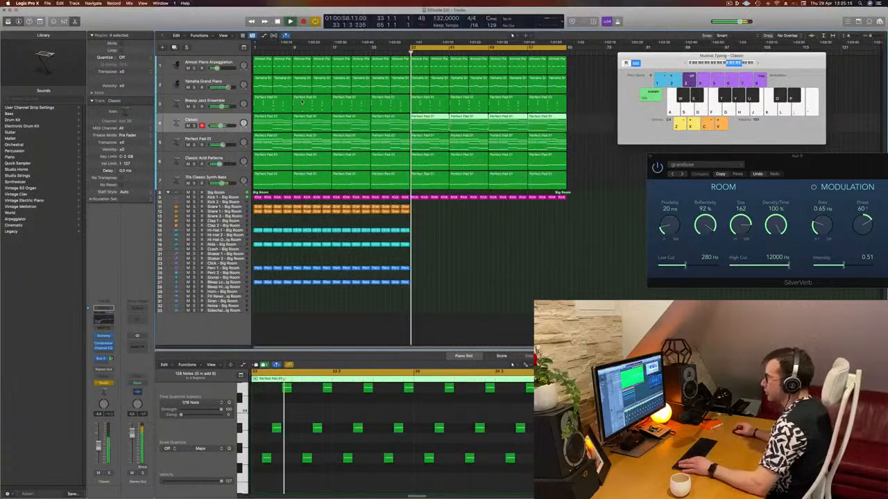
pyautogui.click(457, 222)
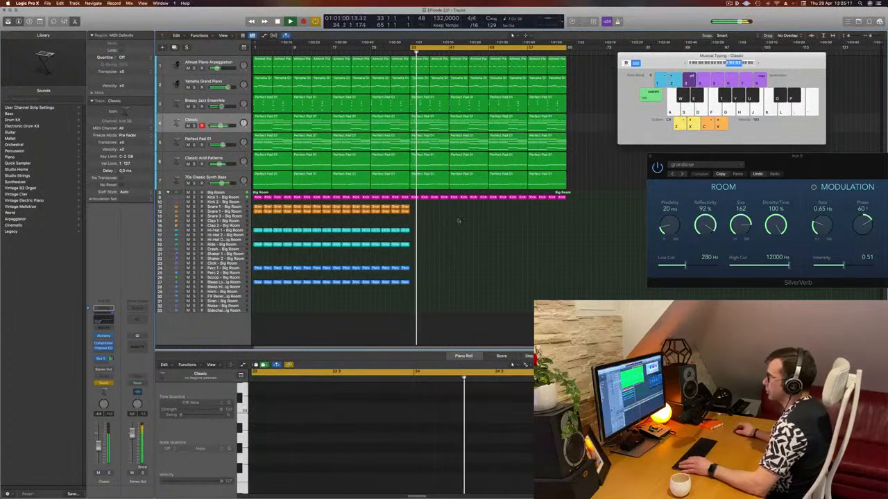
# - Enlarge the Classic track, display its Alchemy Cutoff automation, and add a 0% point at bar 33
pyautogui.moveTo(218, 130); pyautogui.dragTo(224, 159)
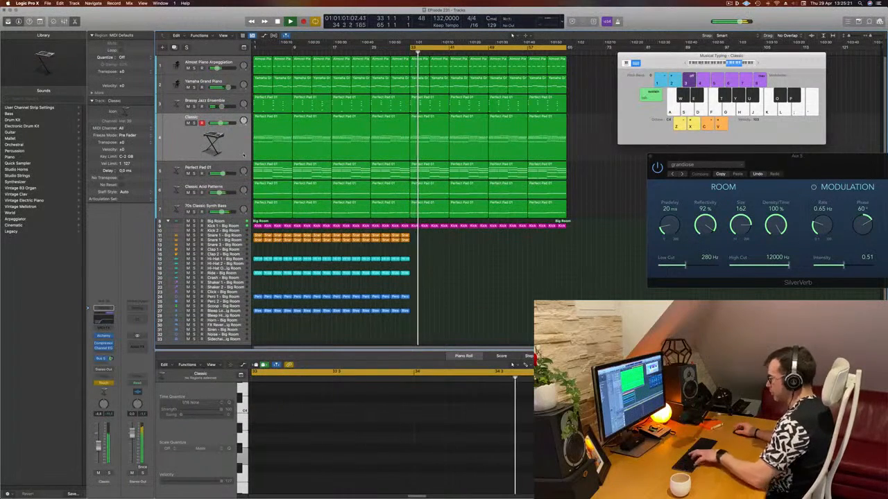
pyautogui.press('super+k')
pyautogui.press('a')
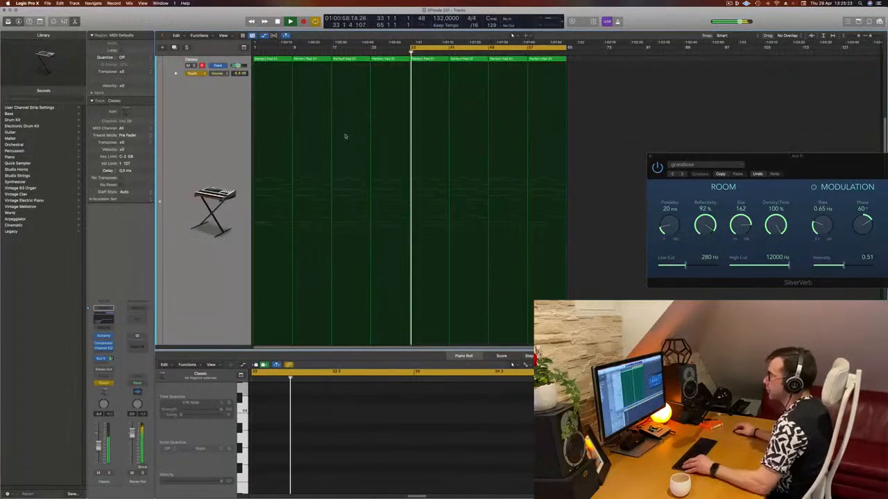
pyautogui.hotkey('ctrl', 'z')
pyautogui.click(221, 73)
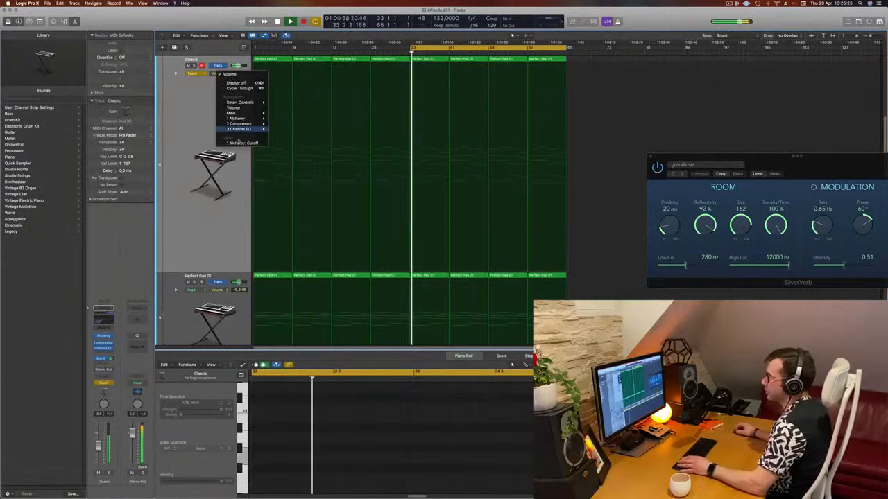
pyautogui.click(419, 161)
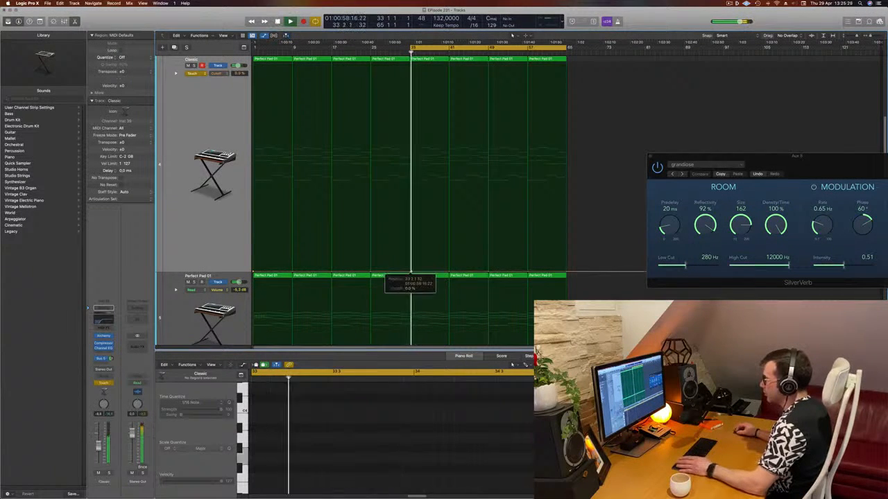
pyautogui.press('Return')
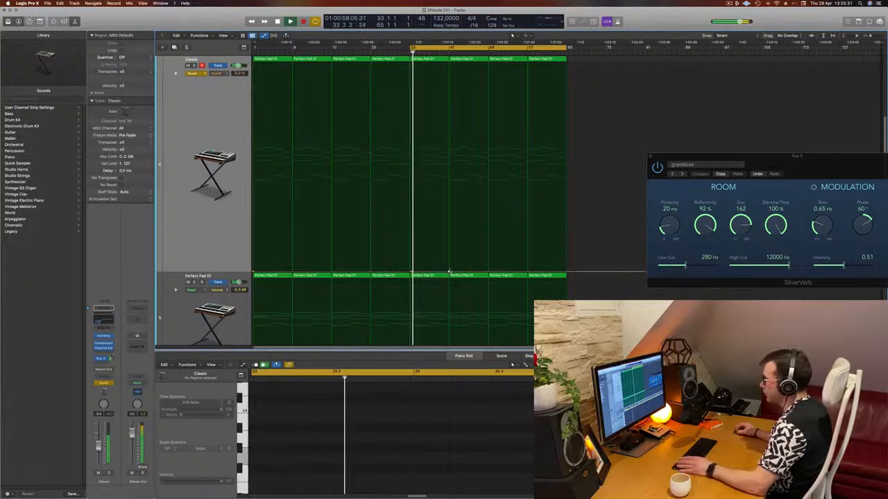
# - Ramp the Classic track's cutoff automation up to about 10% at bar 41
pyautogui.moveTo(450, 271); pyautogui.dragTo(450, 250)
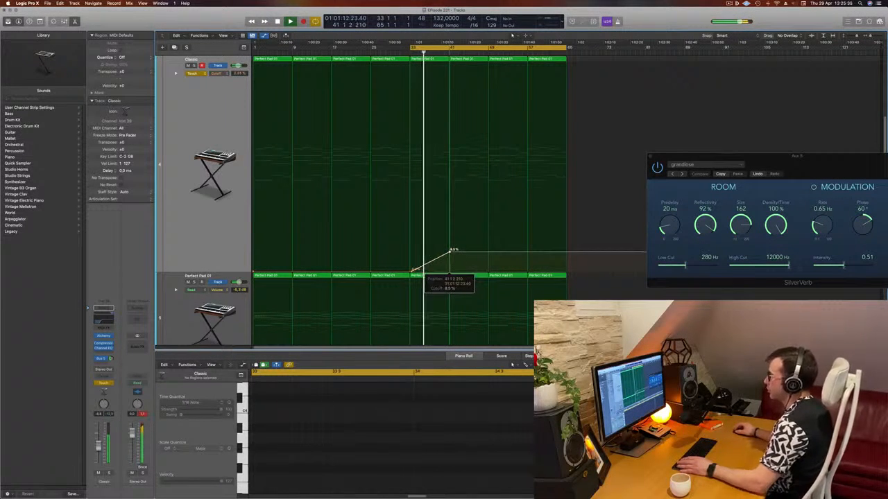
pyautogui.scroll(-5, 463, 245)
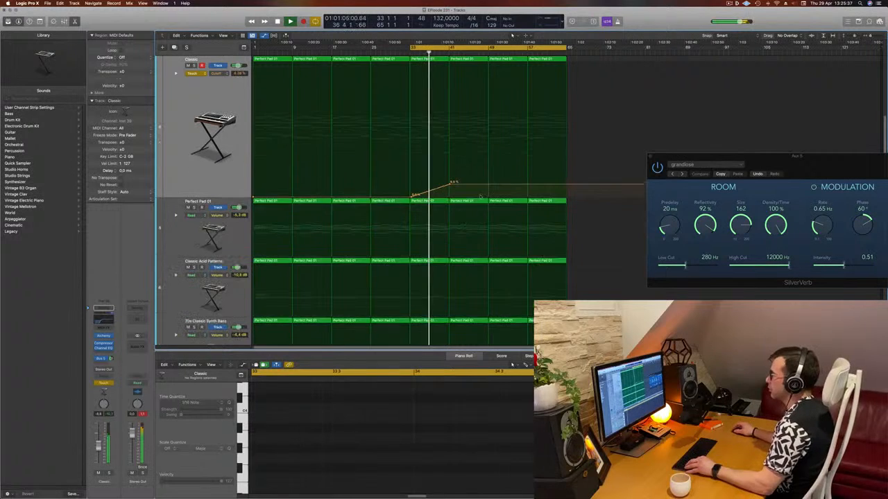
pyautogui.scroll(2, 476, 193)
pyautogui.scroll(2, 474, 193)
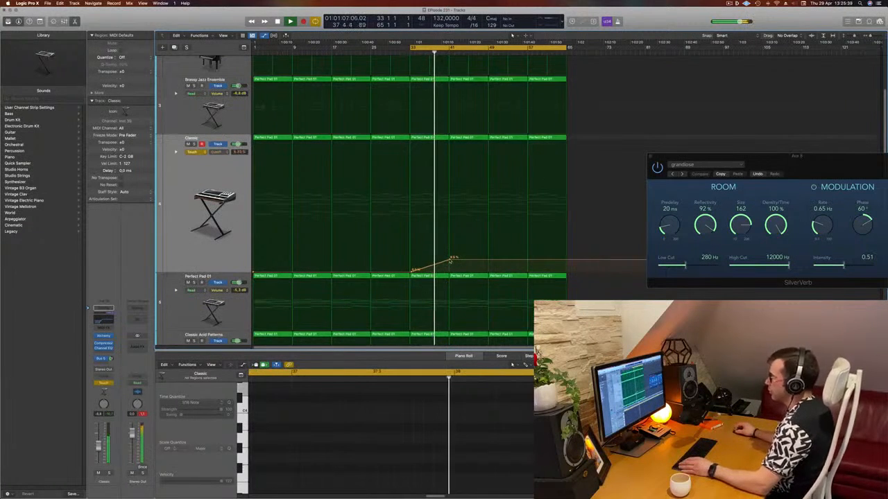
pyautogui.scroll(6, 475, 219)
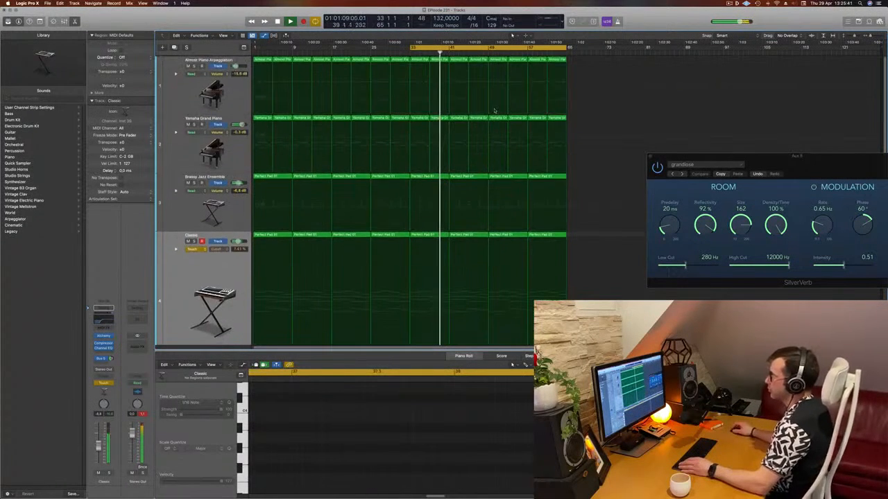
# - Delete the Almost Piano Arpeggiation regions from bar 41 to the end of the section
pyautogui.click(472, 59)
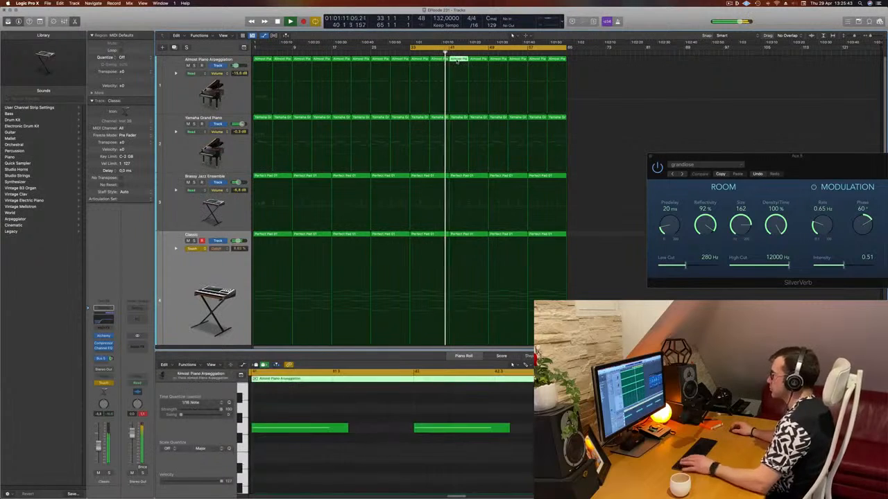
pyautogui.press('Delete')
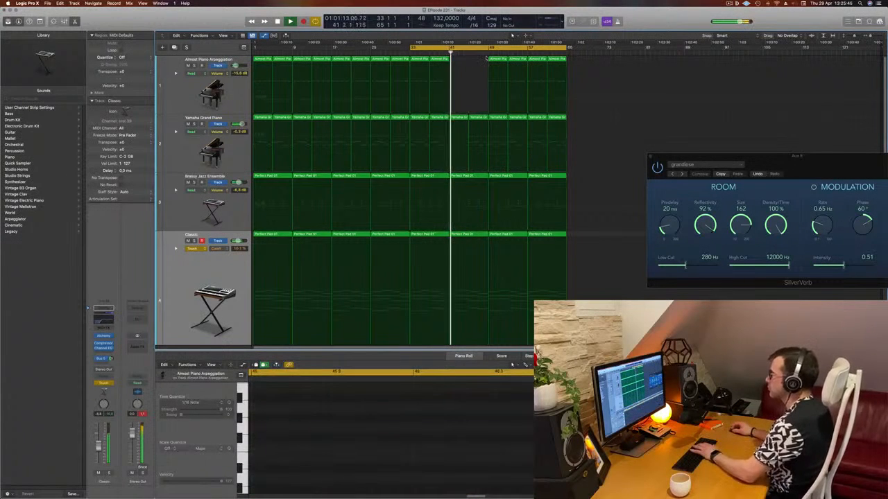
pyautogui.click(493, 59)
pyautogui.press('Delete')
pyautogui.click(516, 59)
pyautogui.press('Delete')
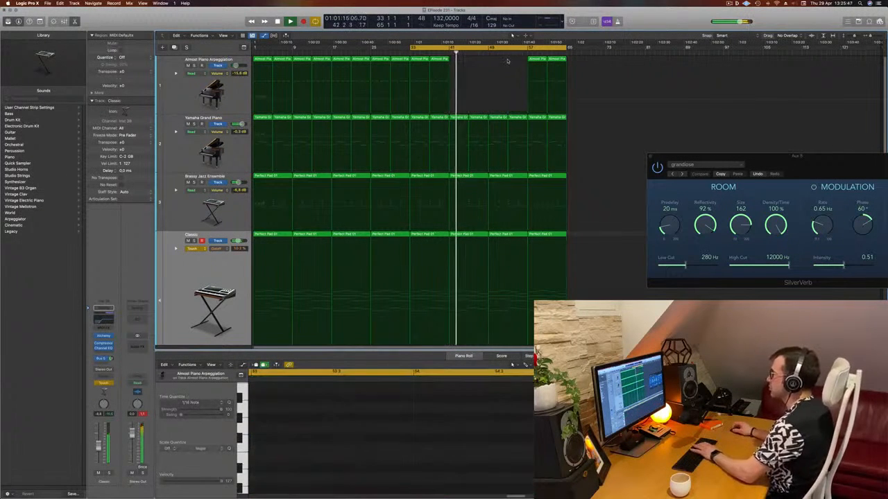
# - Set Classic Acid Patterns to Touch automation, register its Alchemy cutoff for automation, and hide the synth window
pyautogui.scroll(-3, 471, 163)
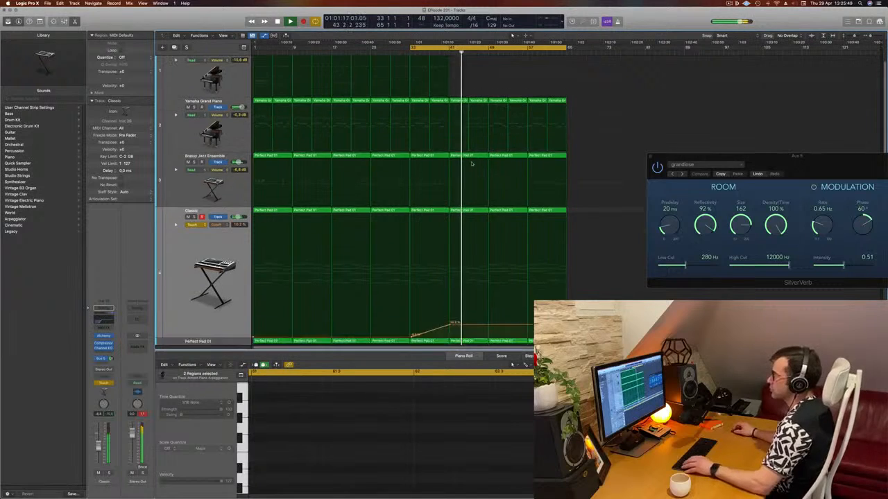
pyautogui.scroll(-6, 301, 245)
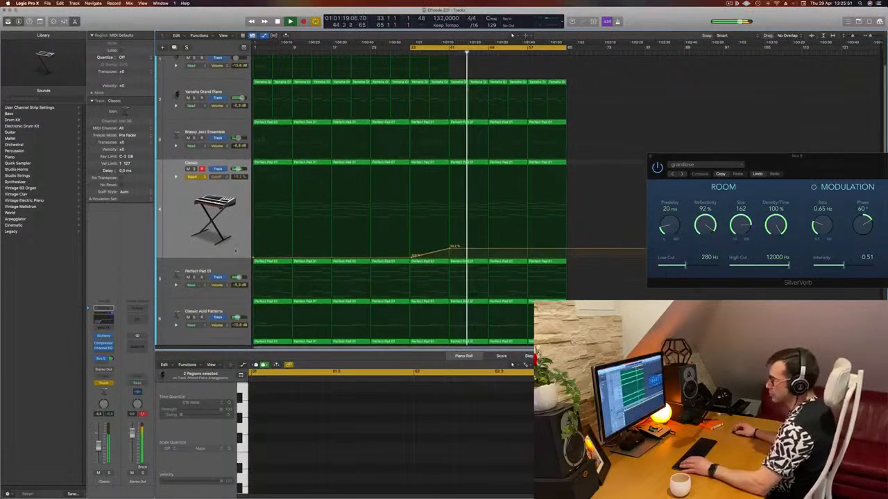
pyautogui.scroll(-2, 230, 273)
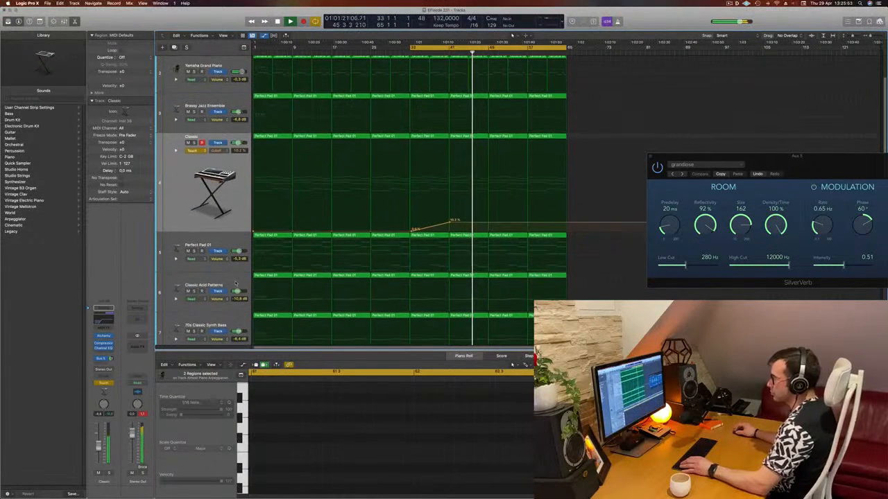
pyautogui.click(232, 283)
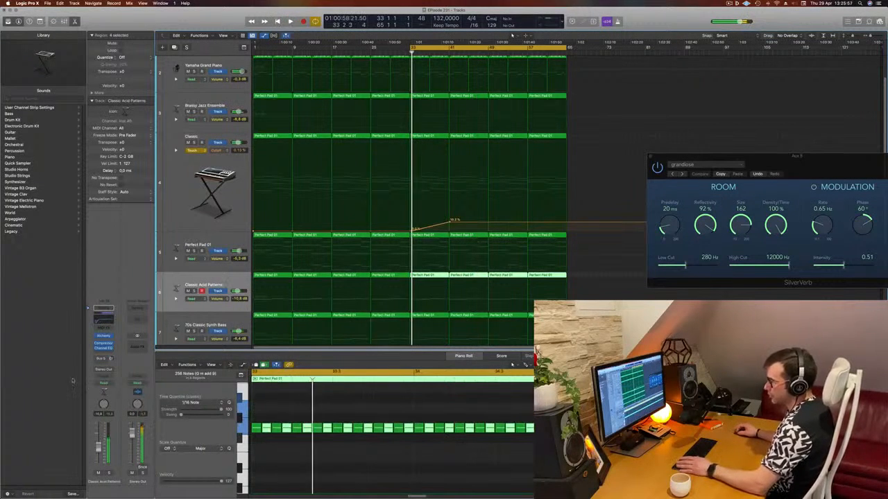
pyautogui.click(104, 383)
pyautogui.click(101, 388)
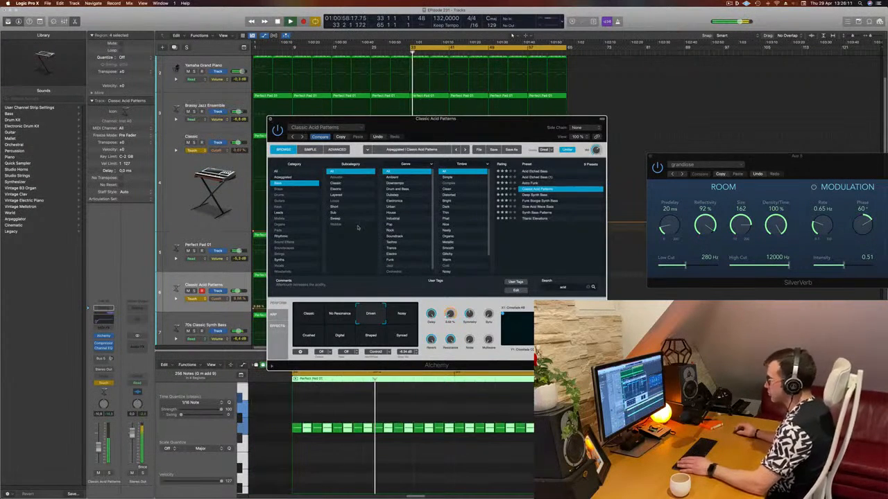
pyautogui.press('v')
# - Shape the Classic Acid Patterns cutoff automation to rise from bar 33 and drop to about 12% at bar 41
pyautogui.click(414, 307)
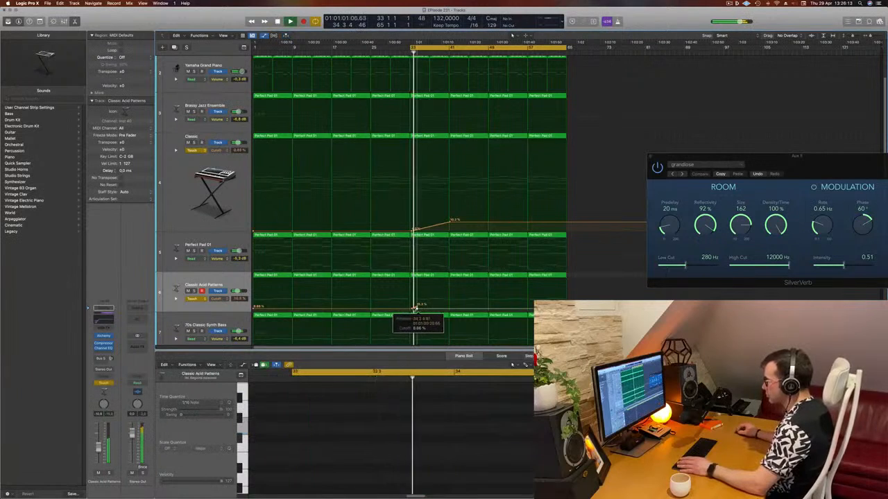
pyautogui.moveTo(449, 310)
pyautogui.mouseDown()
pyautogui.moveTo(452, 302)
pyautogui.moveTo(428, 303)
pyautogui.moveTo(452, 295)
pyautogui.moveTo(451, 307)
pyautogui.mouseUp()
pyautogui.click(452, 310)
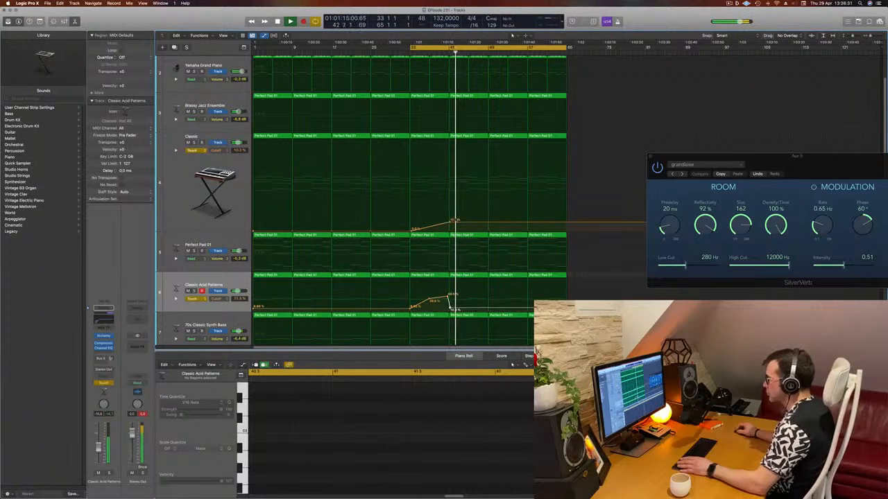
# - At bar 49, lower the Classic cutoff to about 4% and raise the Classic Acid Patterns cutoff to about 49%
pyautogui.click(487, 226)
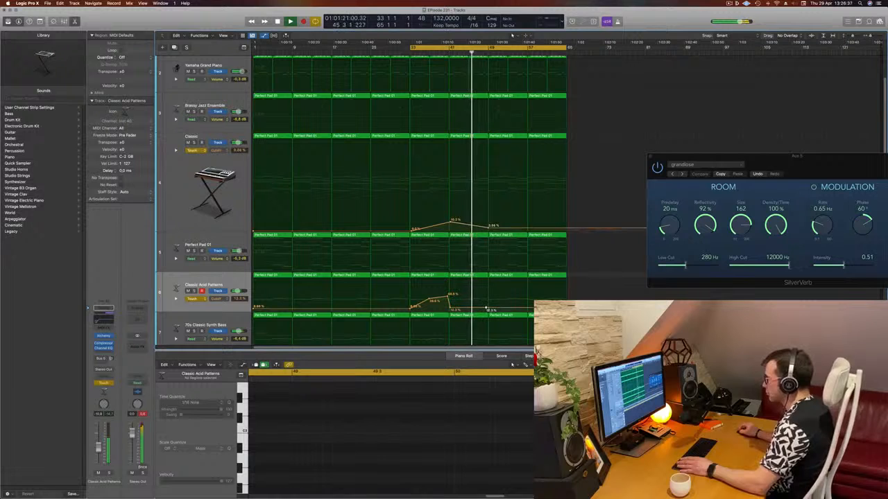
pyautogui.moveTo(485, 310); pyautogui.dragTo(487, 295)
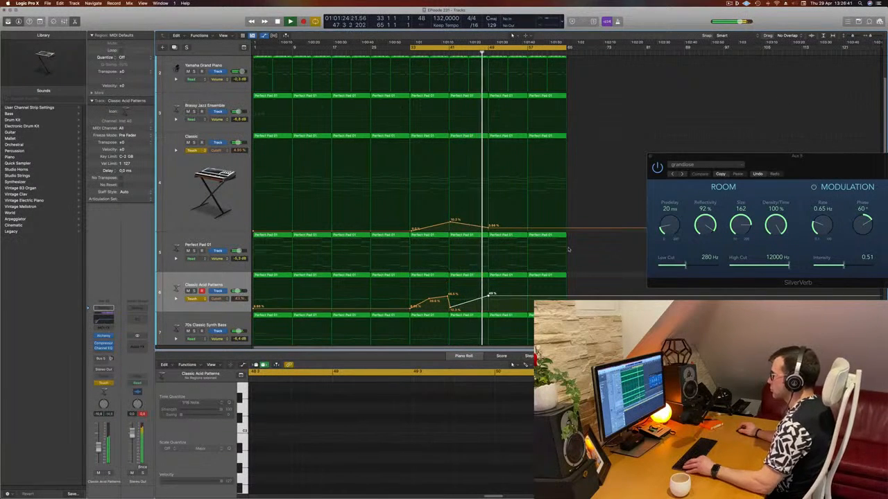
# - Delete the Kick 1 and 70s Classic Synth Bass regions from bar 49 onward
pyautogui.scroll(1, 575, 244)
pyautogui.scroll(-2, 574, 240)
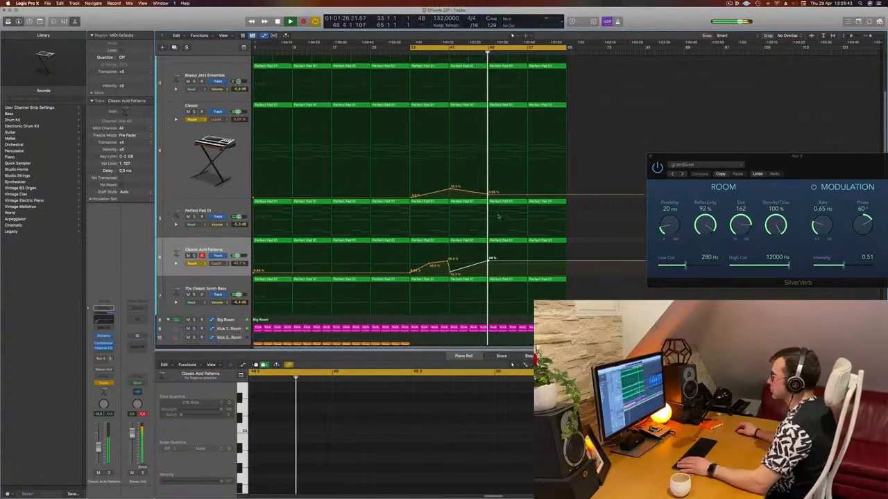
pyautogui.click(521, 320)
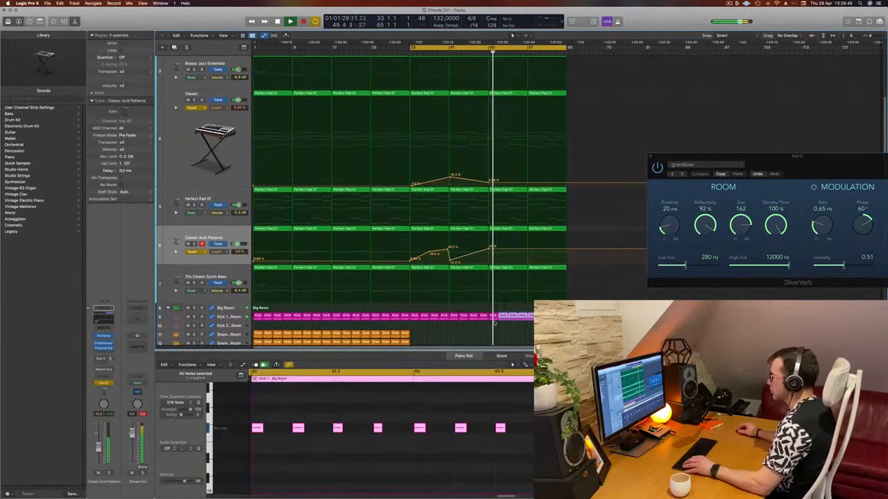
pyautogui.click(512, 103)
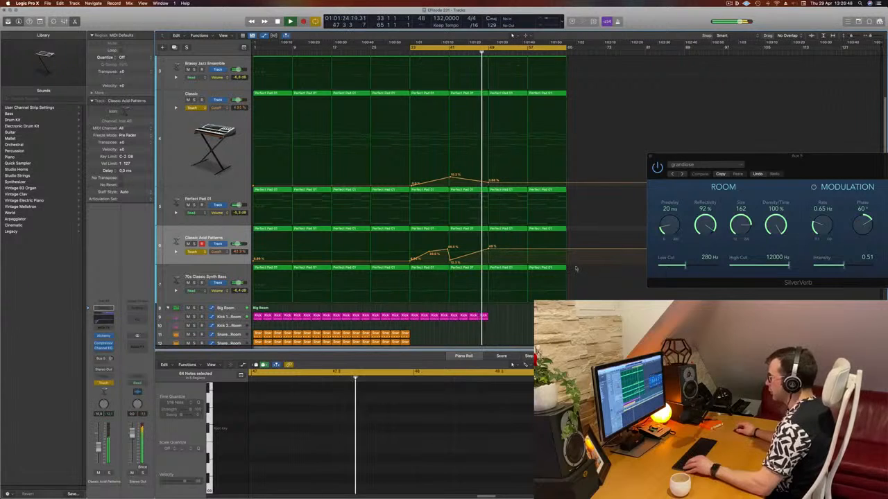
pyautogui.click(515, 268)
pyautogui.press('Delete')
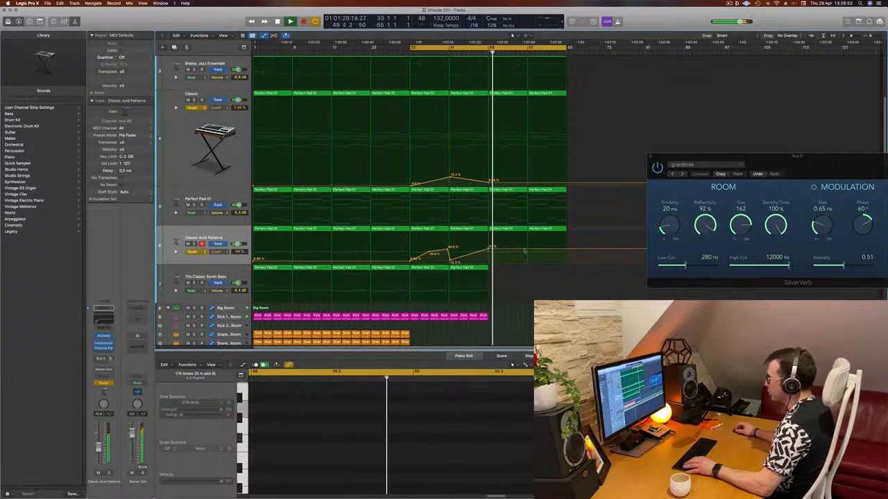
# - Bring the Classic Acid Patterns and Classic cutoff automation down to 0% at bar 57, and hide the lower editor
pyautogui.moveTo(530, 249); pyautogui.dragTo(530, 261)
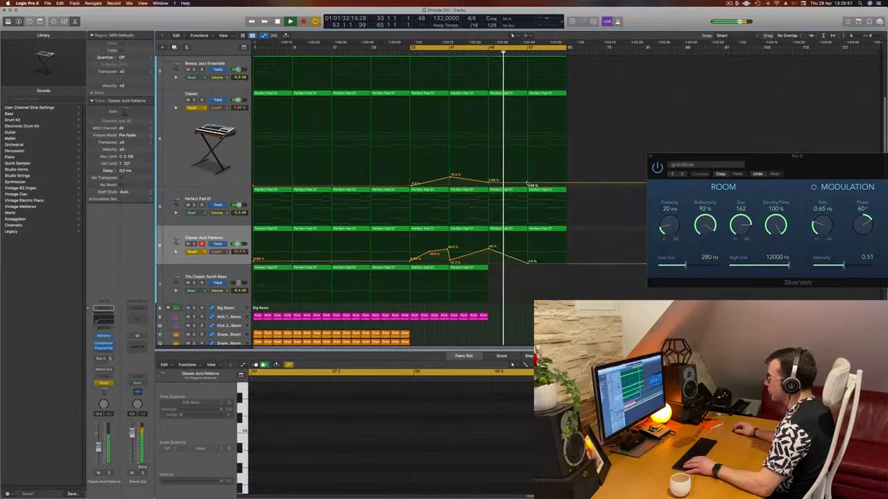
pyautogui.click(506, 188)
pyautogui.press('e')
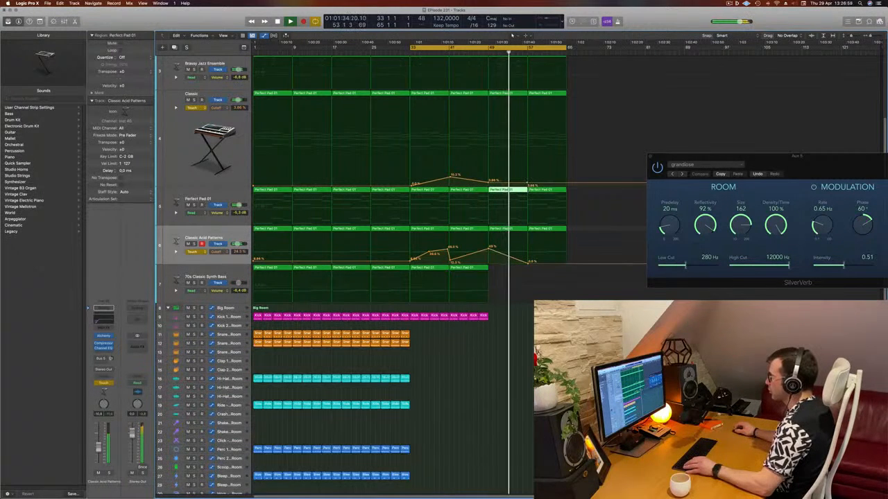
pyautogui.scroll(2, 521, 162)
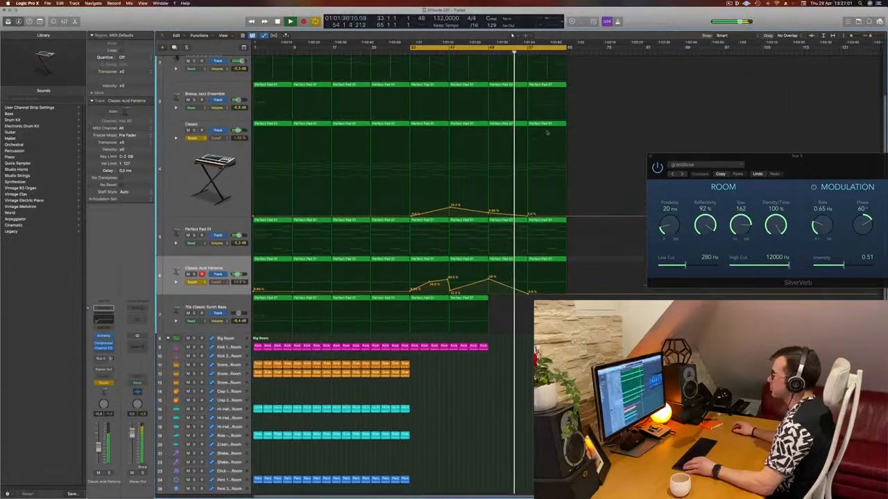
# - Delete the two Brassy Jazz Ensemble regions from bar 49 to bar 65
pyautogui.scroll(1, 546, 133)
pyautogui.click(532, 102)
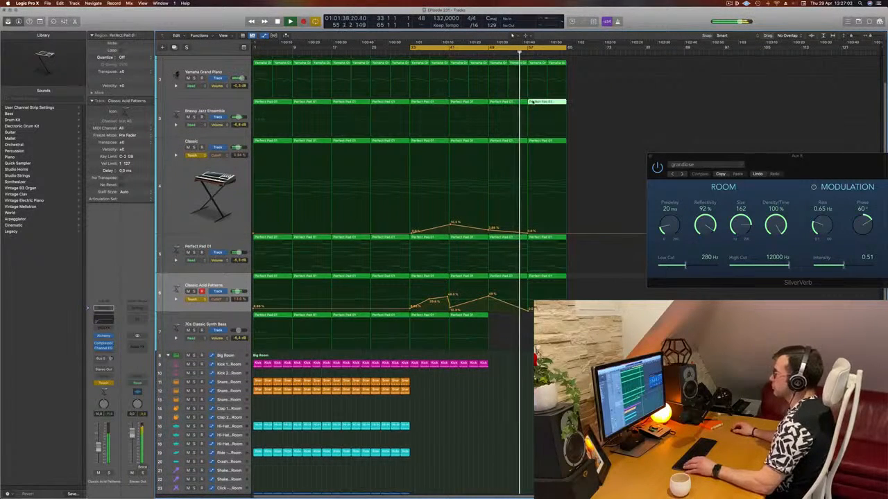
pyautogui.keyDown('shift'); pyautogui.click(519, 102); pyautogui.keyUp('shift')
pyautogui.press('Delete')
# - Raise the Classic track's cutoff automation to about 15% at bar 65
pyautogui.scroll(1, 519, 113)
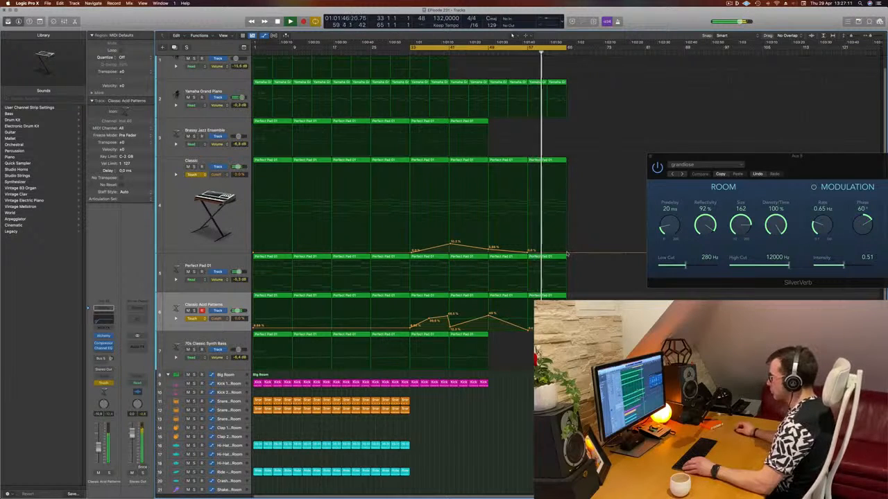
pyautogui.moveTo(567, 253); pyautogui.dragTo(566, 238)
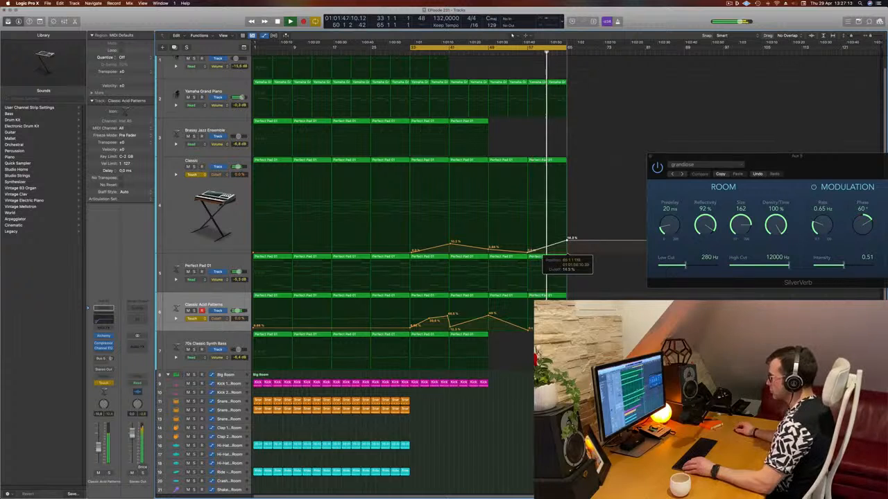